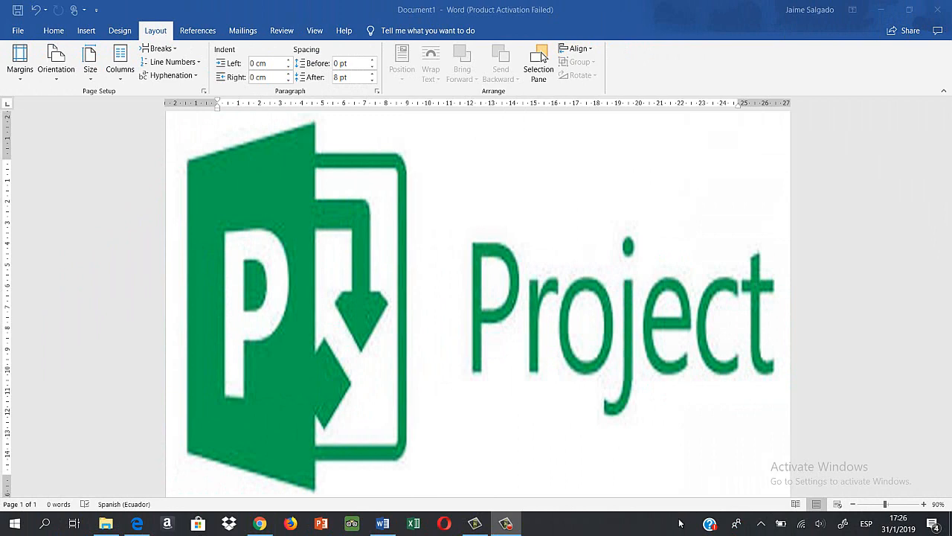
click(505, 523)
click(901, 469)
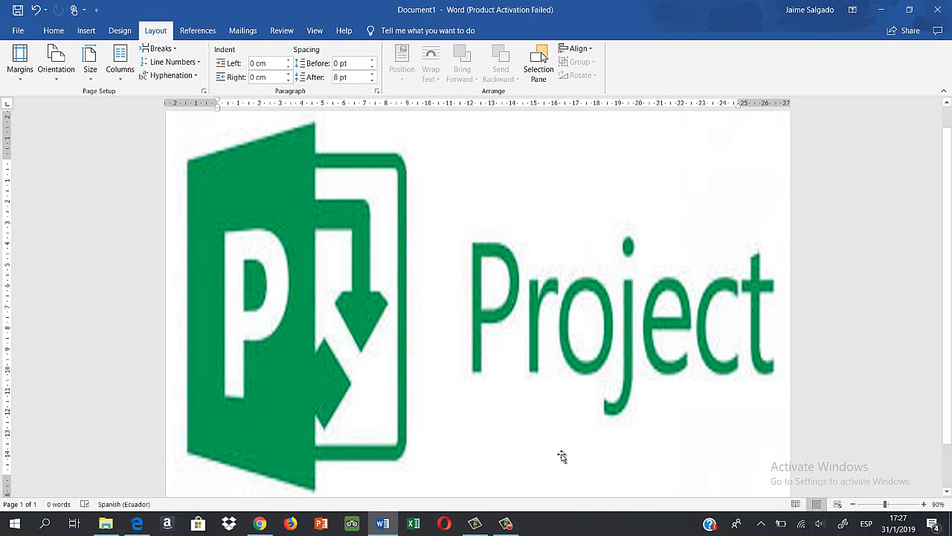
click(506, 523)
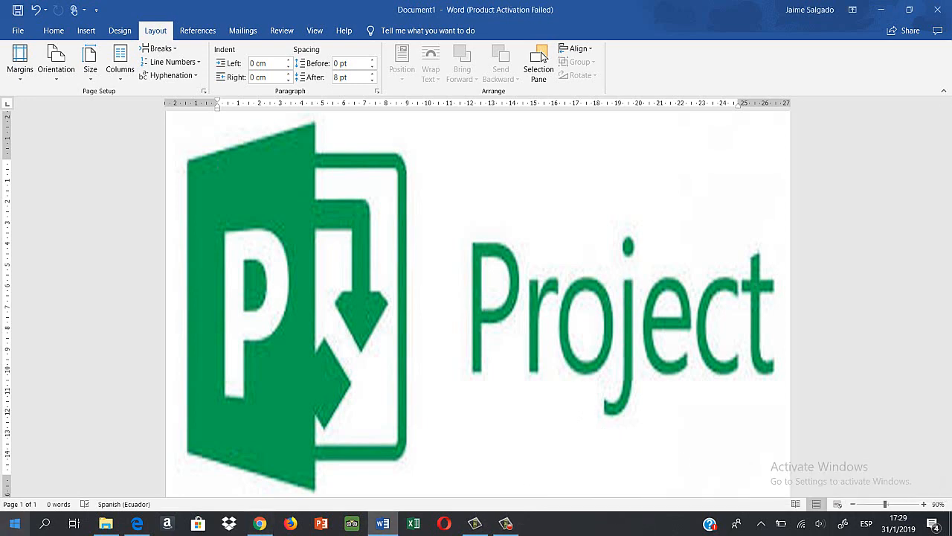
Find and launch the Project desktop app through Windows search, and dismiss its licence update notice
click(14, 523)
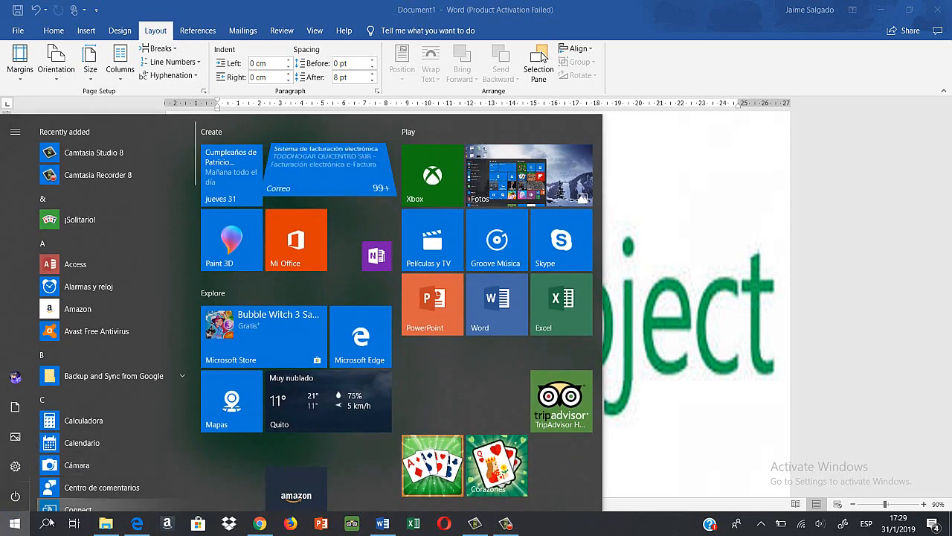
click(44, 525)
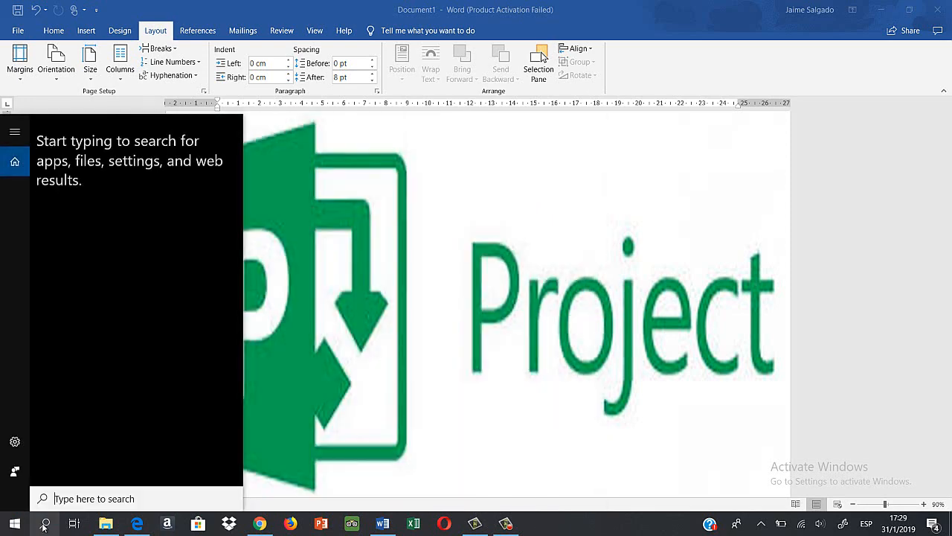
text(P)
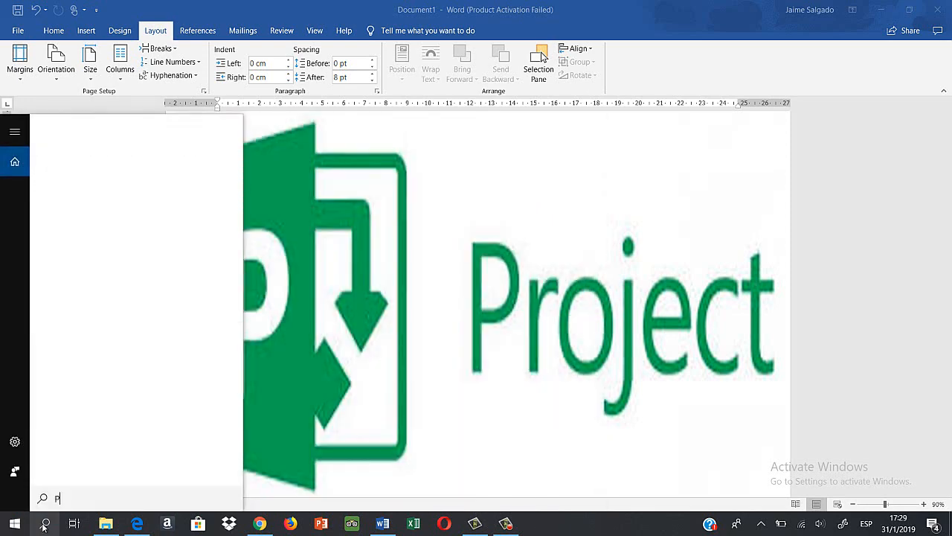
text(R)
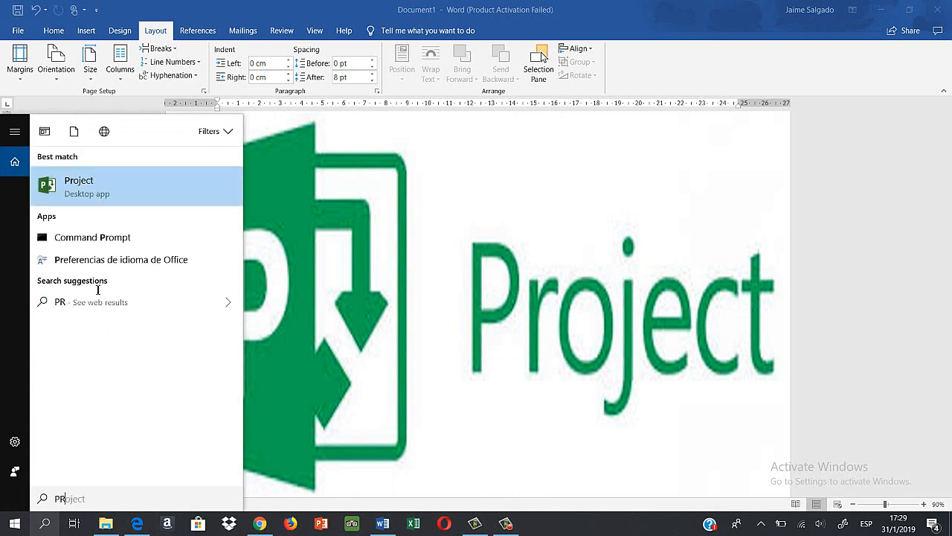
click(110, 189)
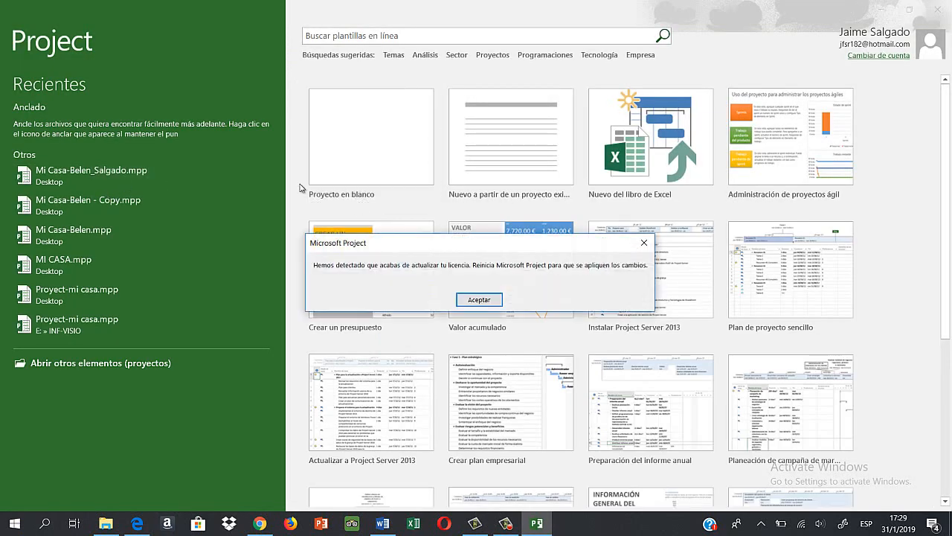
click(645, 243)
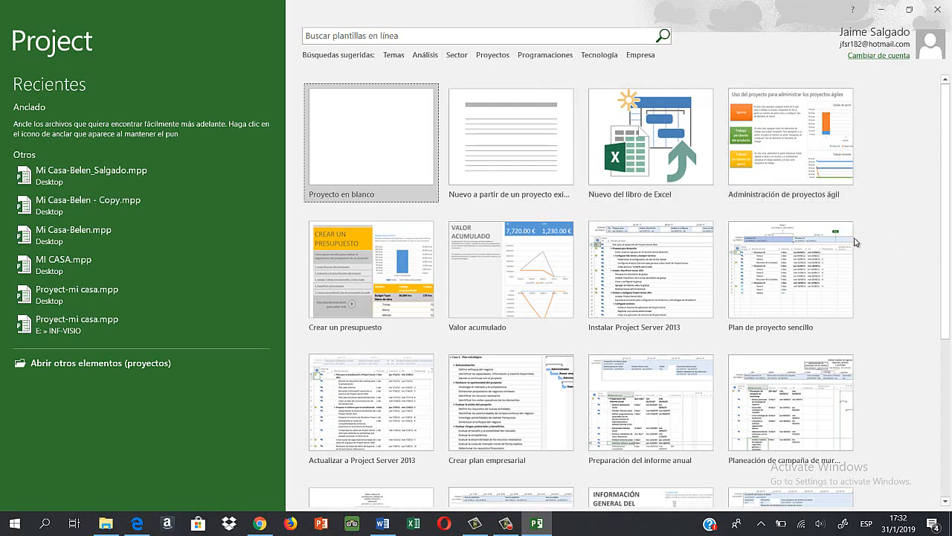
Browse the available project templates and create a new blank project (Proyecto en blanco)
scroll(848, 242, down, 4)
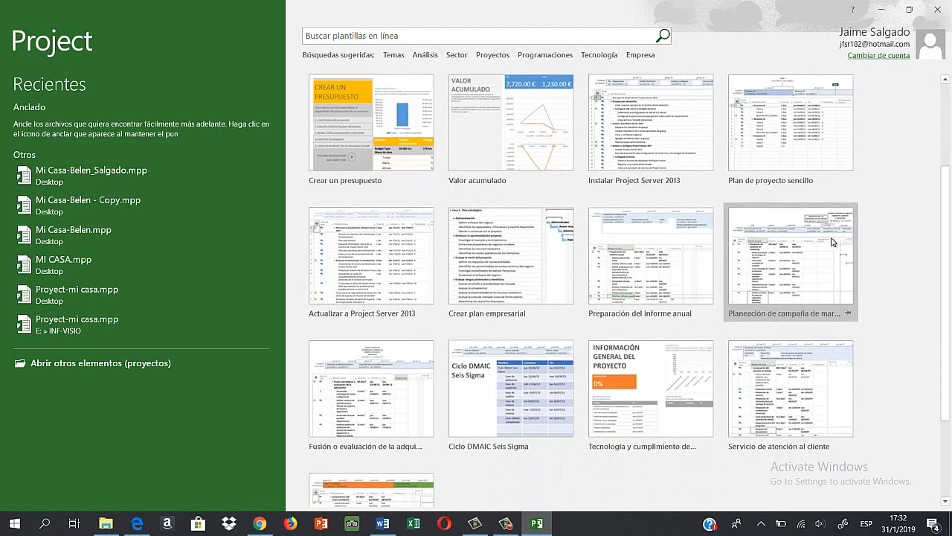
scroll(833, 241, up, 5)
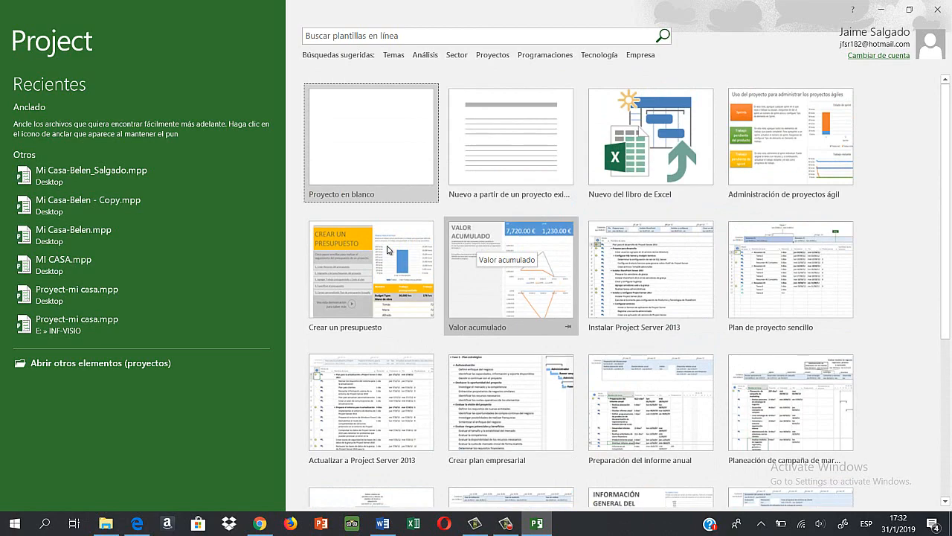
scroll(744, 336, down, 3)
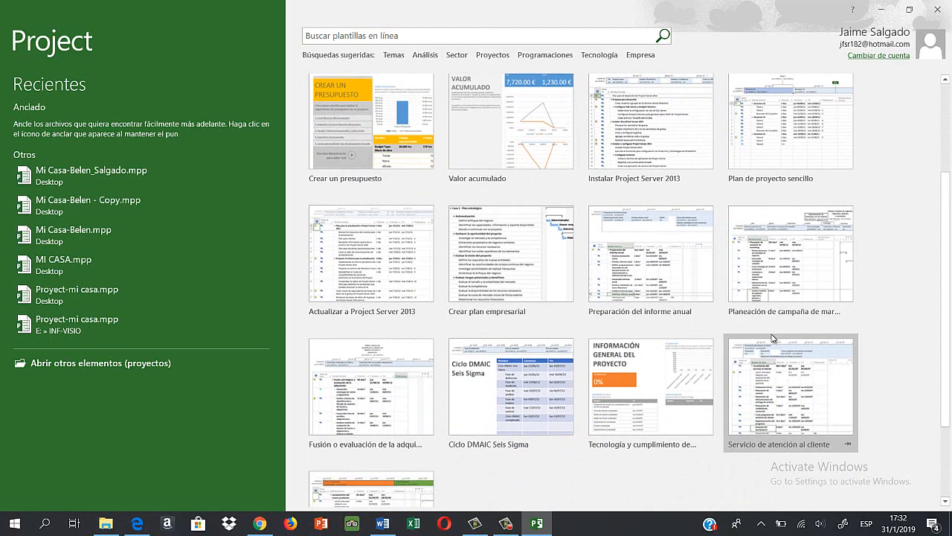
scroll(772, 338, down, 3)
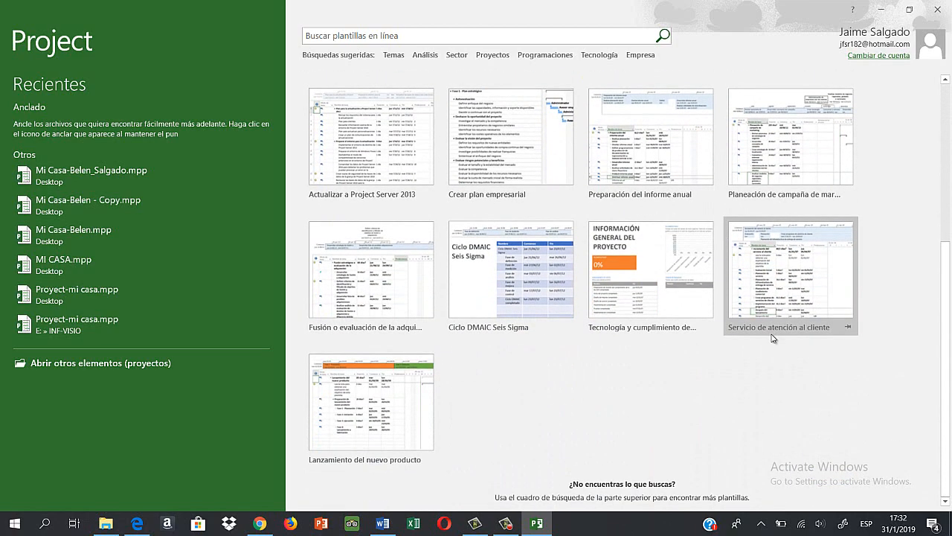
scroll(772, 339, up, 6)
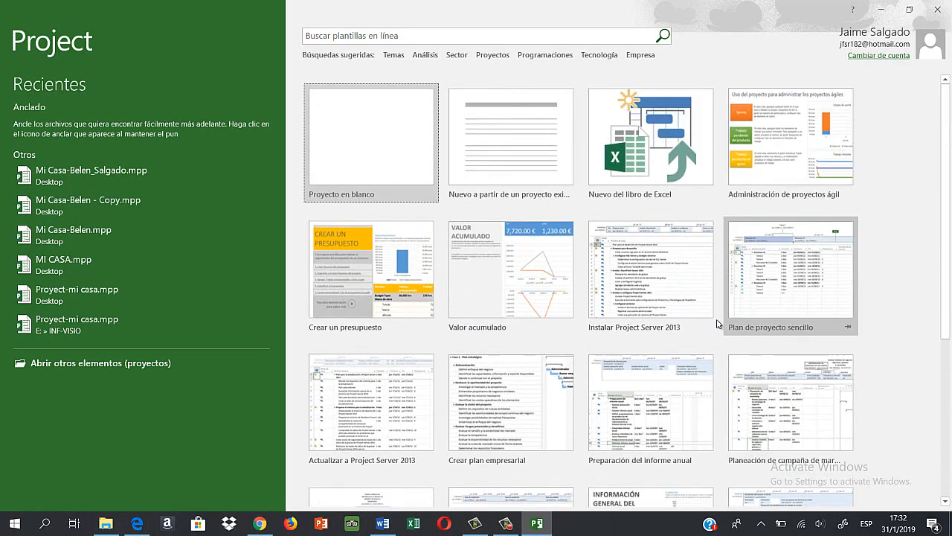
click(376, 144)
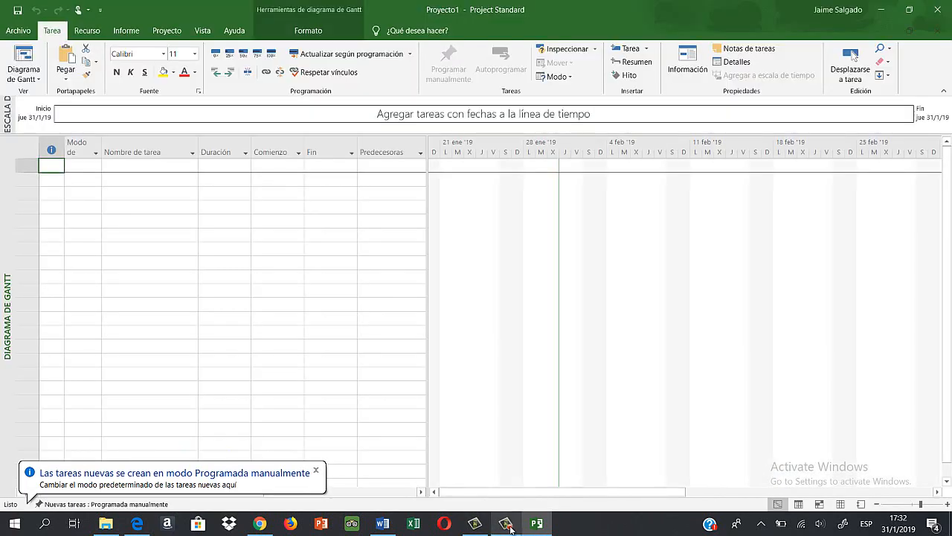
Review which commands can be added to the quick access toolbar, leaving its configuration as it is
click(506, 523)
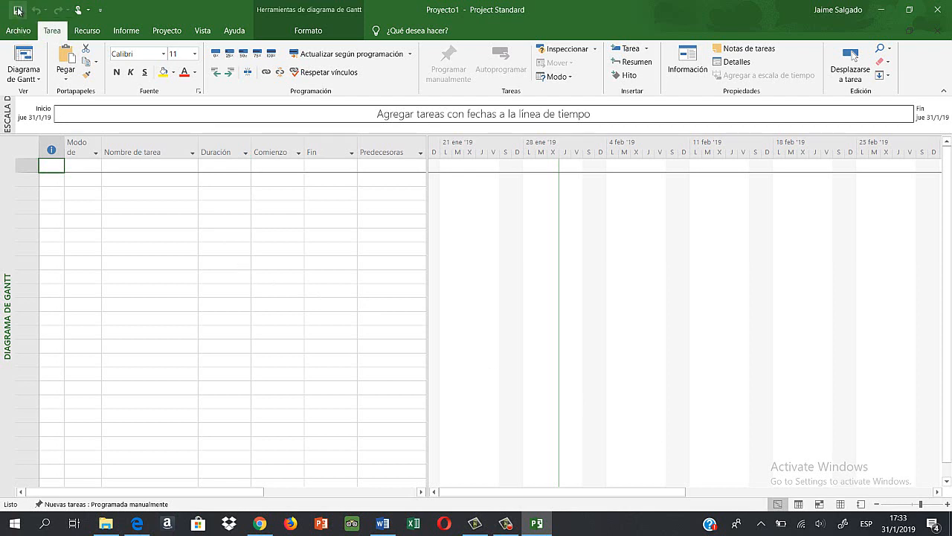
click(101, 13)
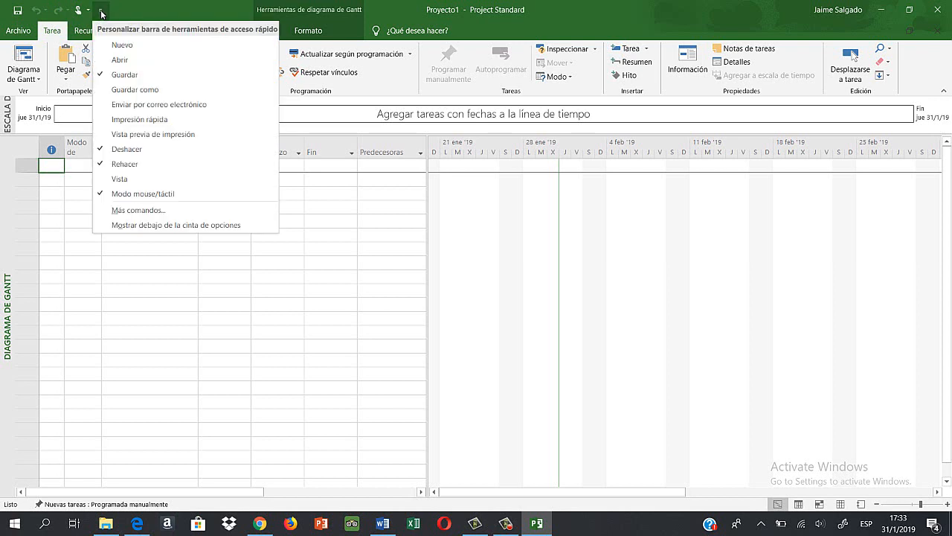
click(102, 13)
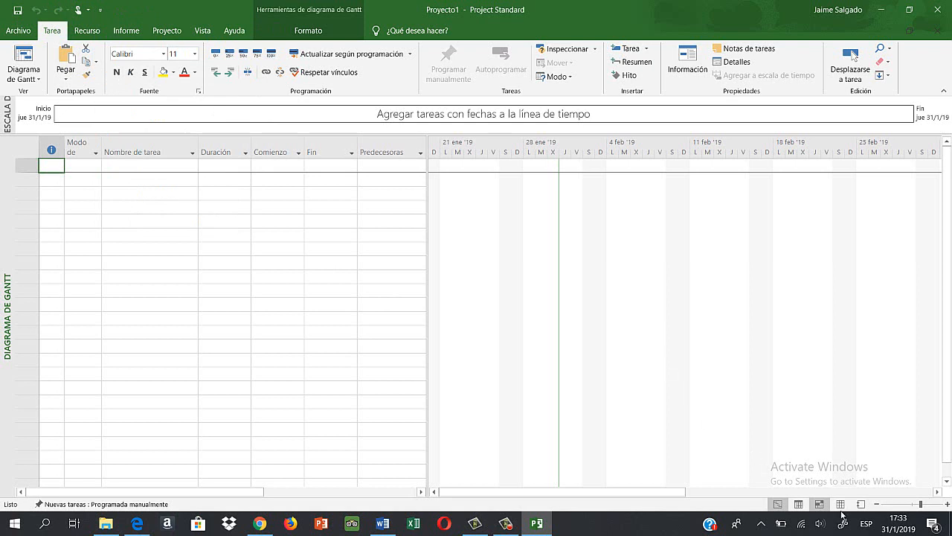
click(505, 523)
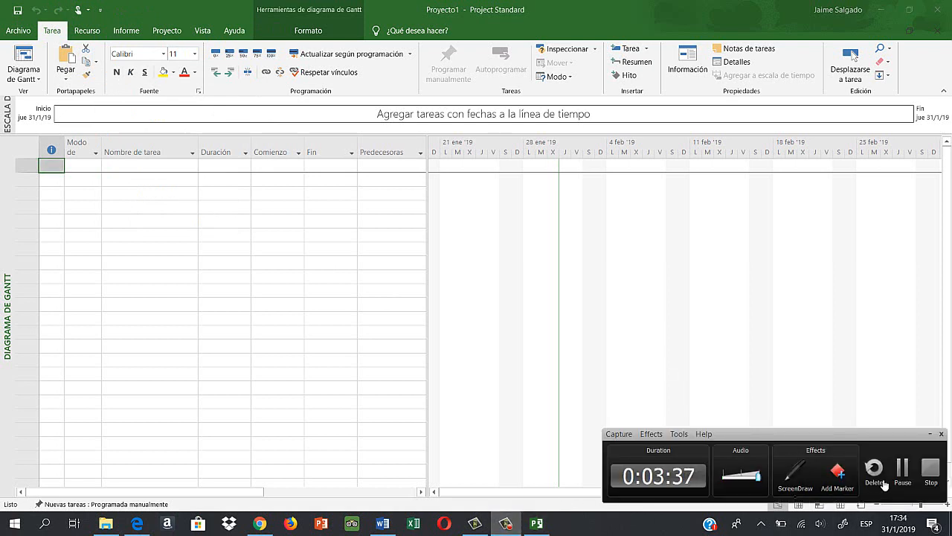
click(910, 476)
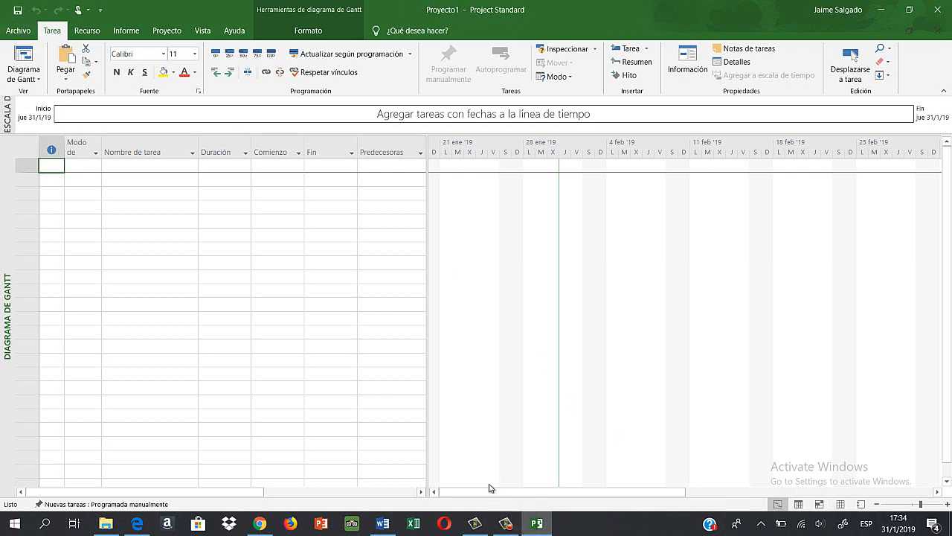
Examine the Información, Nuevo, Abrir and Guardar como pages of the file area, and return to the blank project
click(17, 31)
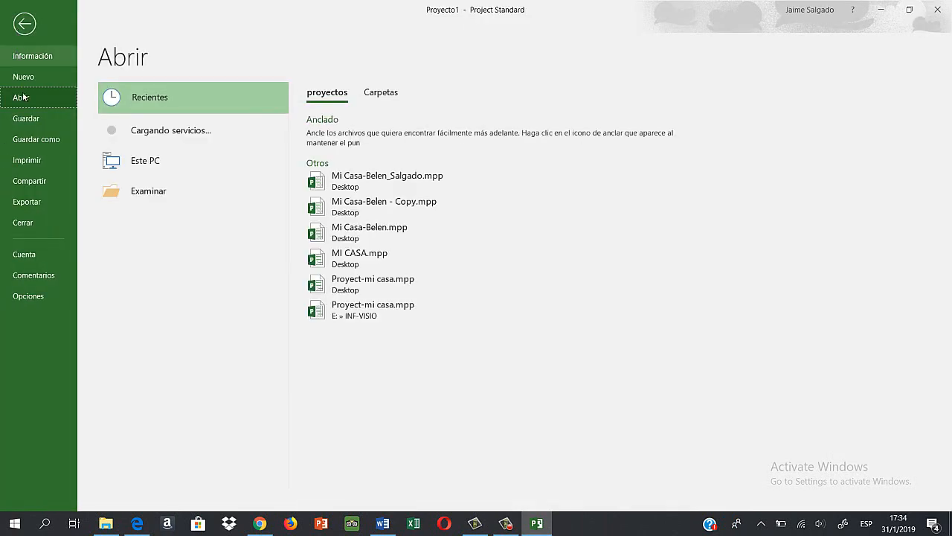
click(40, 57)
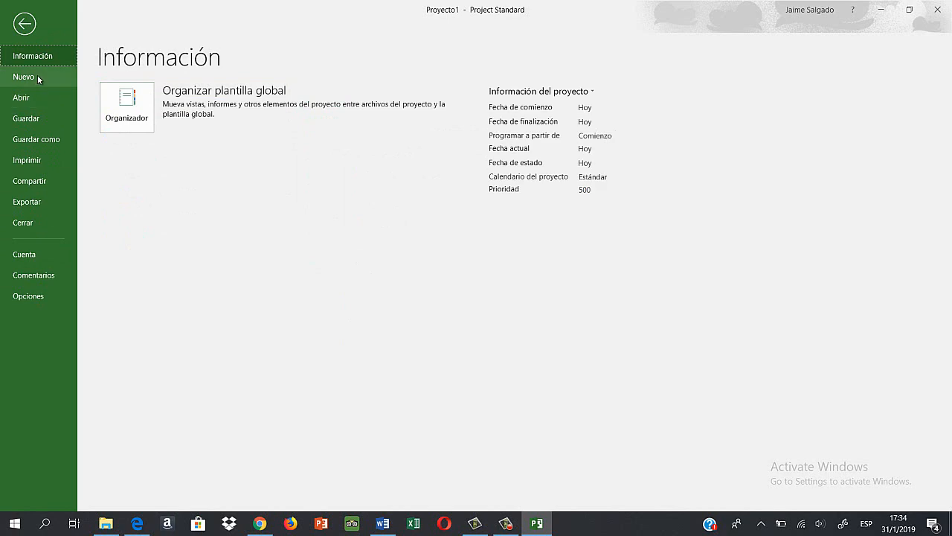
click(38, 76)
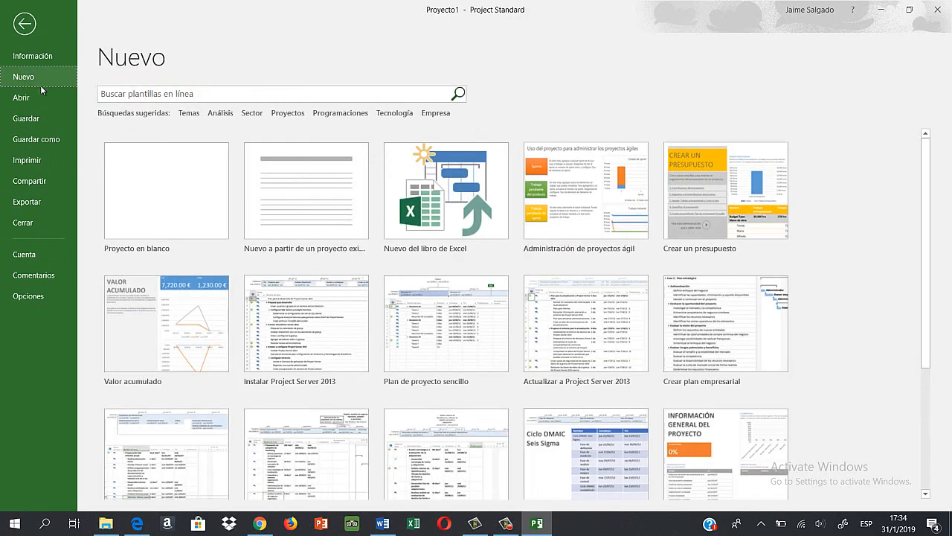
click(45, 101)
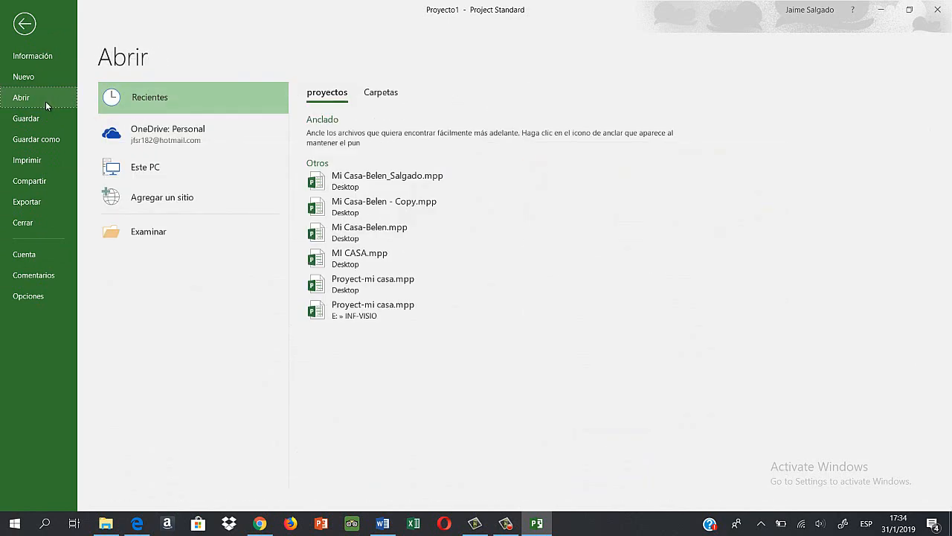
click(48, 118)
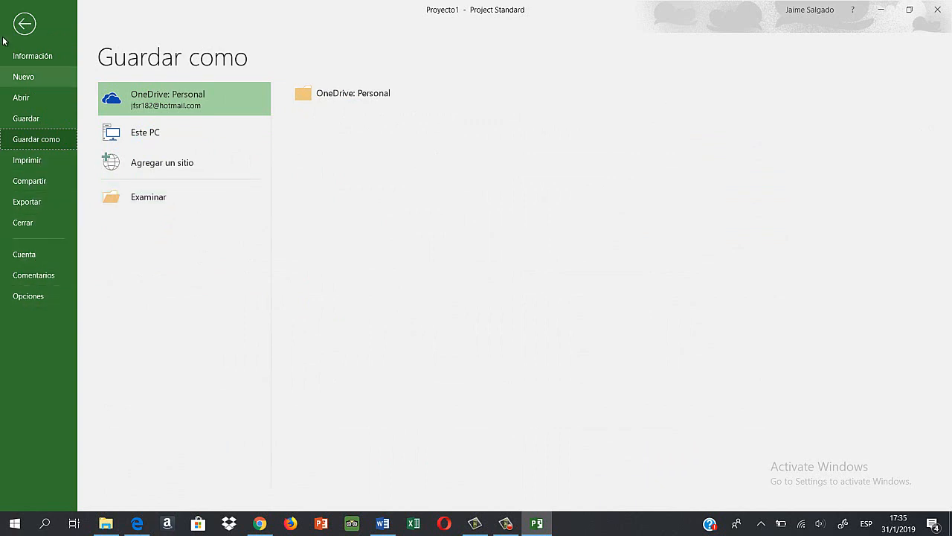
click(23, 22)
click(21, 16)
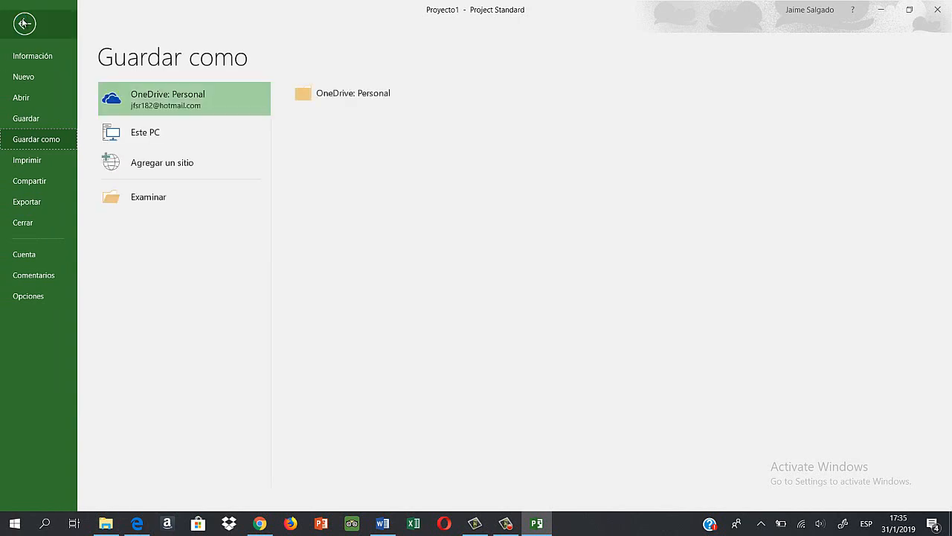
click(22, 23)
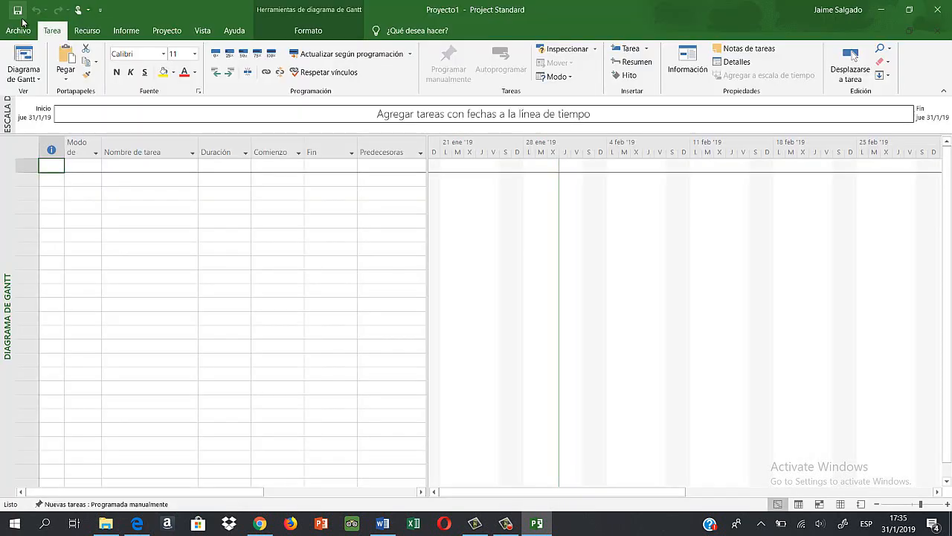
click(506, 523)
click(903, 473)
click(18, 30)
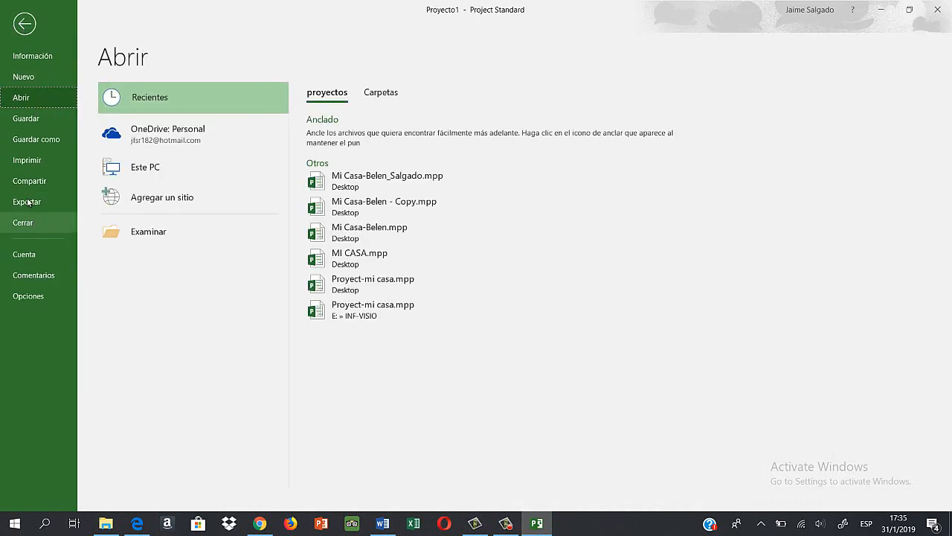
click(25, 24)
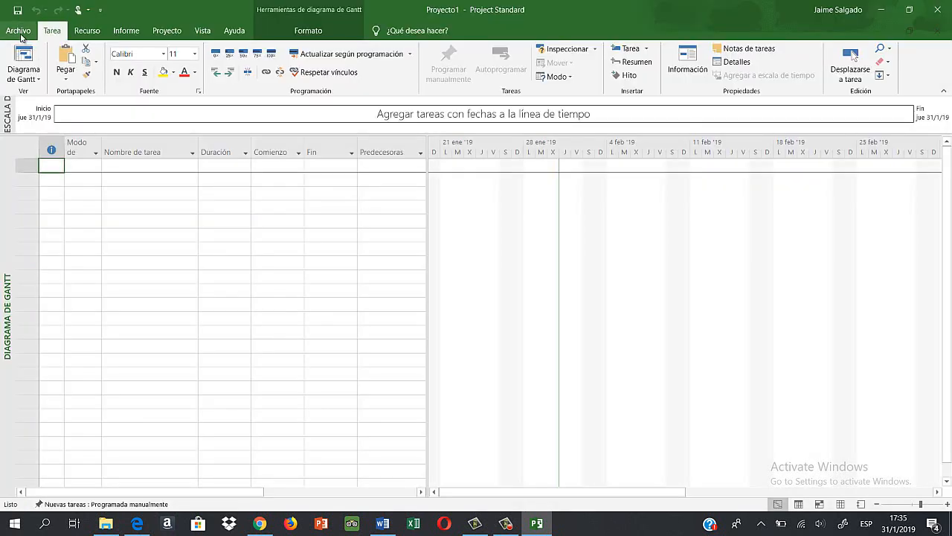
click(505, 523)
click(903, 469)
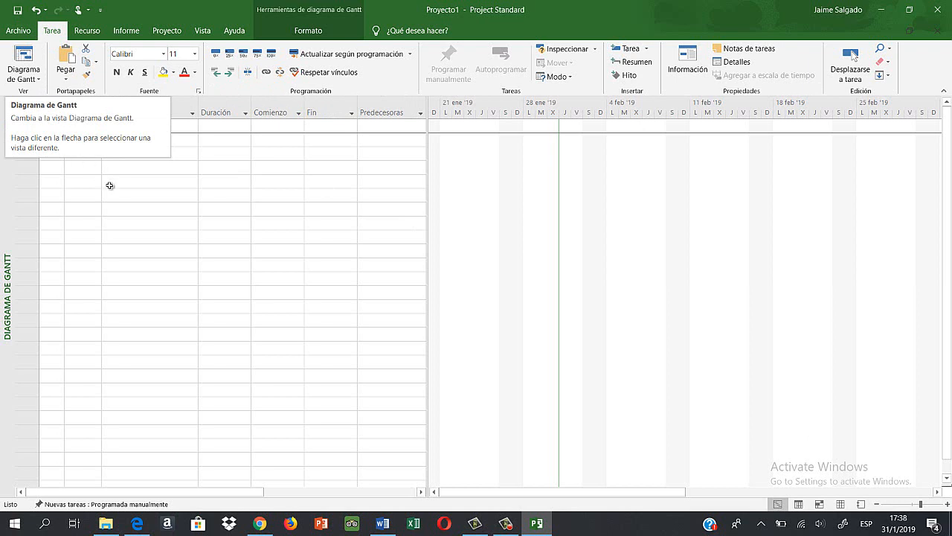
Display the blank project in the Diagrama de red, Uso de recursos and Escala de tiempo views
click(39, 80)
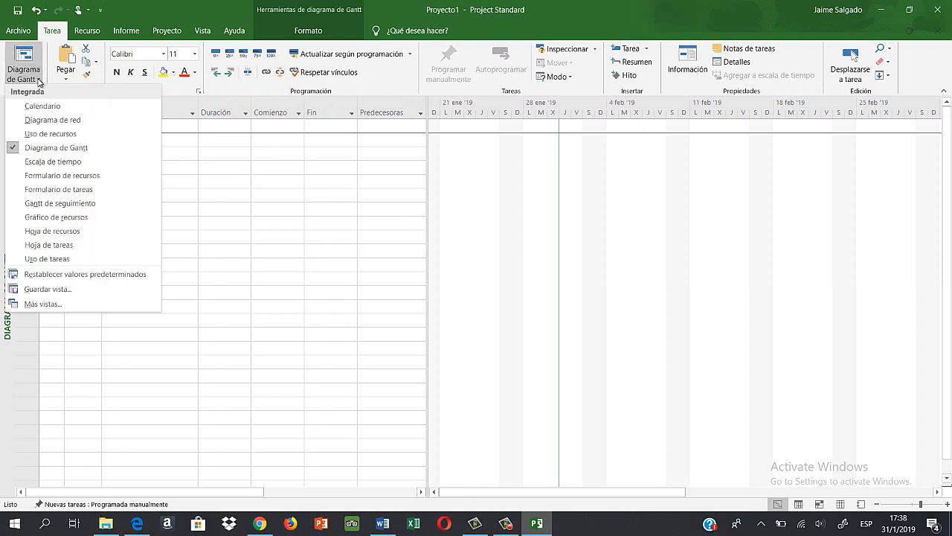
click(55, 120)
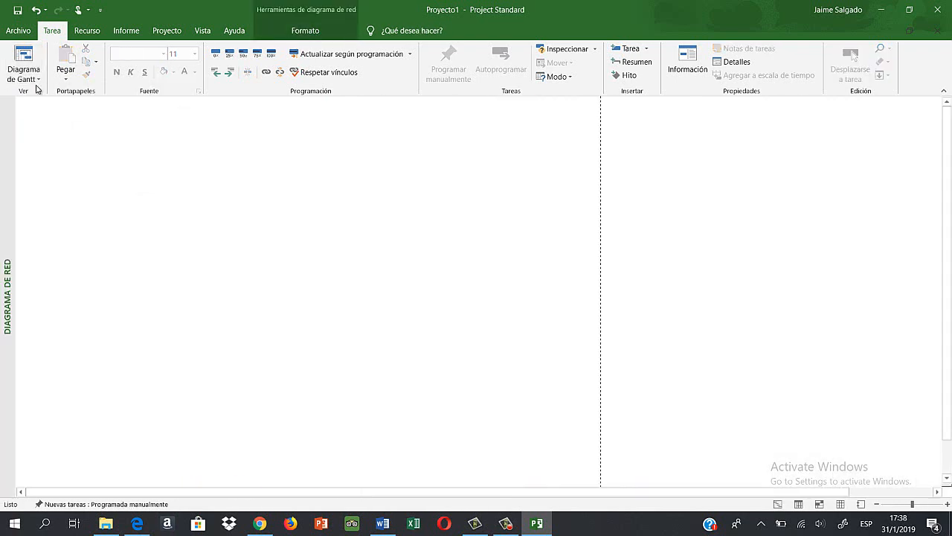
click(35, 79)
click(64, 133)
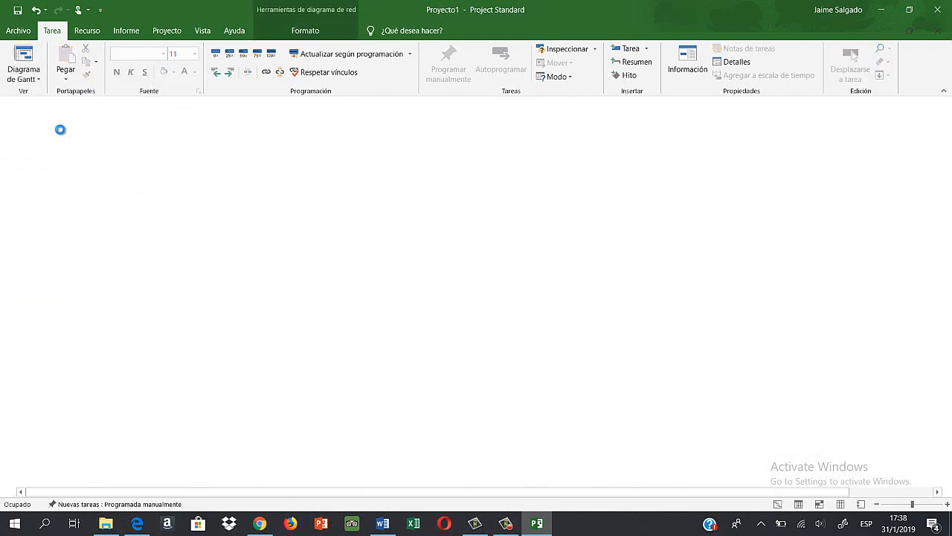
click(38, 79)
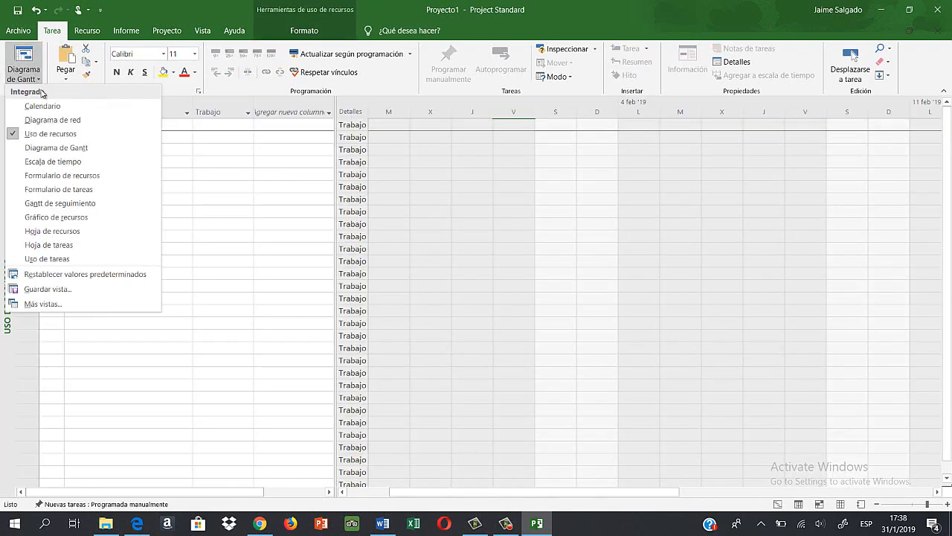
click(73, 162)
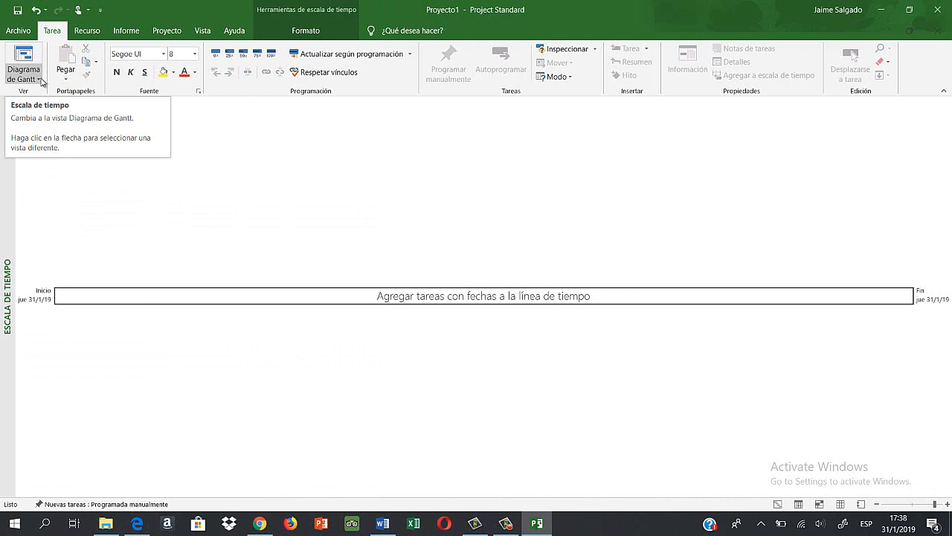
Show the resource sheet (Hoja de recursos) to examine its columns, and return to the Diagrama de Gantt view
click(39, 79)
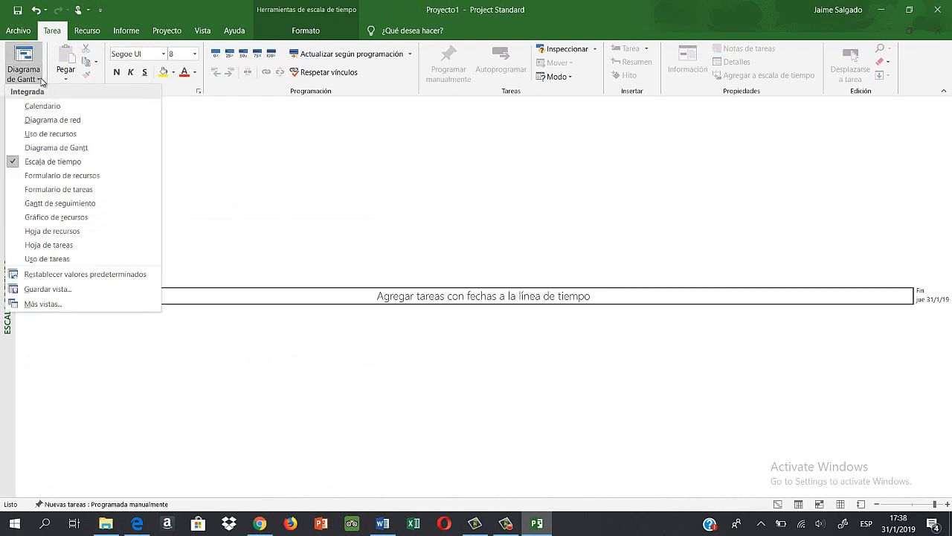
click(80, 232)
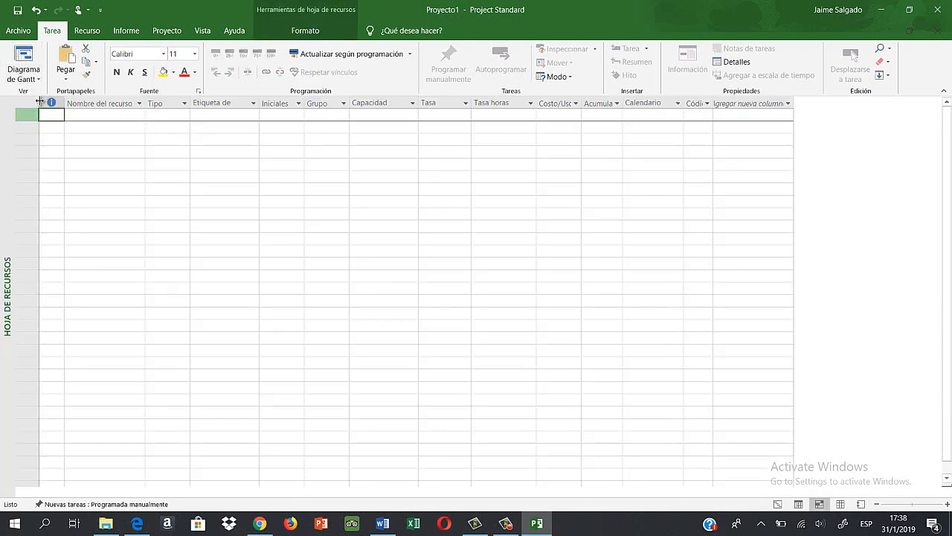
click(40, 79)
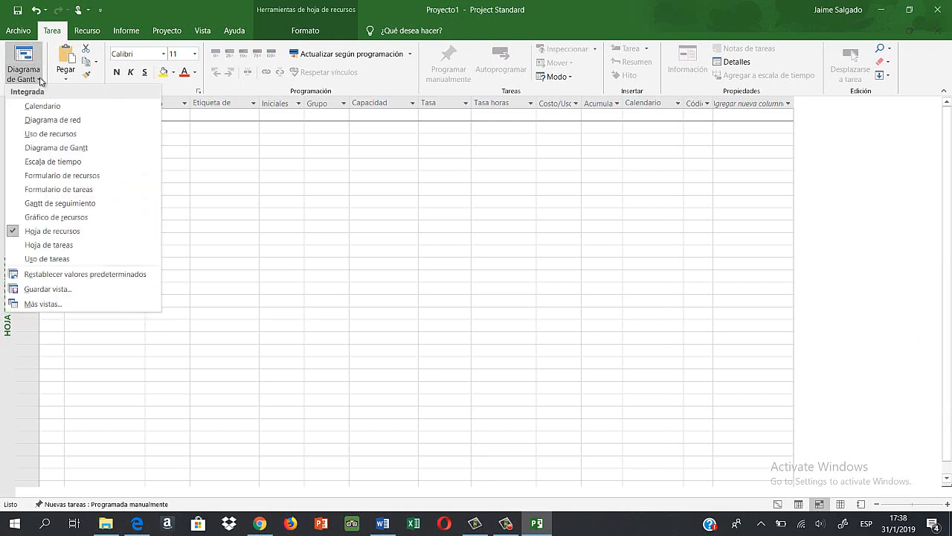
click(41, 79)
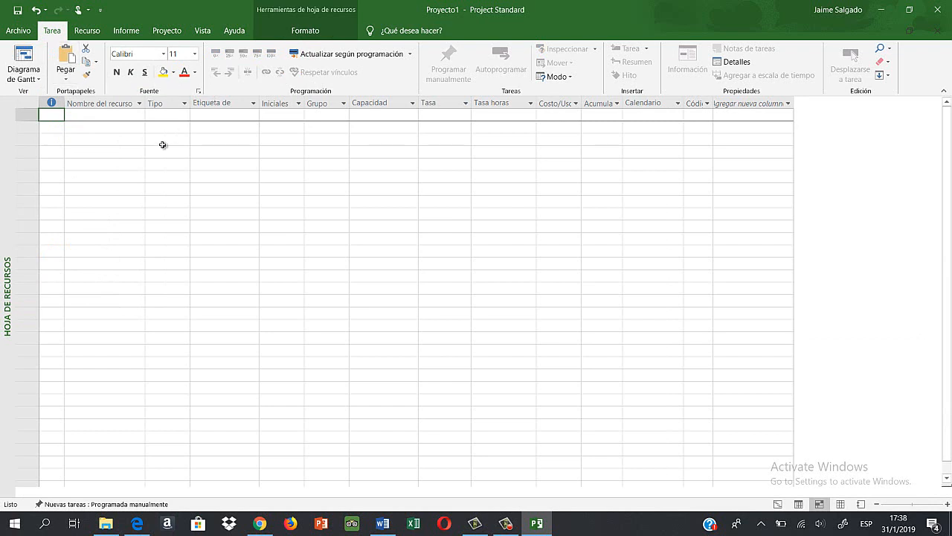
click(112, 139)
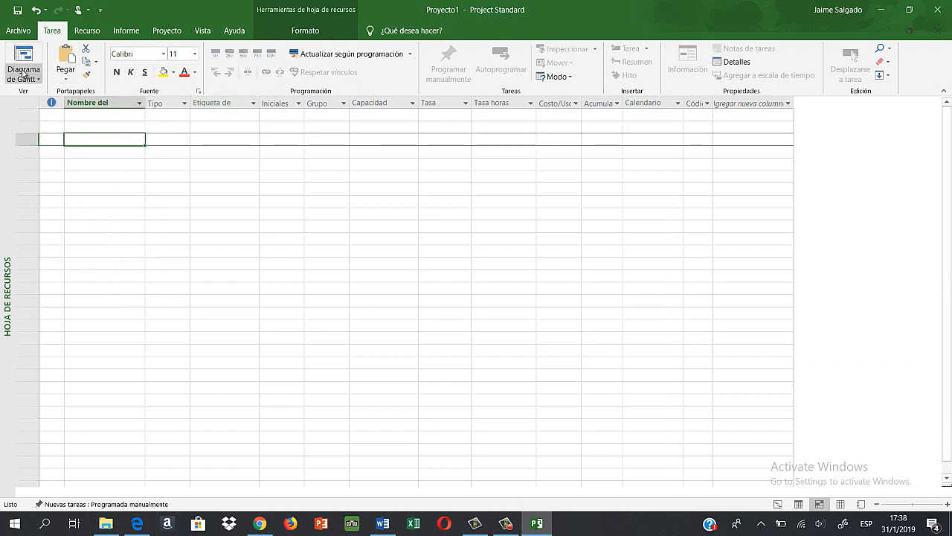
click(23, 58)
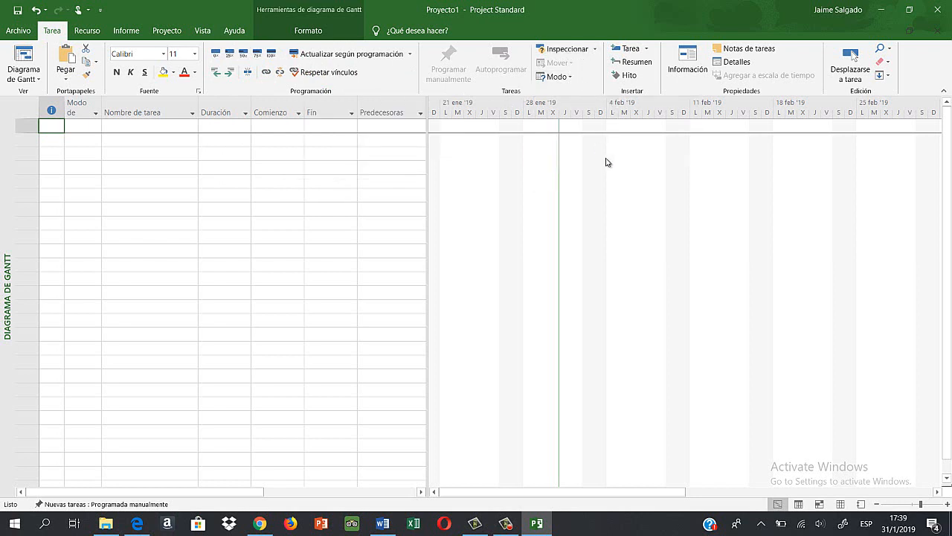
Review the task insertion options without adding a task, and try the Desplazarse a tarea command on the Gantt chart
click(647, 49)
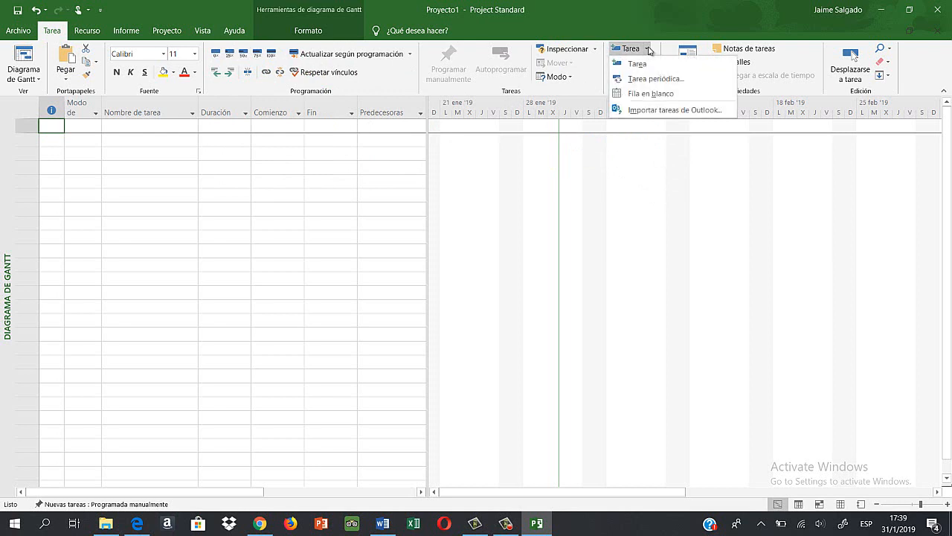
click(648, 49)
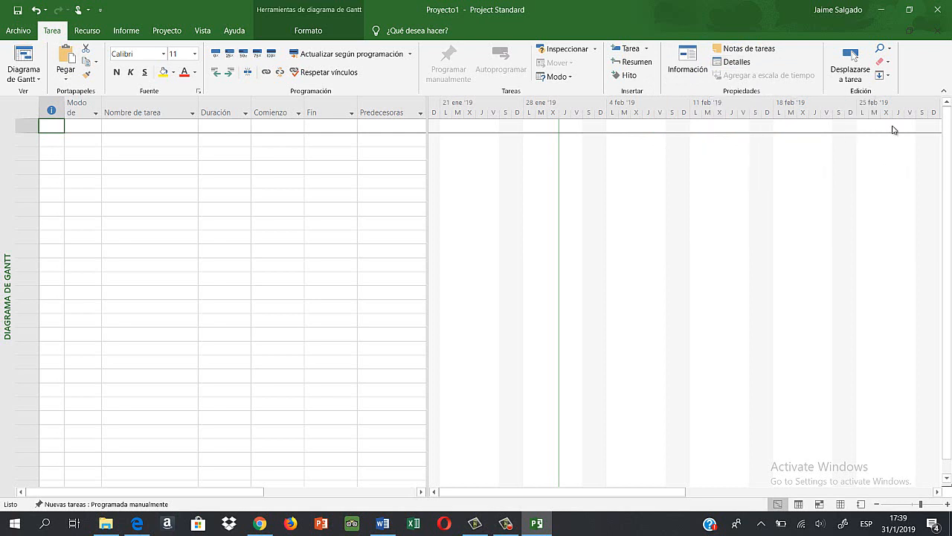
click(851, 58)
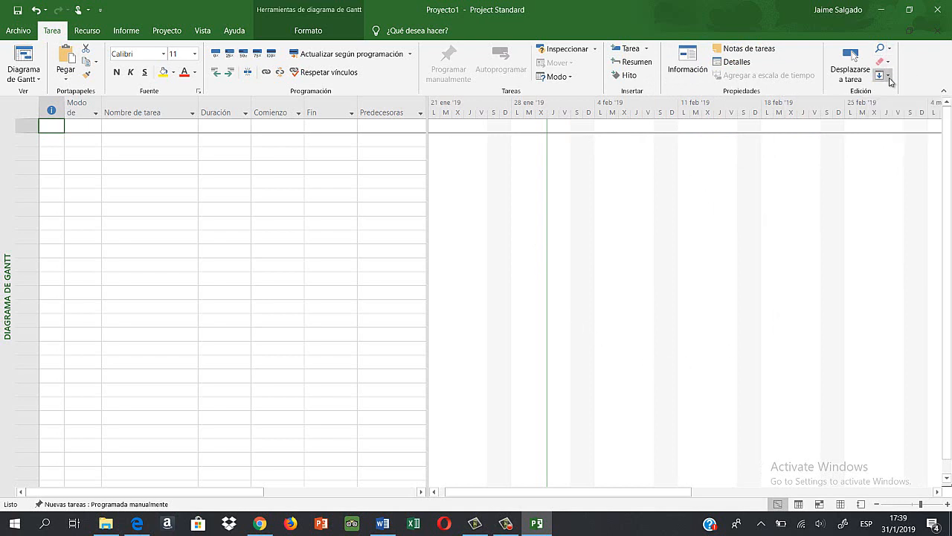
click(504, 526)
click(913, 470)
Examine the resource commands and their list of built-in views, leaving the Diagrama de Gantt view active
click(87, 31)
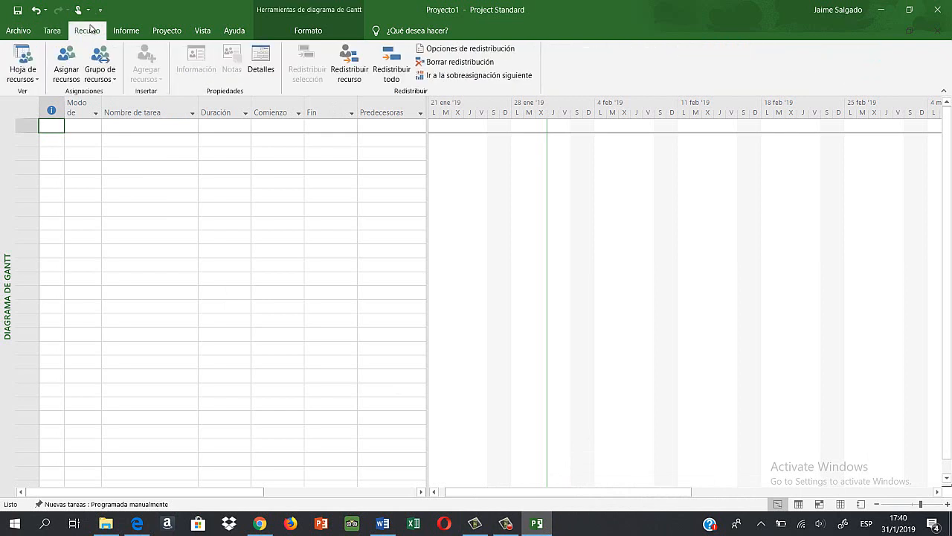
click(38, 81)
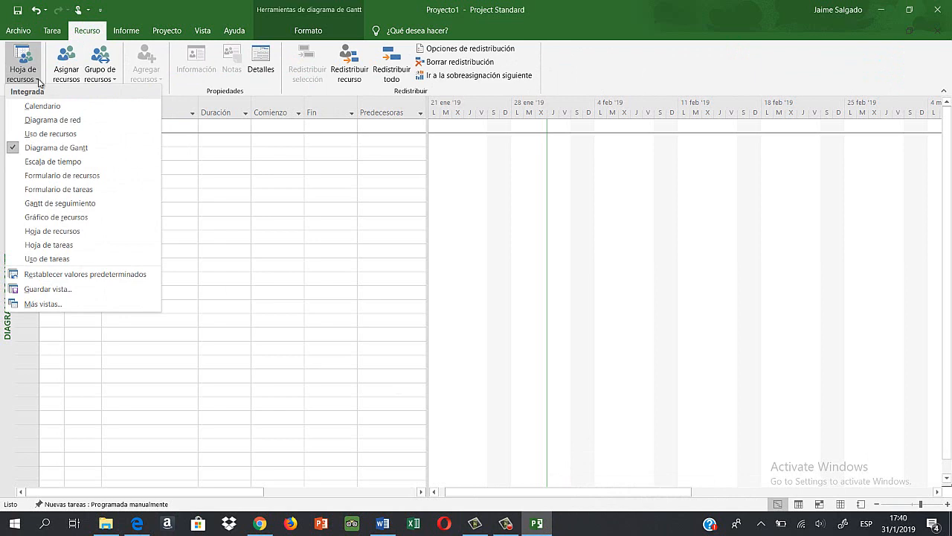
click(39, 82)
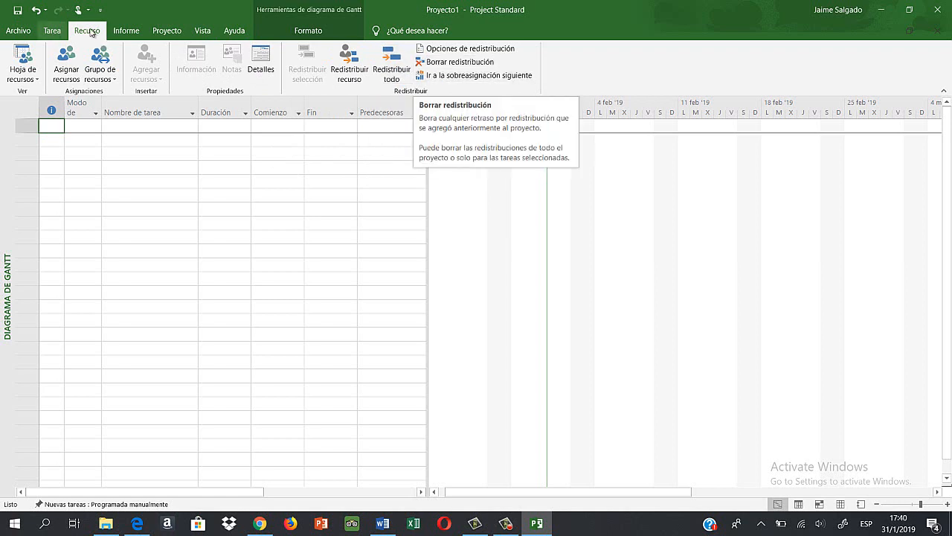
Examine the report commands, including the new report layouts and the Recursos and Costes report lists, without creating a report
click(128, 32)
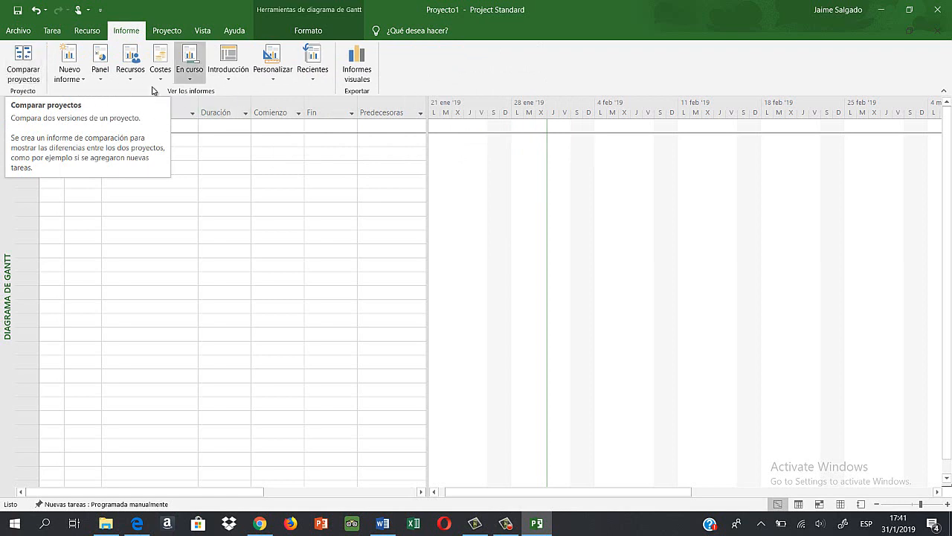
click(84, 81)
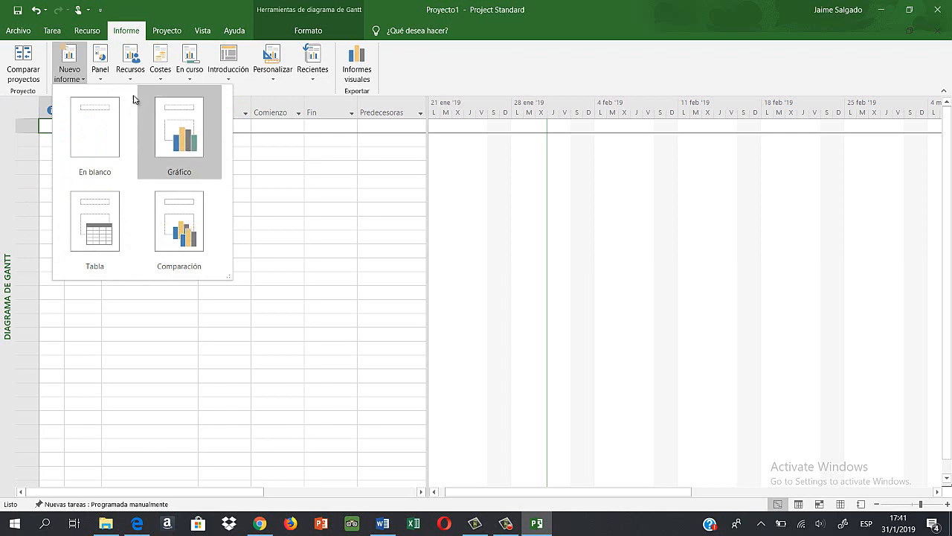
click(101, 74)
click(130, 73)
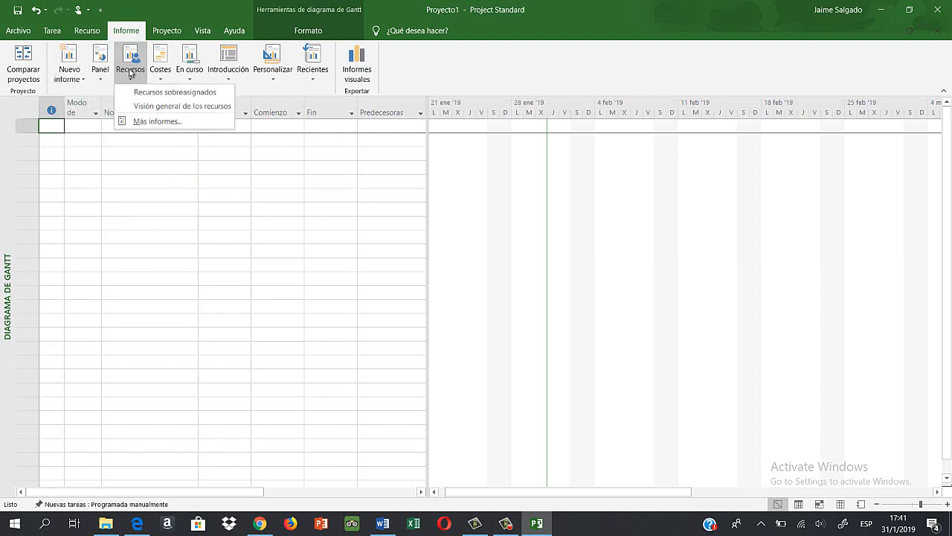
click(159, 72)
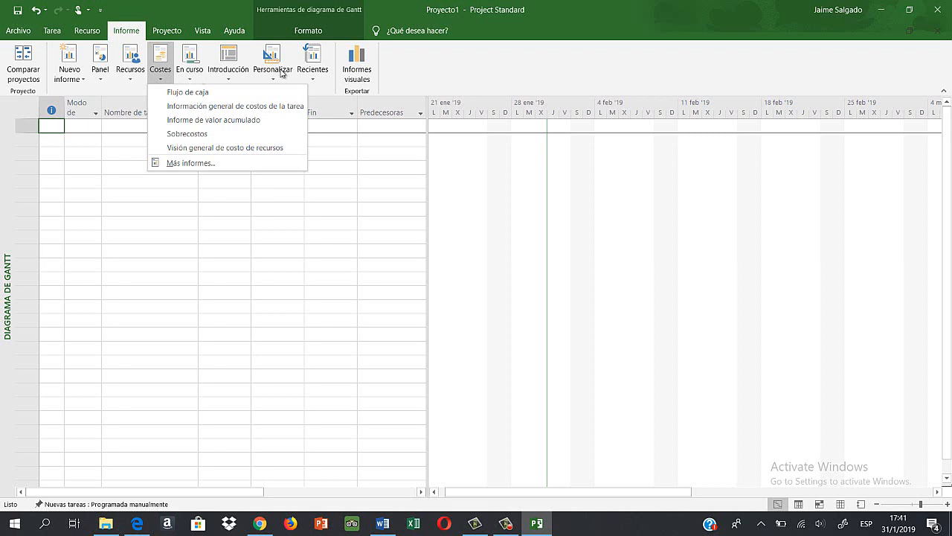
click(385, 91)
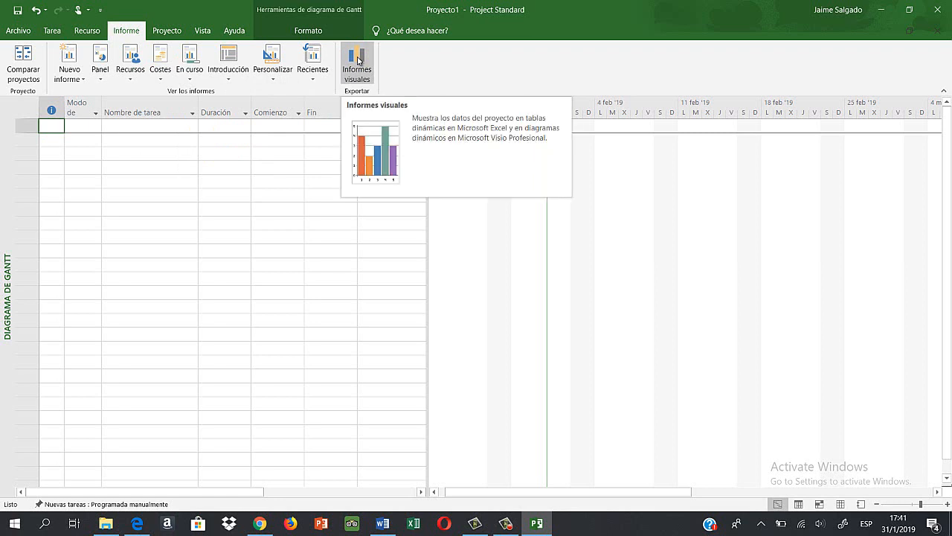
Review the project property commands and the EDT code options without defining a code
click(171, 31)
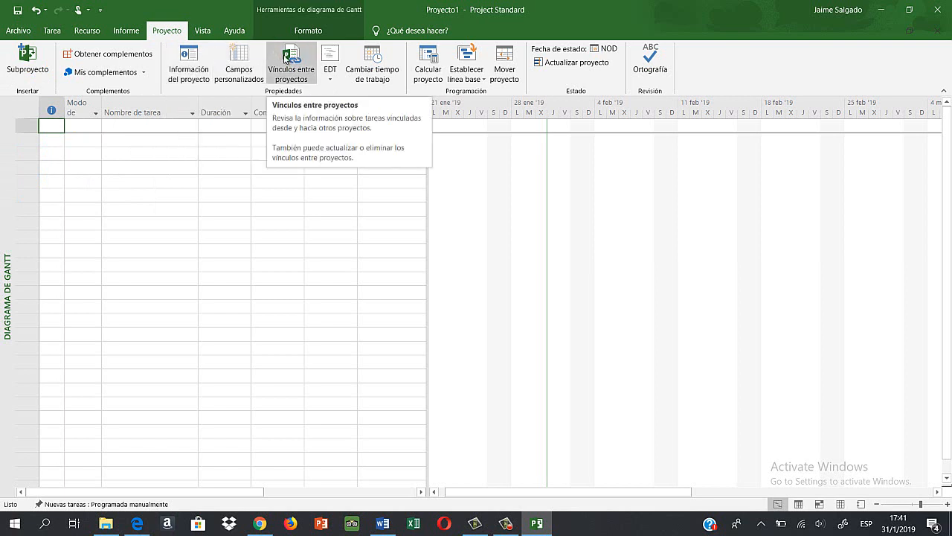
click(328, 78)
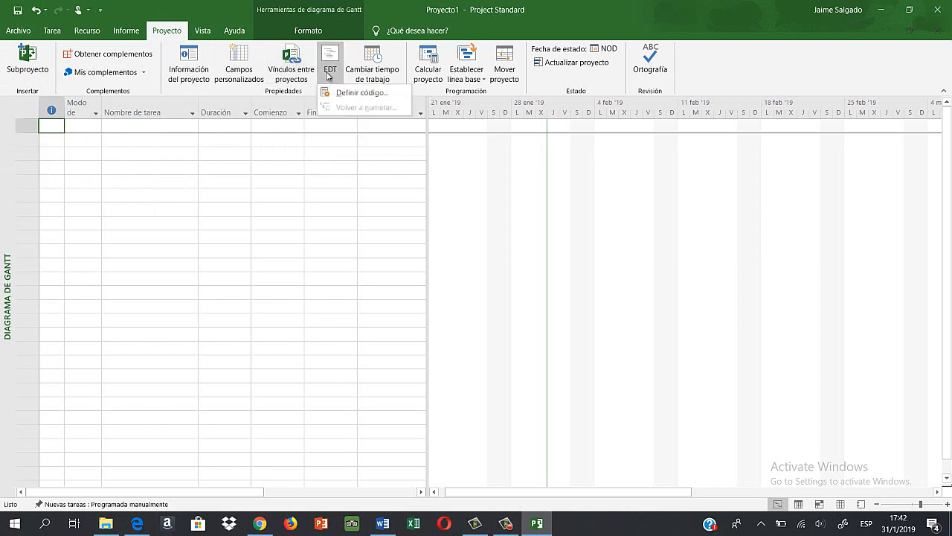
click(331, 79)
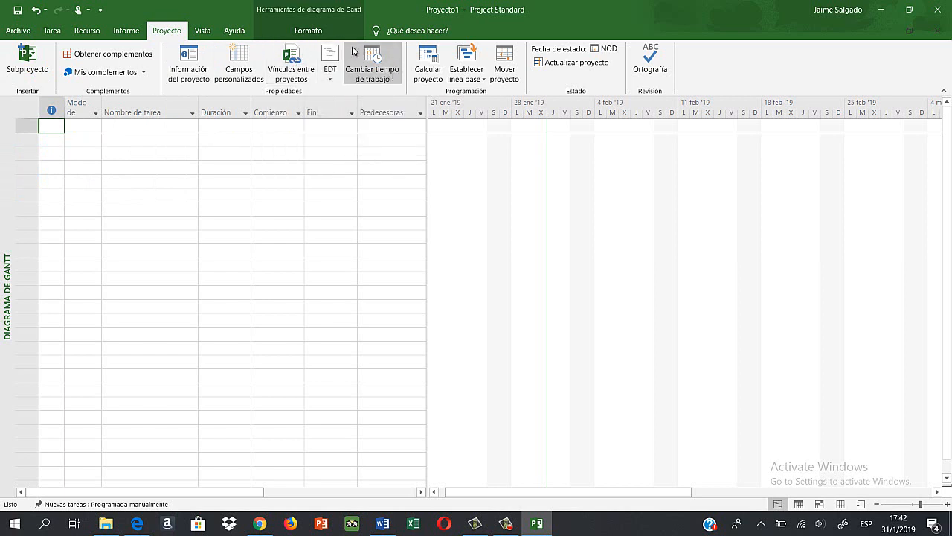
Browse the months of the Estándar working-time calendar, close it without changes, and review the Establecer línea base options
click(385, 72)
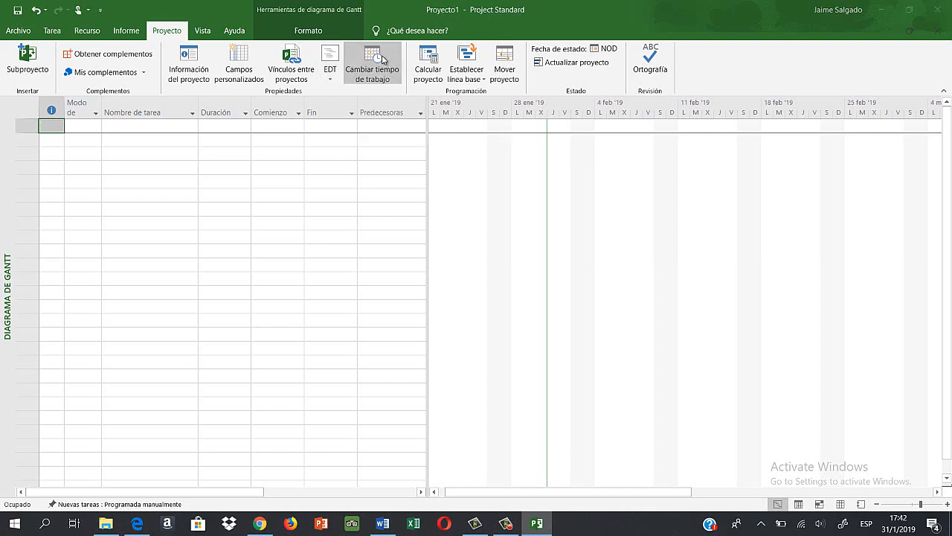
click(425, 228)
scroll(422, 230, down, 3)
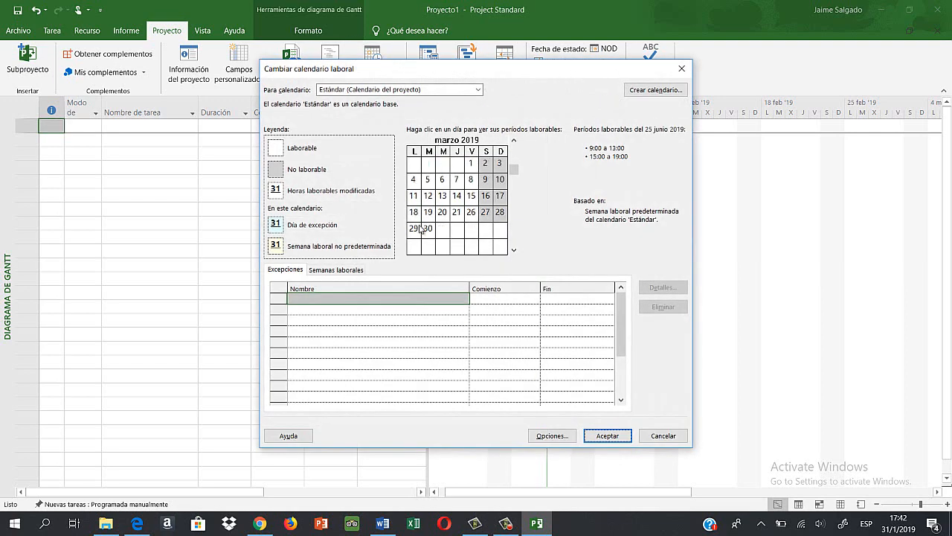
scroll(423, 230, up, 13)
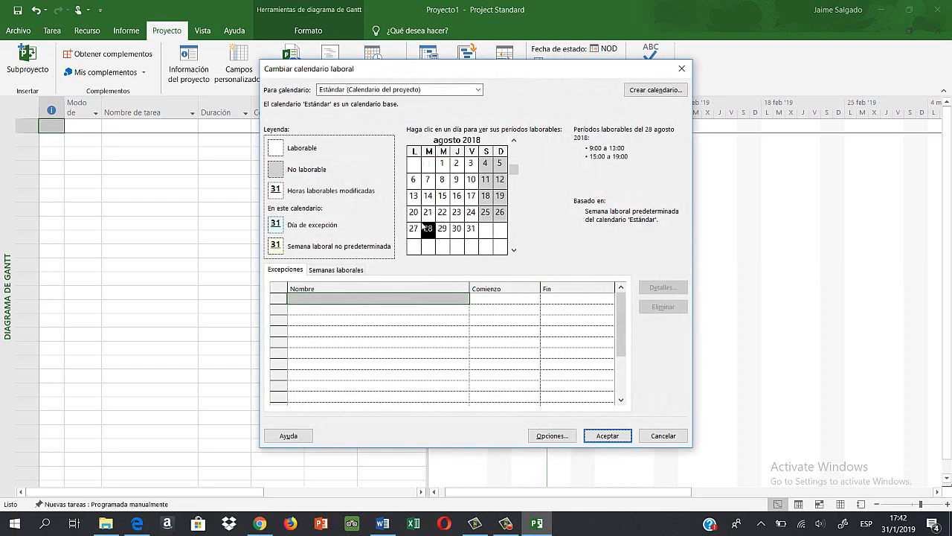
click(681, 68)
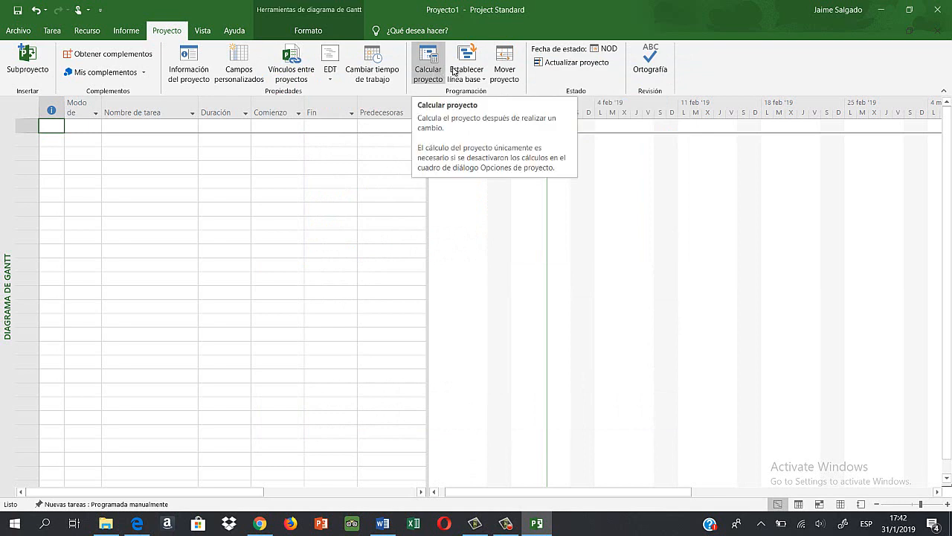
click(485, 82)
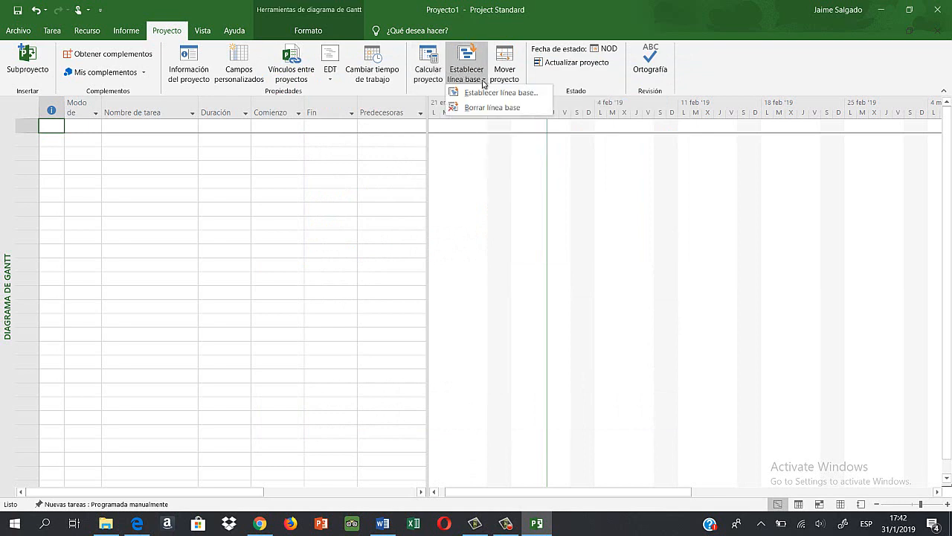
click(485, 83)
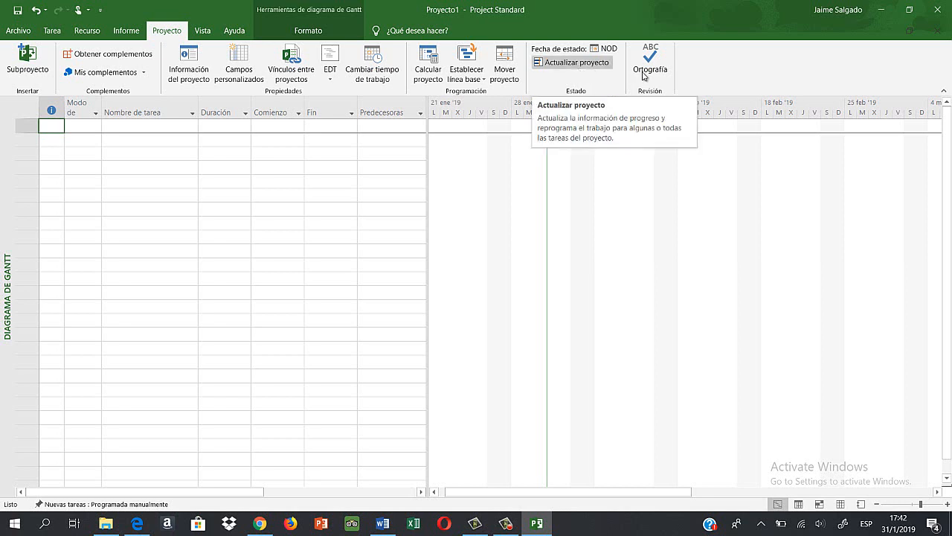
Examine the resource view commands, including the Hoja de recursos and Otras vistas lists, without switching views
click(200, 32)
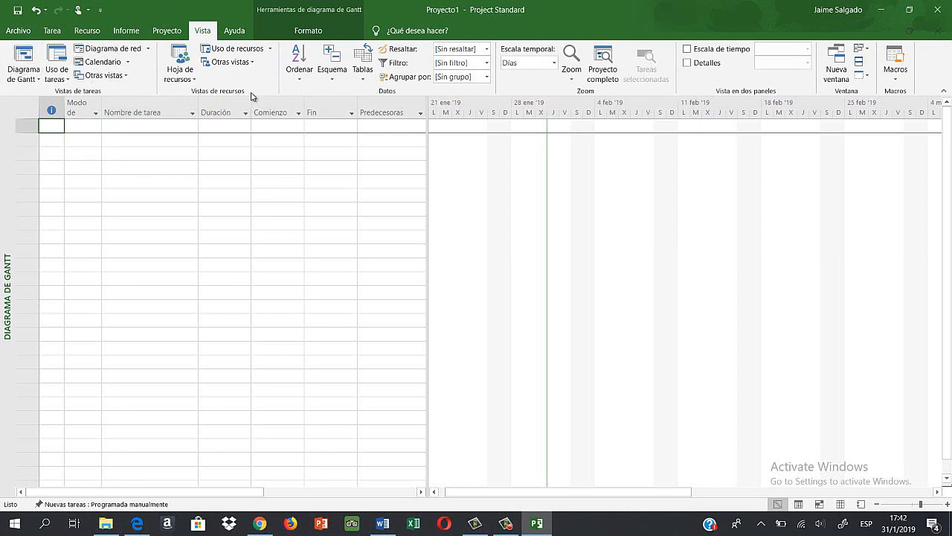
click(195, 79)
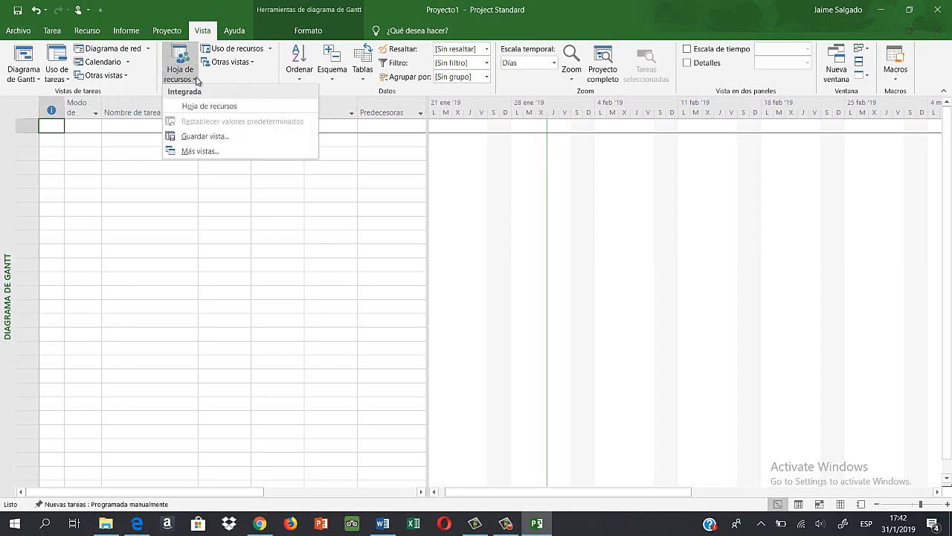
click(196, 79)
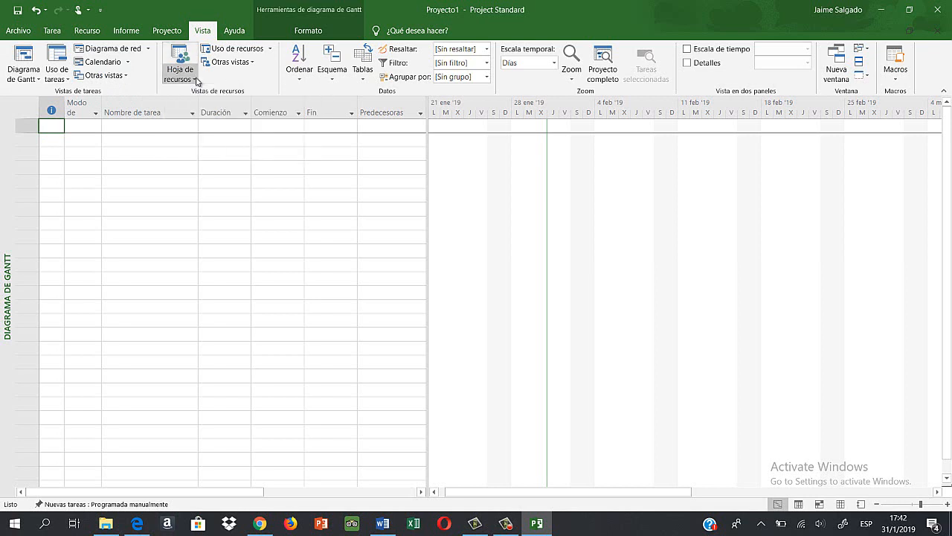
click(254, 63)
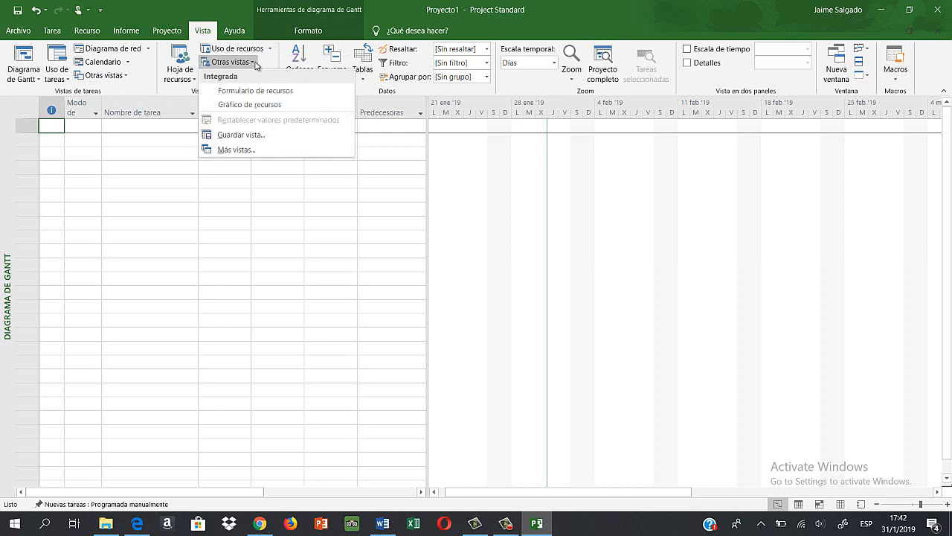
click(253, 63)
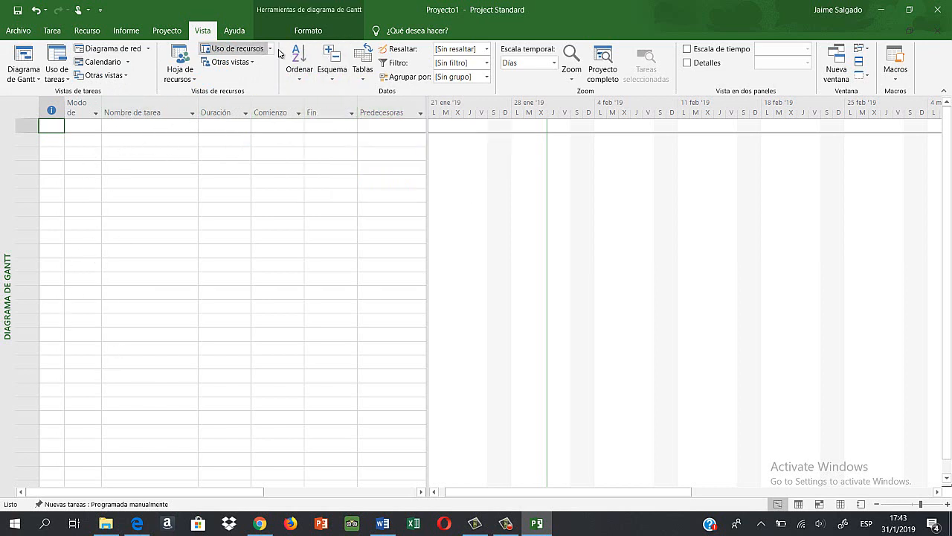
Review the Esquema, Tablas, Filtro, Agrupar por and Escala temporal lists without changing any selection
click(332, 82)
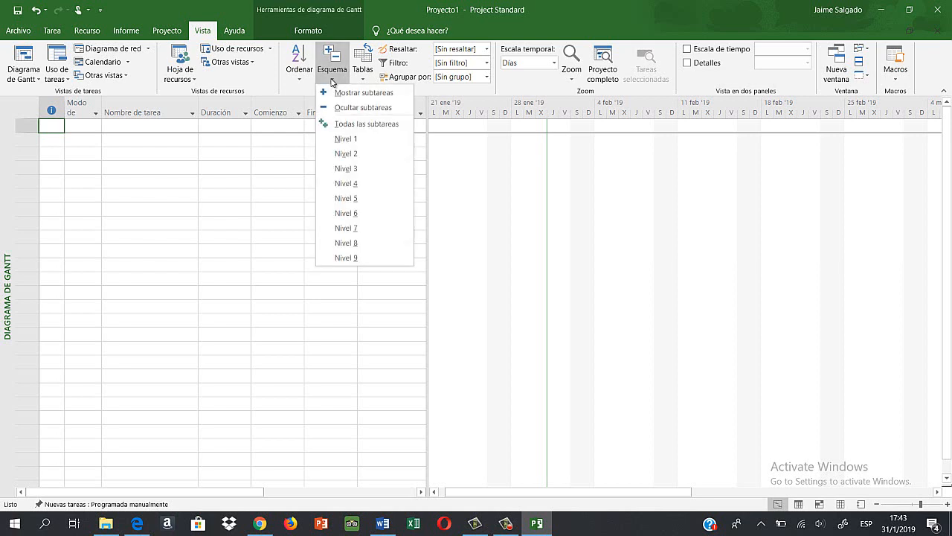
click(332, 80)
click(363, 74)
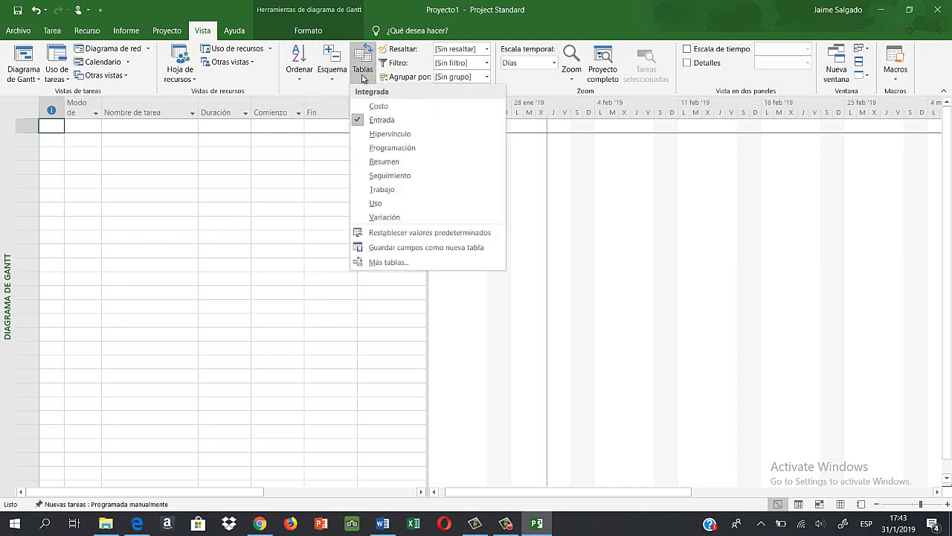
click(363, 75)
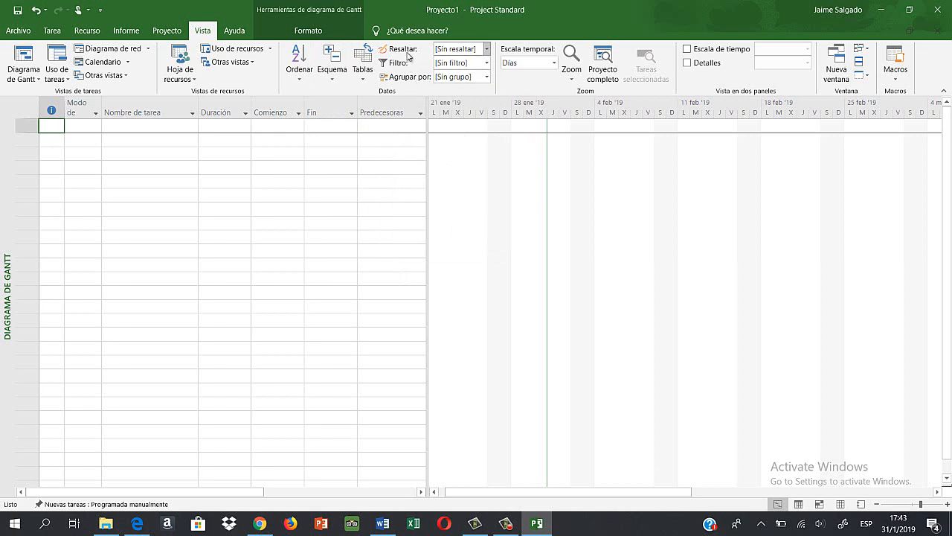
click(488, 66)
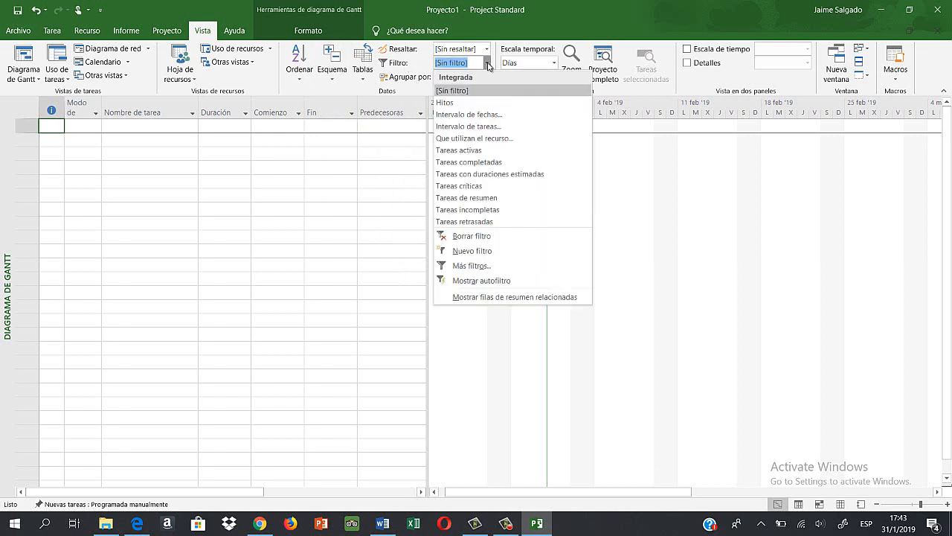
click(488, 66)
click(488, 77)
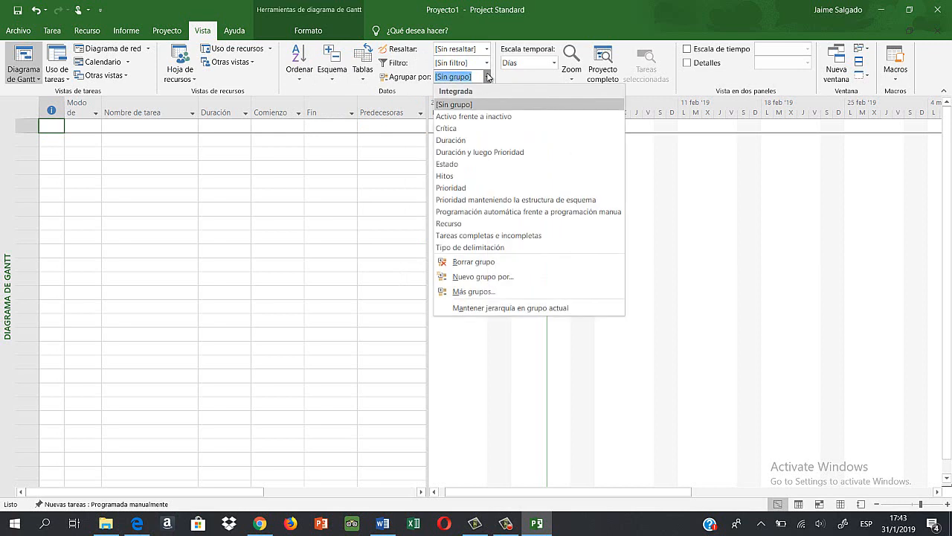
click(487, 76)
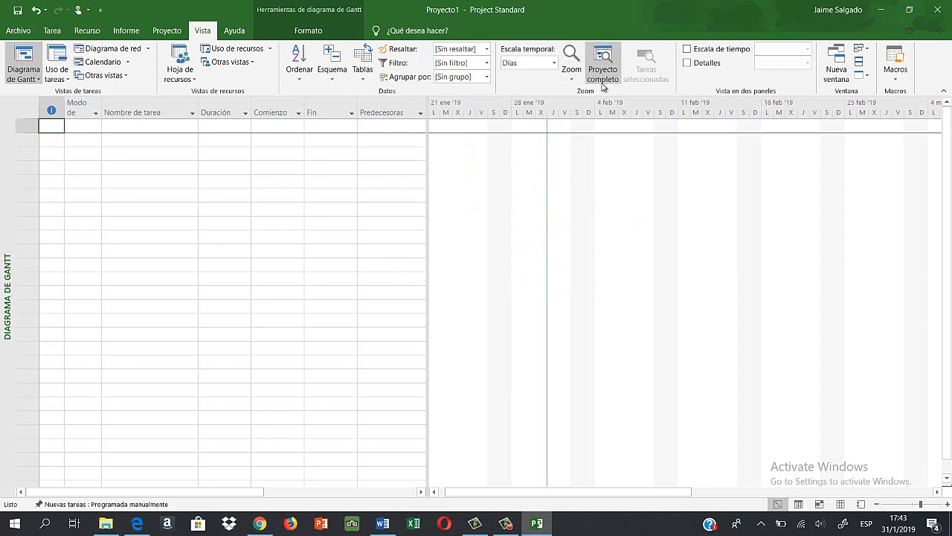
click(555, 63)
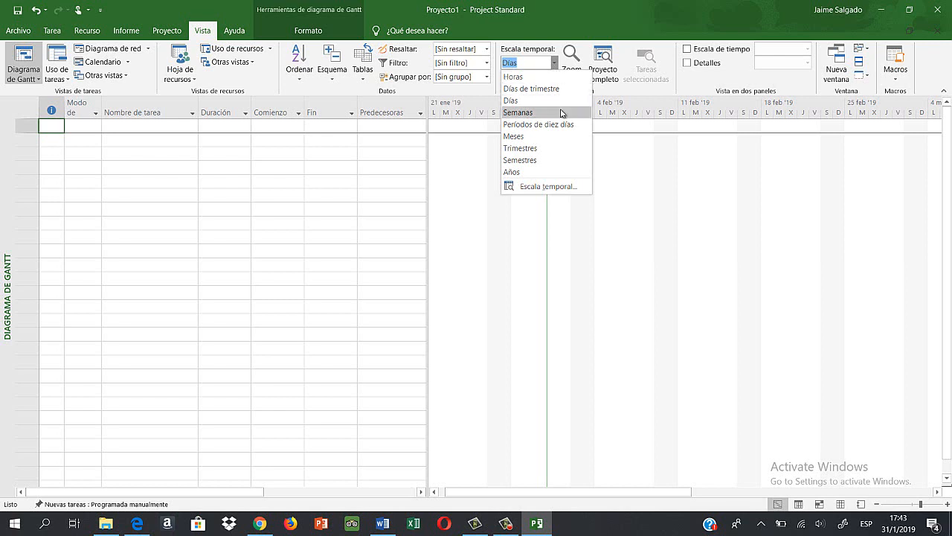
click(610, 136)
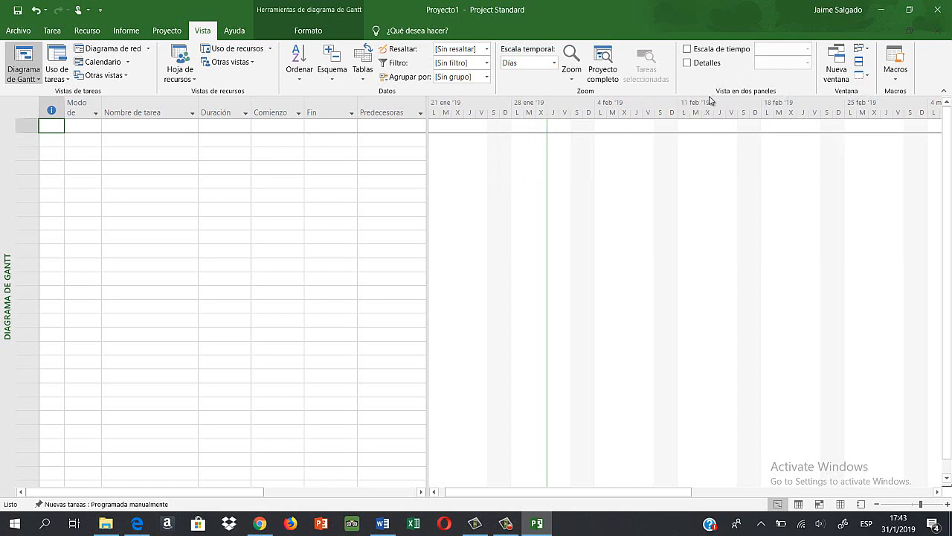
click(440, 527)
click(903, 469)
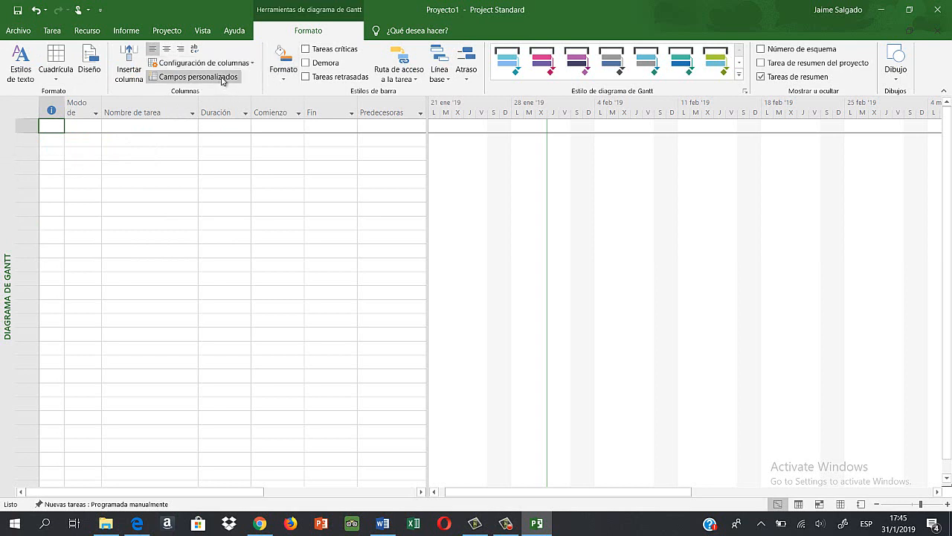
Examine the Gantt bar formatting lists Formato, Ruta de acceso a la tarea and Línea base without applying any option
click(282, 78)
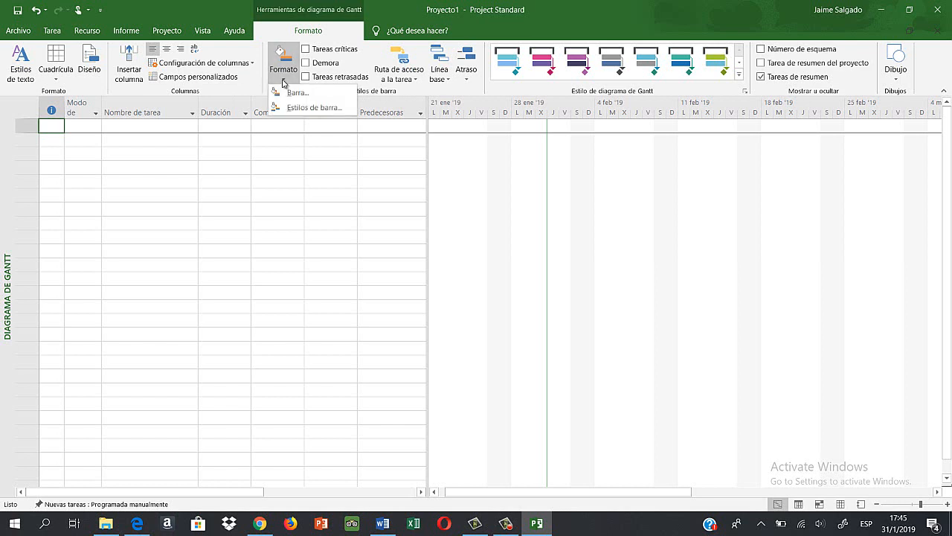
click(283, 79)
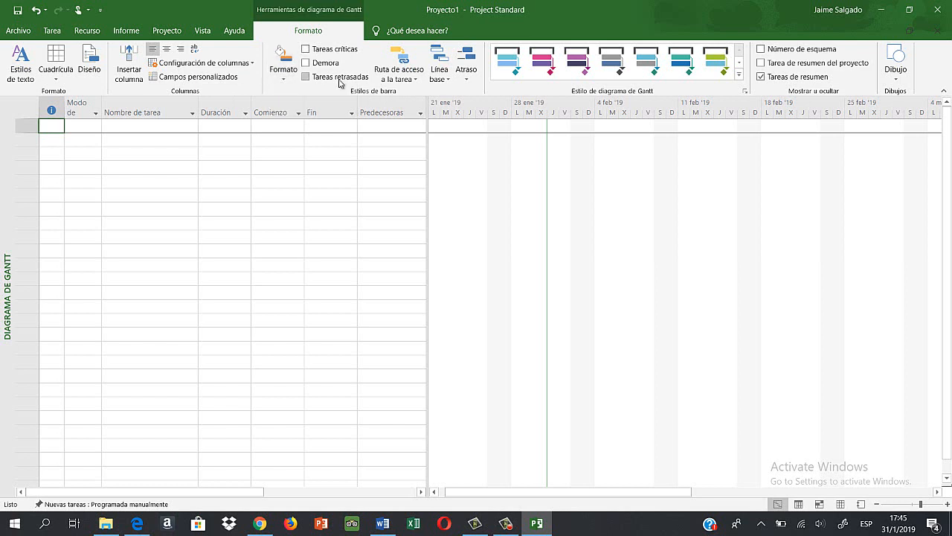
click(419, 80)
click(419, 81)
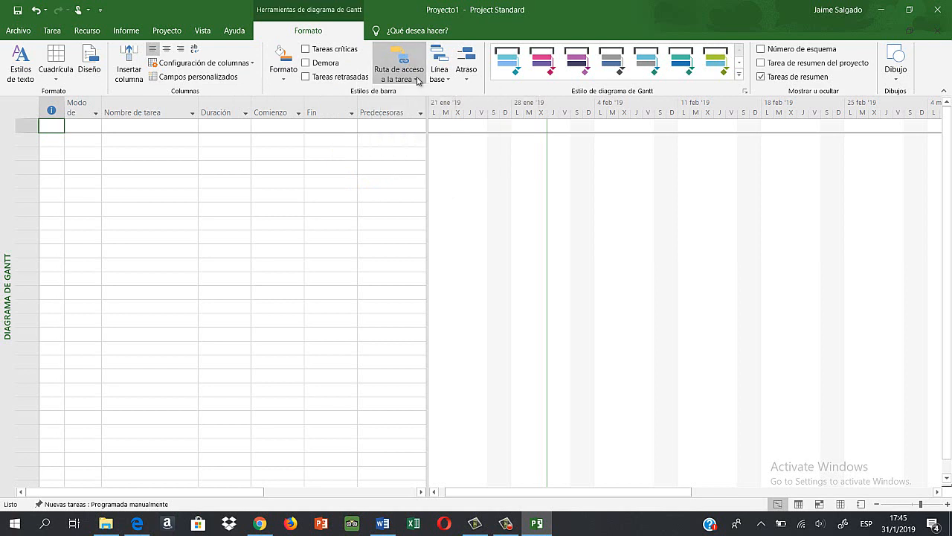
click(446, 80)
click(446, 80)
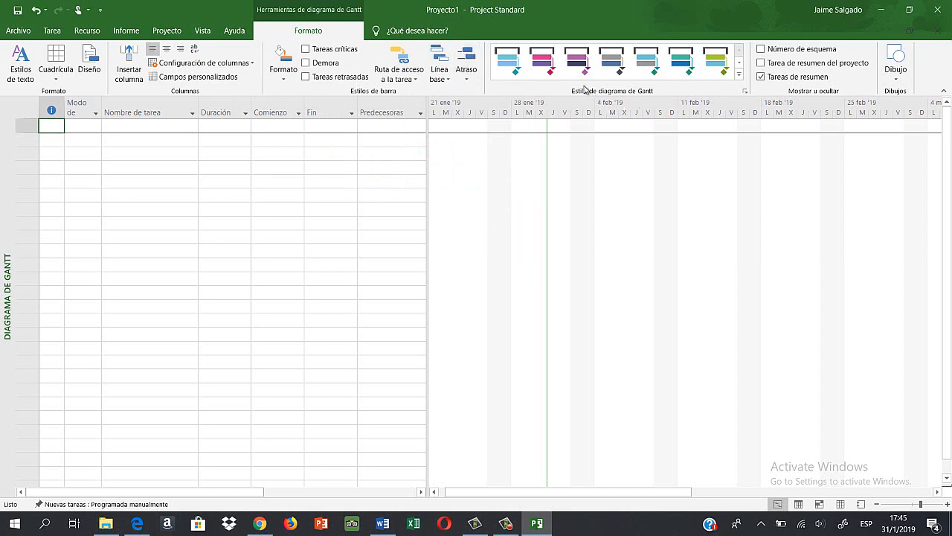
Try the purple and the blue-grey Gantt chart styles, and apply the first light blue style
click(580, 61)
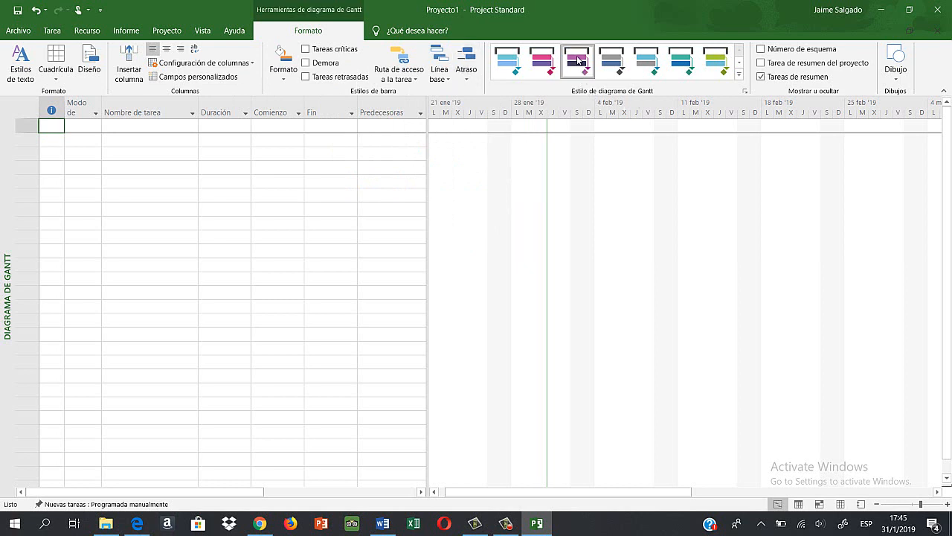
click(654, 59)
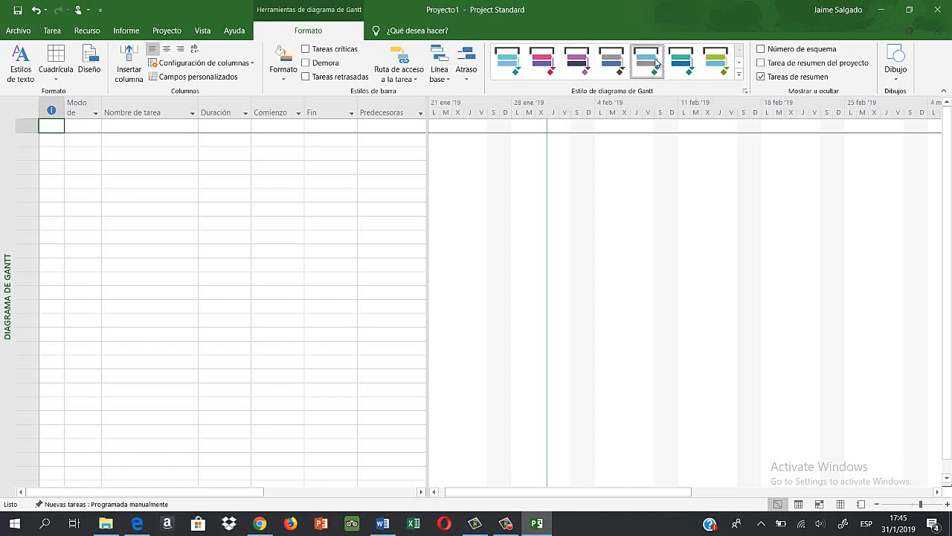
click(521, 63)
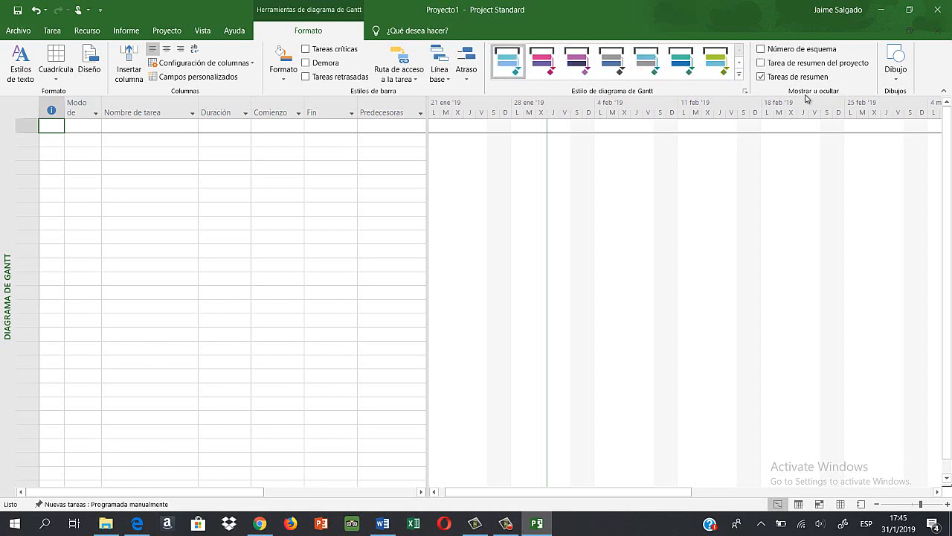
scroll(804, 96, up, 6)
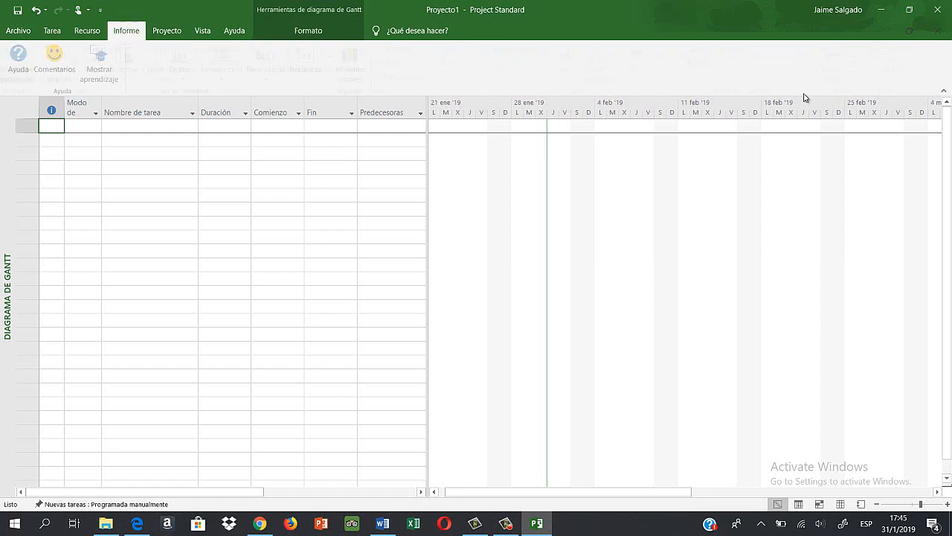
scroll(804, 96, down, 6)
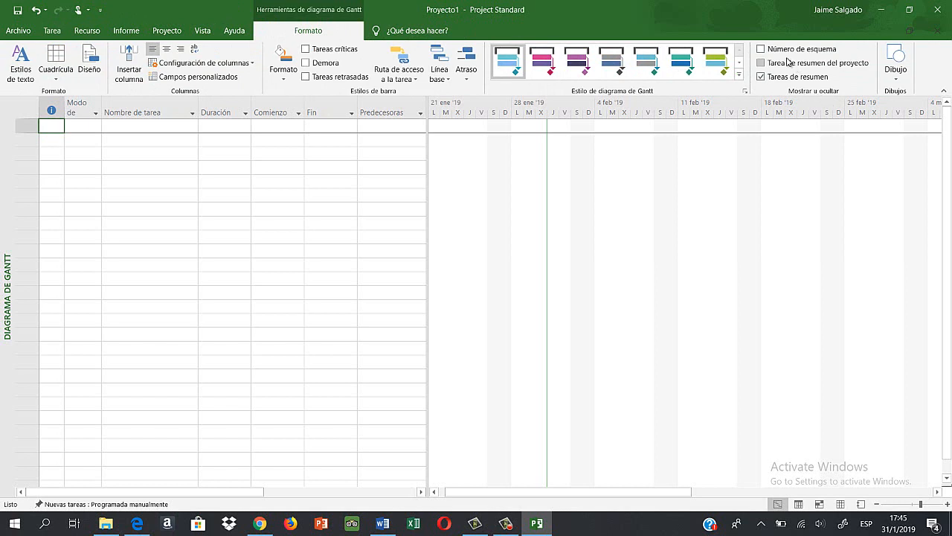
Try the Número de esquema and Tarea de resumen del proyecto display options, leaving both switched off
click(760, 49)
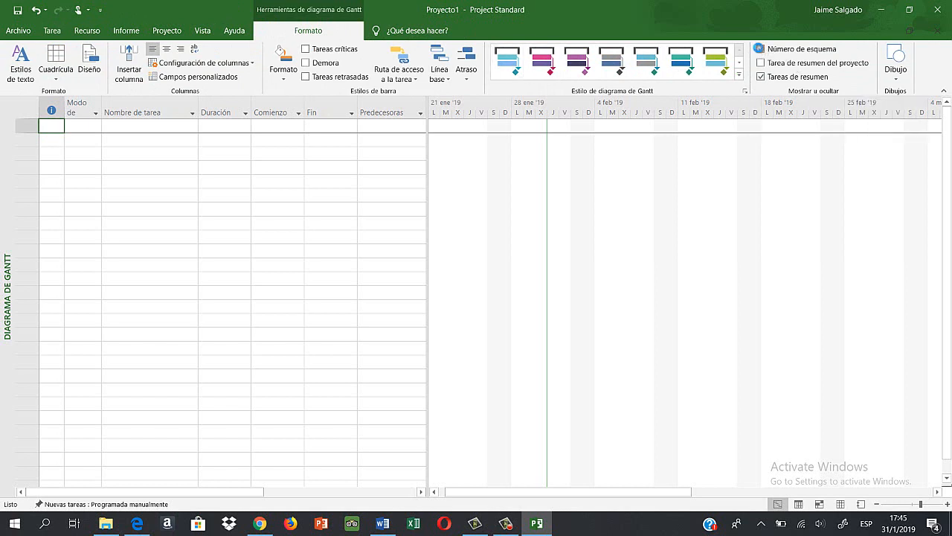
click(760, 63)
click(760, 64)
click(760, 64)
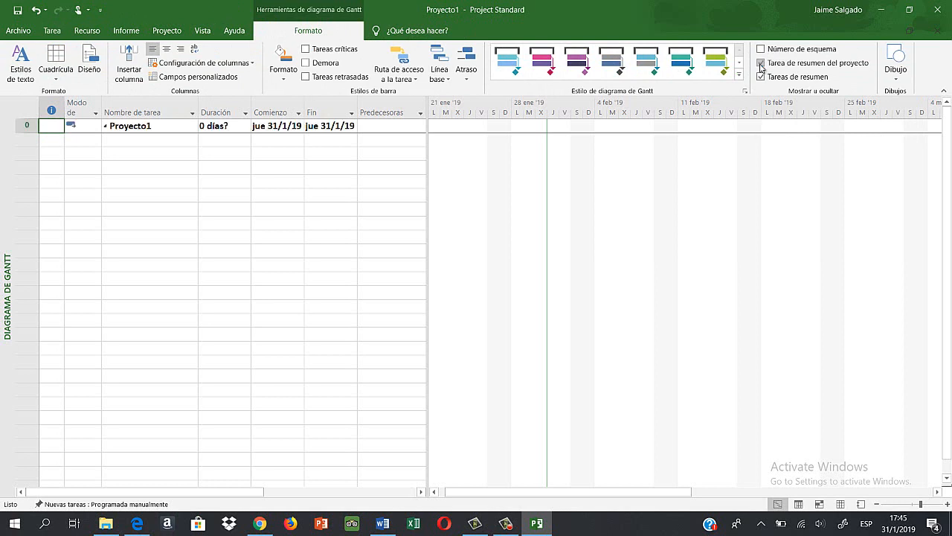
click(760, 64)
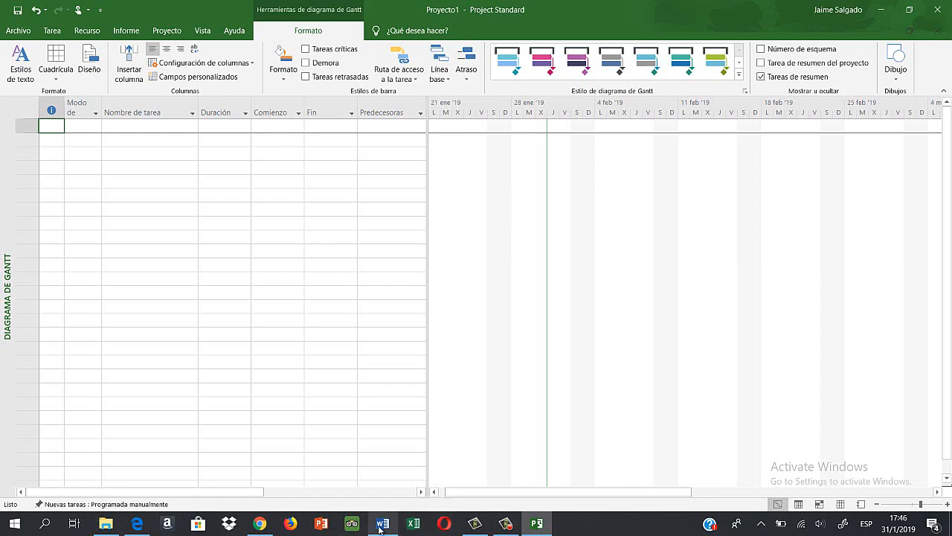
click(506, 523)
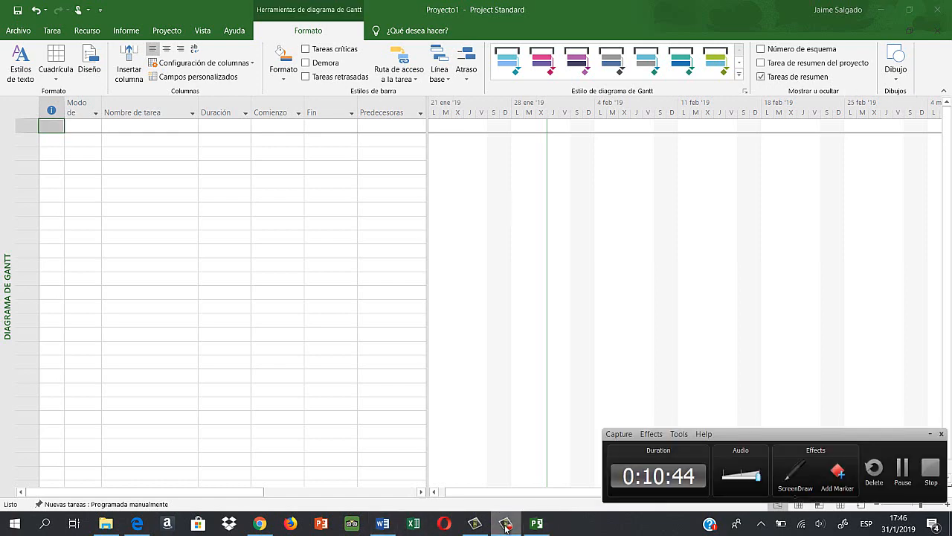
click(908, 474)
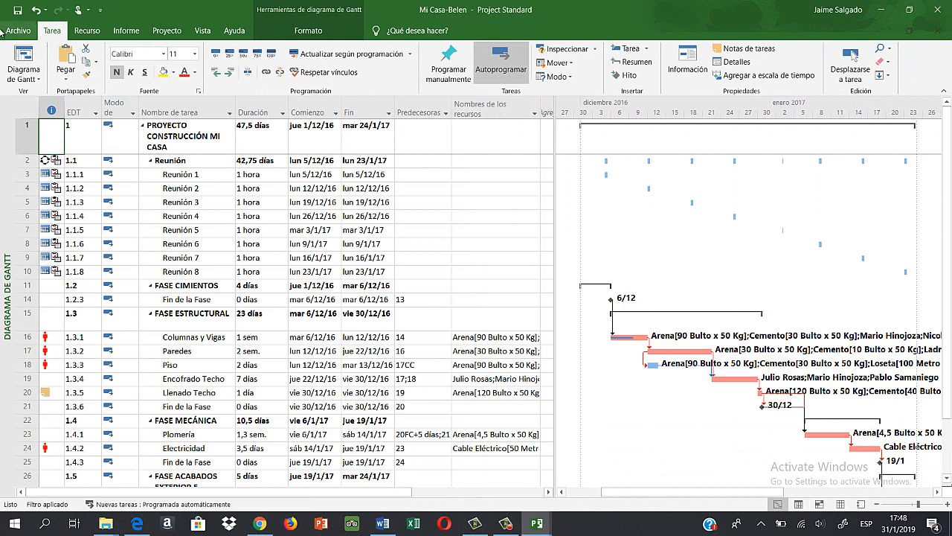
Review the task table of the Mi Casa-Belen project, including its task mode column, and enlarge the Gantt chart area beside it
click(24, 70)
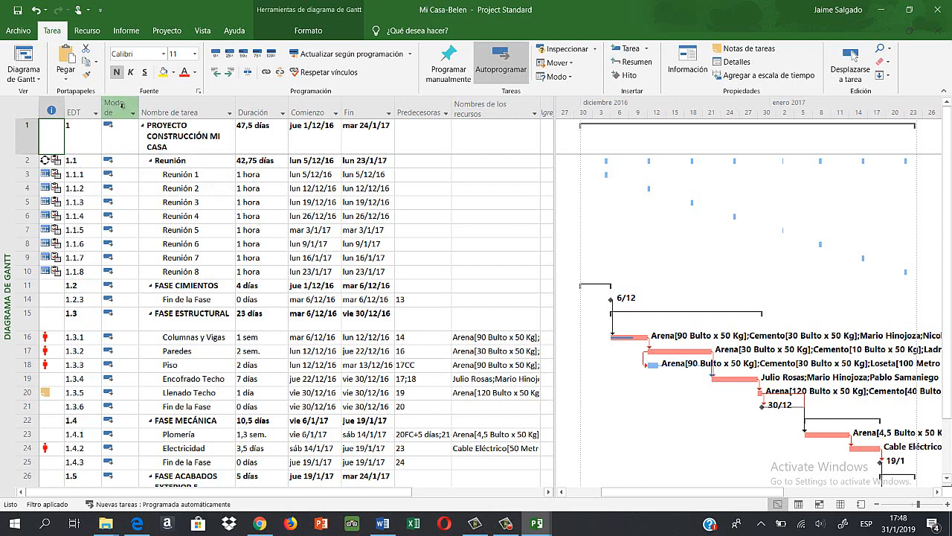
click(133, 114)
click(135, 114)
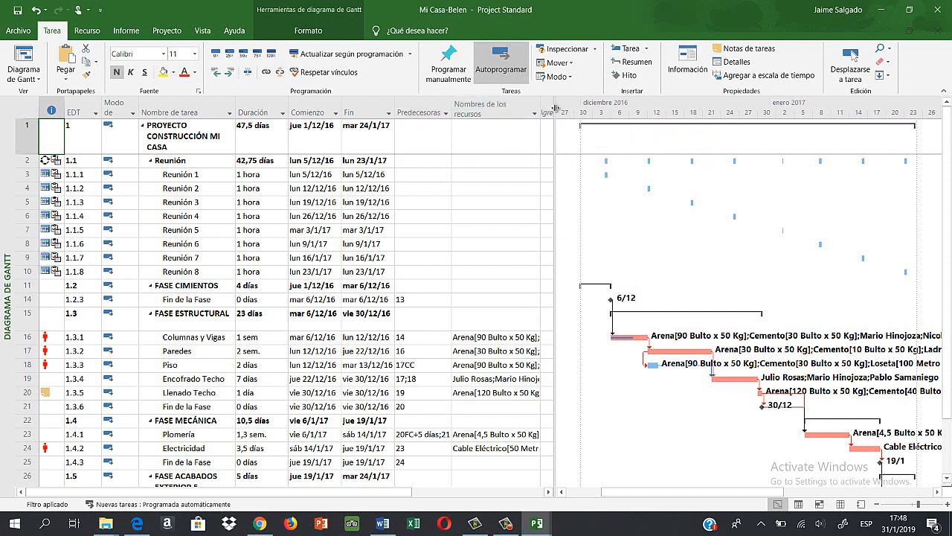
drag(555, 109, 472, 132)
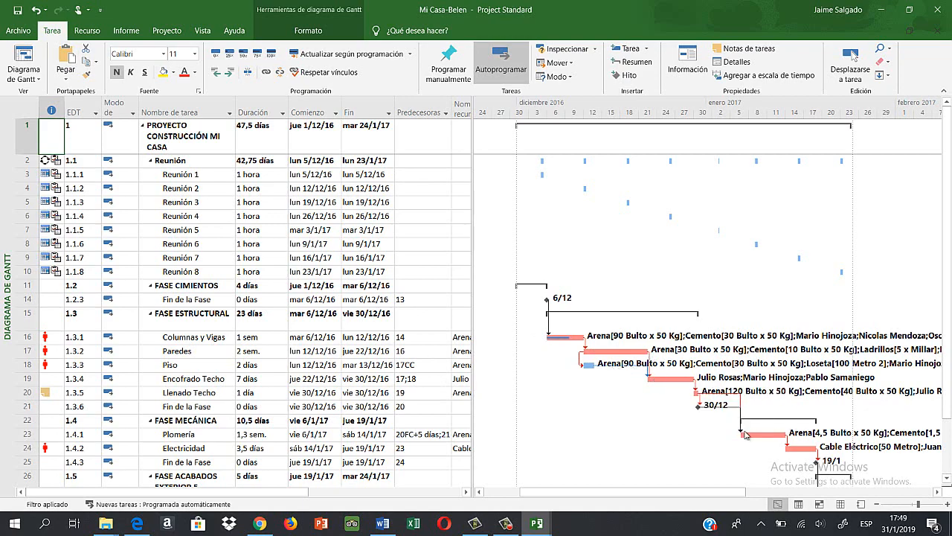
scroll(845, 408, down, 4)
scroll(846, 407, up, 5)
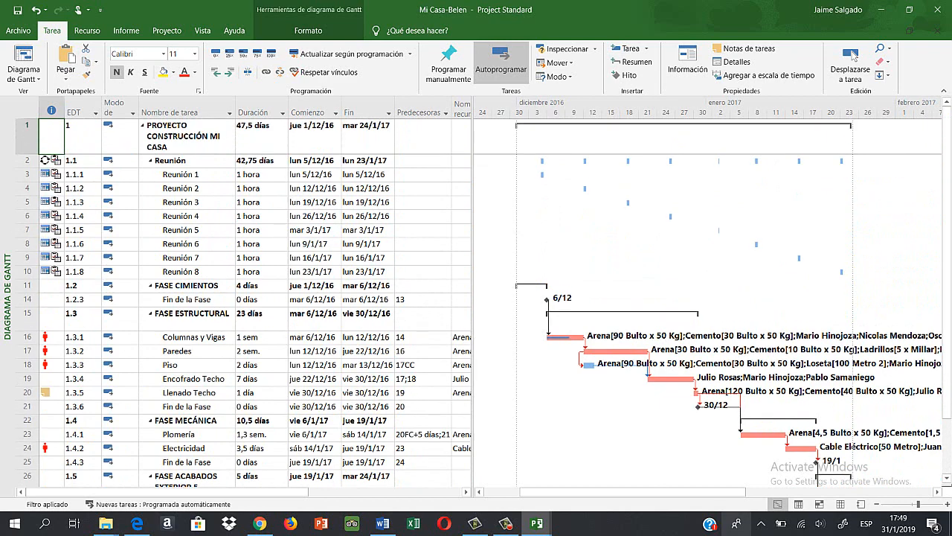
click(509, 524)
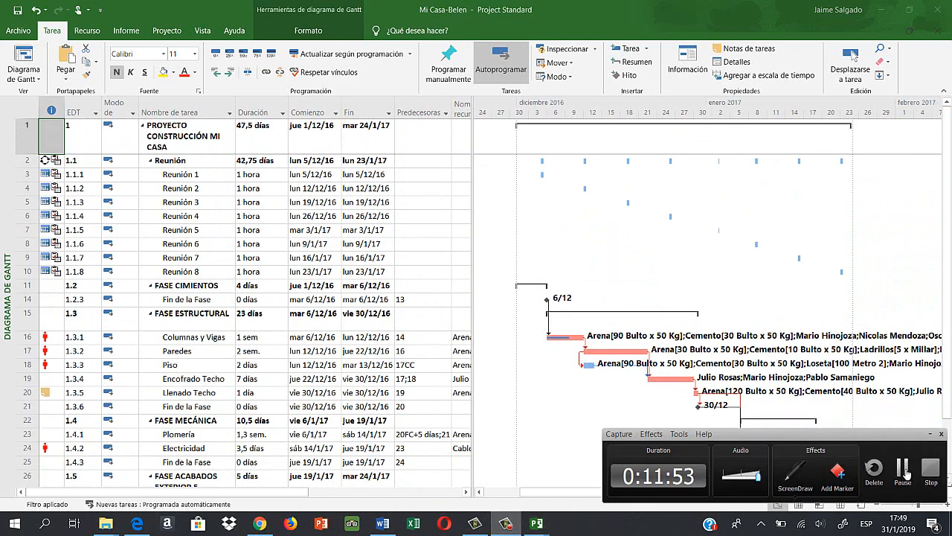
click(903, 470)
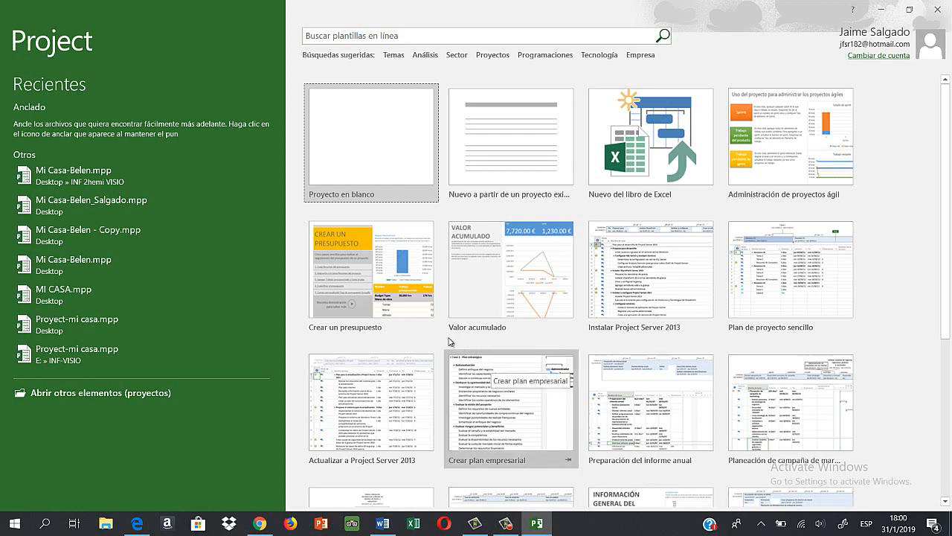
Create a new blank project from the Proyecto en blanco template
click(381, 175)
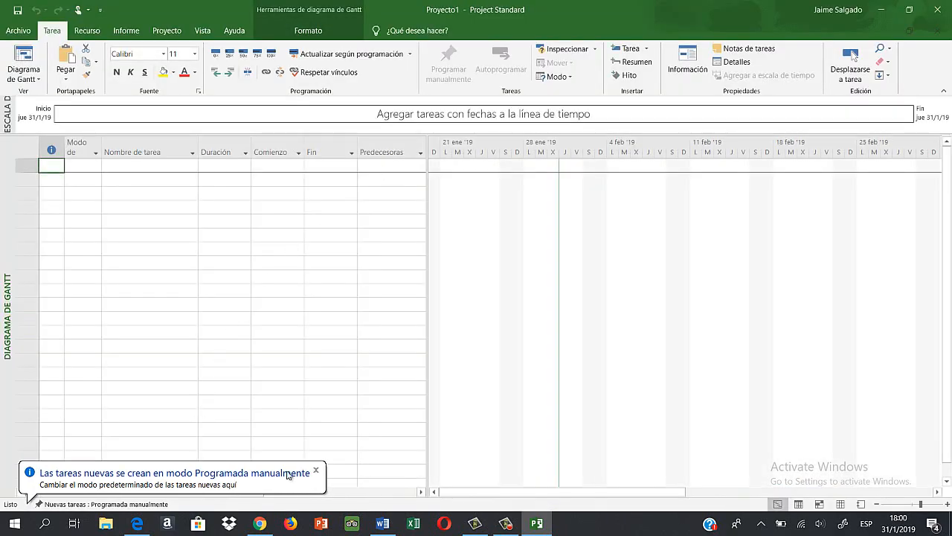
Switch to ejercicio project.pdf in Edge, read the project configuration instructions, and return to Microsoft Project
click(137, 523)
click(431, 20)
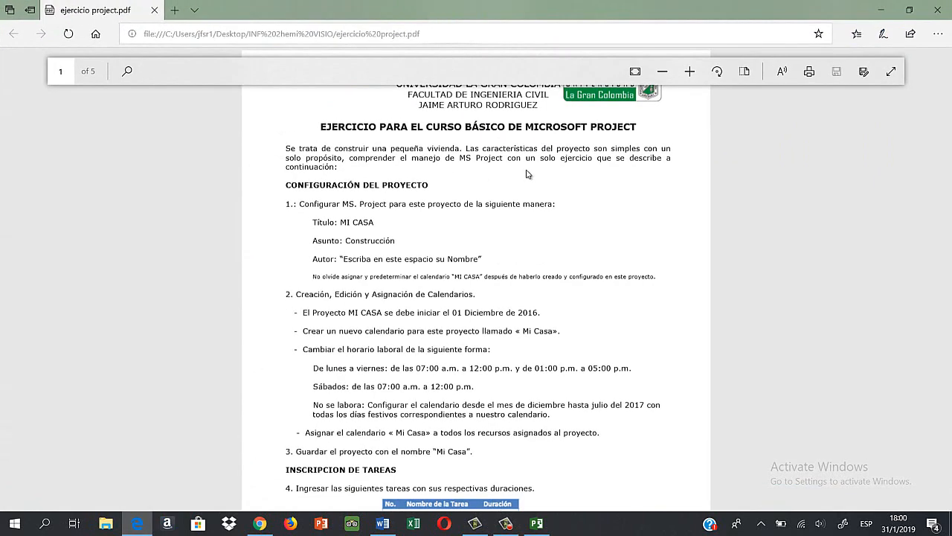
scroll(527, 173, down, 1)
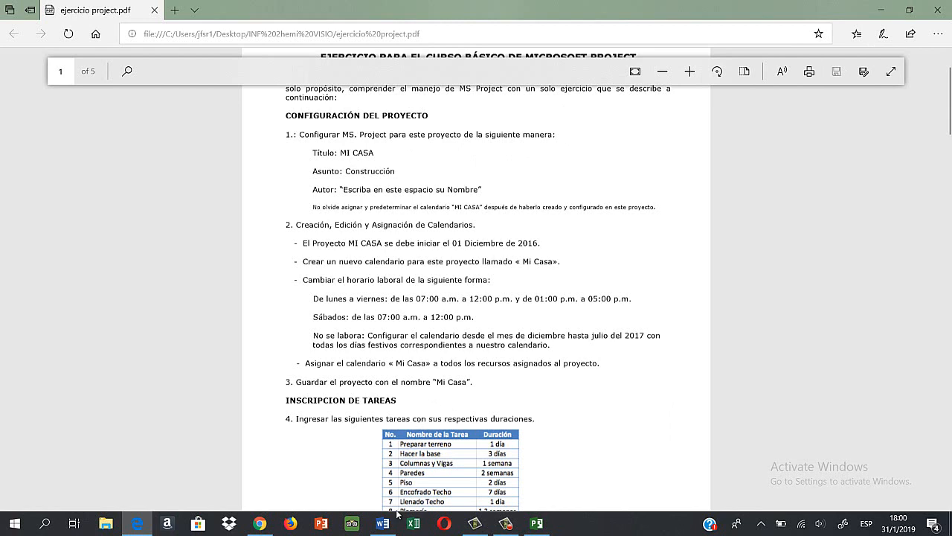
click(537, 524)
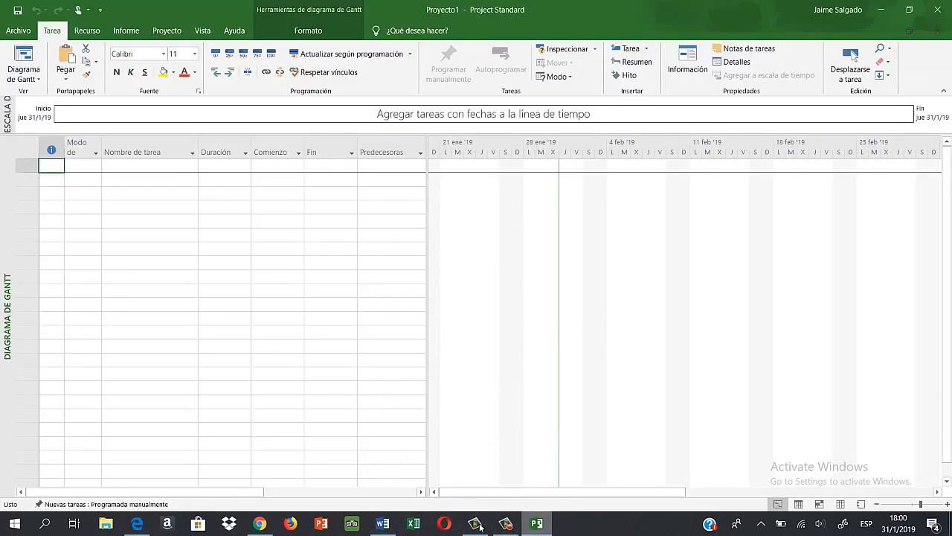
In the advanced project properties, set the title to MI CASA and the subject to CONSTRUCCIÓN
click(21, 32)
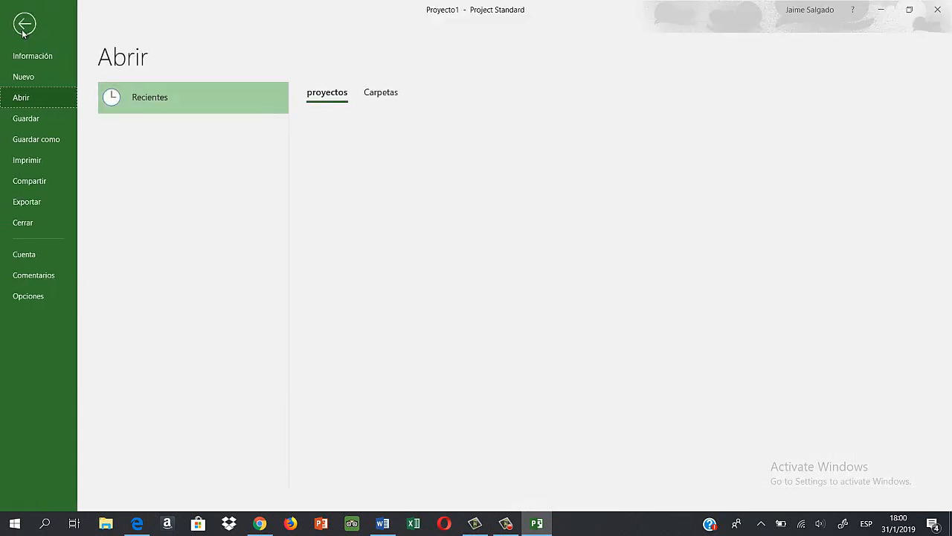
click(40, 56)
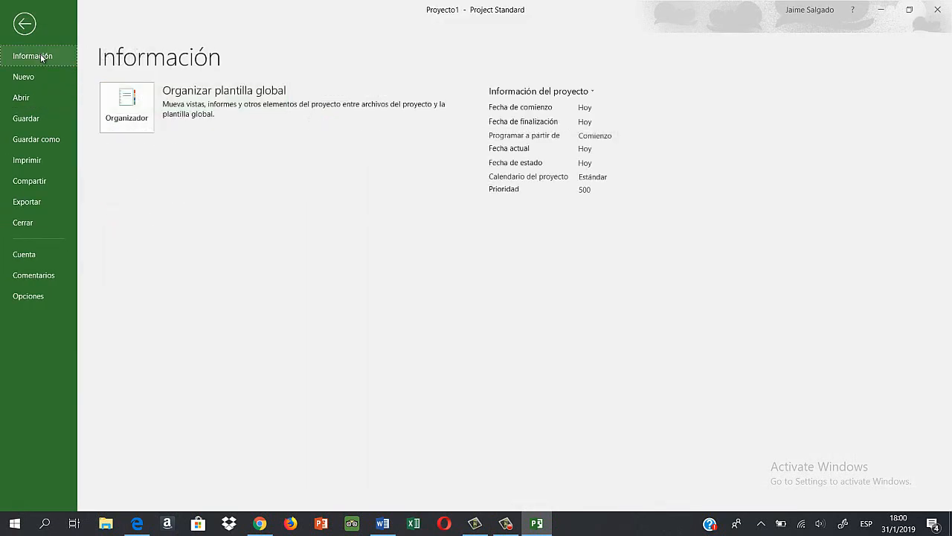
click(595, 94)
click(585, 116)
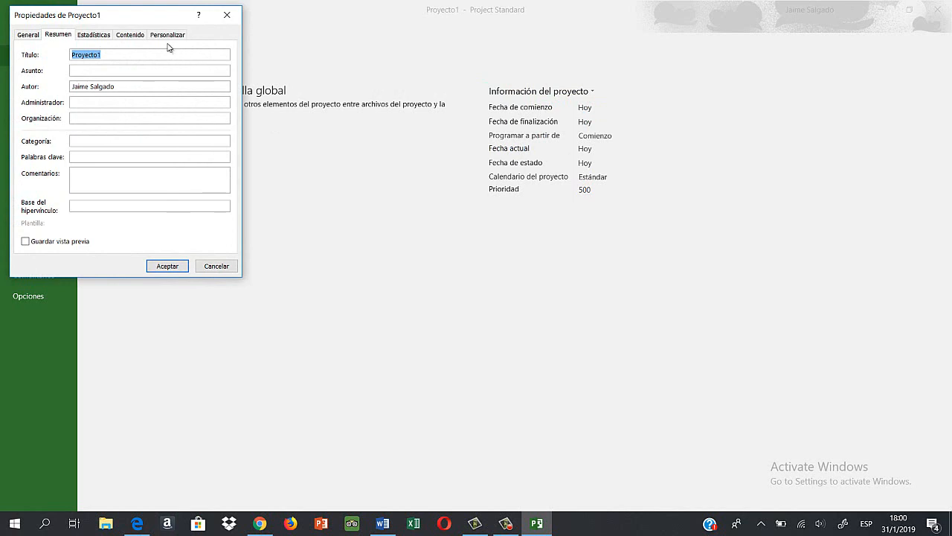
click(110, 57)
key(BackSpace)
key(BackSpace)
key(BackSpace)
key(BackSpace)
key(BackSpace)
key(BackSpace)
key(BackSpace)
key(BackSpace)
mouse_move(143, 525)
mouse_move(150, 488)
text(CONSTRUCCIÓN)
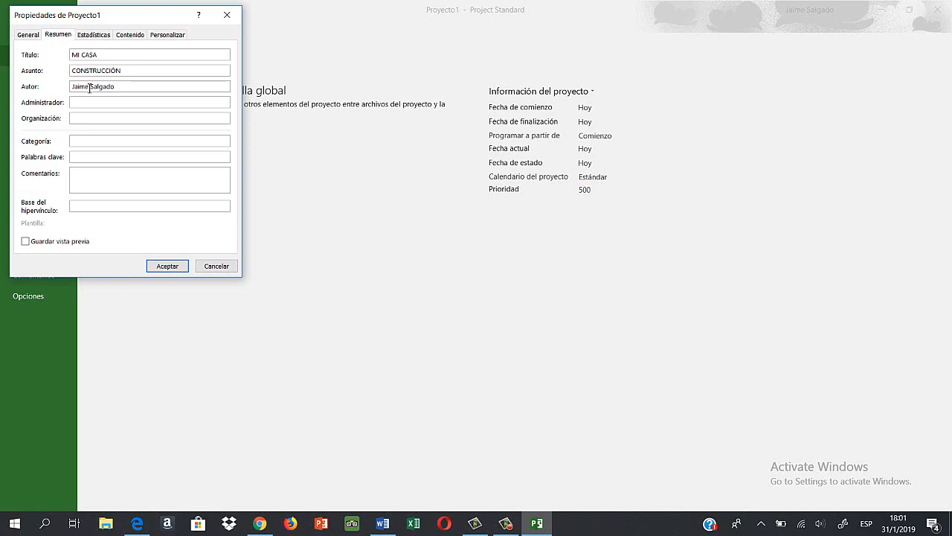
Replace the first name in the project's author field with the new author's first name and accept the properties
click(91, 88)
key(BackSpace)
key(BackSpace)
key(BackSpace)
key(BackSpace)
key(BackSpace)
key(BackSpace)
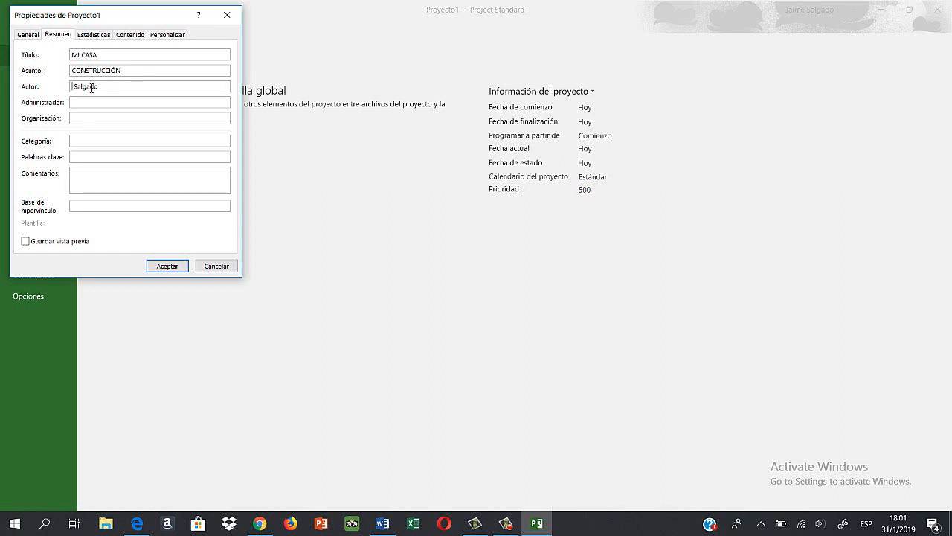
text(BELE)
key(BackSpace)
key(BackSpace)
key(BackSpace)
text(elen)
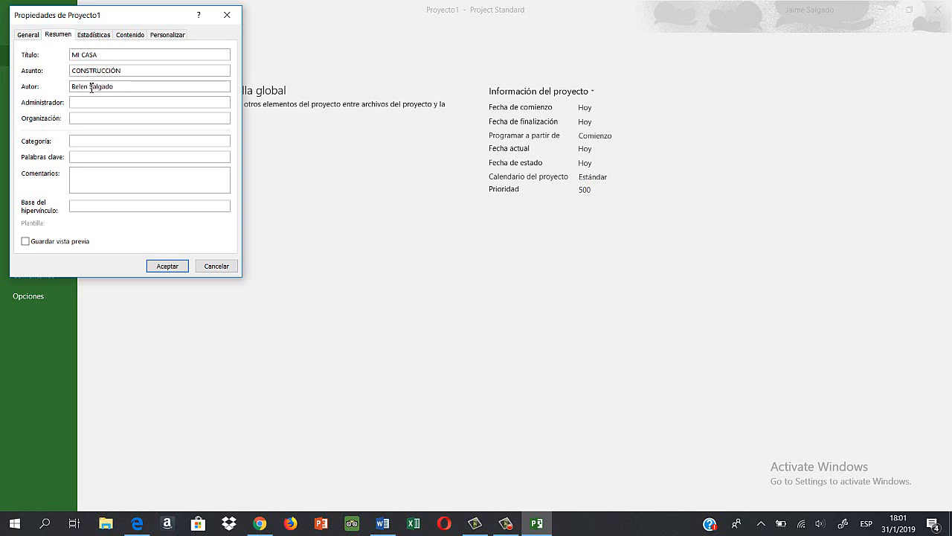
click(167, 266)
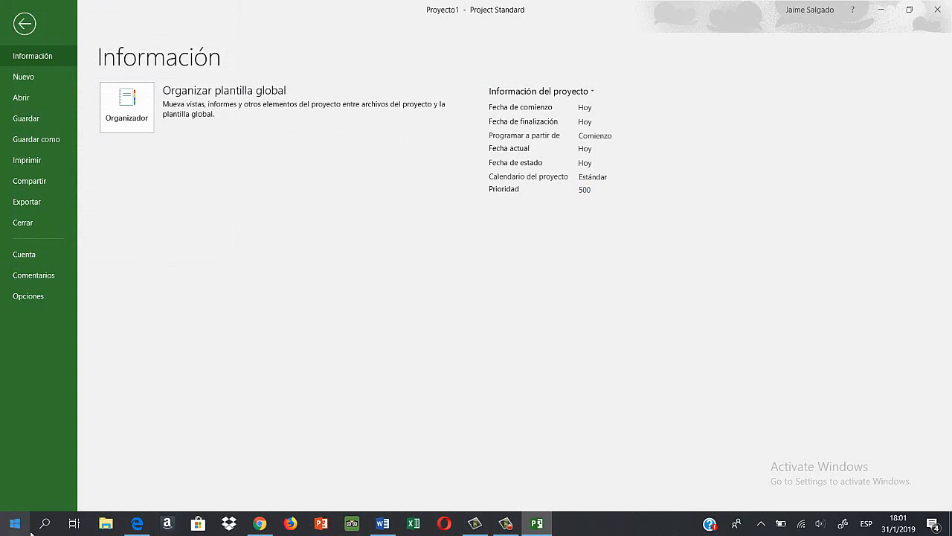
Check the calendar creation requirements in the exercise PDF in Edge and return to Microsoft Project
click(146, 490)
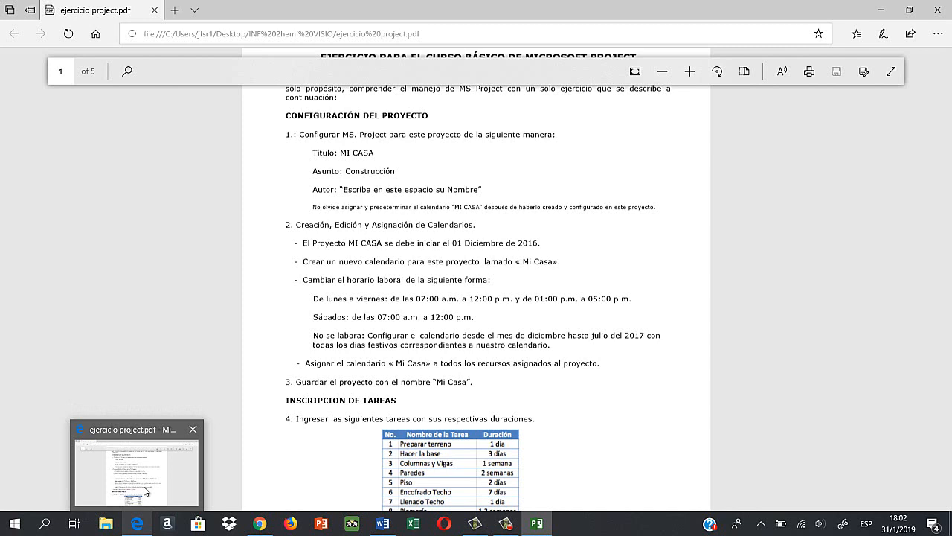
click(145, 491)
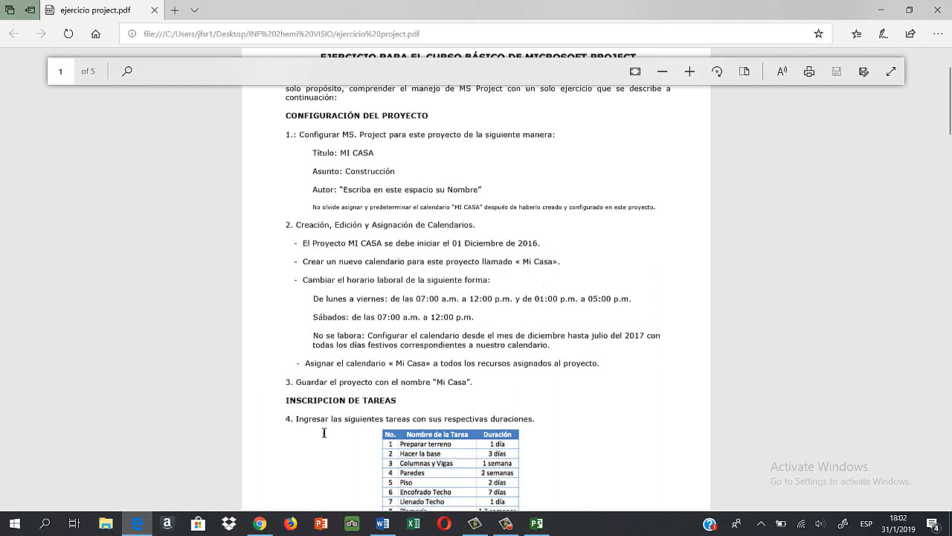
mouse_move(539, 529)
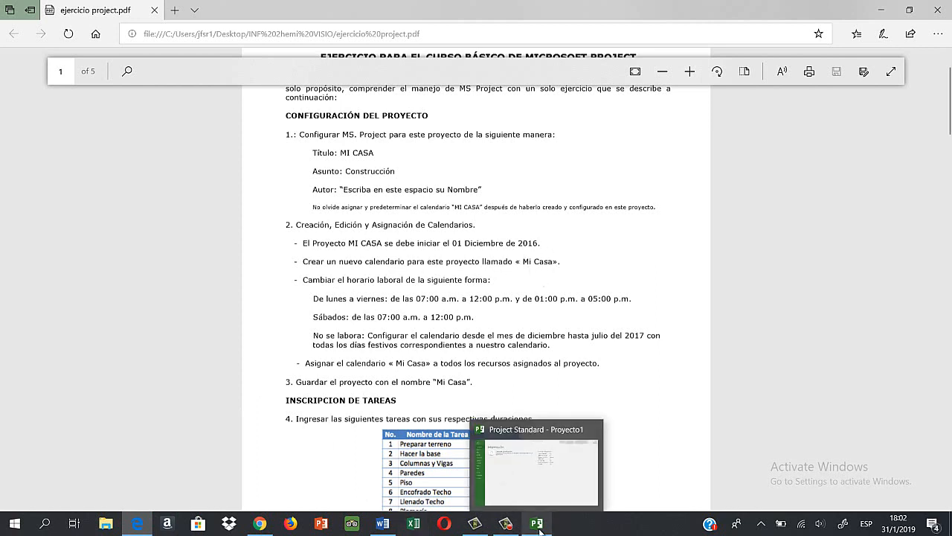
click(540, 529)
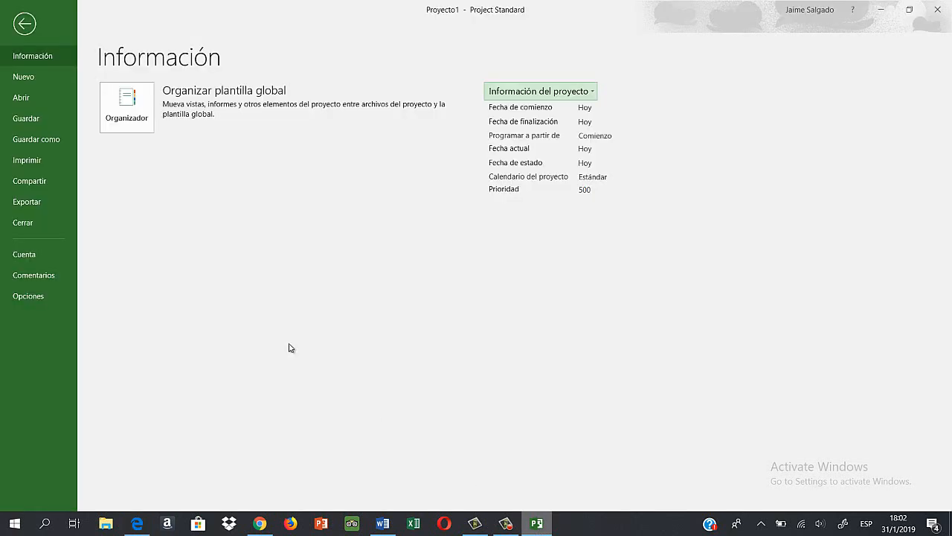
Create a base calendar named Mi casa as a copy of the Estándar calendar
click(26, 29)
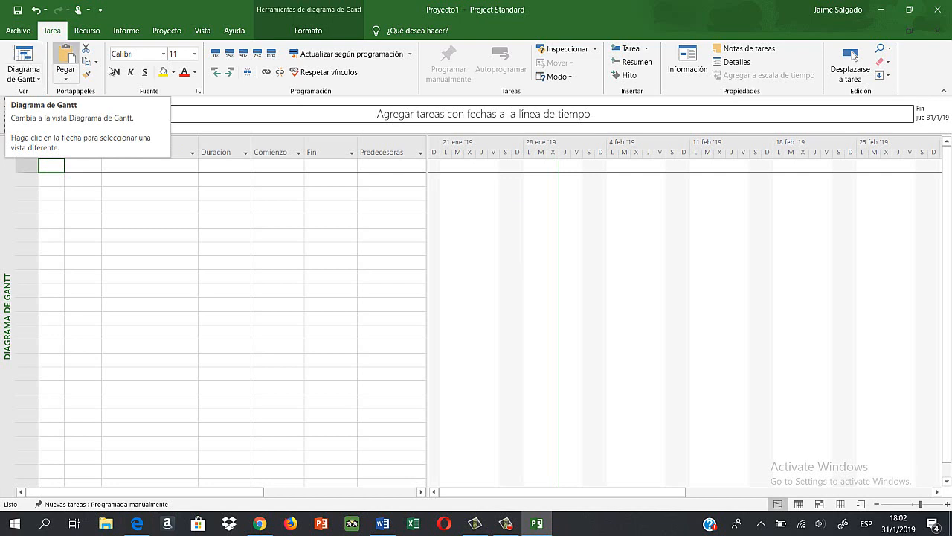
click(172, 34)
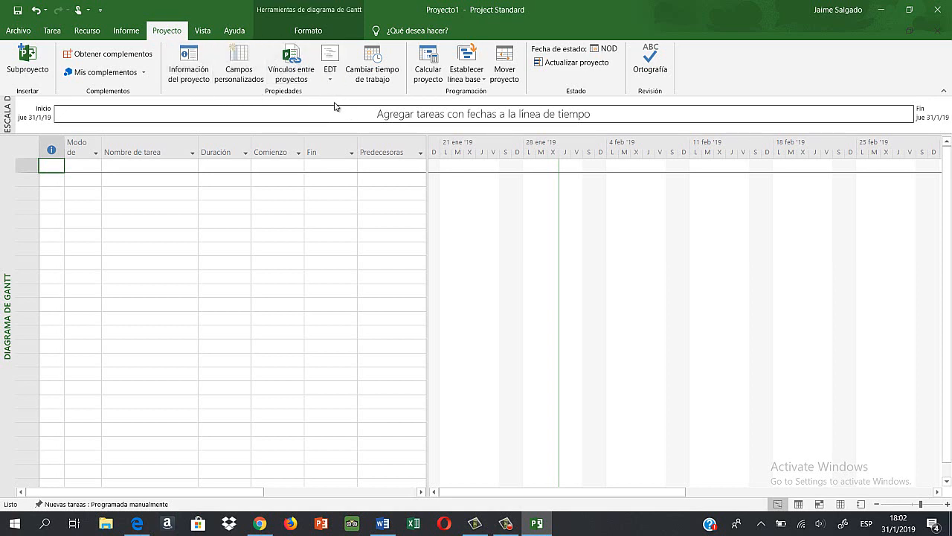
click(371, 64)
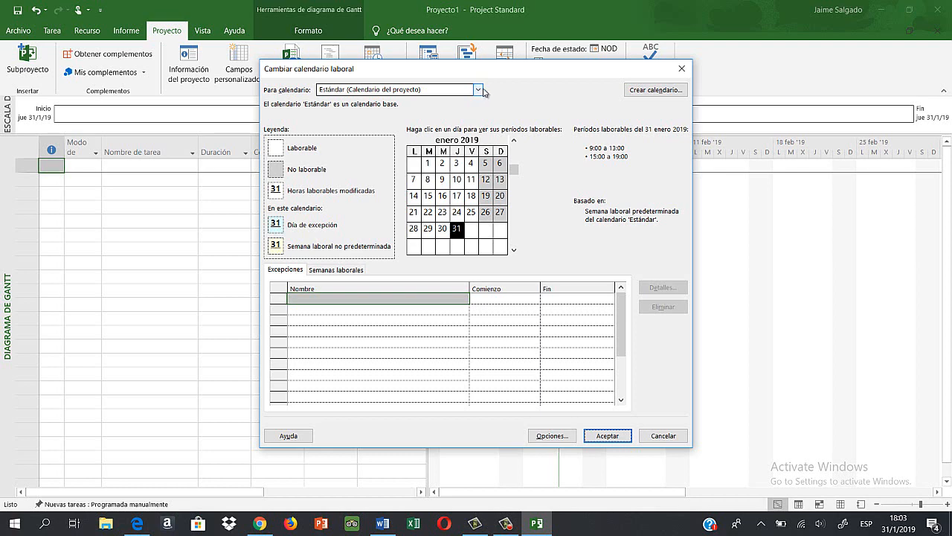
click(656, 90)
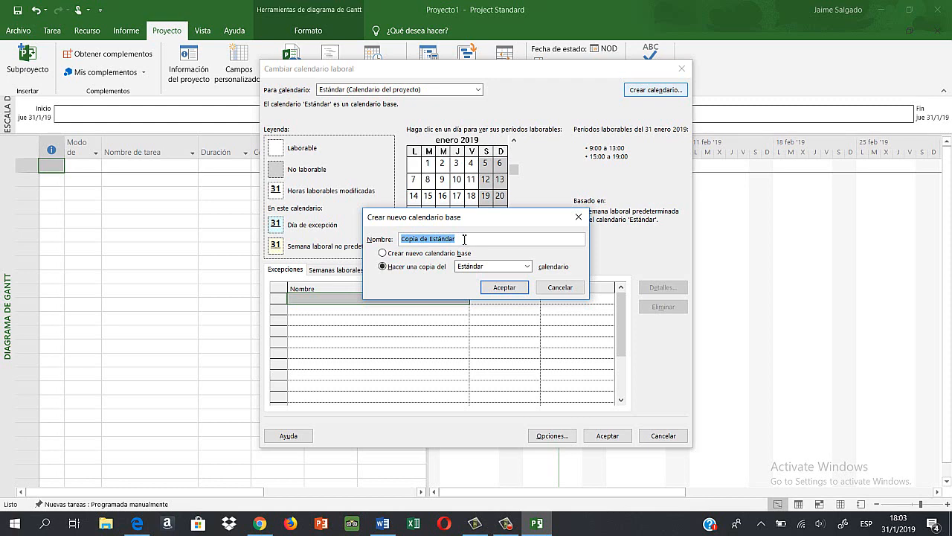
text(Mi casa)
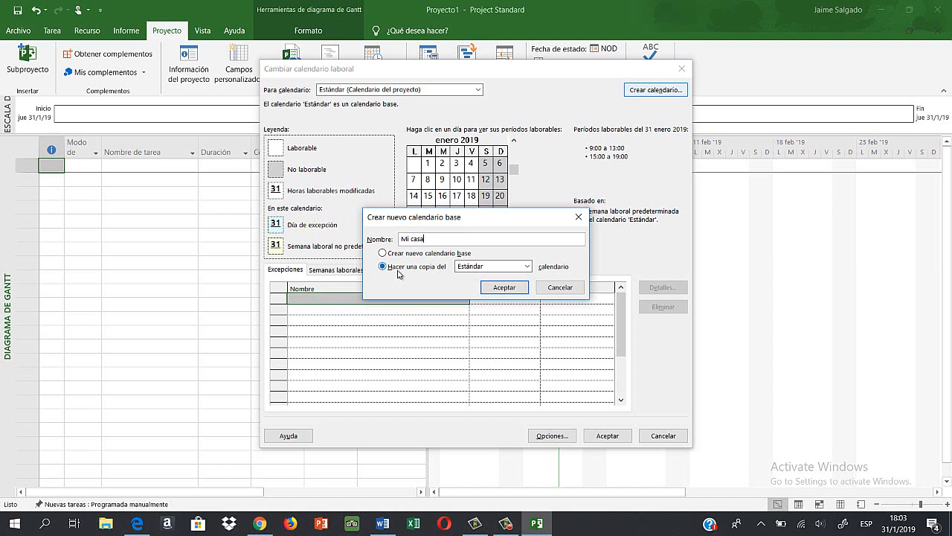
click(511, 288)
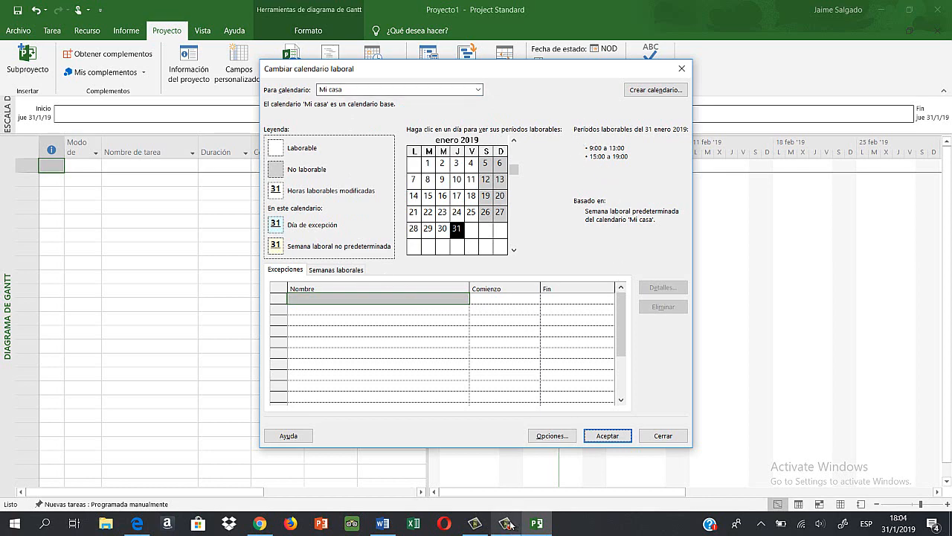
Examine the working periods of 5 and 10 January 2019 in the Mi casa calendar
mouse_move(509, 524)
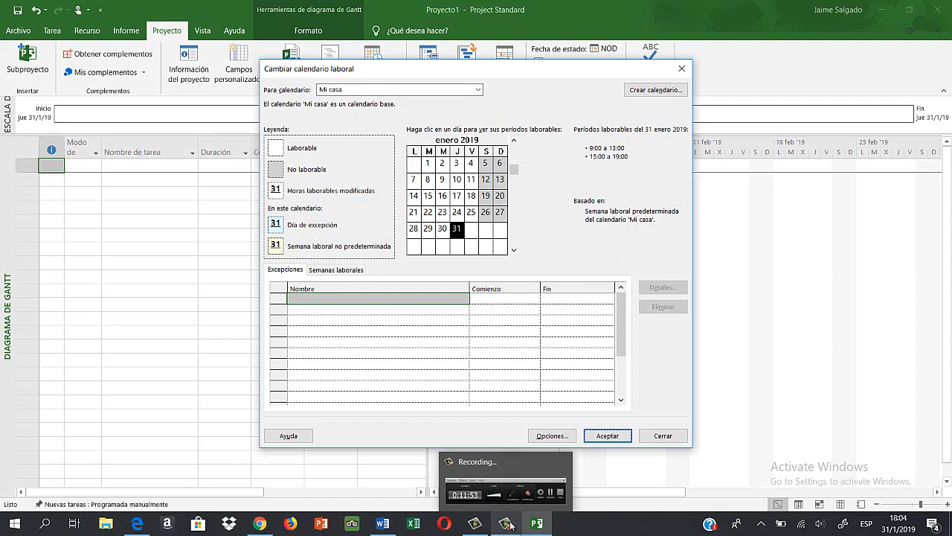
click(486, 164)
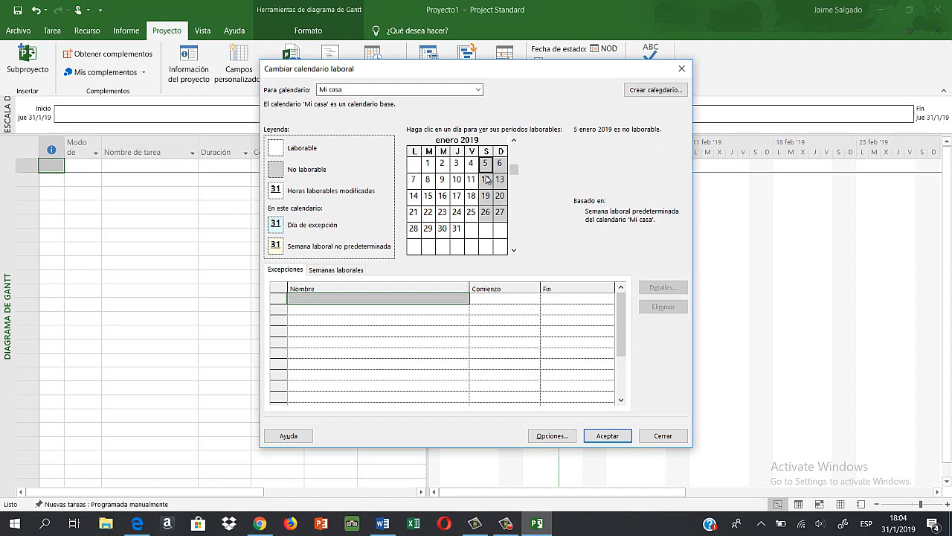
click(457, 180)
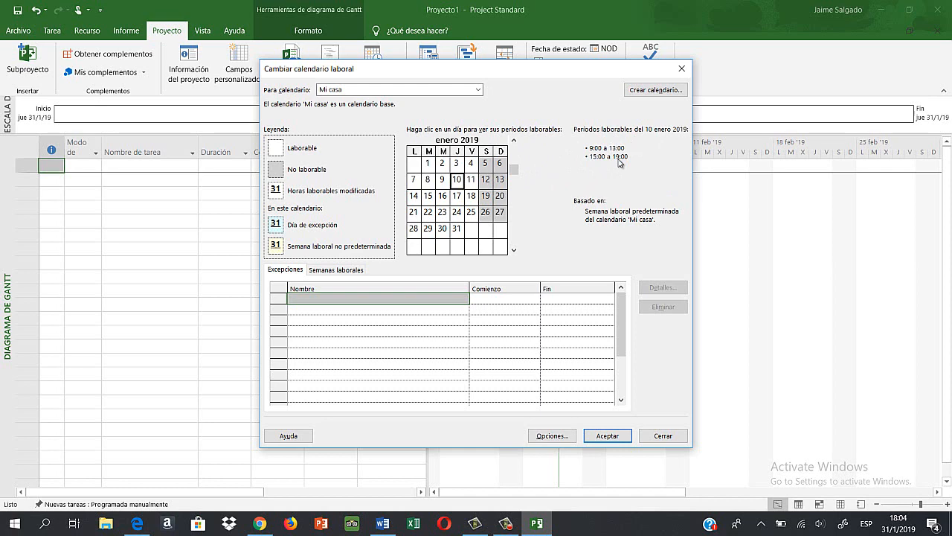
Open the details of the [Predeterminado] work week and check the required working hours in the exercise PDF
click(334, 272)
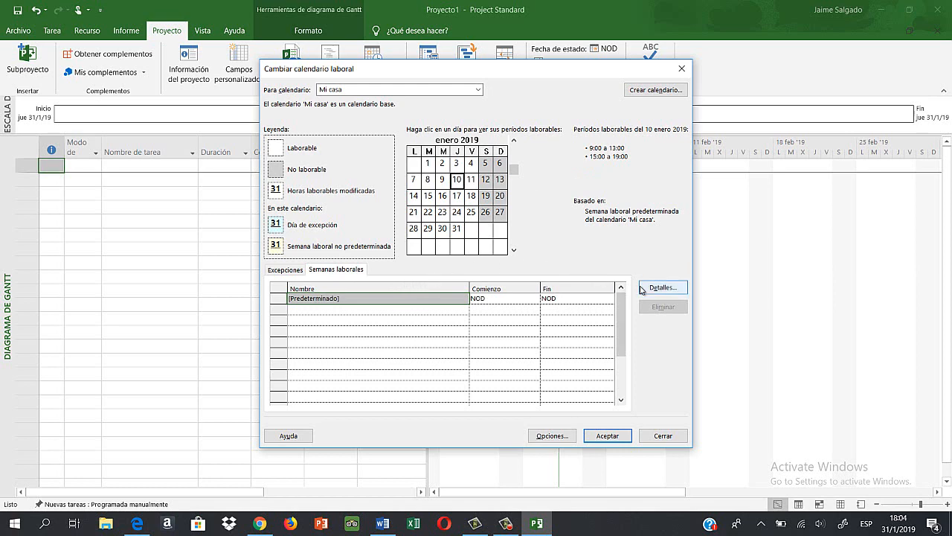
click(665, 288)
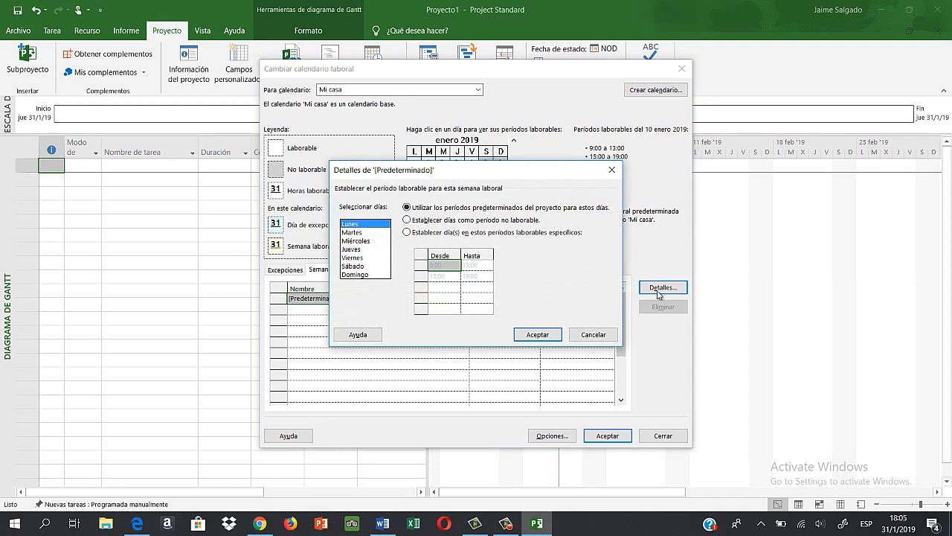
click(137, 524)
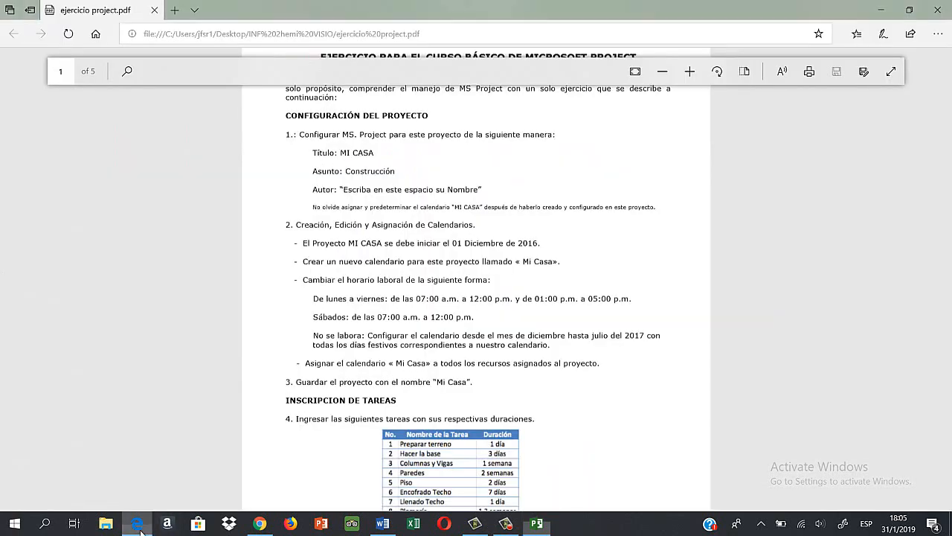
scroll(371, 297, down, 3)
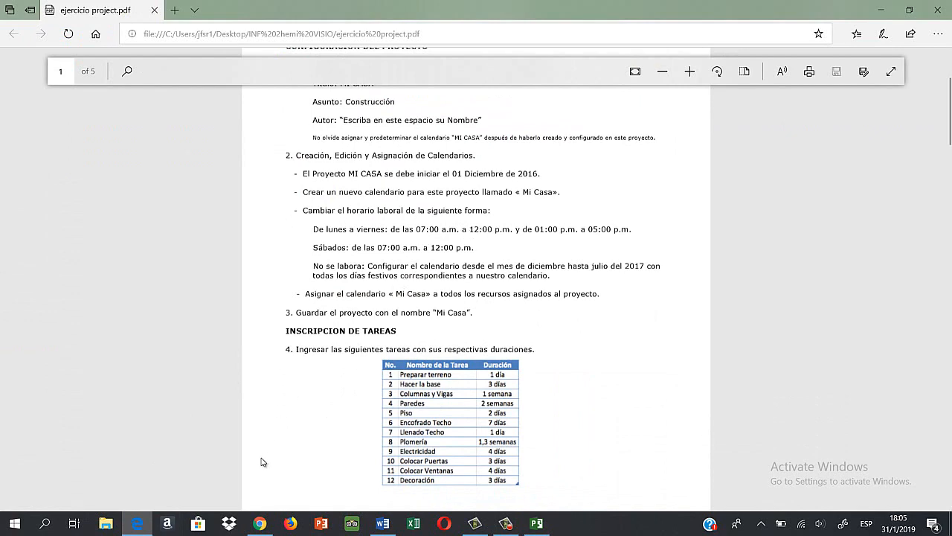
click(536, 523)
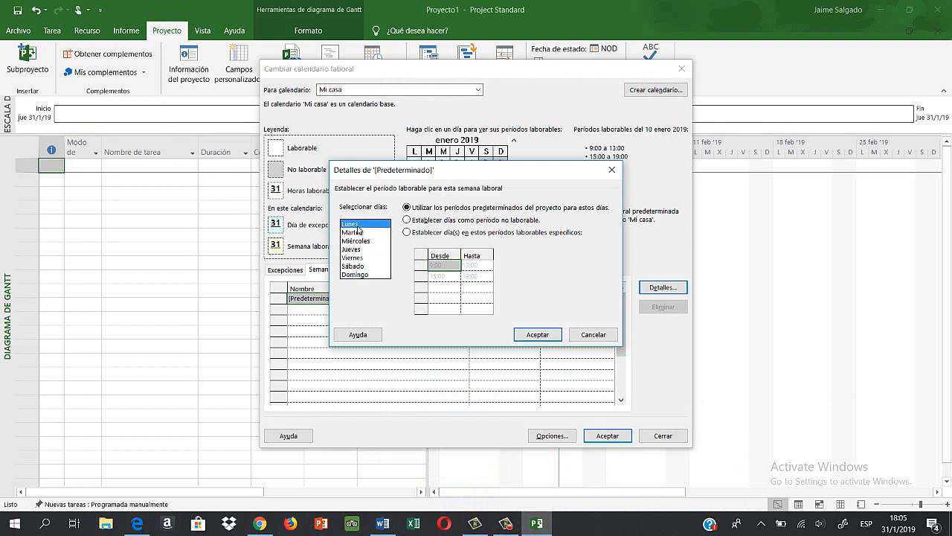
Give Monday to Friday specific working periods, with the first period from 7:00 to 12:00
drag(353, 228, 360, 258)
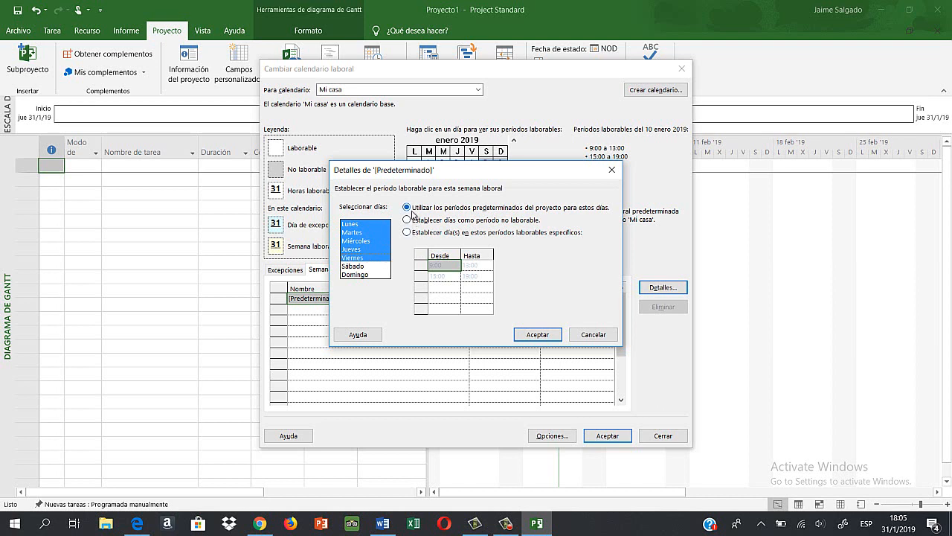
click(407, 233)
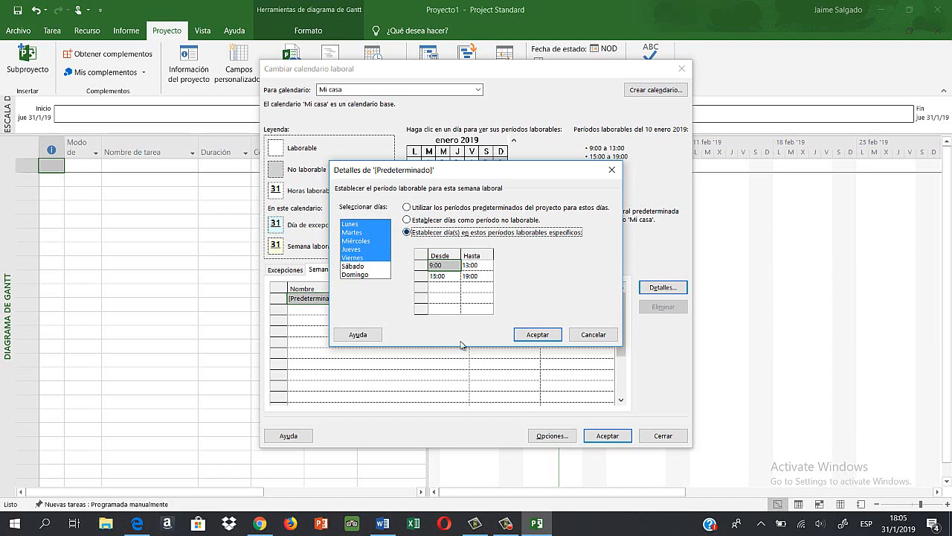
click(437, 265)
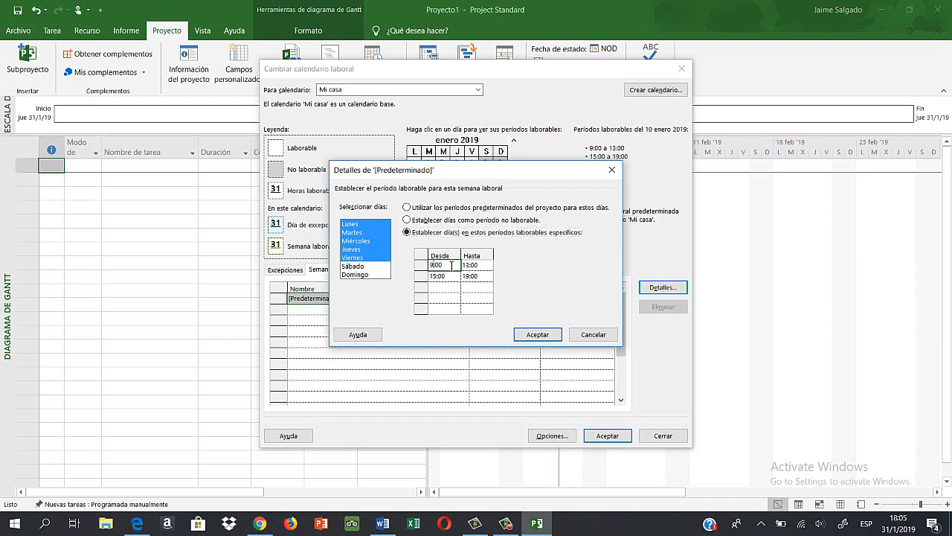
key(BackSpace)
text(7)
click(471, 266)
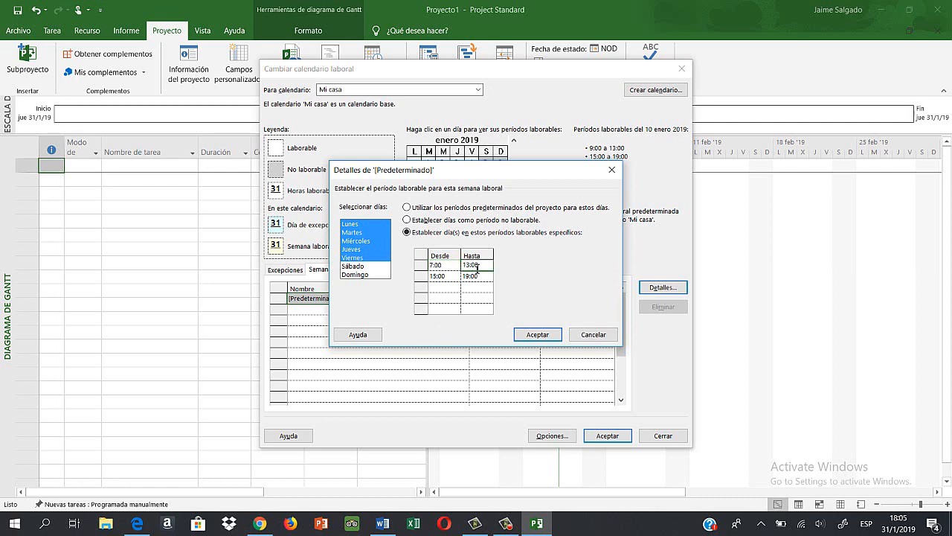
key(BackSpace)
Set the second Monday-to-Friday working period to 13:00 to 17:00 and accept the work week details
click(457, 276)
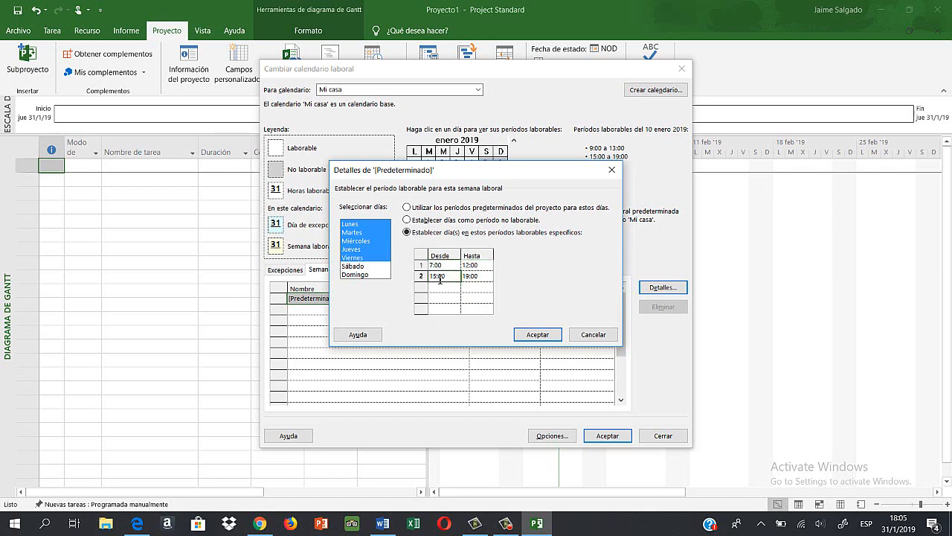
click(445, 279)
key(BackSpace)
click(483, 290)
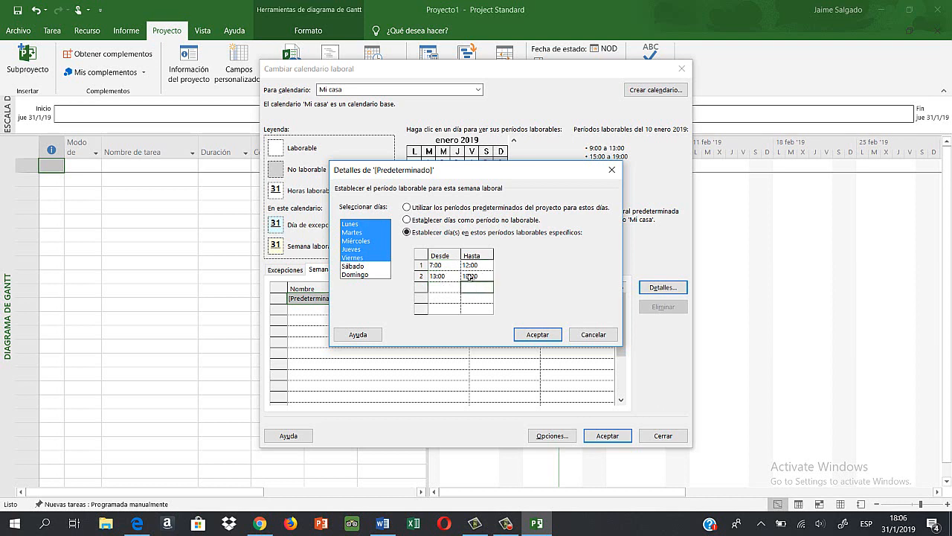
click(471, 278)
key(BackSpace)
click(537, 334)
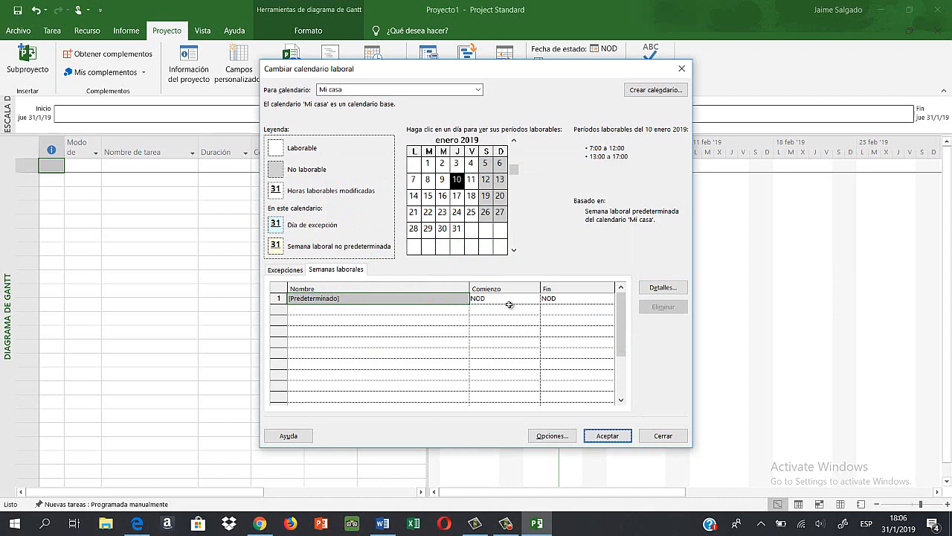
Compare the working periods of 23, 17 and 19 January 2019 with the weekday and Saturday hours required in the exercise PDF
click(429, 198)
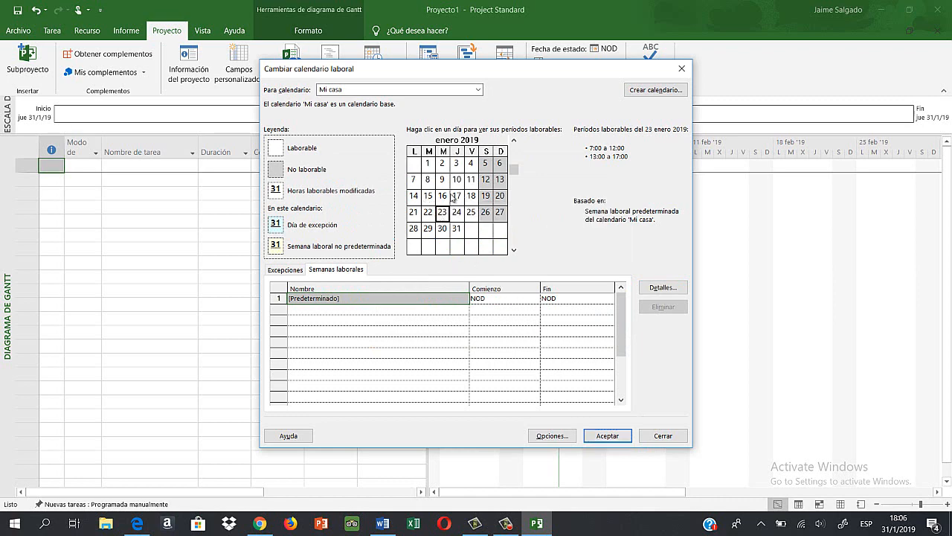
click(455, 197)
click(141, 527)
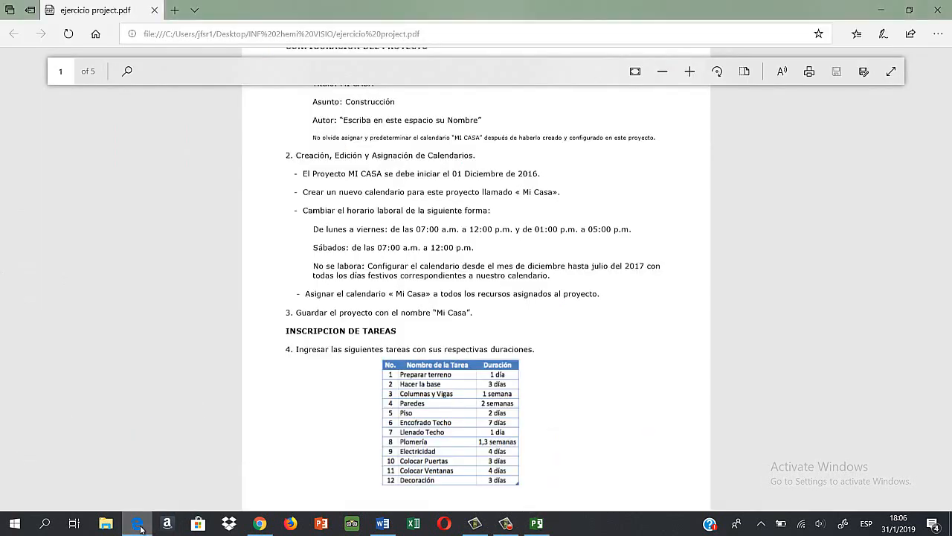
click(141, 527)
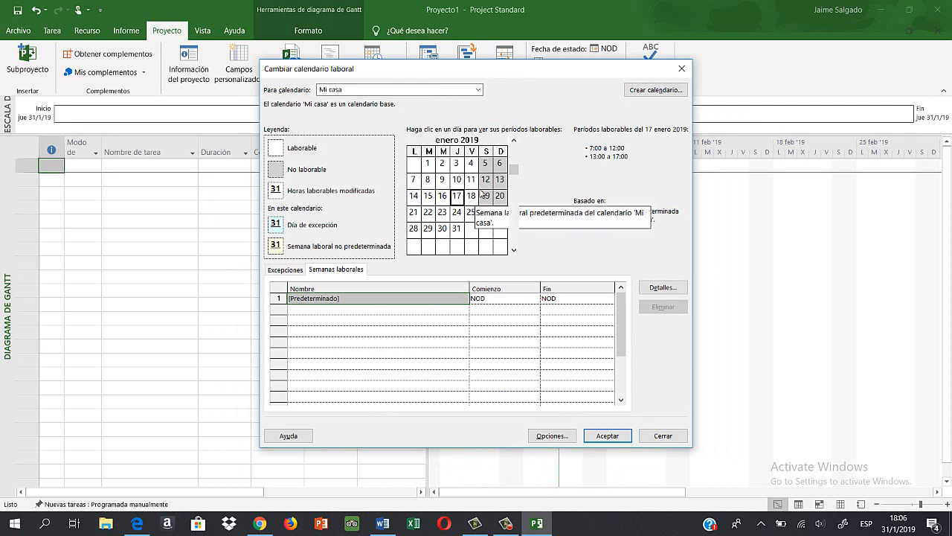
click(482, 194)
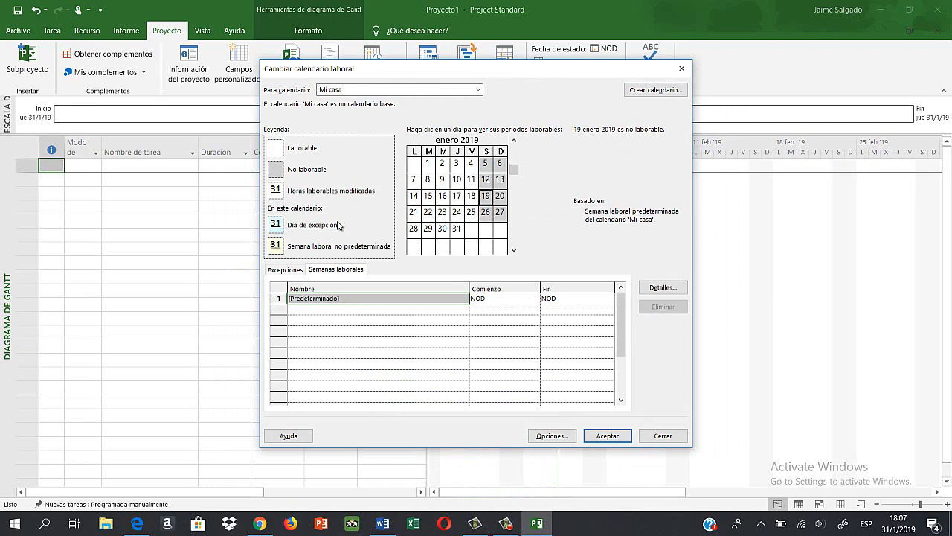
click(137, 523)
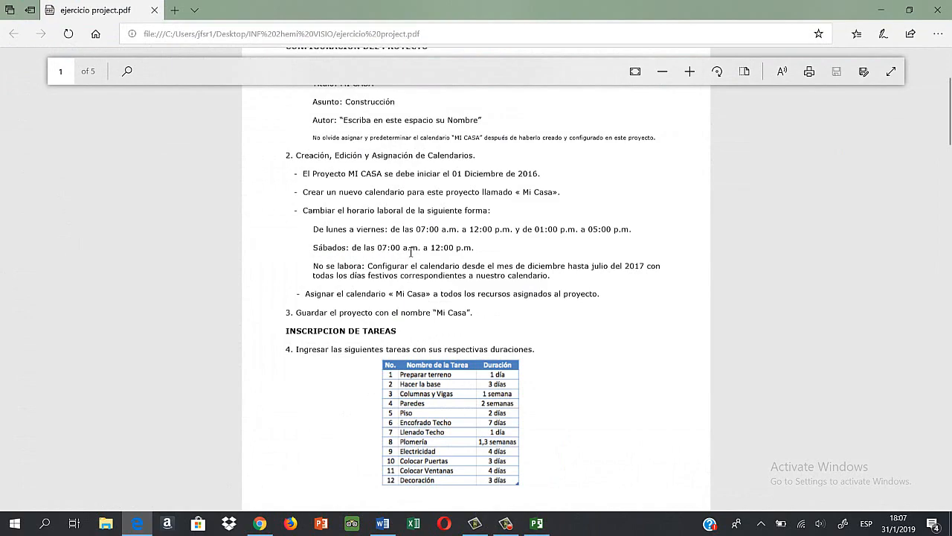
click(691, 71)
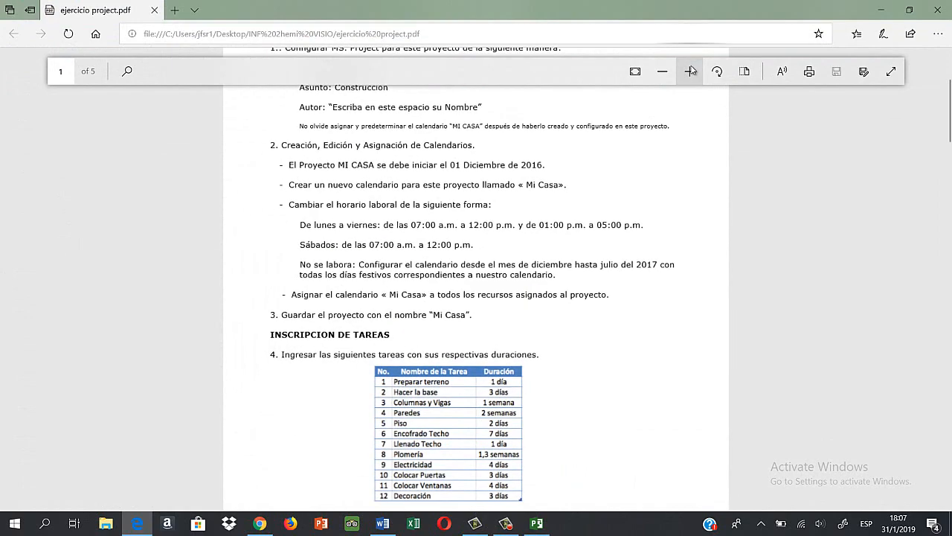
click(691, 71)
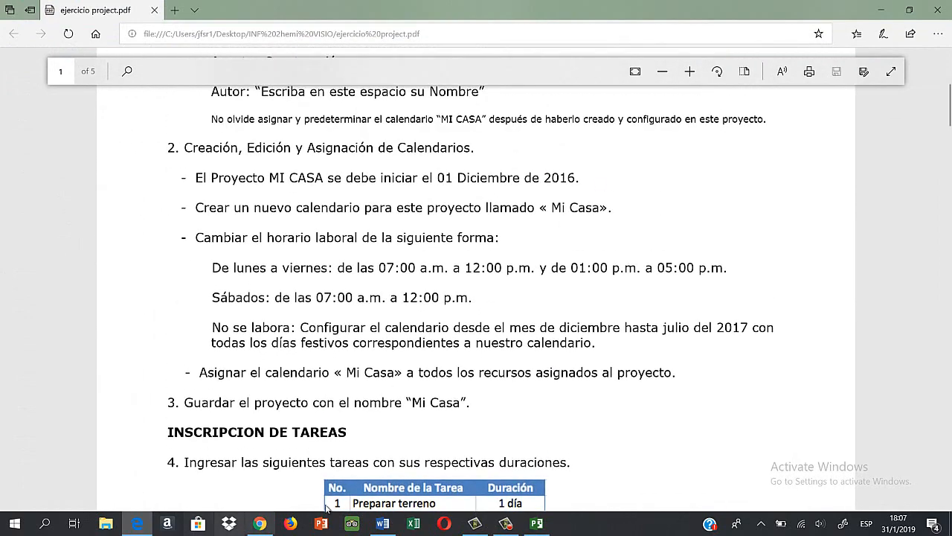
click(534, 523)
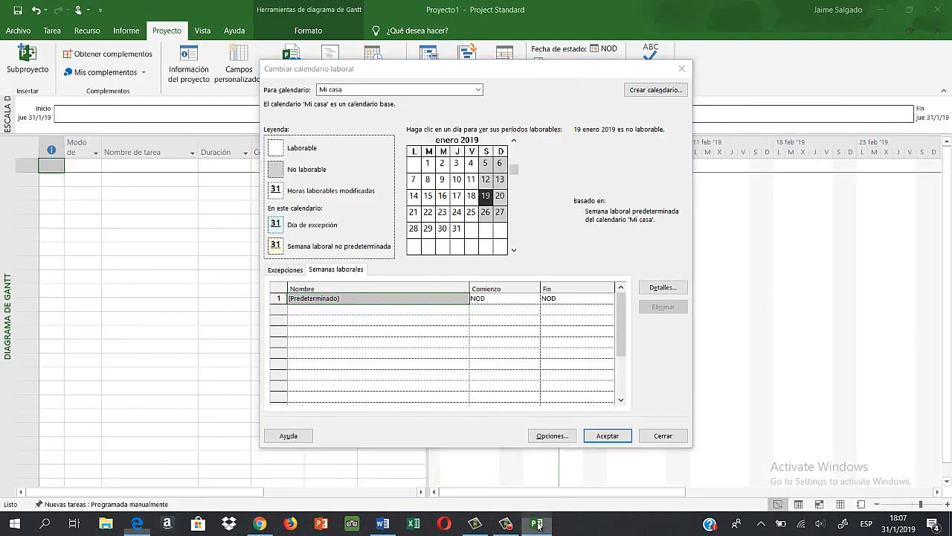
In the details of the [Predeterminado] work week, give Saturday a specific working period from 7:00 to 12:00 and accept
click(337, 271)
click(666, 289)
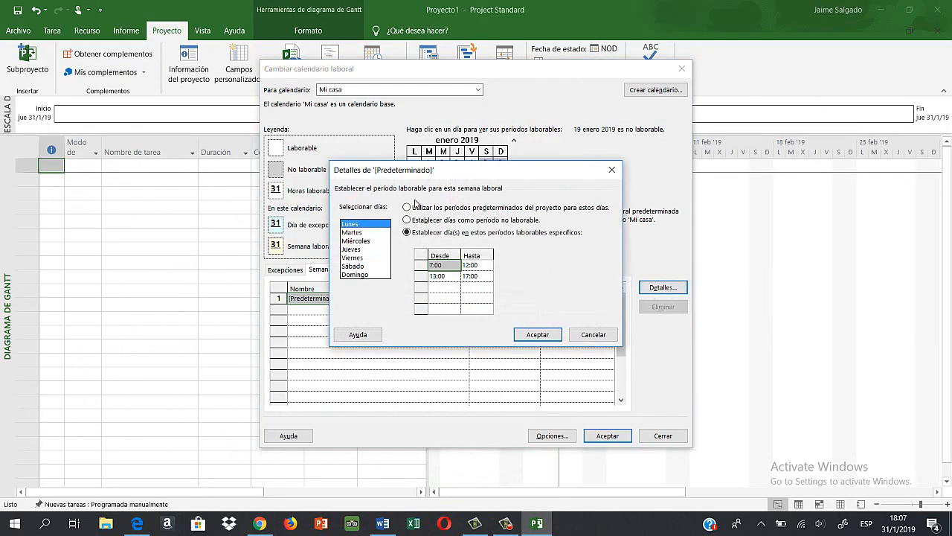
click(365, 267)
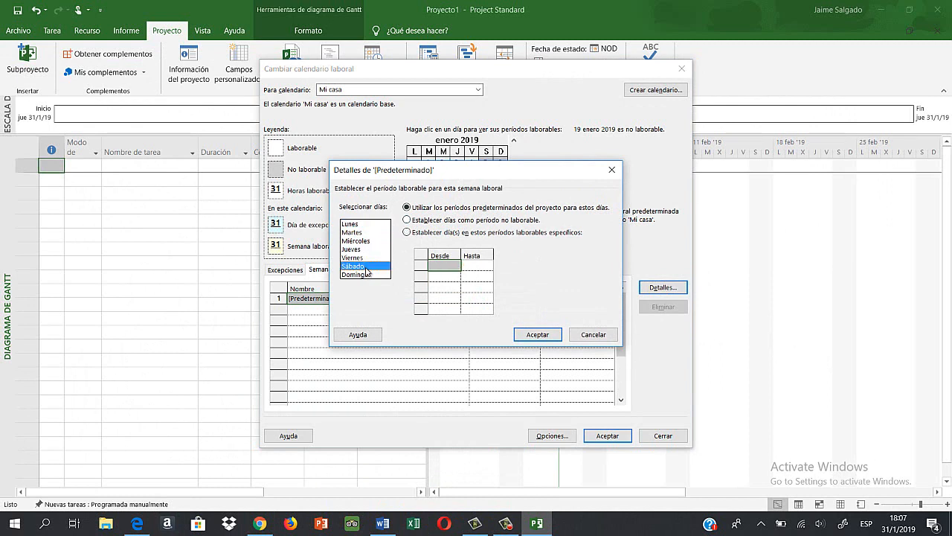
click(407, 234)
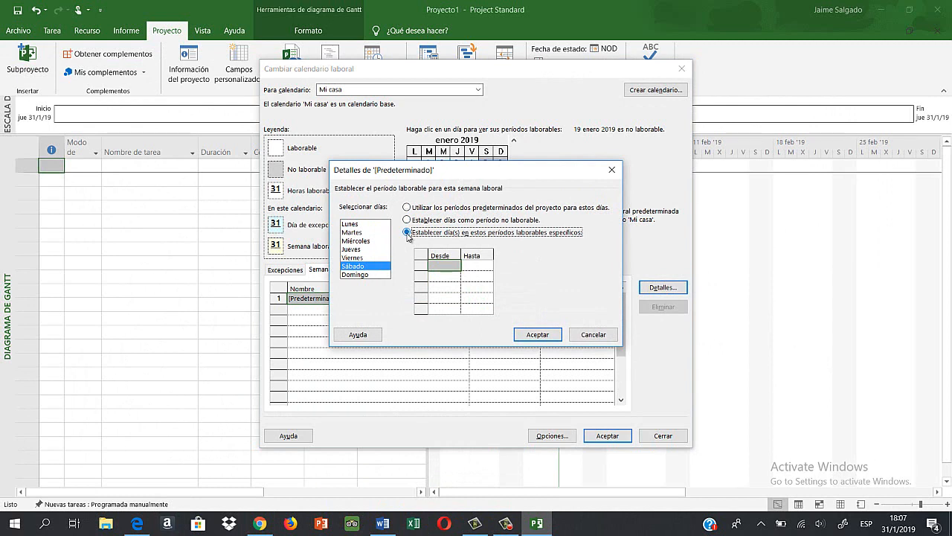
click(449, 267)
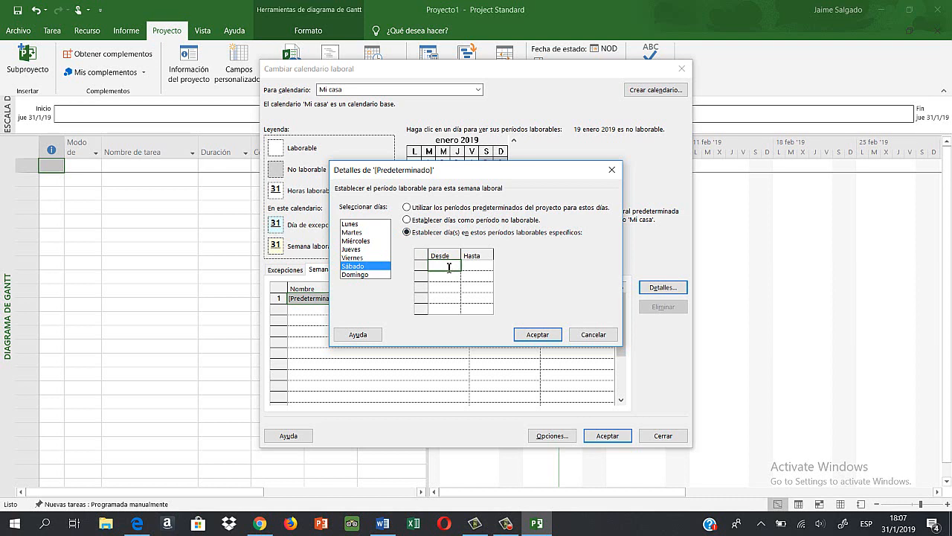
text(7)
click(472, 266)
text(8:00)
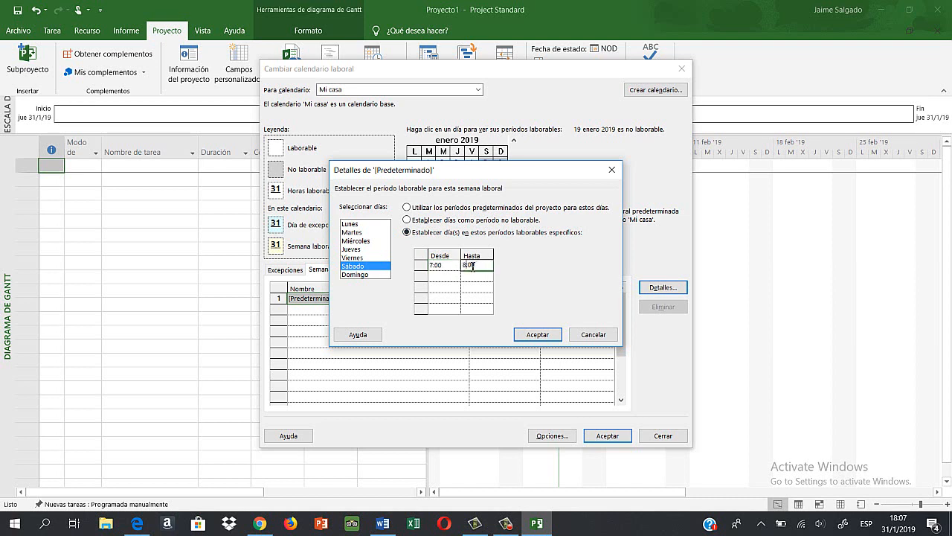
text(12)
click(544, 336)
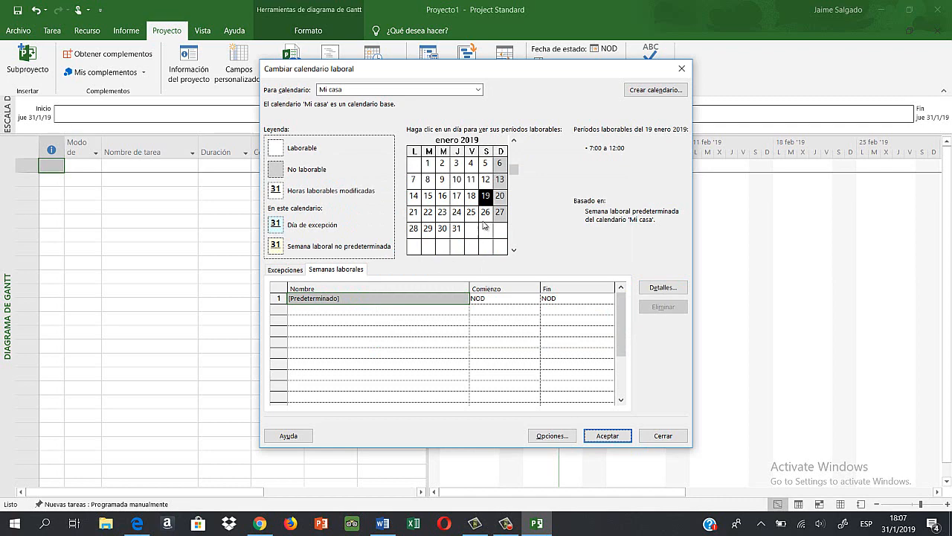
Check the working period of 12 January 2019 and read the exercise PDF's instructions on non-working holidays
click(485, 181)
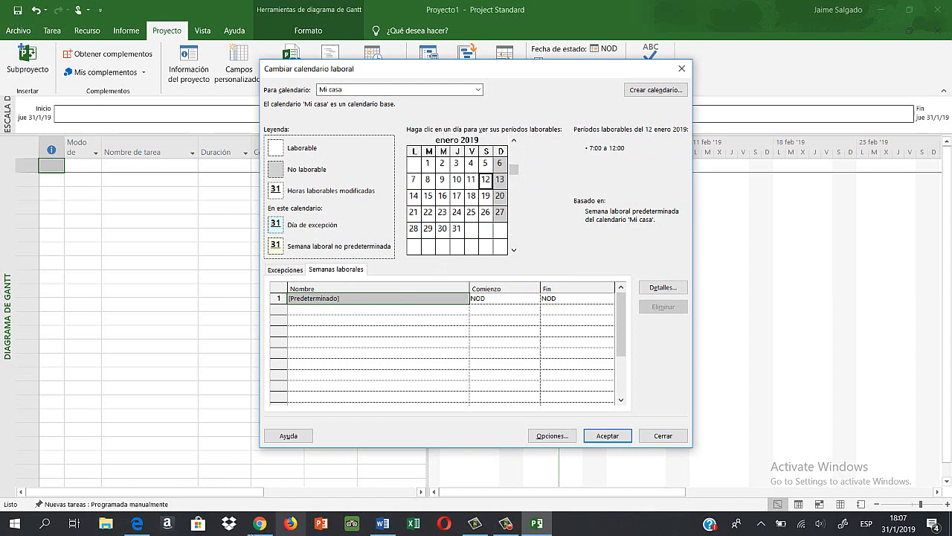
click(137, 523)
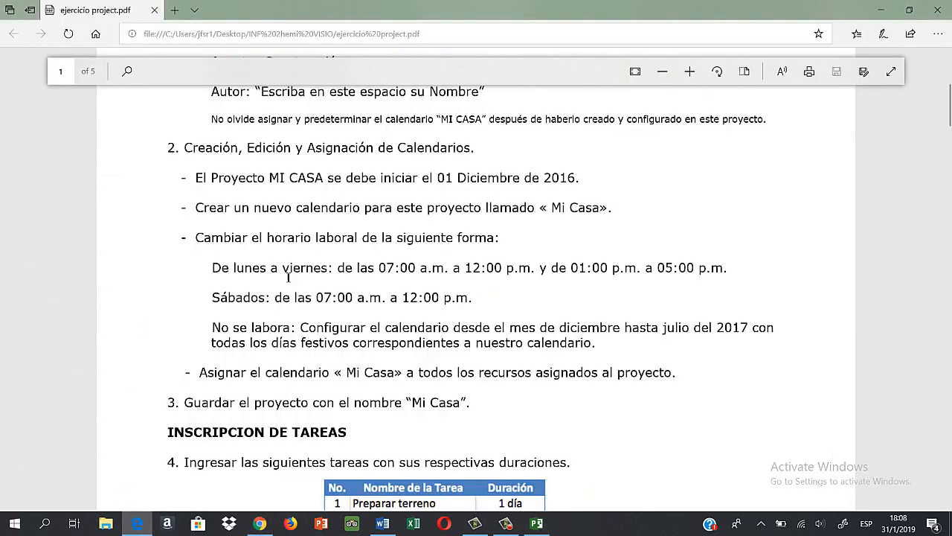
scroll(396, 322, down, 2)
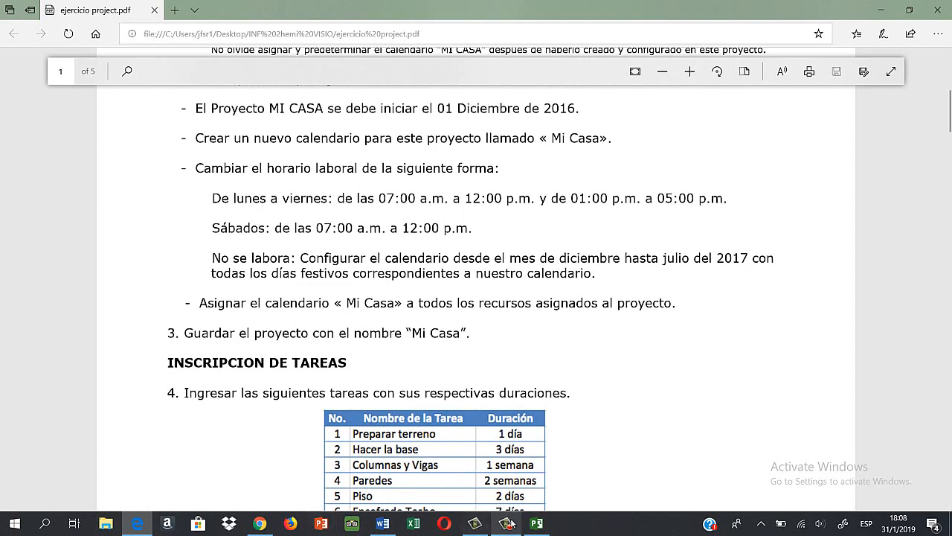
mouse_move(536, 526)
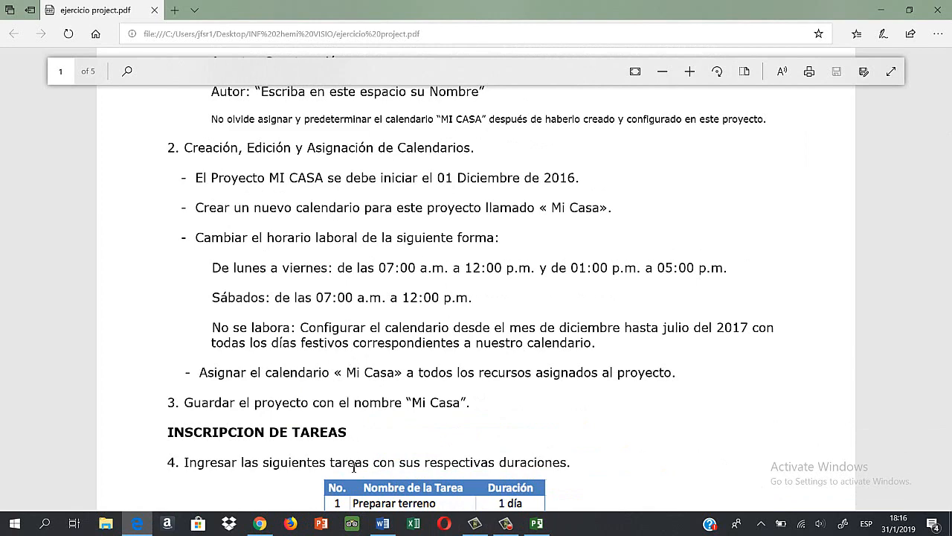
click(536, 523)
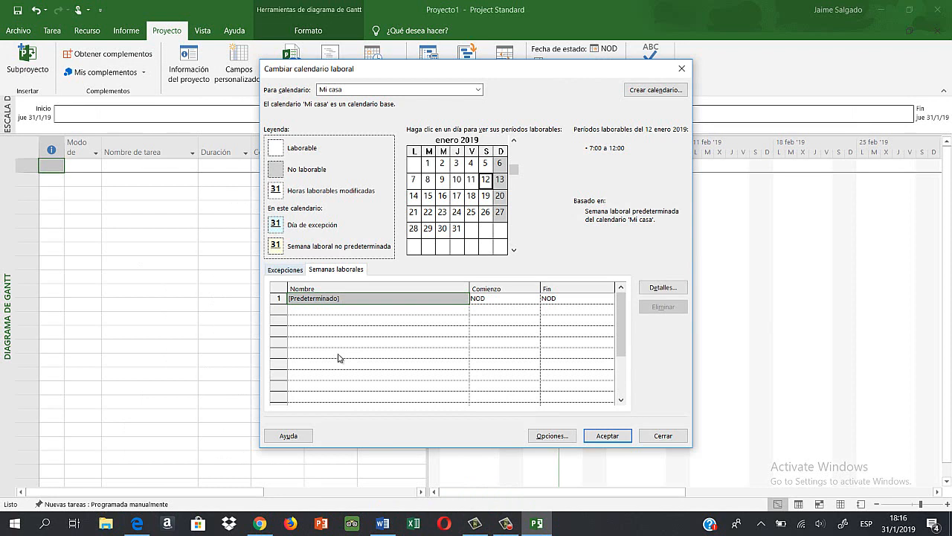
Add a non-working exception named Festivo on 2/1/2017 to the Mi casa calendar
key(ctrl+Tab)
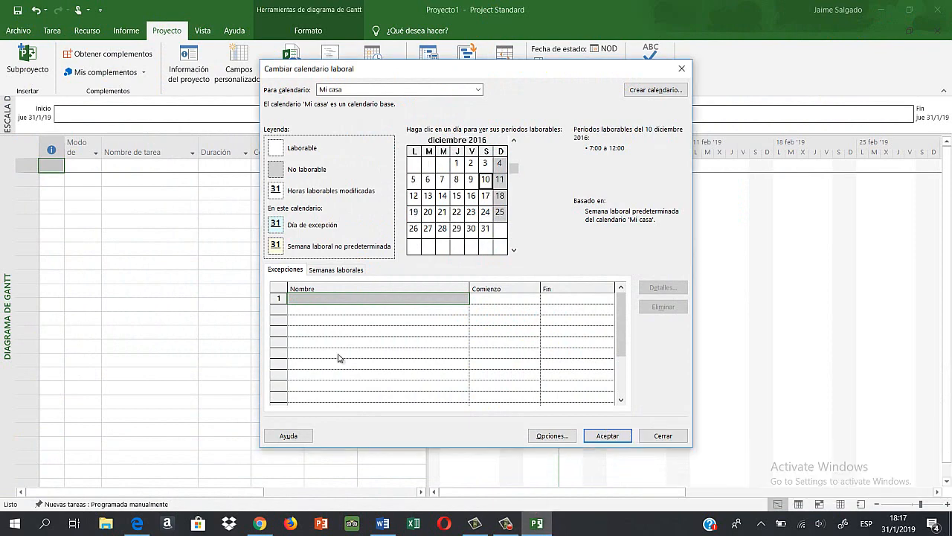
key(Down)
key(Down)
key(Down)
key(Down)
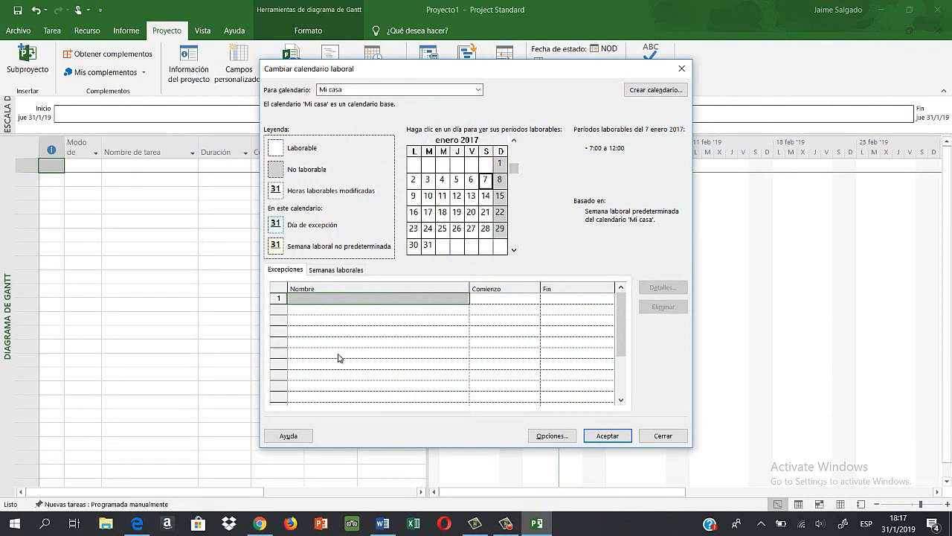
key(Home)
key(Tab)
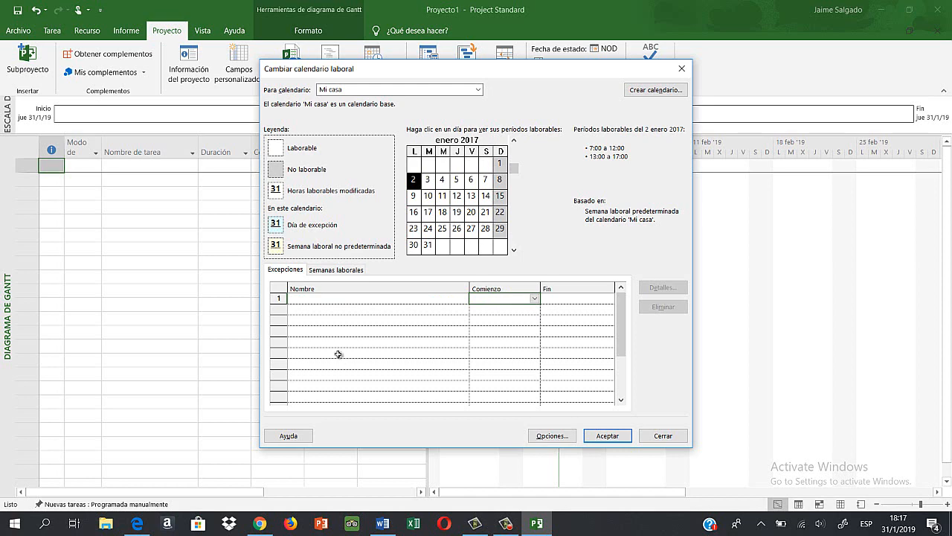
key(shift+Tab)
text(F)
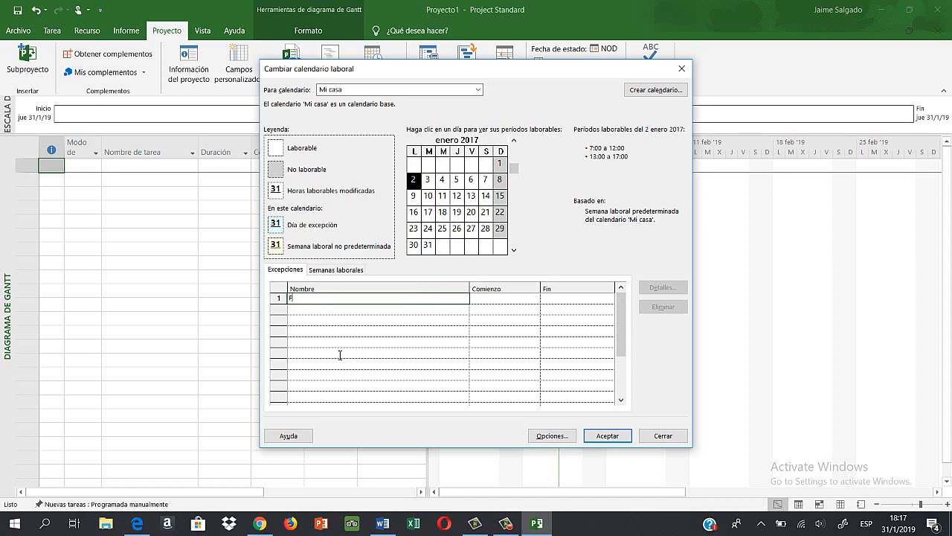
text(estivo)
key(Tab)
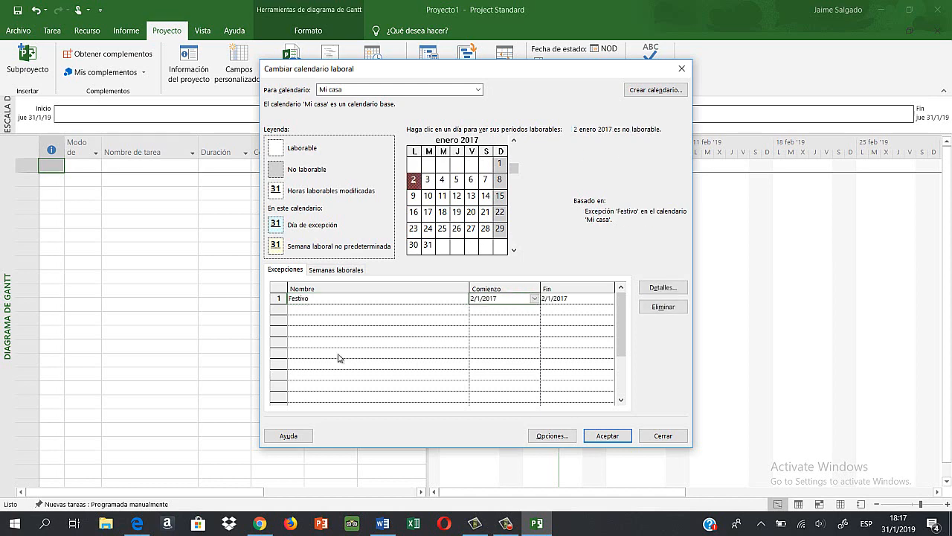
Add a second exception named Festivo on 27/2/2017
click(513, 250)
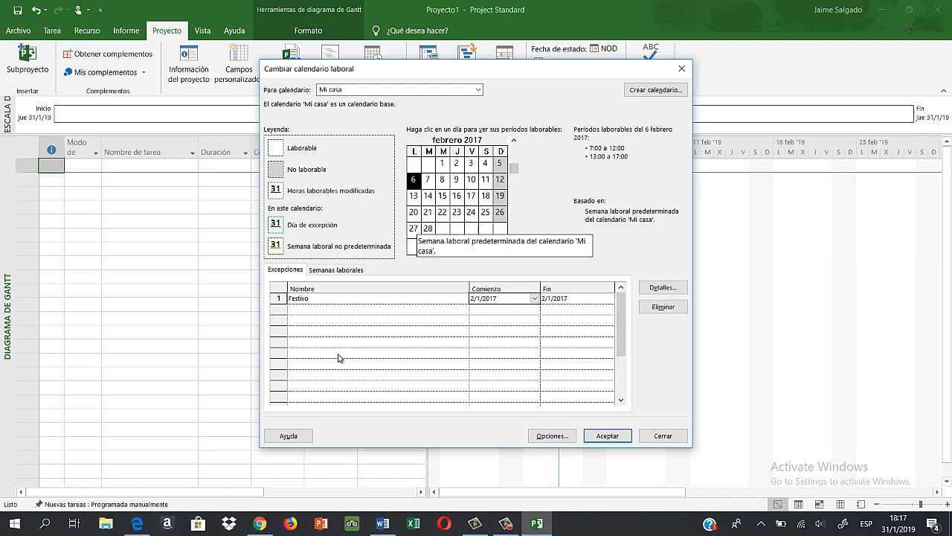
click(414, 229)
click(339, 354)
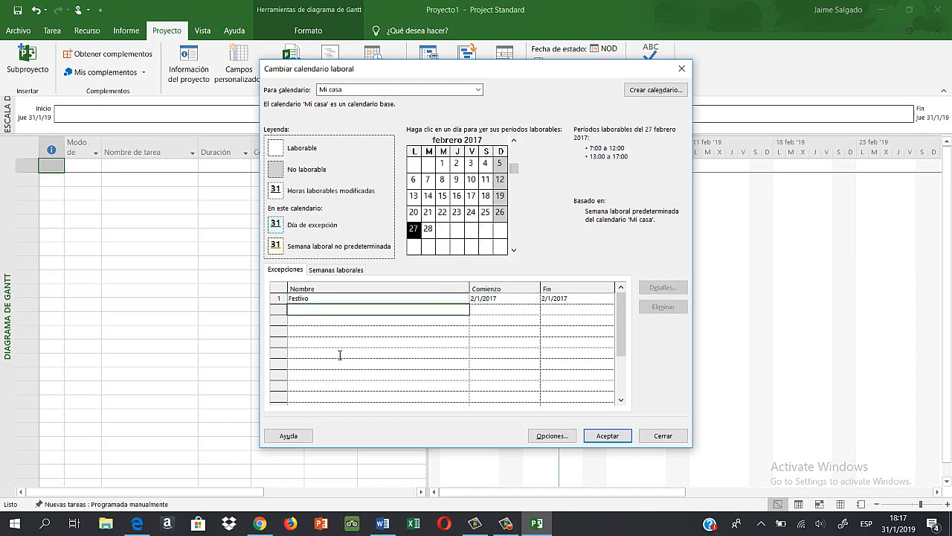
text(Festivo)
key(Return)
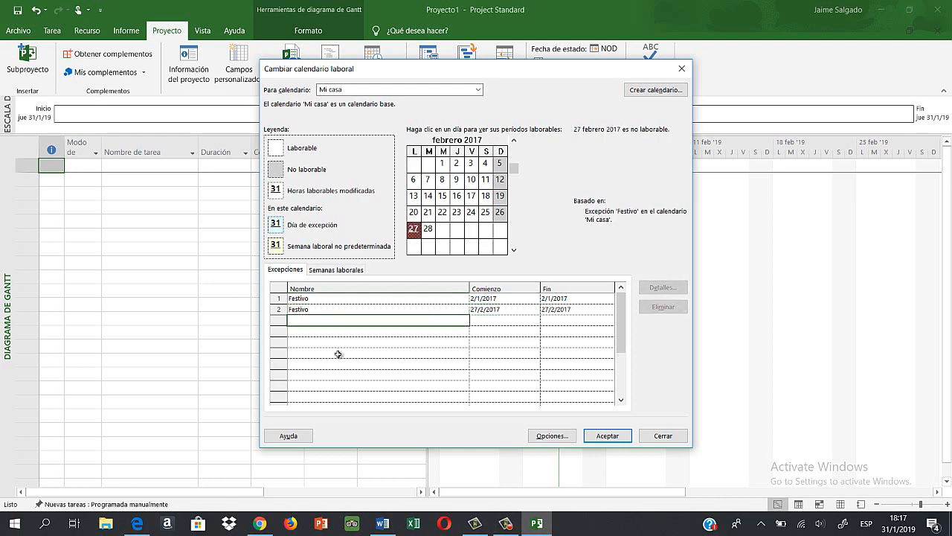
Enter a third exception named Festivo below the one for 27/2/2017
text(FESTIVO)
key(BackSpace)
key(BackSpace)
key(BackSpace)
key(BackSpace)
key(BackSpace)
text(stivo)
key(Return)
Resolve the conflict between the February exceptions by setting the third Festivo exception's start and finish to 28/2/2017
scroll(338, 358, down, 1)
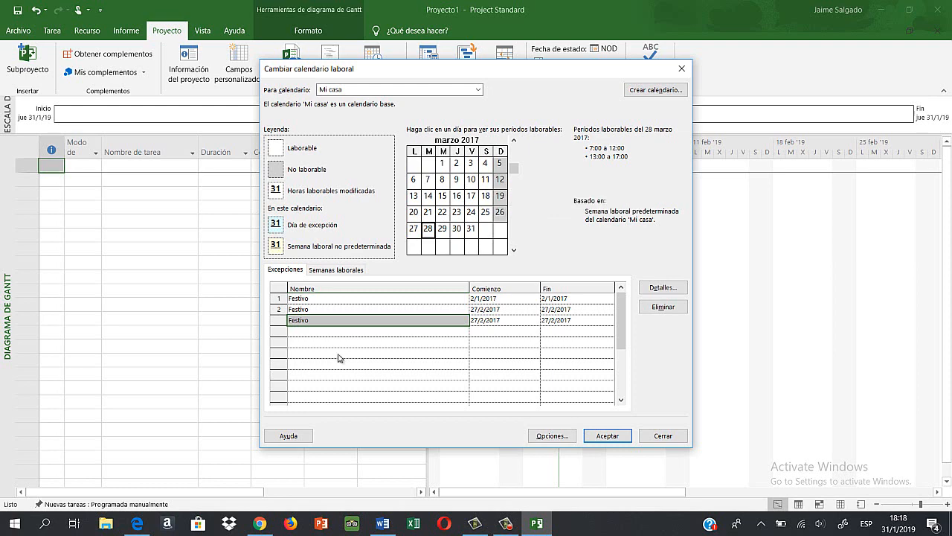
click(471, 179)
key(Return)
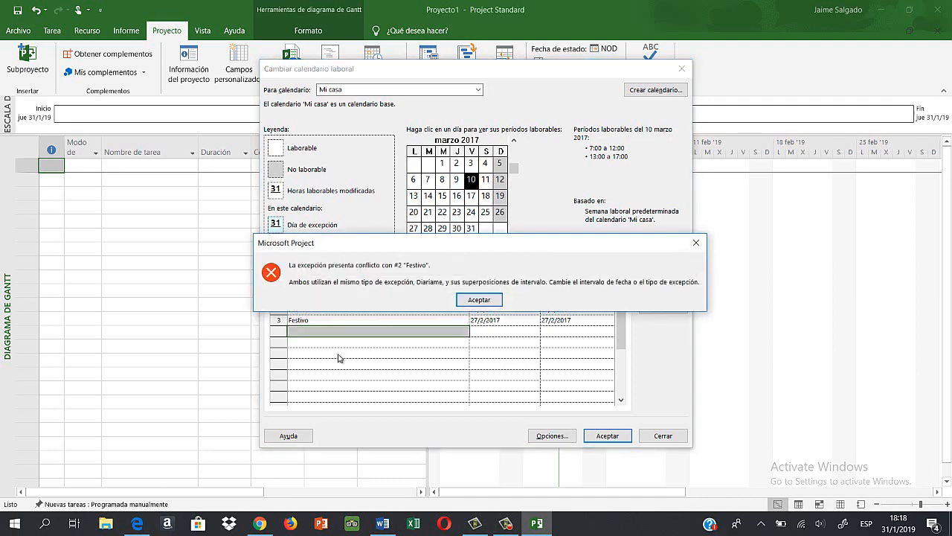
click(697, 243)
click(378, 331)
key(Return)
click(339, 358)
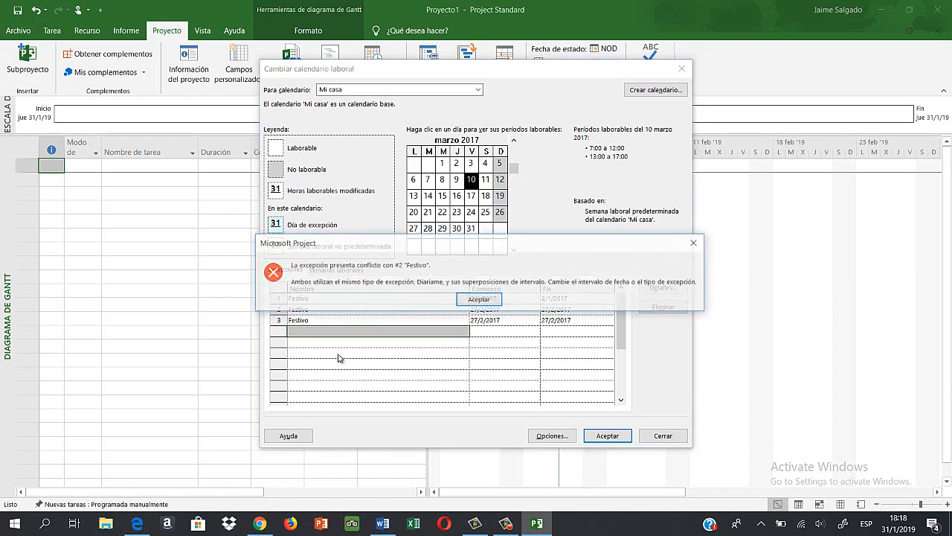
key(Return)
key(Right)
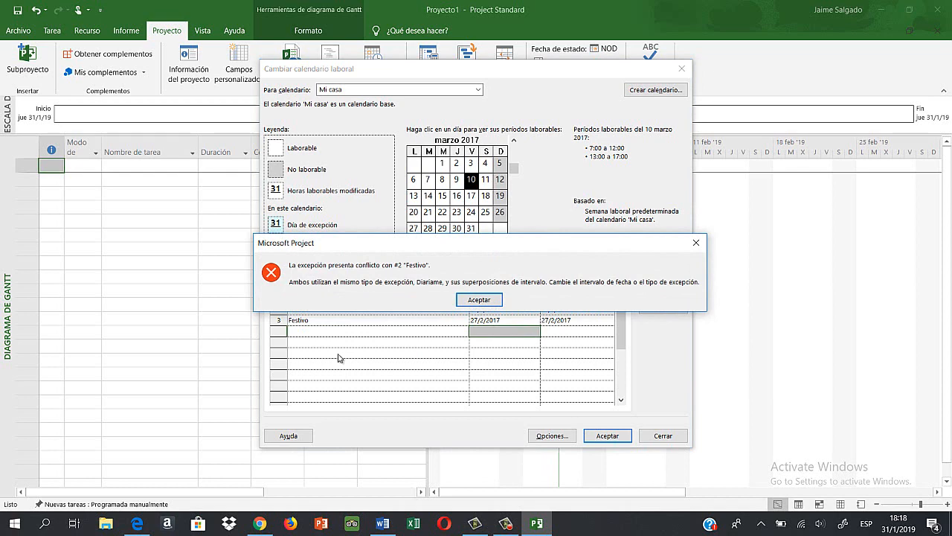
key(F9)
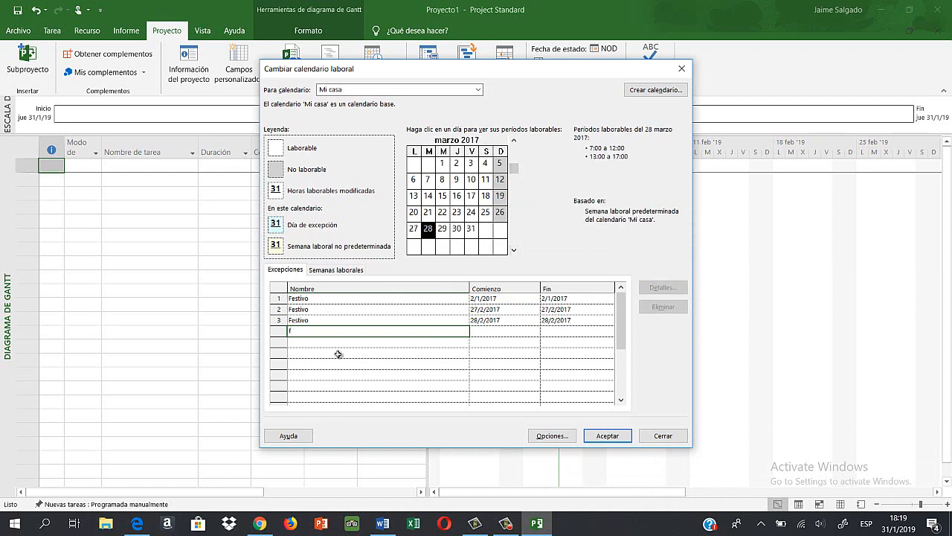
Add a fourth exception named festivo on 28/3/2017
text(estivo)
key(Escape)
key(Tab)
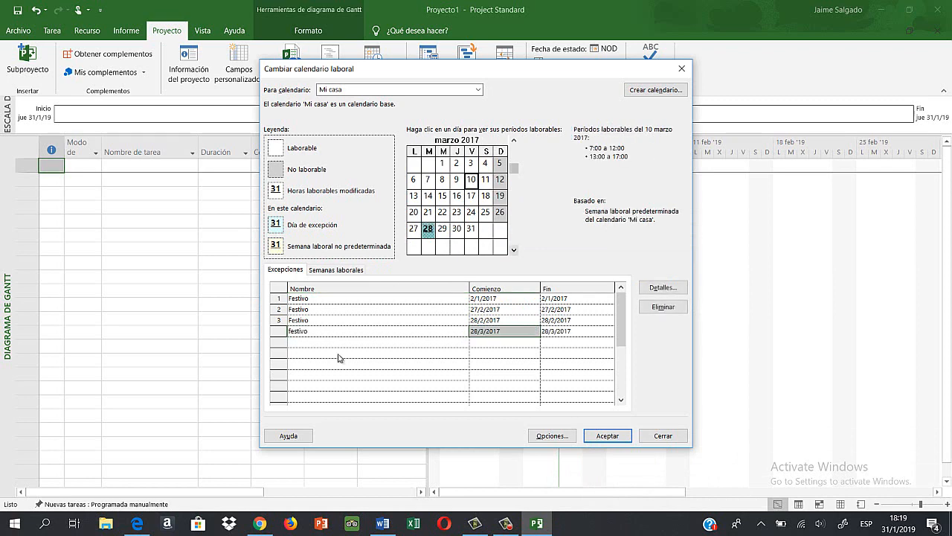
Enter a fifth exception named Festivo in May 2017, below the one for 28/3/2017
key(Down)
key(Down)
key(Down)
key(Down)
key(Down)
key(Down)
key(Down)
key(Down)
key(Down)
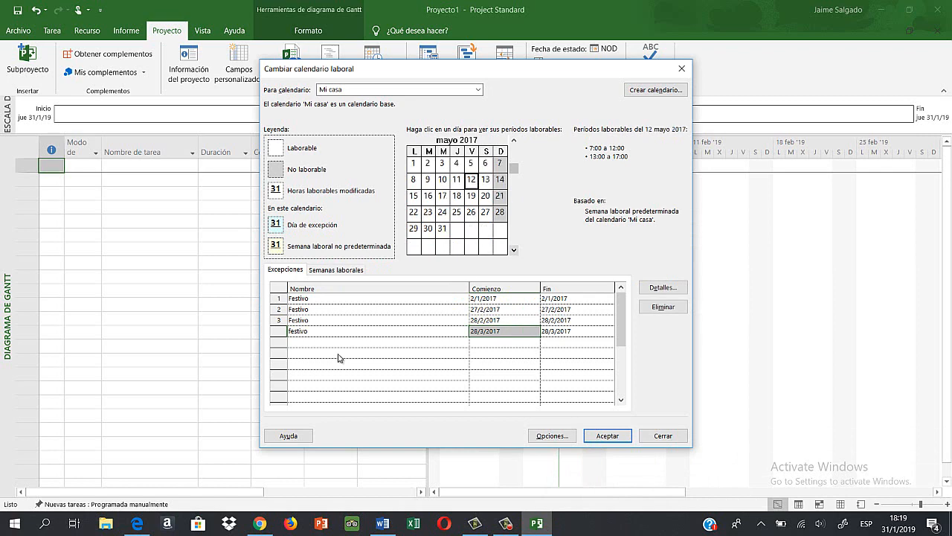
key(Up)
key(Up)
key(Up)
key(Up)
key(Up)
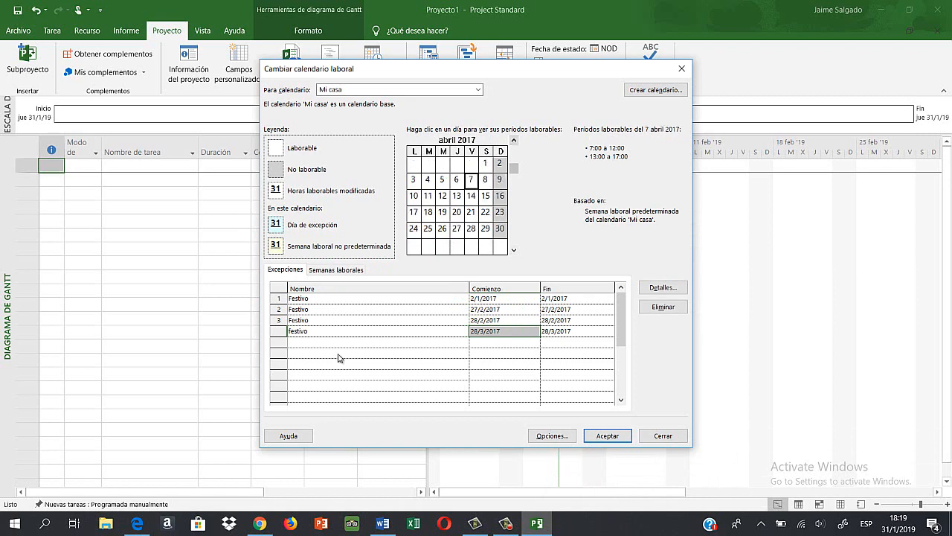
key(Down)
key(Down)
key(Down)
key(Down)
key(Down)
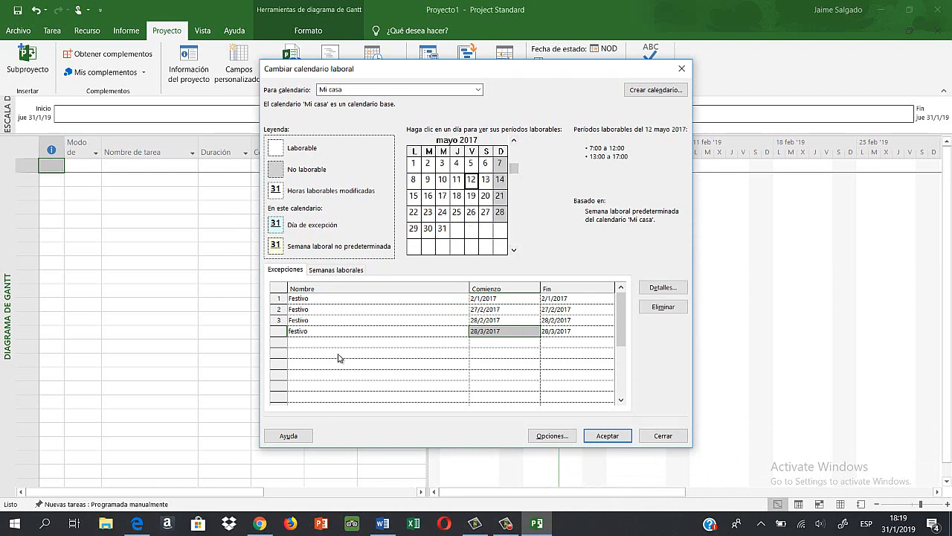
click(338, 354)
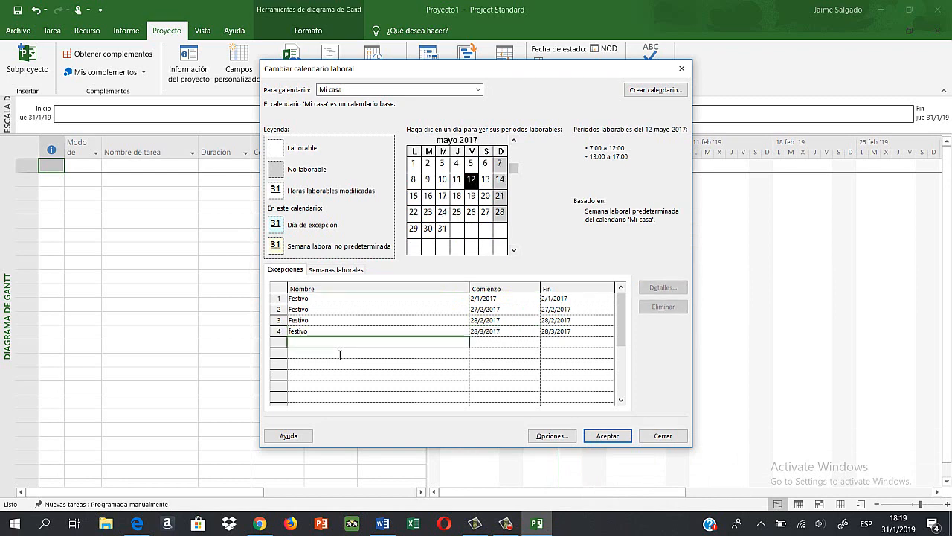
text(Festivo)
key(Return)
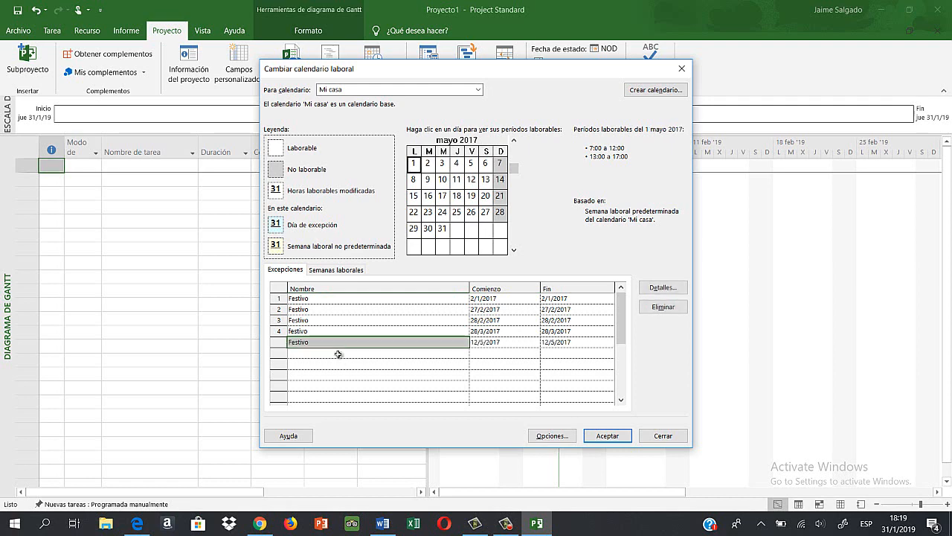
key(Tab)
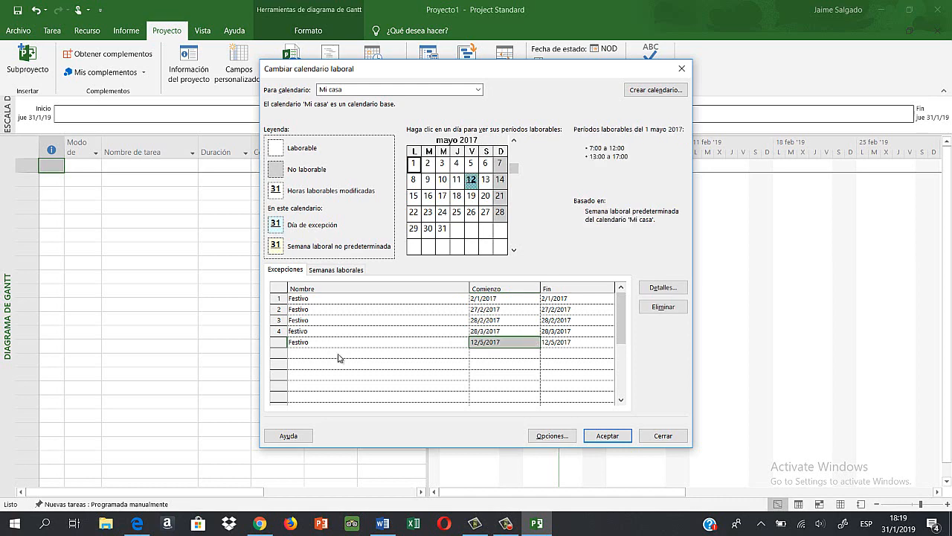
Set the start date of the fifth exception, Festivo, to 1/5/2017
click(340, 354)
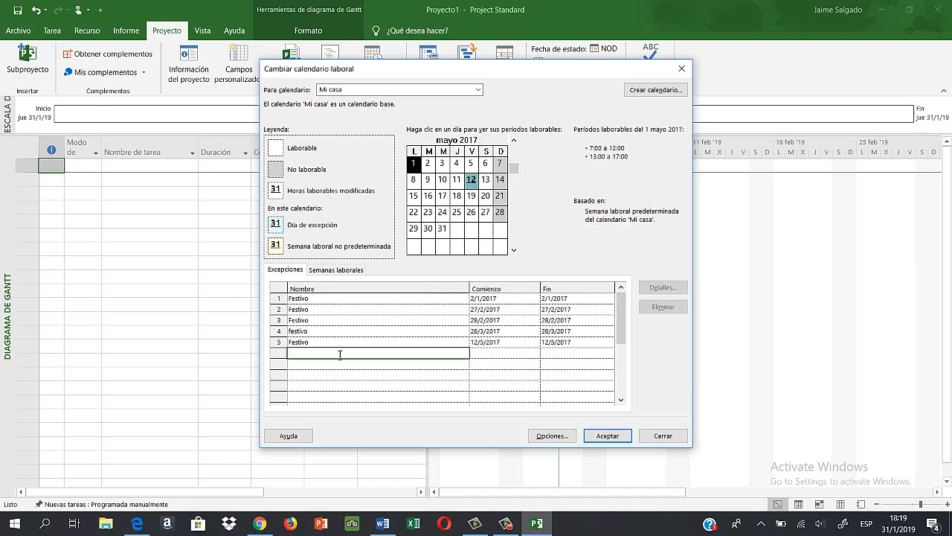
key(Up)
key(Right)
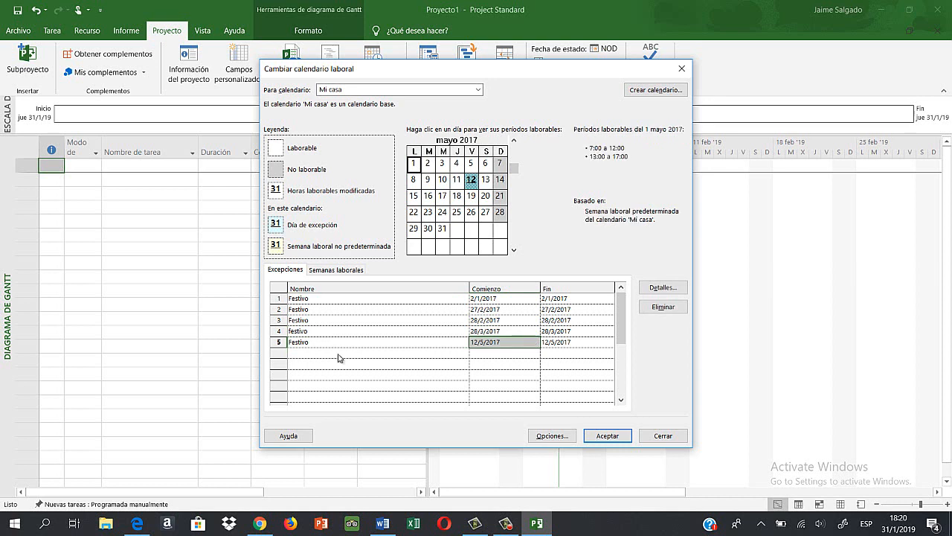
click(340, 355)
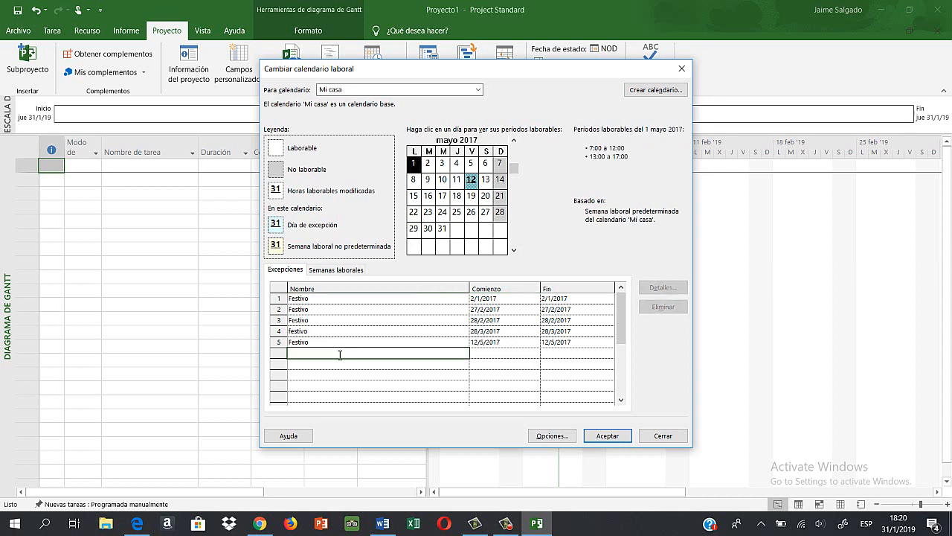
key(Up)
key(Right)
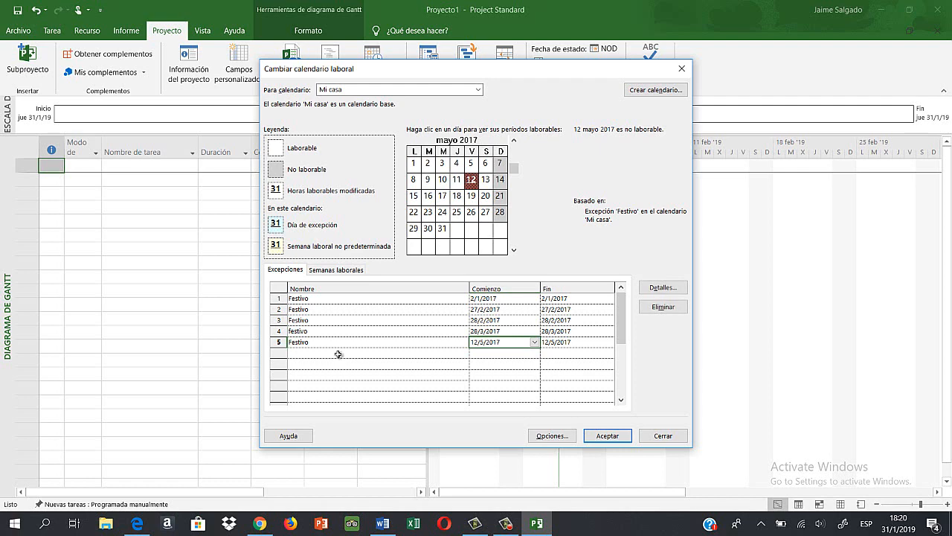
key(alt+Down)
key(Escape)
click(339, 354)
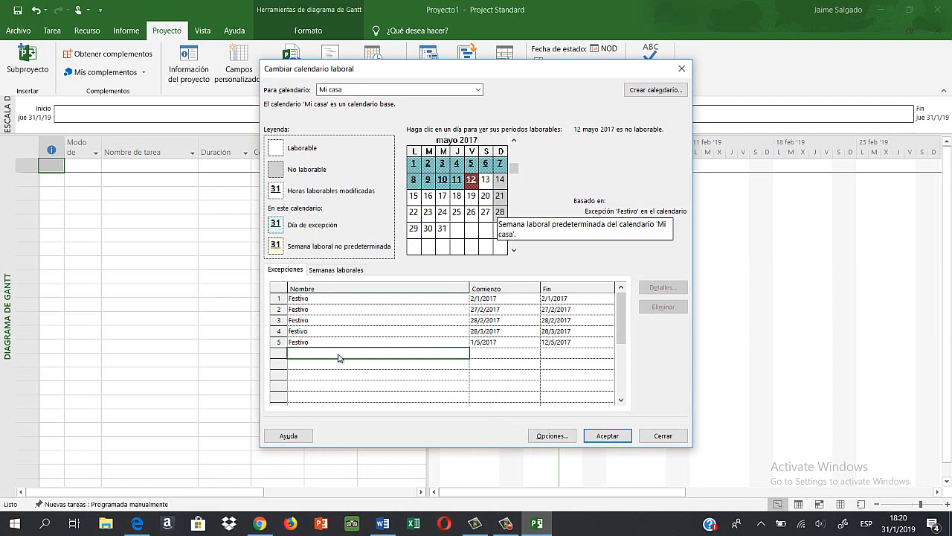
Set the finish date of the fifth exception, Festivo, to 1/5/2017
key(shift+Tab)
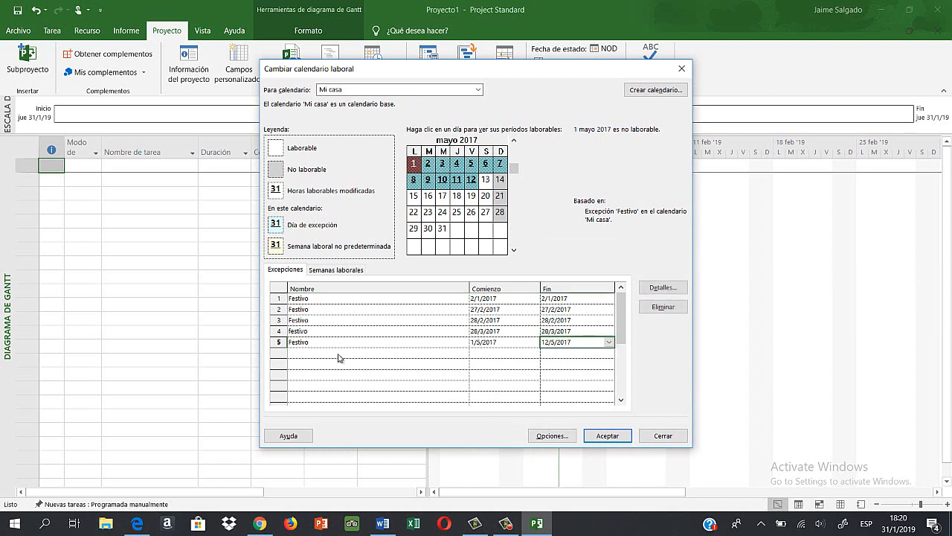
key(alt+Down)
key(Home)
key(Return)
key(Tab)
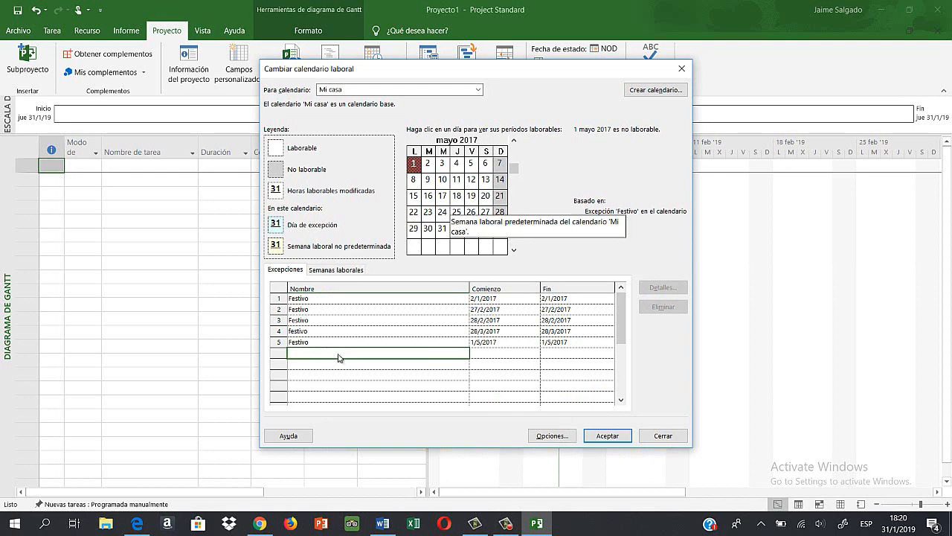
Add a sixth exception named festivo and set its start and finish to 24/5/2017
text(fest)
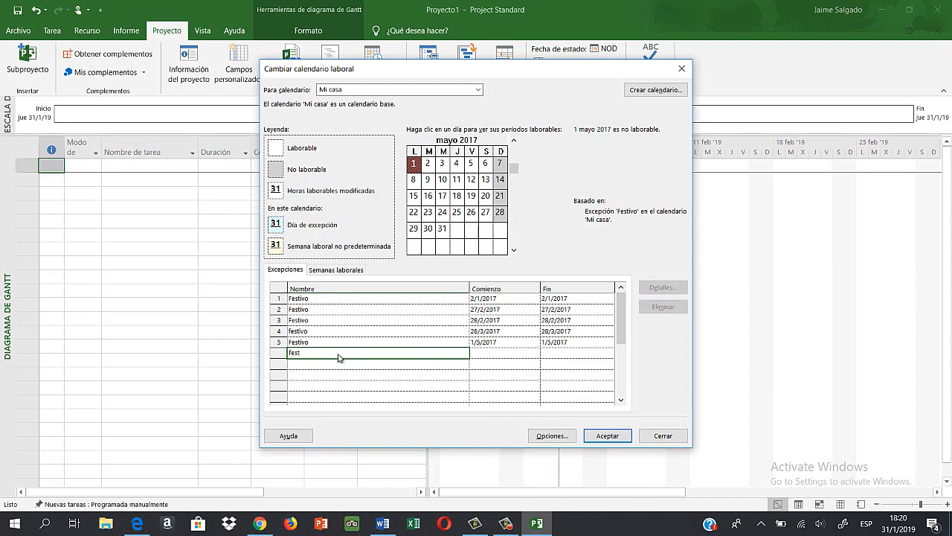
text(ivo)
key(Tab)
key(Return)
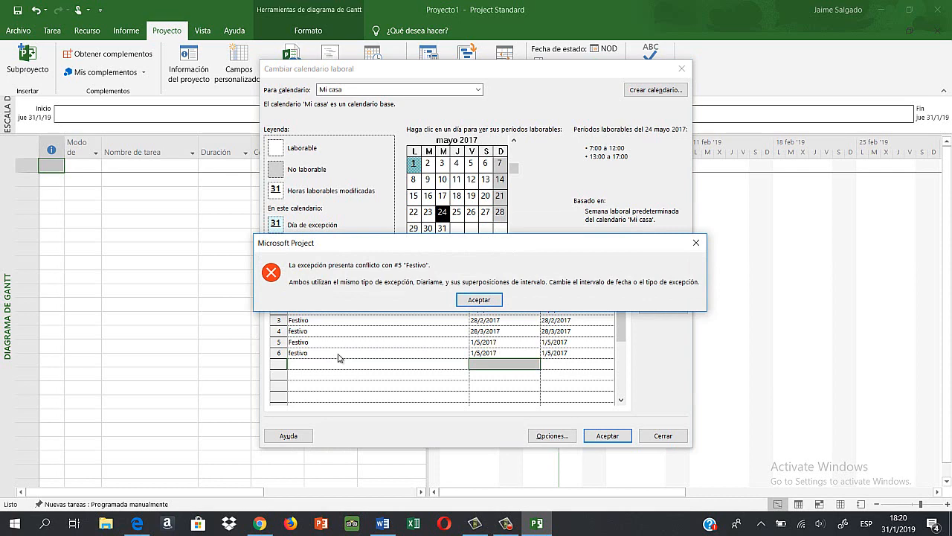
key(Return)
key(F2)
key(alt+Down)
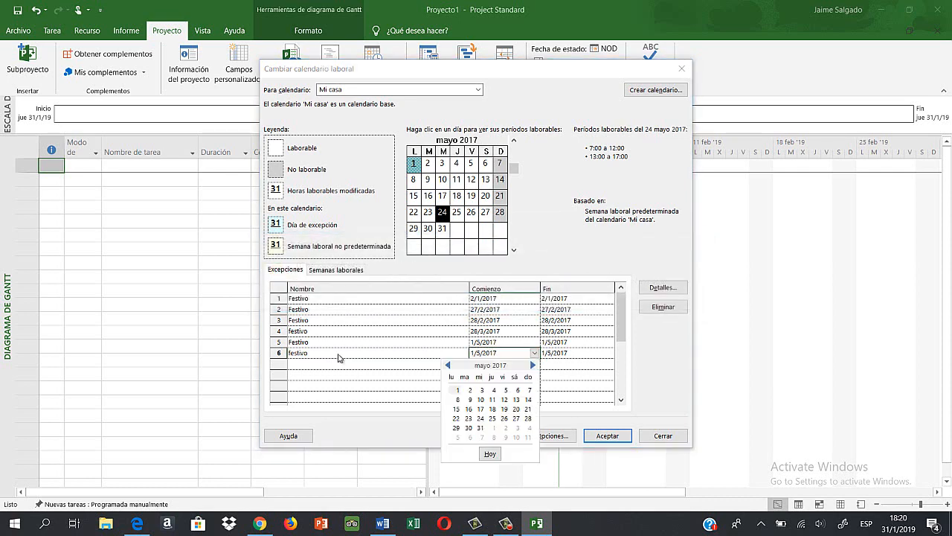
key(Return)
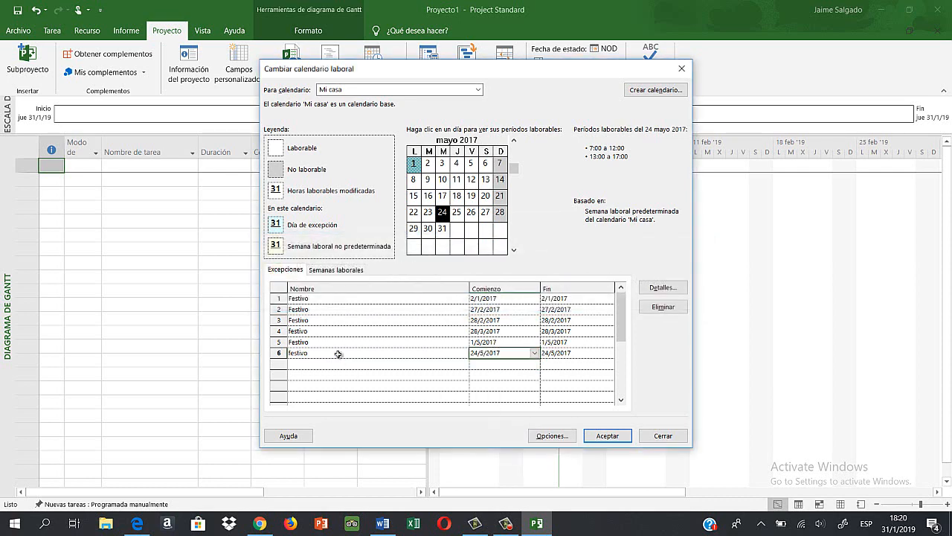
Check June and July 2017 in the Mi casa calendar and accept the working time changes
click(514, 250)
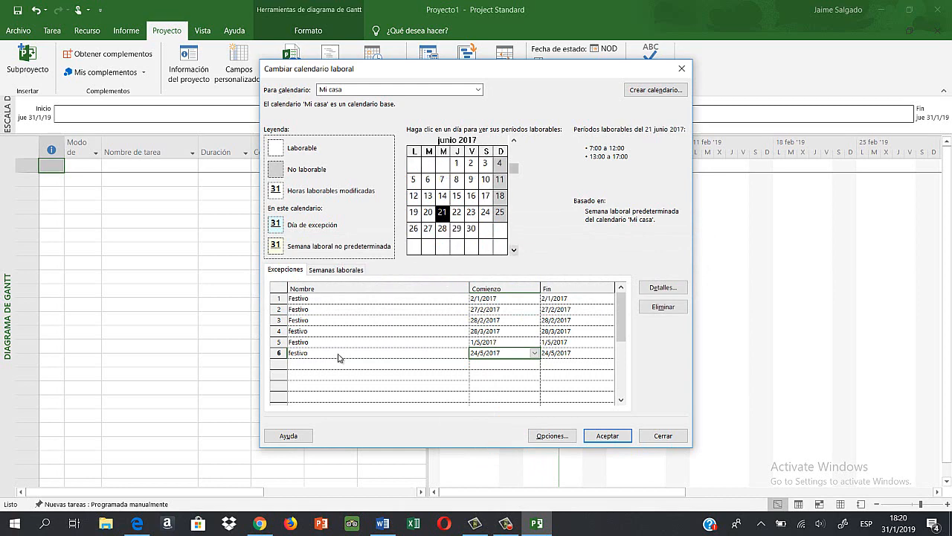
click(514, 250)
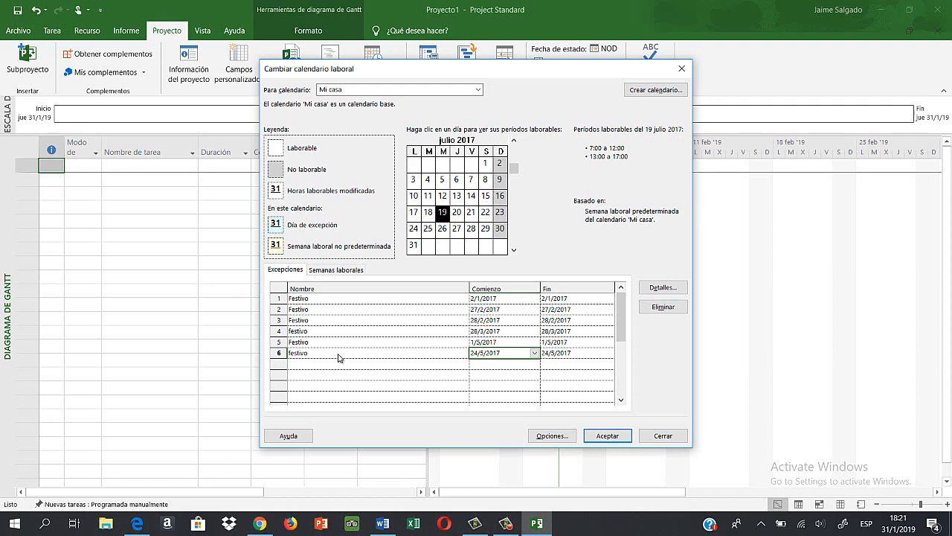
click(378, 374)
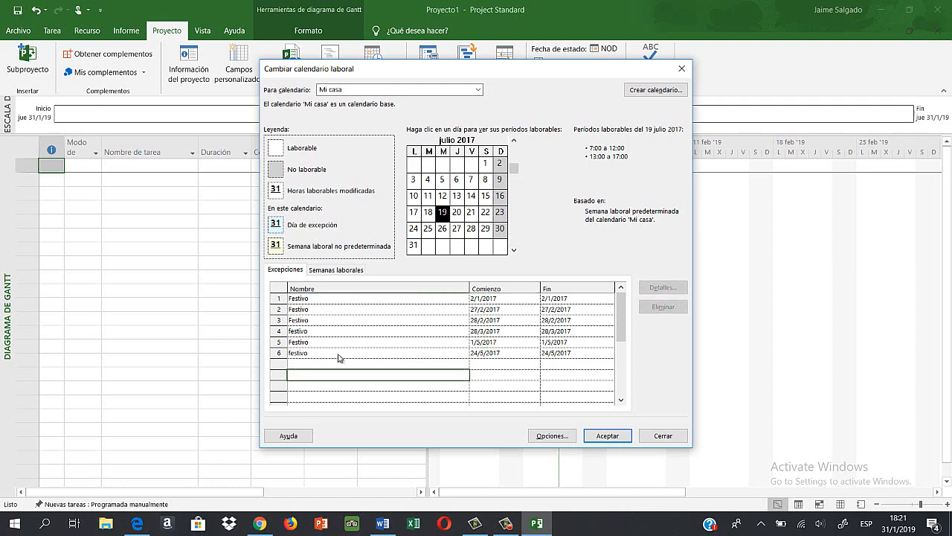
click(607, 436)
Assign the Mi casa calendar to the project in the project information
key(Return)
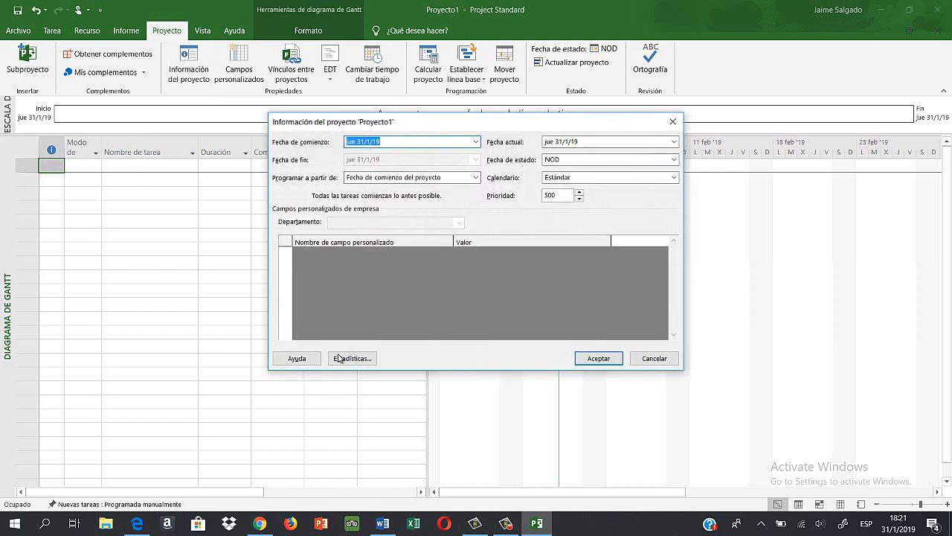
click(673, 177)
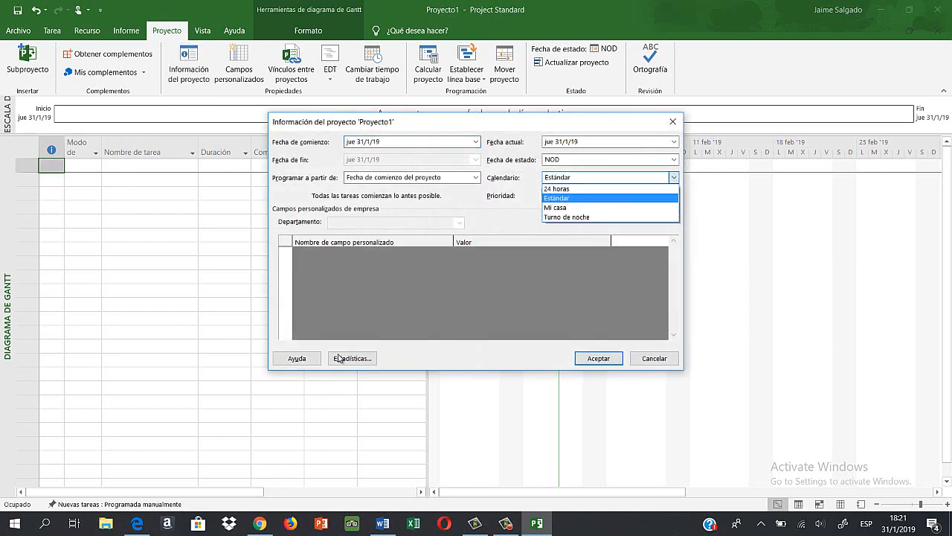
click(555, 207)
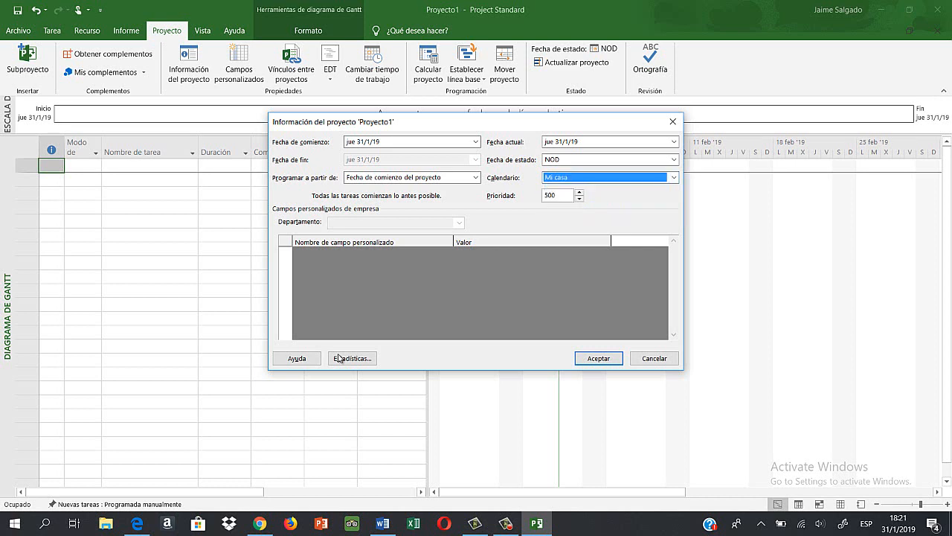
click(475, 141)
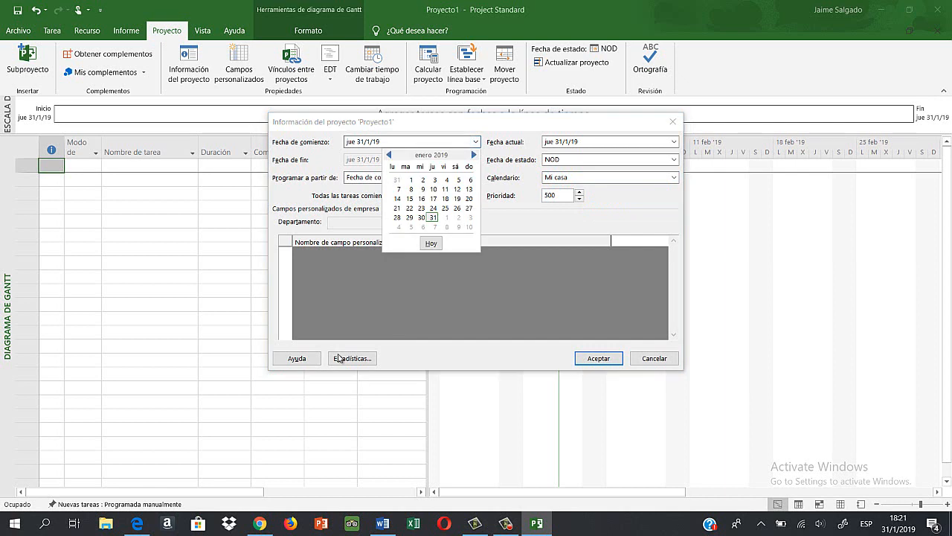
click(388, 155)
click(388, 154)
click(388, 154)
click(388, 154)
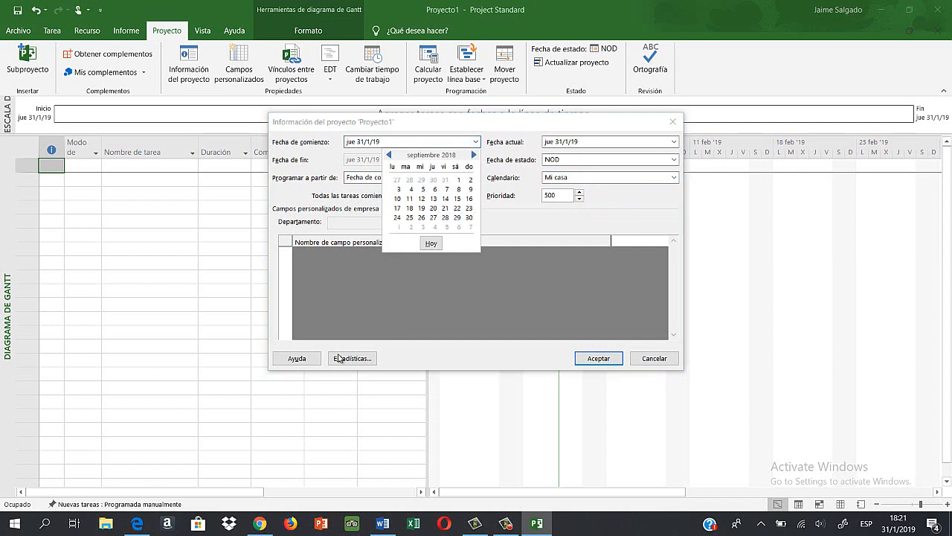
click(388, 155)
click(389, 154)
click(388, 155)
click(389, 155)
click(388, 155)
click(388, 155)
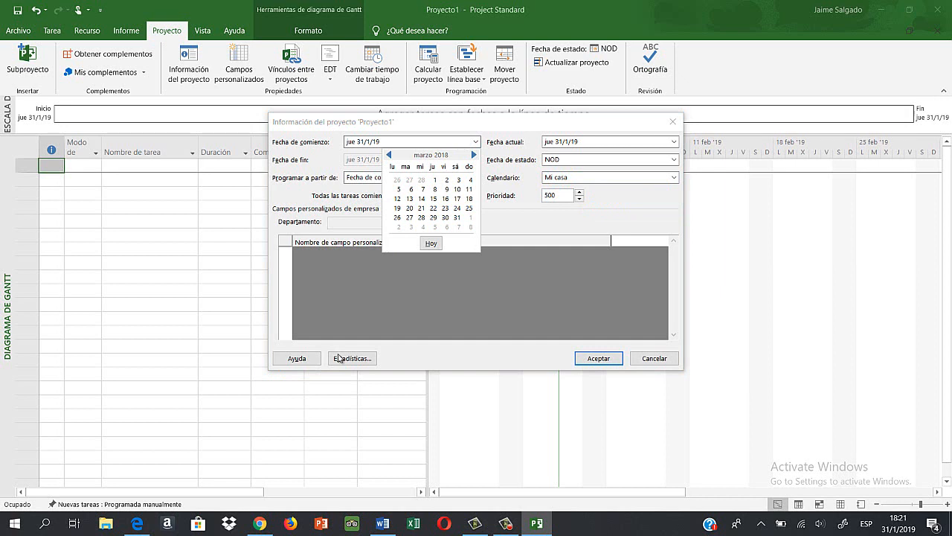
Set the project's start date to 1/12/2016 and accept the project information
click(367, 142)
click(367, 141)
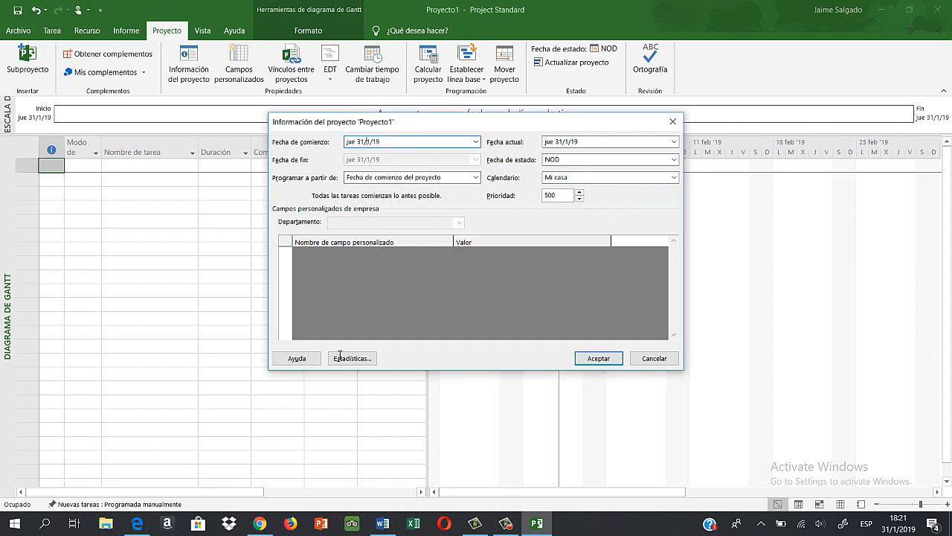
key(BackSpace)
key(BackSpace)
key(BackSpace)
key(BackSpace)
key(BackSpace)
key(BackSpace)
key(BackSpace)
key(BackSpace)
key(BackSpace)
key(BackSpace)
key(BackSpace)
text(1/12/25016)
key(BackSpace)
key(BackSpace)
key(BackSpace)
key(BackSpace)
text(016)
key(Return)
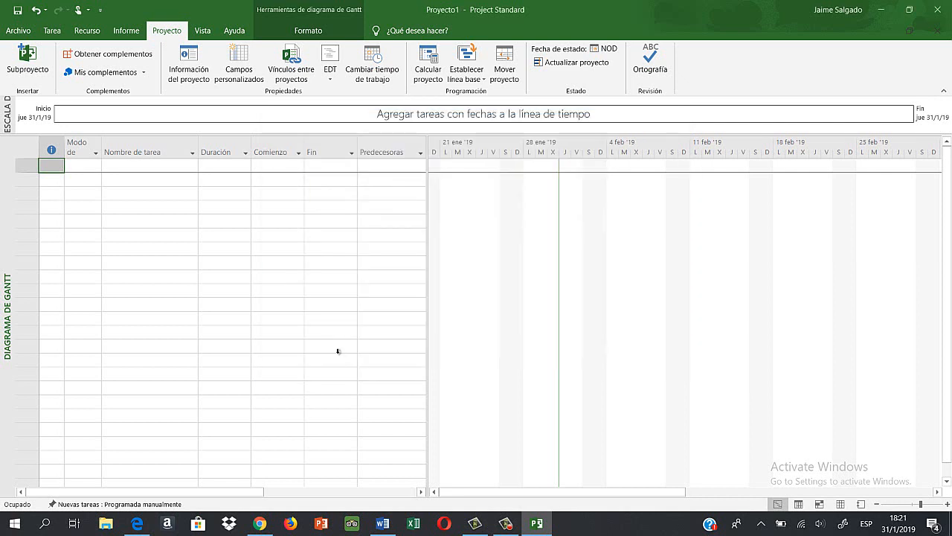
Review the project's start date and assigned calendar in the project information and the file's information page
click(189, 64)
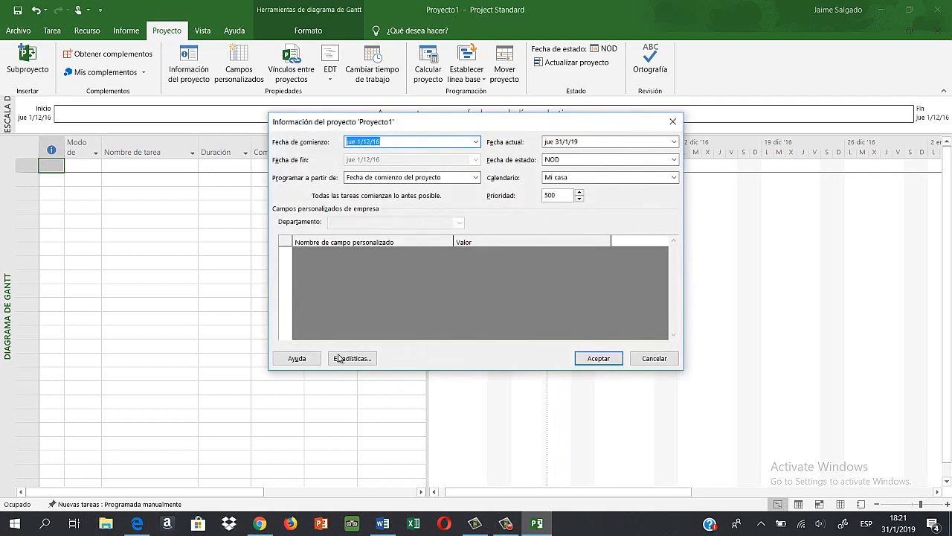
key(Return)
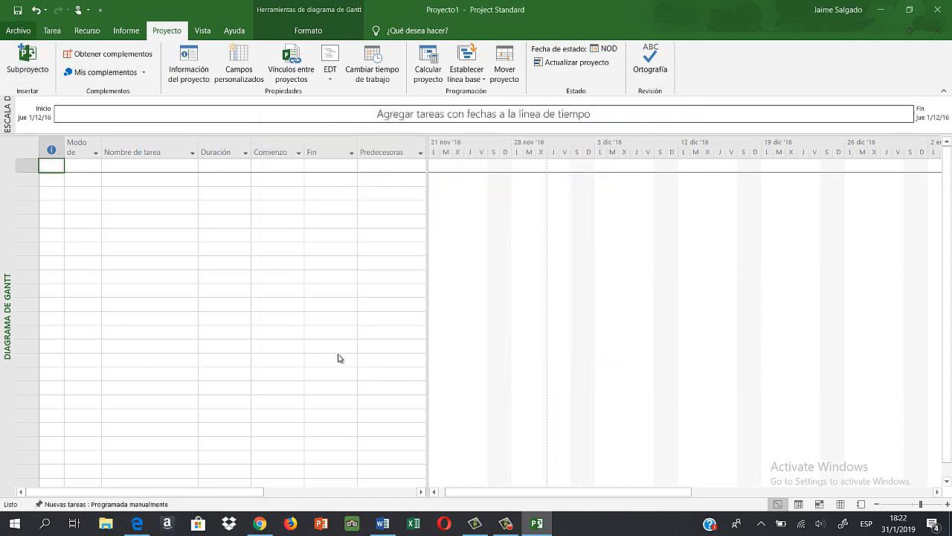
key(alt+a)
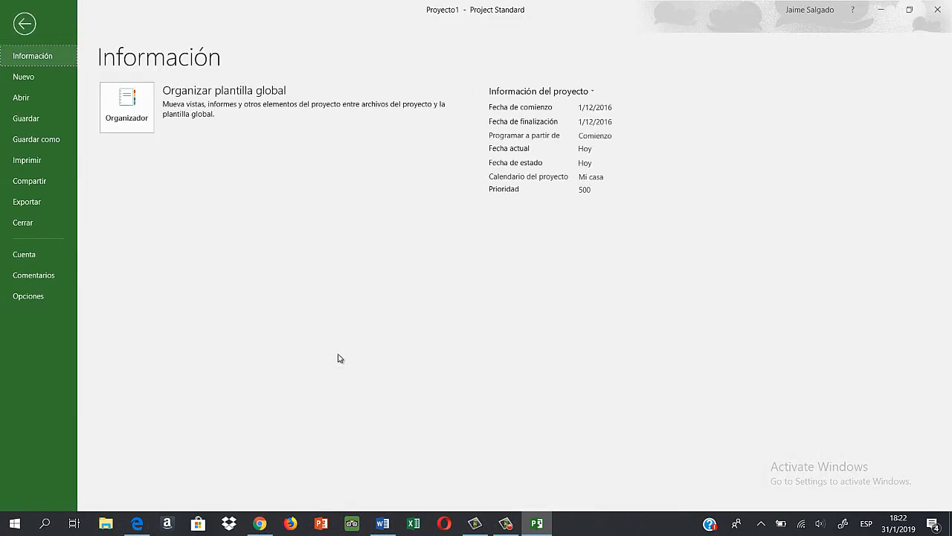
key(Tab)
key(Tab)
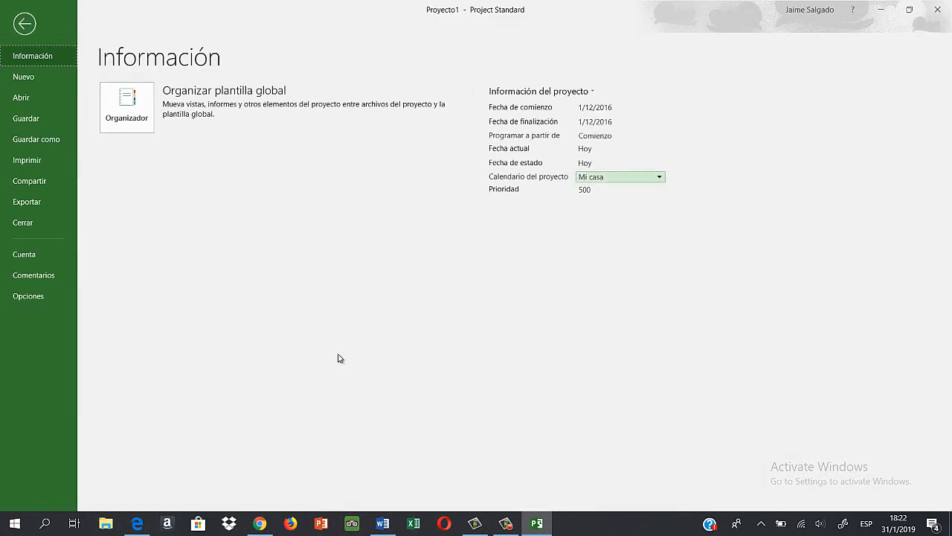
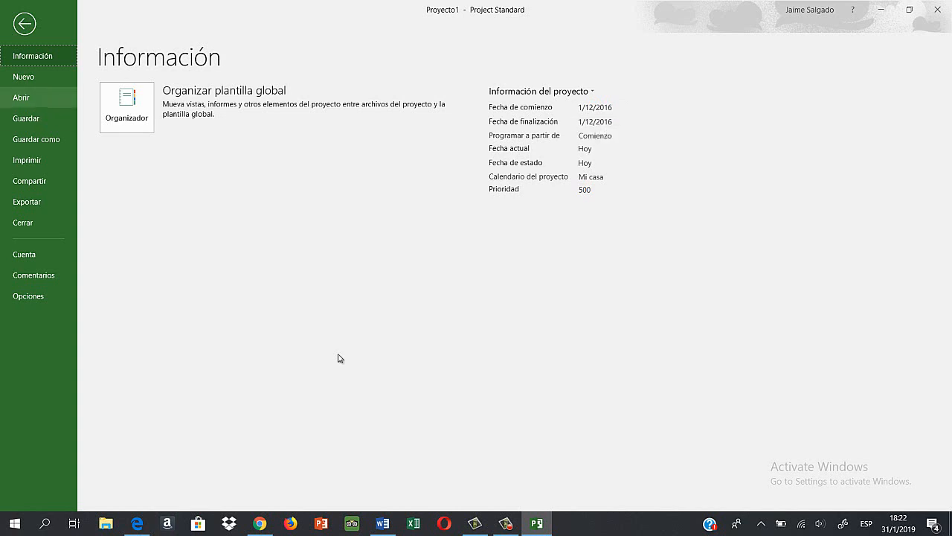
key(Escape)
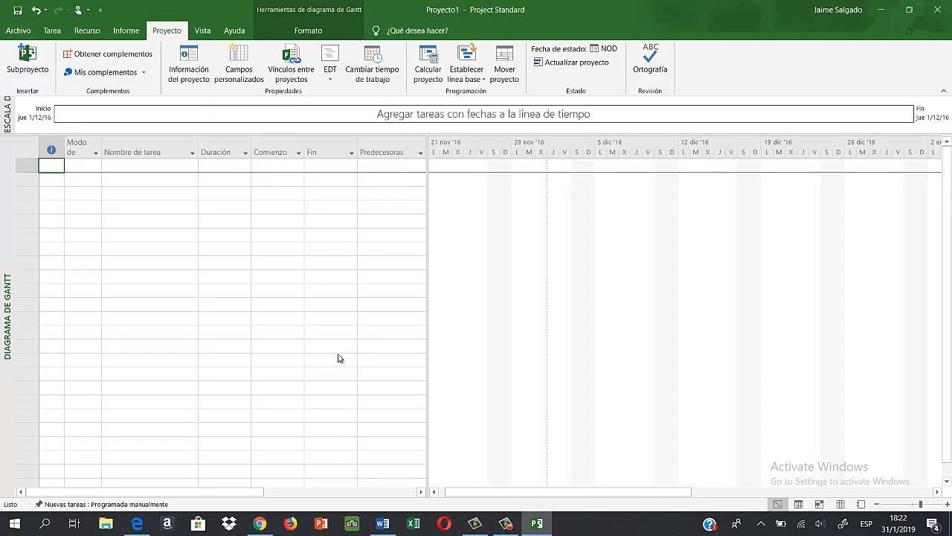
click(506, 523)
click(902, 470)
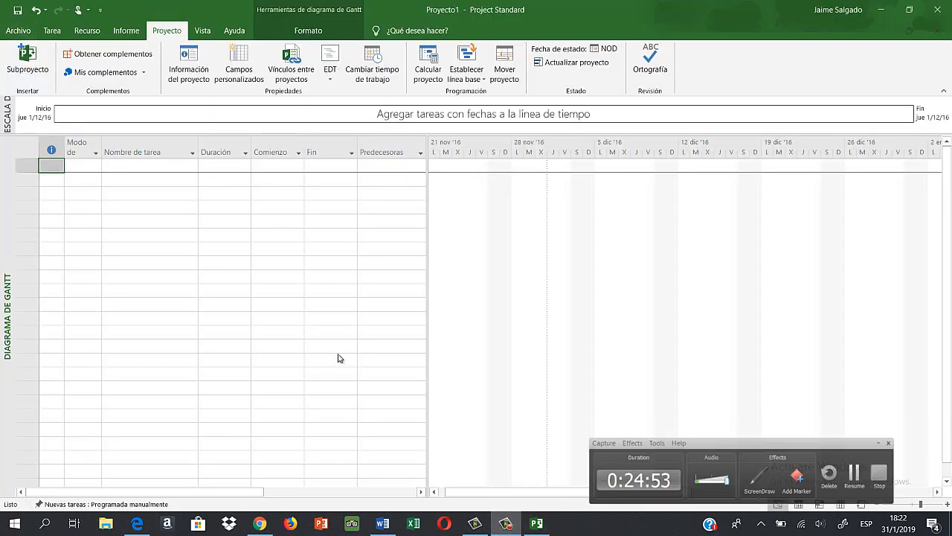
Check the save instruction in the exercise PDF and save the project to the Desktop as MI_CASA_1
click(137, 523)
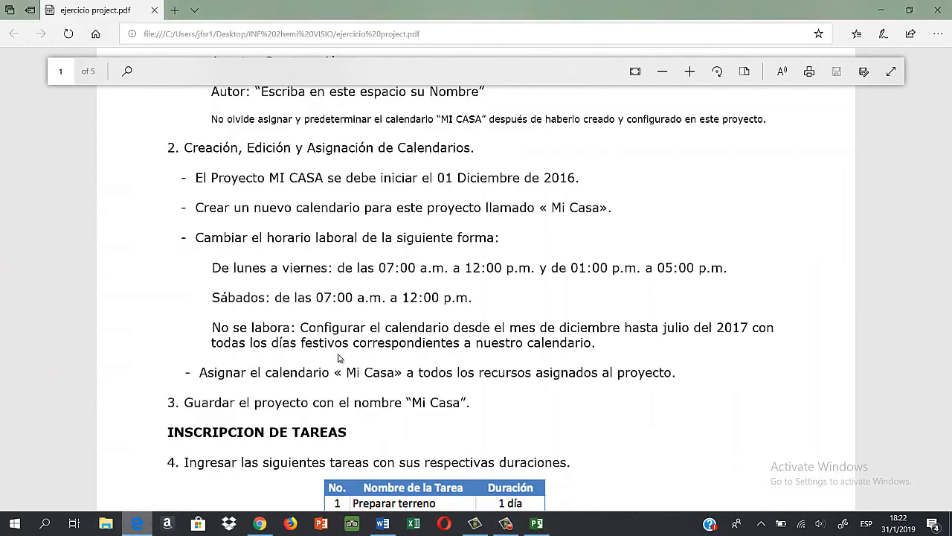
scroll(340, 356, down, 2)
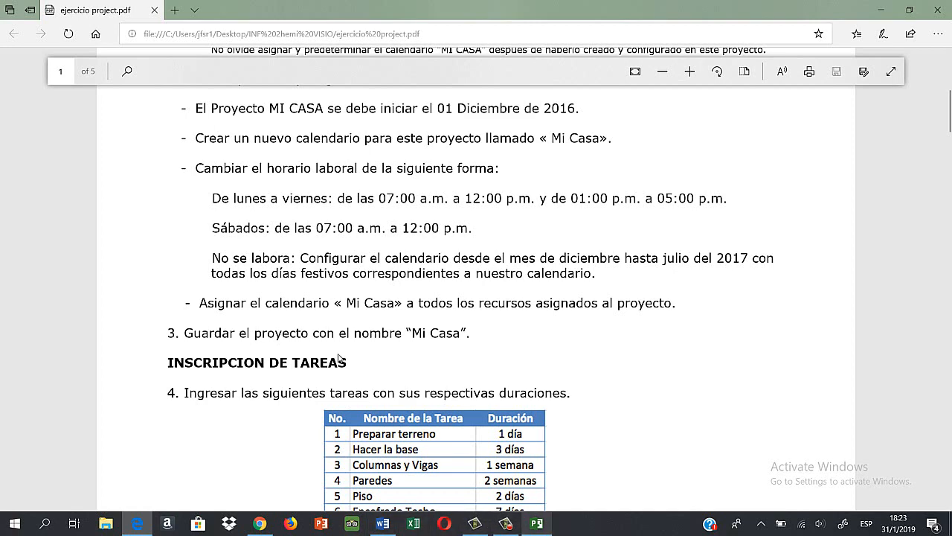
click(536, 523)
click(18, 31)
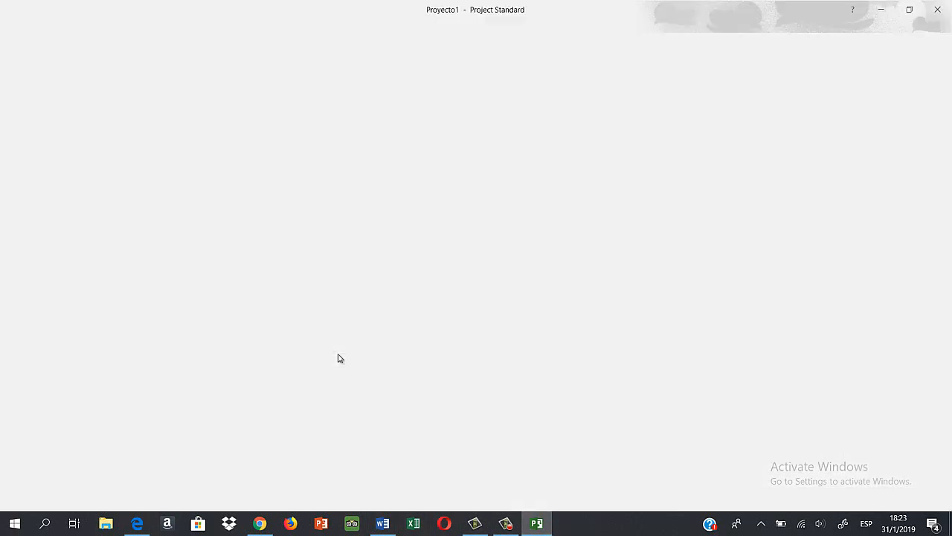
click(35, 139)
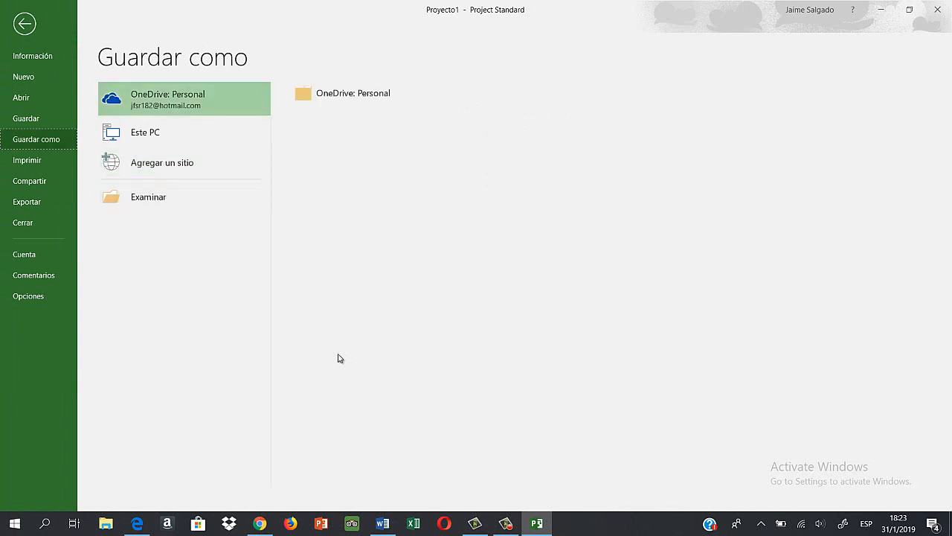
click(149, 198)
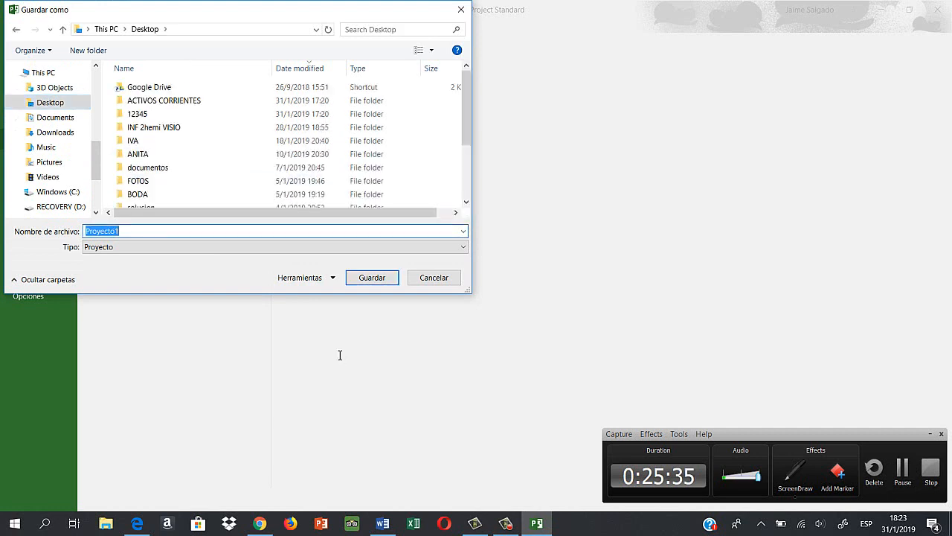
text(MI)
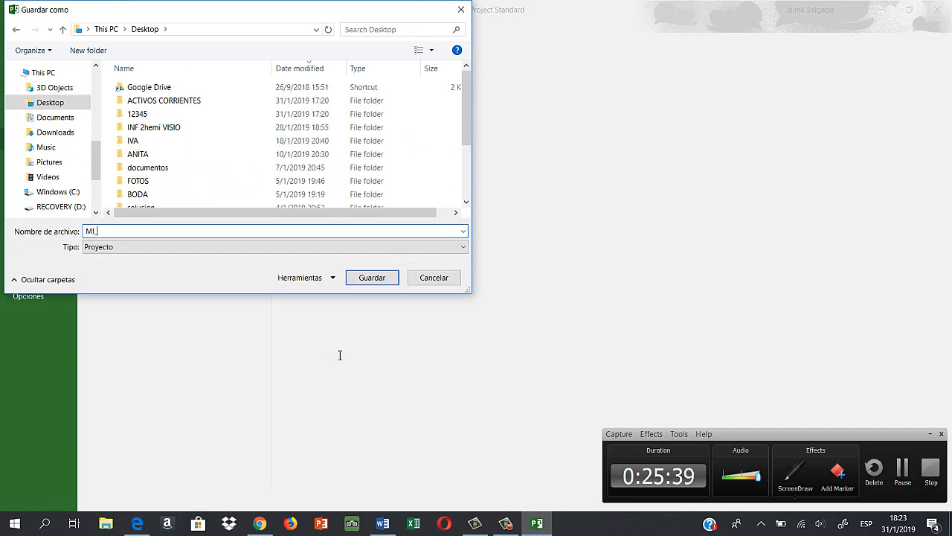
text(_CASA_1)
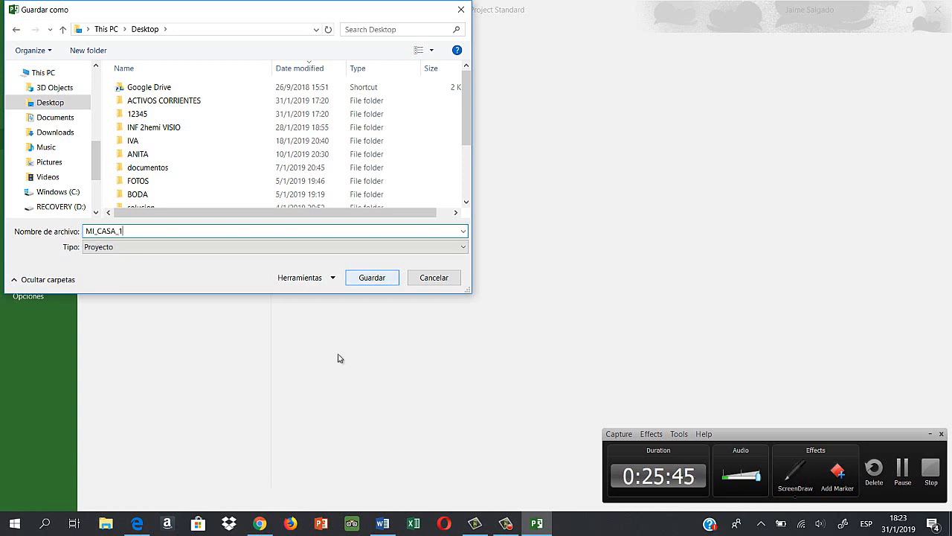
key(Return)
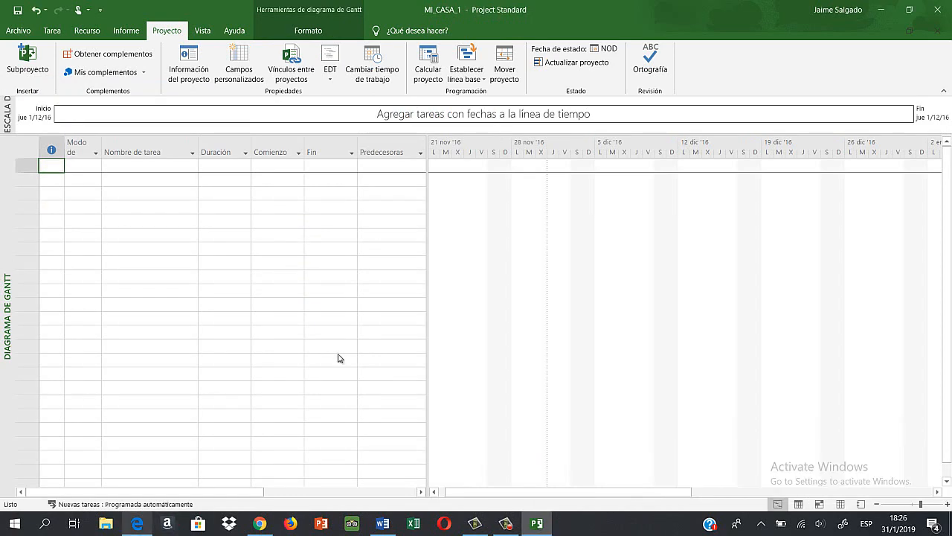
Read the task list with its durations under point 4 of the exercise PDF and return to the project
key(alt+Tab)
scroll(340, 355, down, 3)
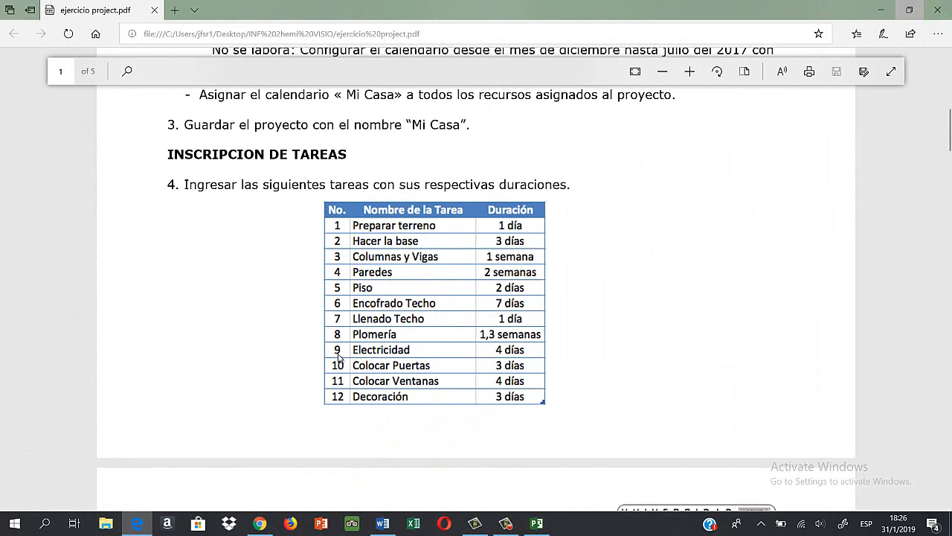
key(alt+Tab)
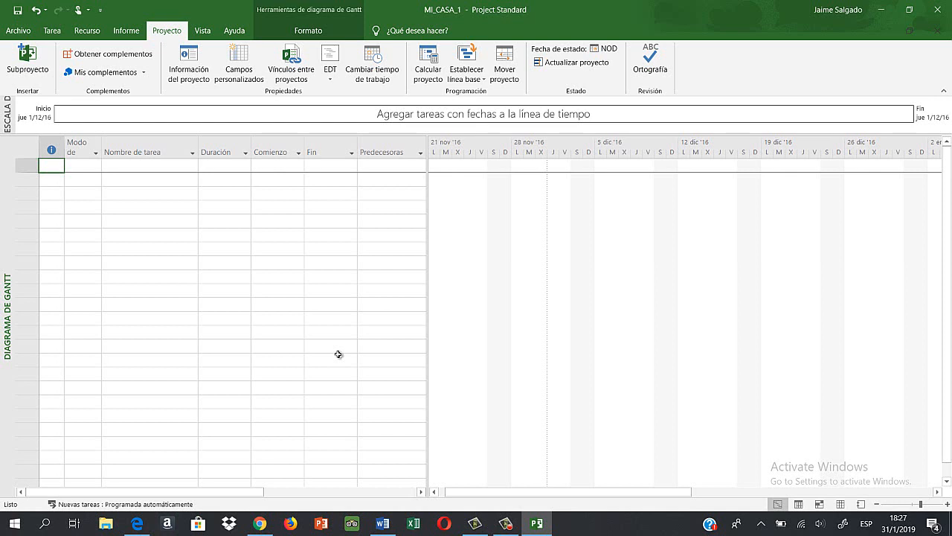
Enter the first task, Preparar Terreno, with a fixed duration of 1 día
key(Right)
key(Right)
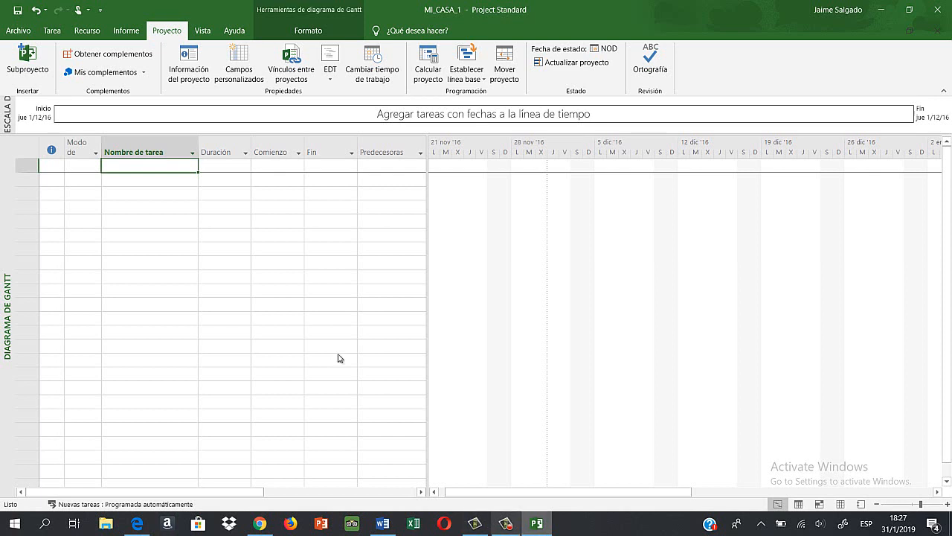
mouse_move(260, 524)
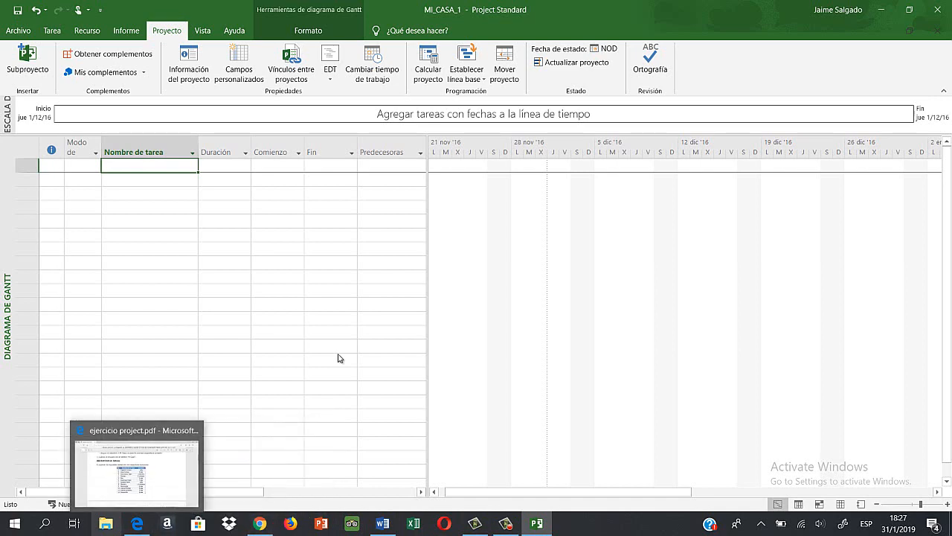
click(136, 523)
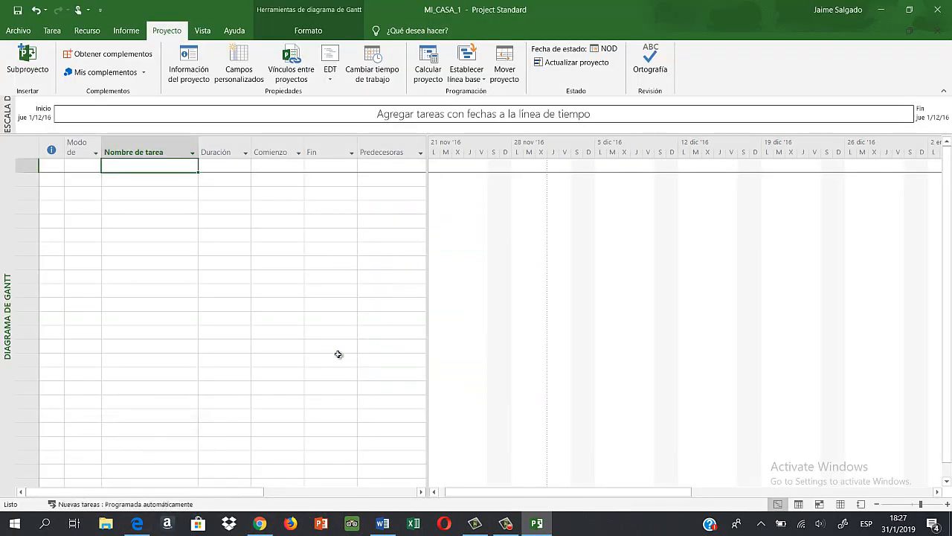
text(p)
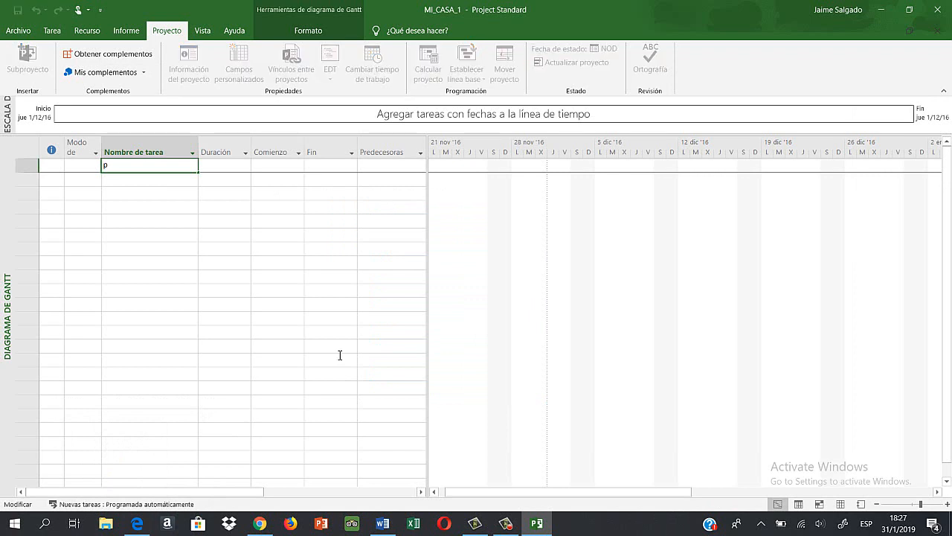
key(BackSpace)
text(Preparar Terreno)
key(Tab)
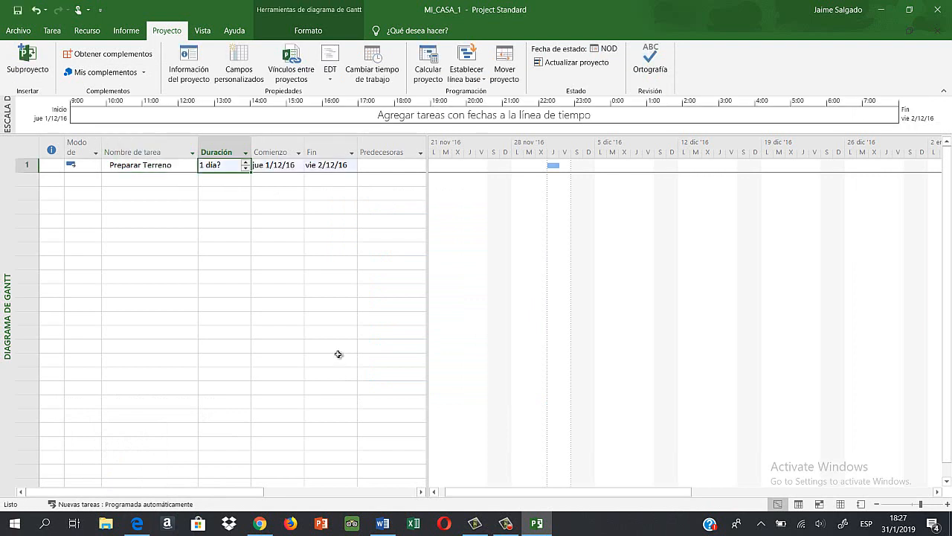
key(alt+Up)
key(alt+Down)
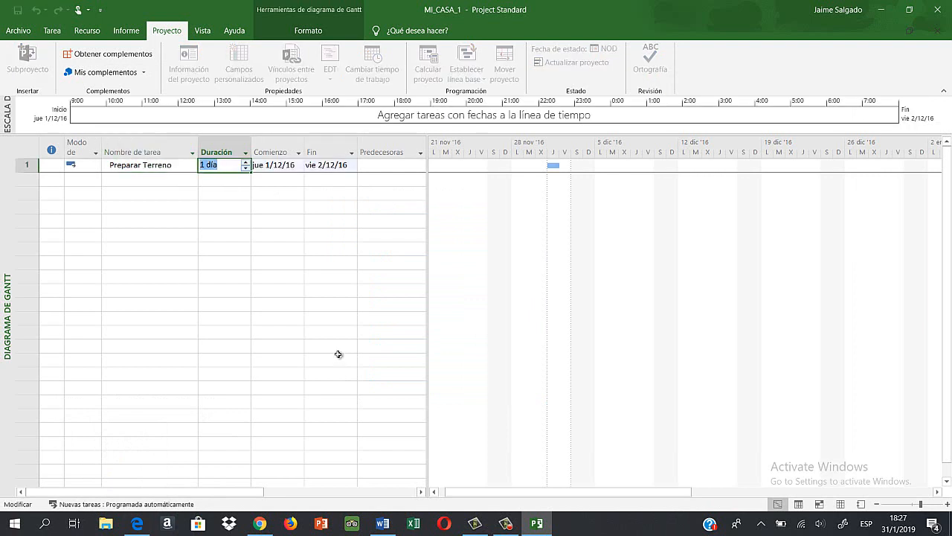
key(Return)
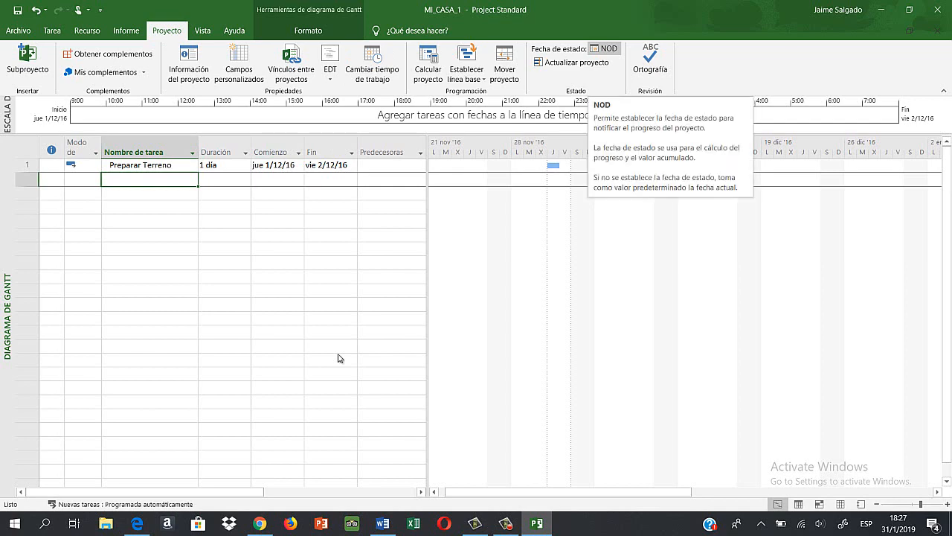
click(506, 523)
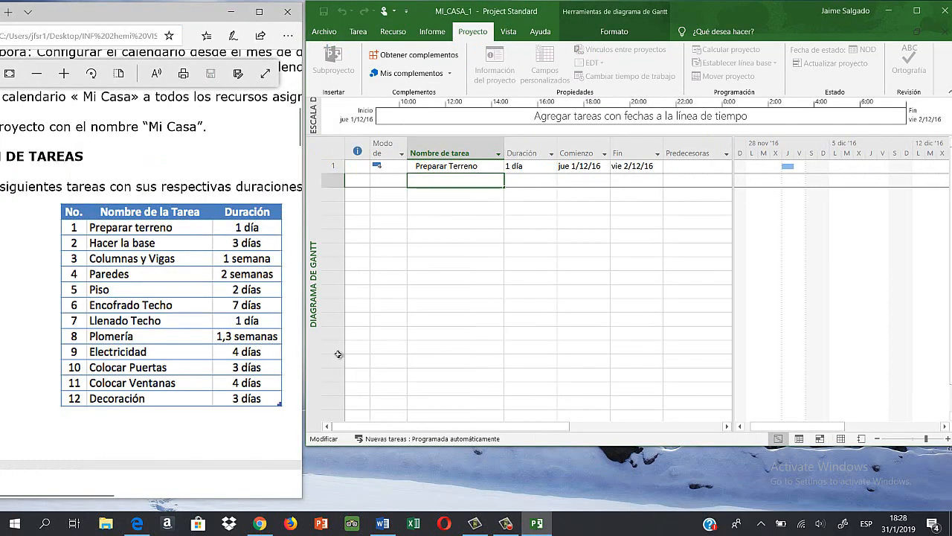
click(506, 523)
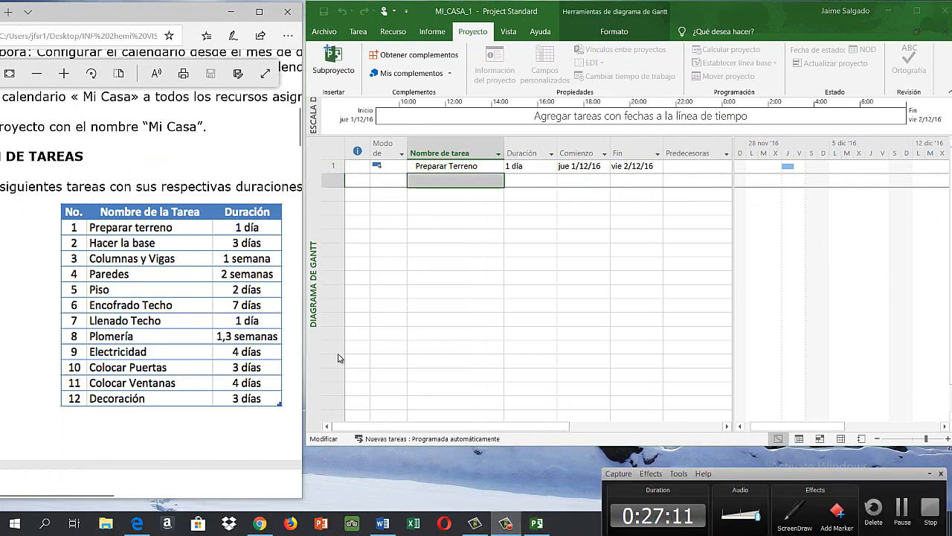
Add the second task, Hacer la base, with a duration of 3 días
click(337, 357)
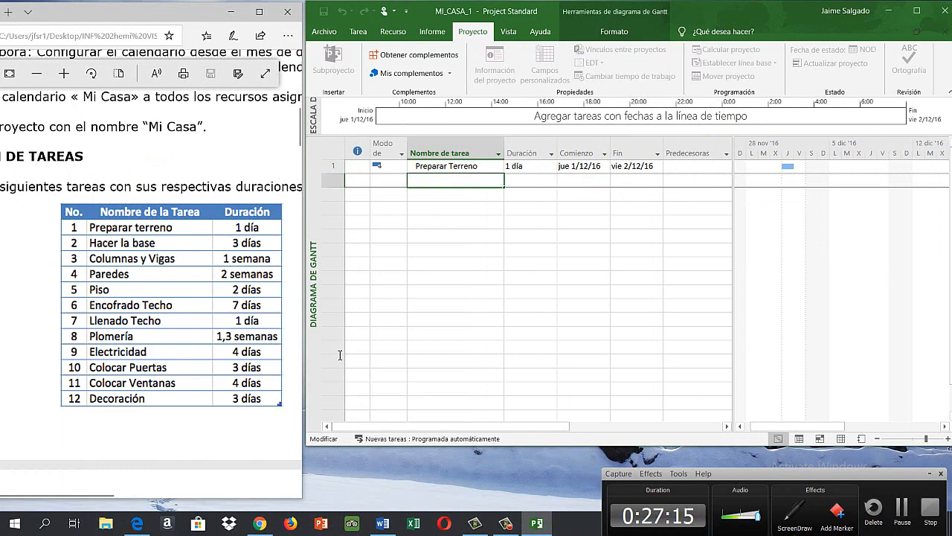
text(Hacer la base)
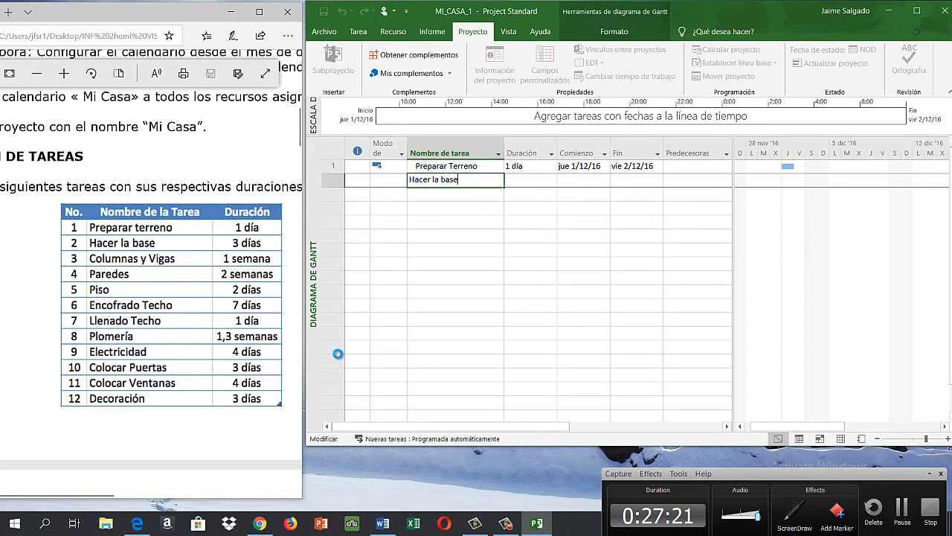
key(Tab)
key(alt+Up)
key(Up)
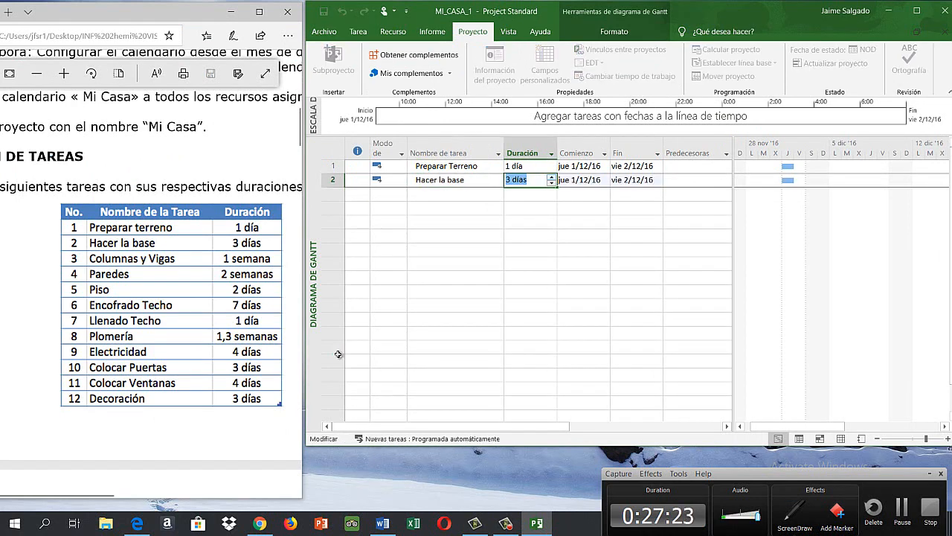
key(Return)
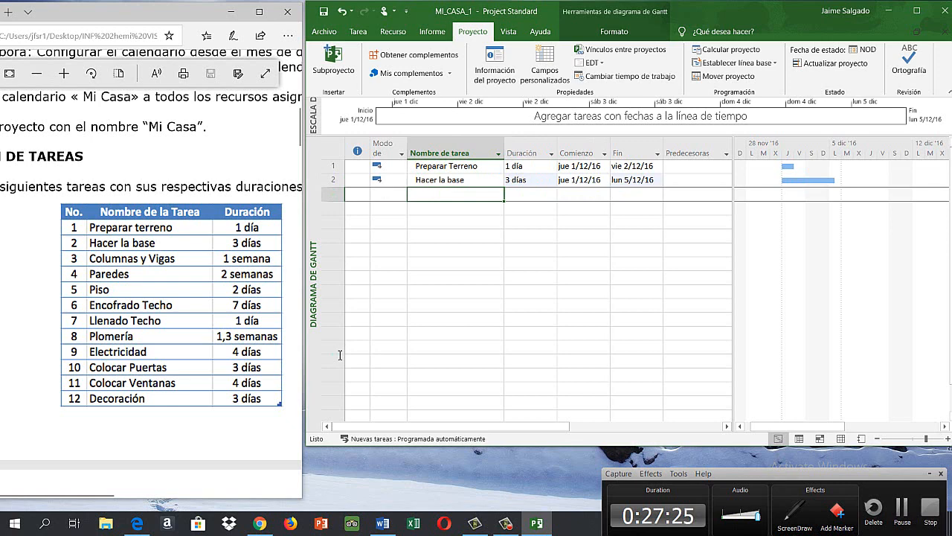
Add the third task, Columnas y Vigas, with a duration of 1 semana
text(Colu)
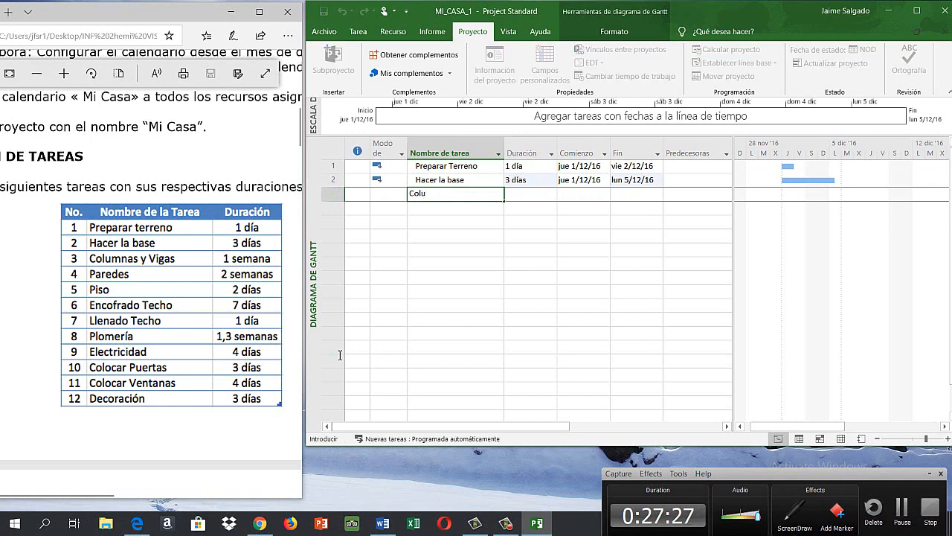
text(mnas y Vigas)
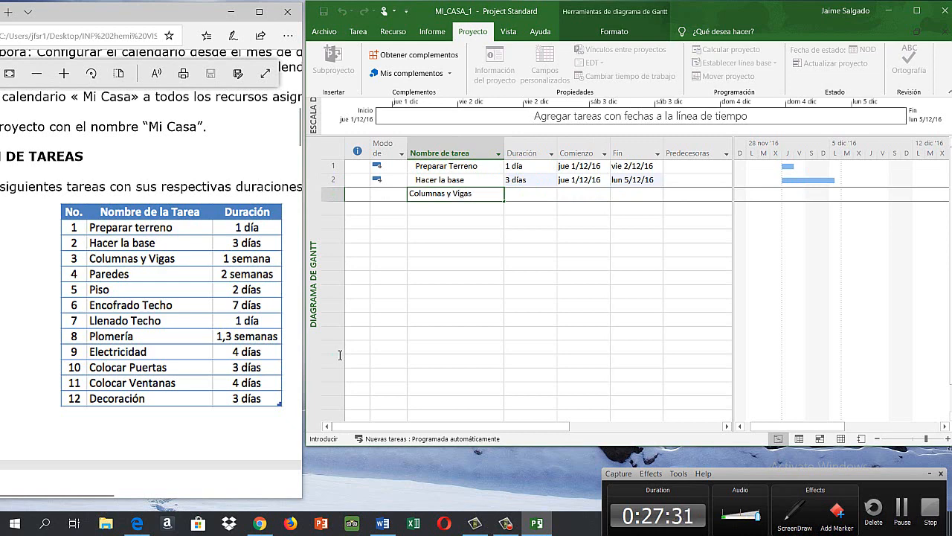
key(Tab)
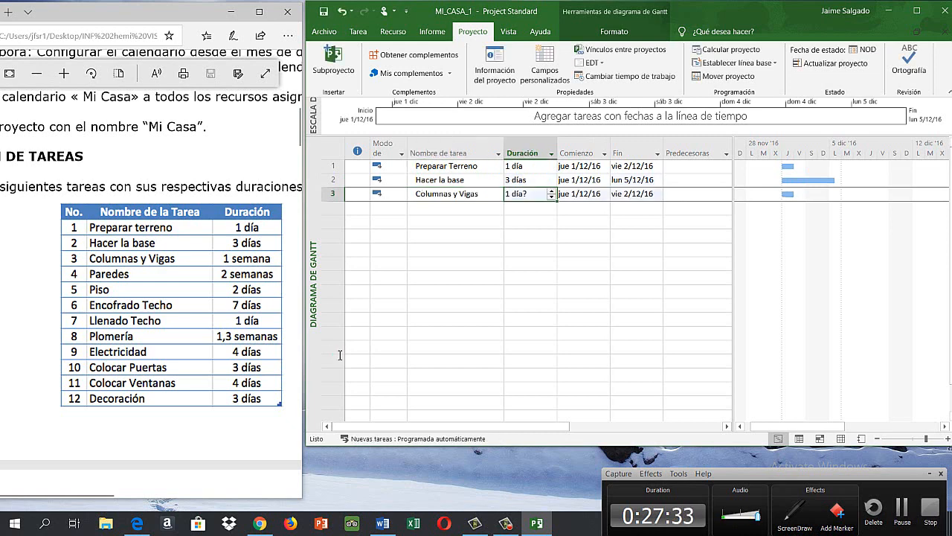
text(1 di)
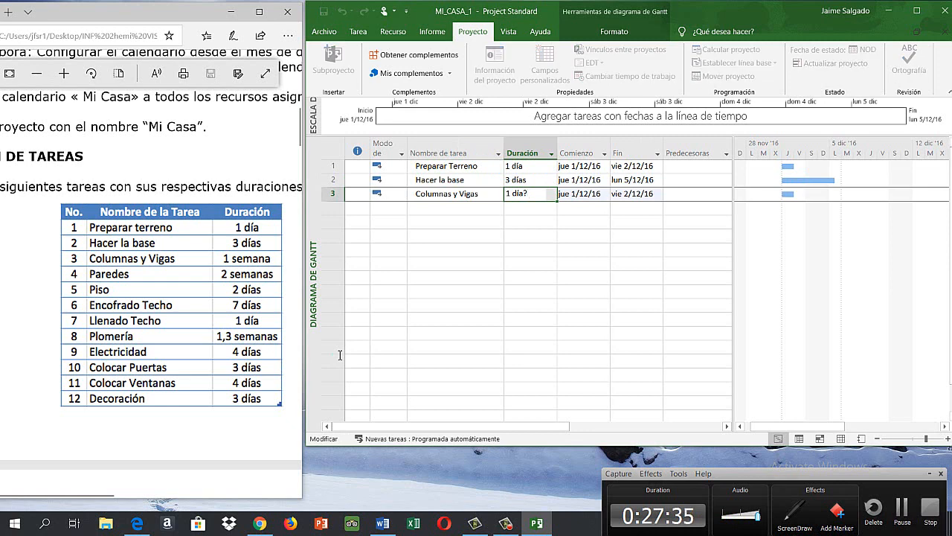
key(BackSpace)
key(BackSpace)
text(semana)
key(Return)
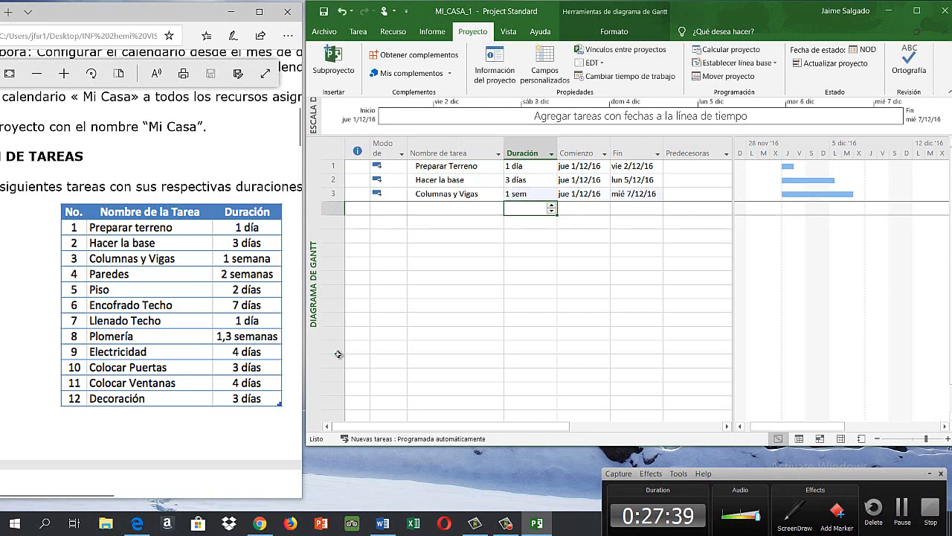
Add the fourth task, Paredes, with a duration of 2 semanas
key(Left)
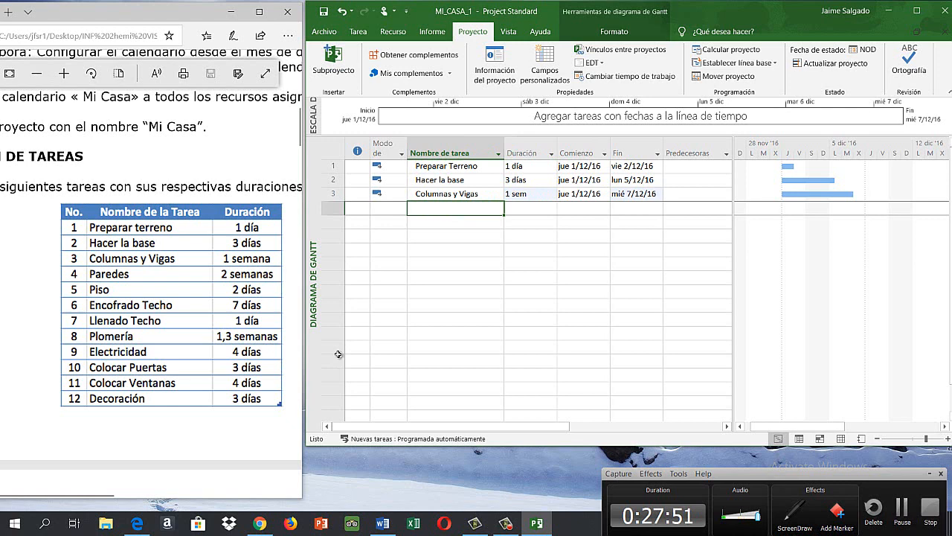
text(Pa)
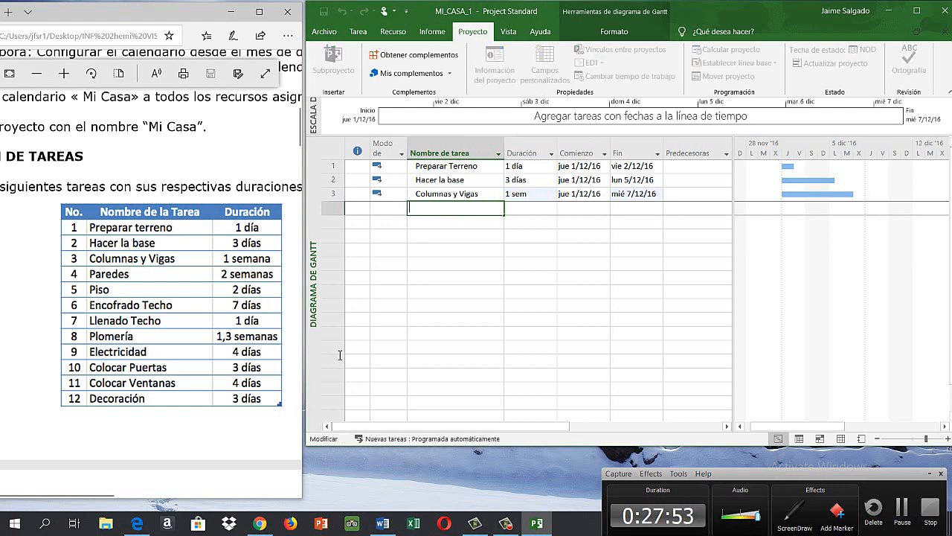
text(red)
key(Tab)
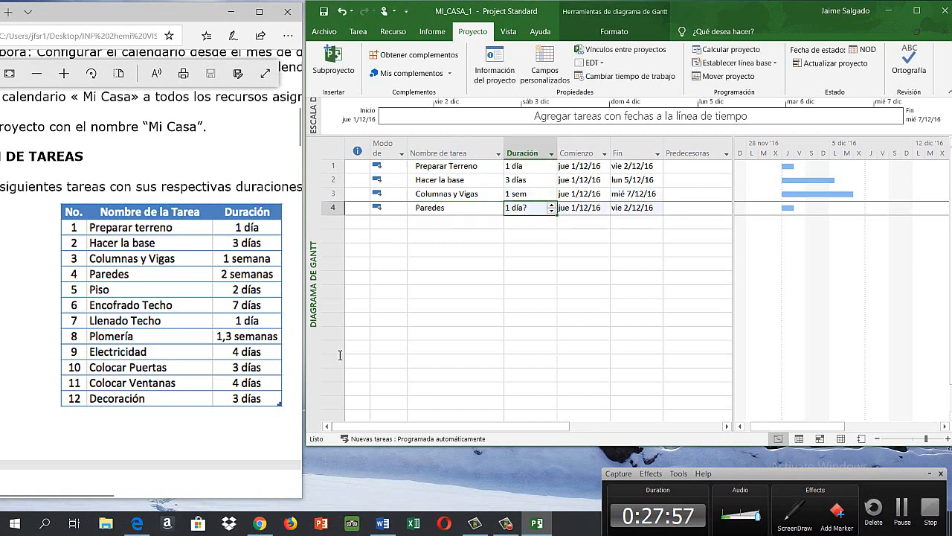
text(1 d)
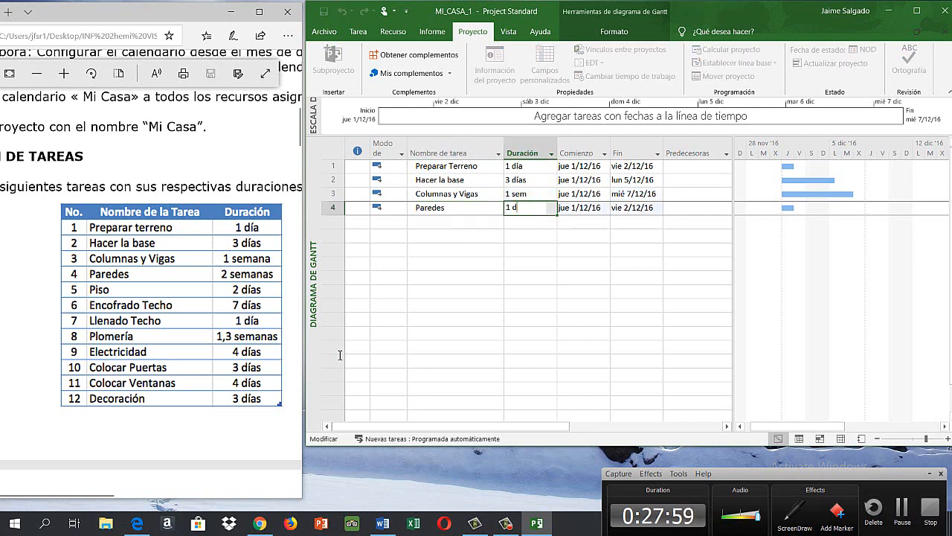
text( semanas)
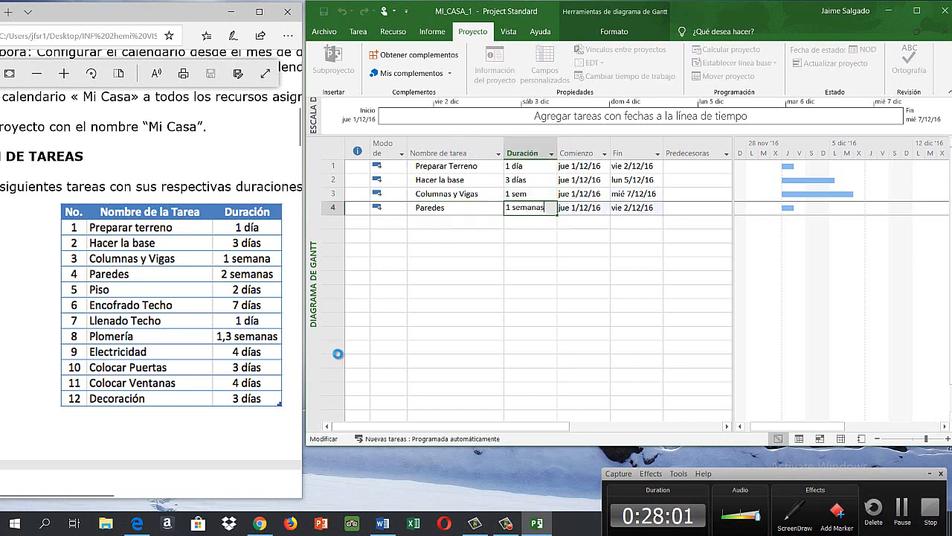
key(Return)
key(Left)
key(Up)
key(Right)
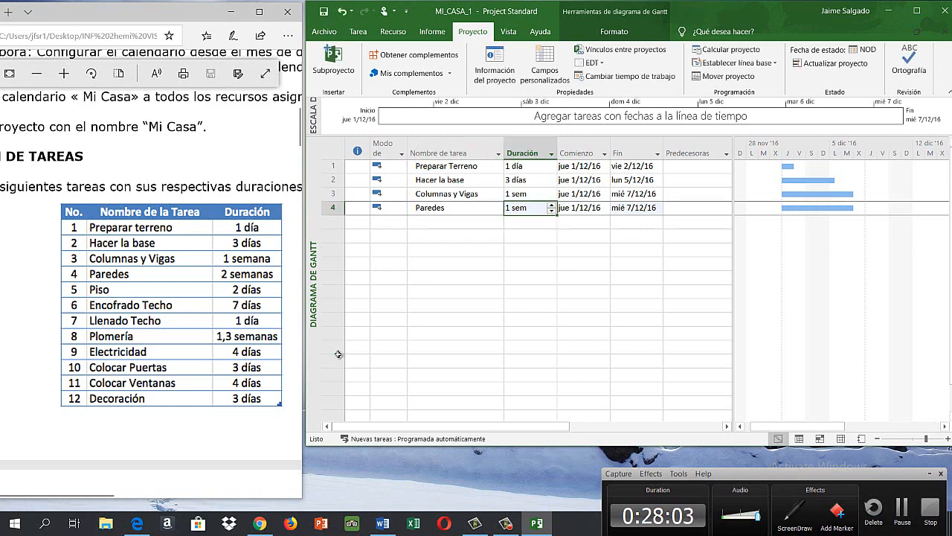
key(alt+Up)
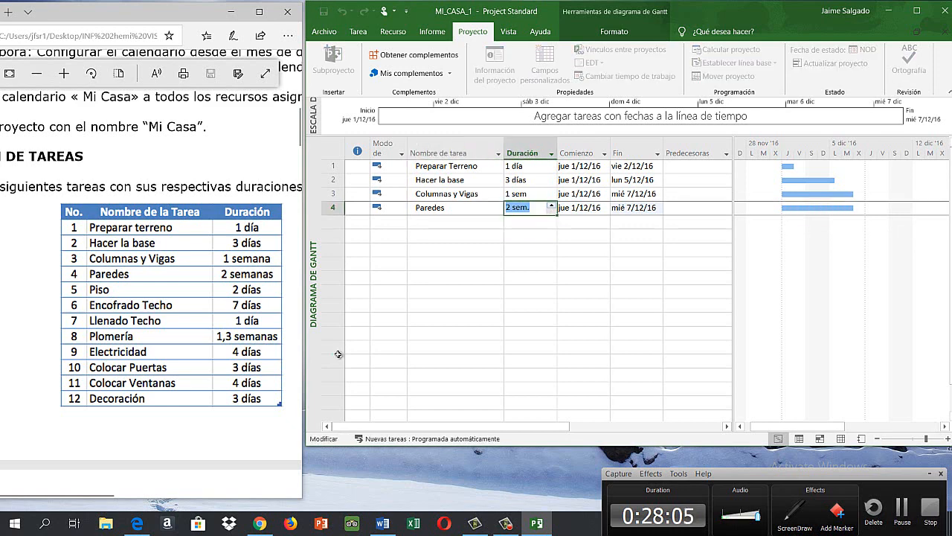
key(Return)
key(Left)
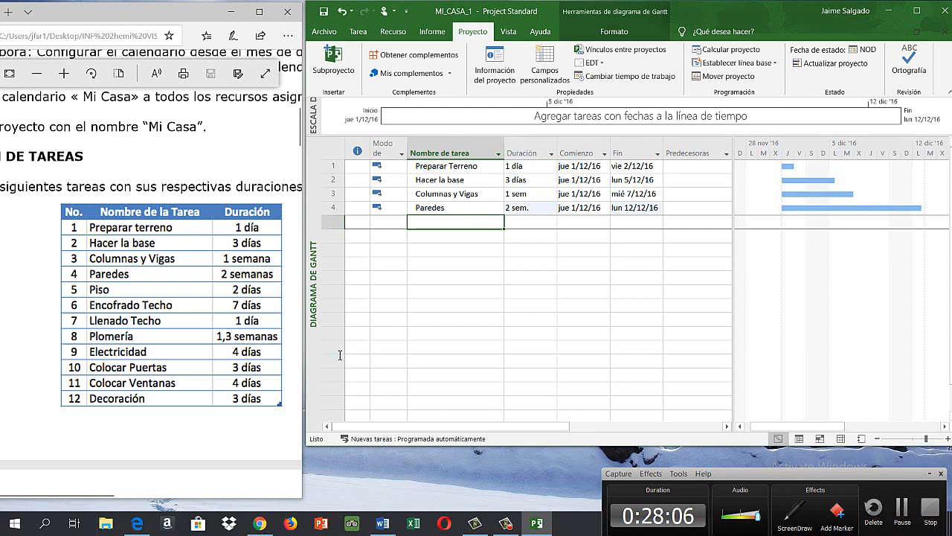
Add the task "Piso" below "Paredes" with a duration of 2 días
text(Piso)
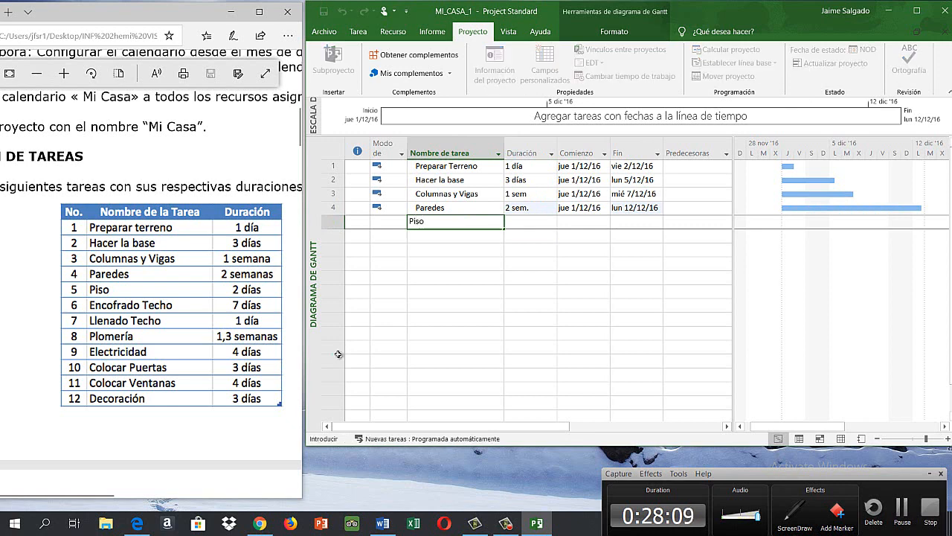
key(Tab)
text(2 días)
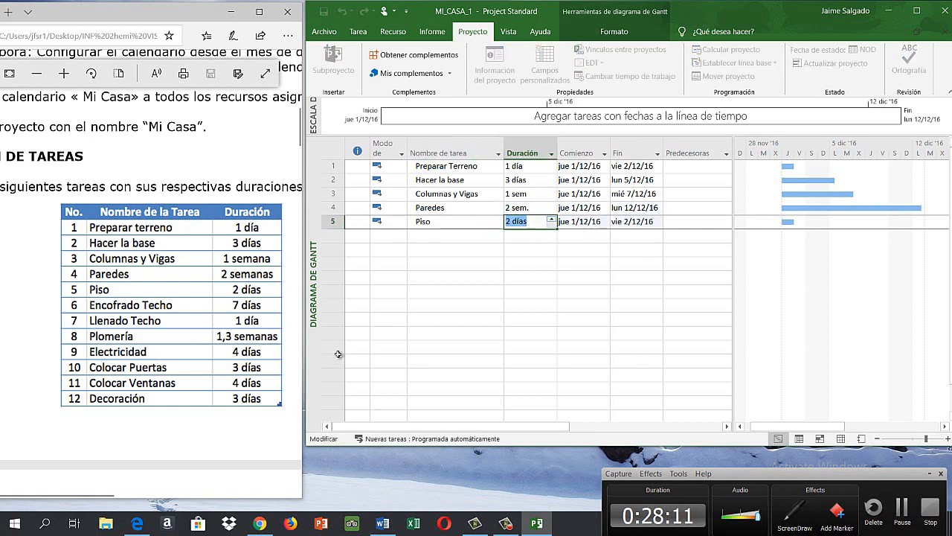
key(Return)
key(Left)
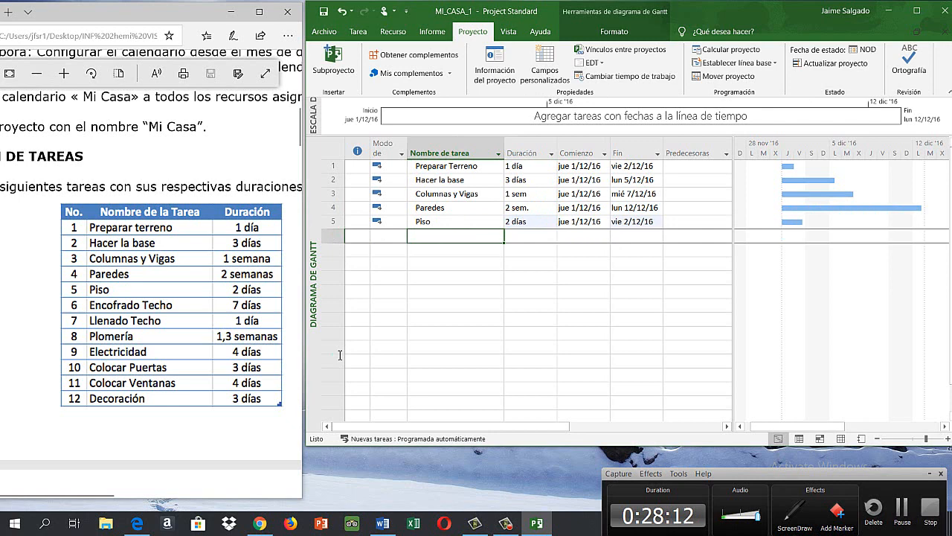
Add the task "Encofrado techo" below "Piso" with a duration of 7 días
text(Enc)
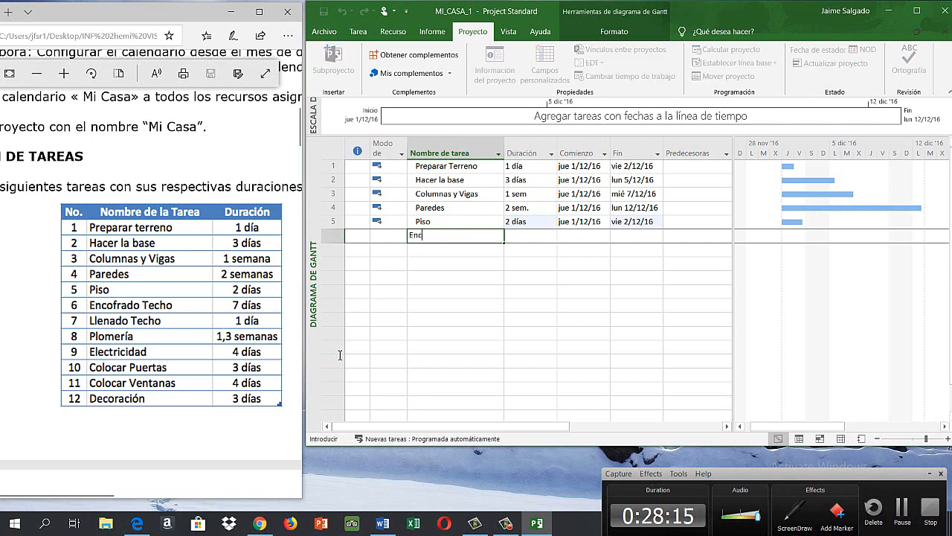
text(ofrado techo)
key(Tab)
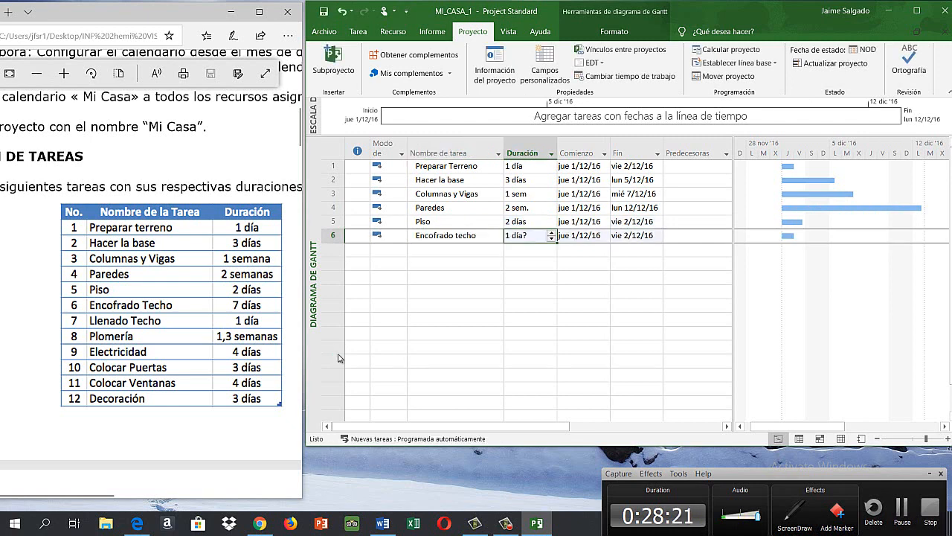
text(4)
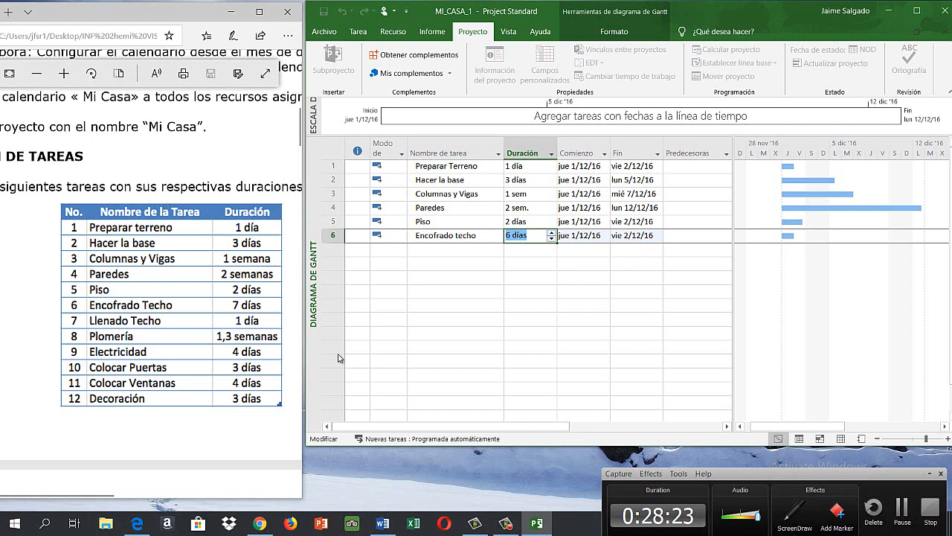
key(Up)
key(Return)
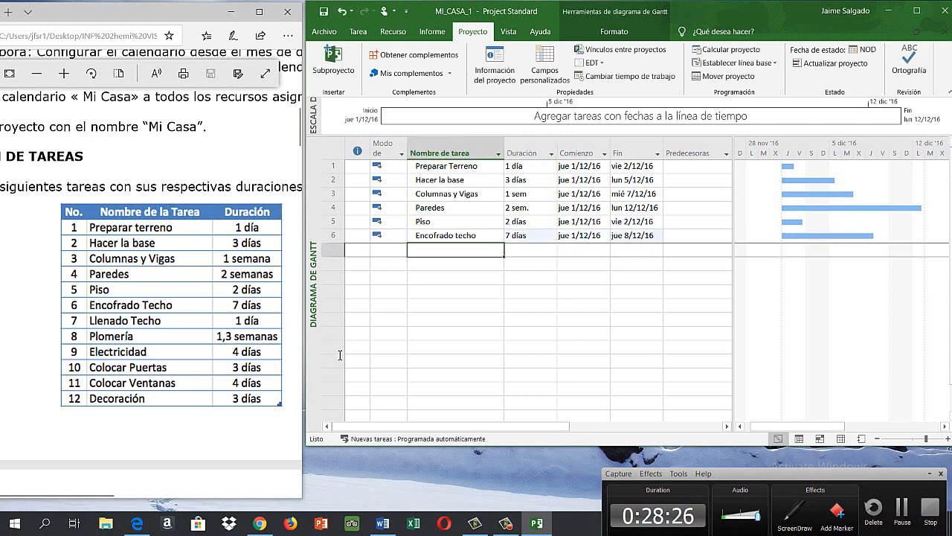
Add the task "Llenado techo" below "Encofrado techo" with a duration of 1 día
text(Ll)
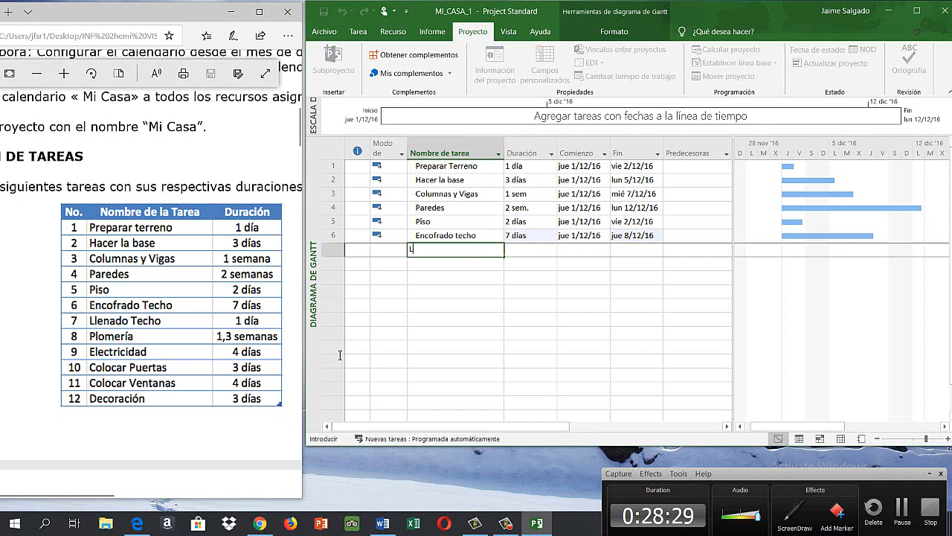
text(enado techo)
key(Tab)
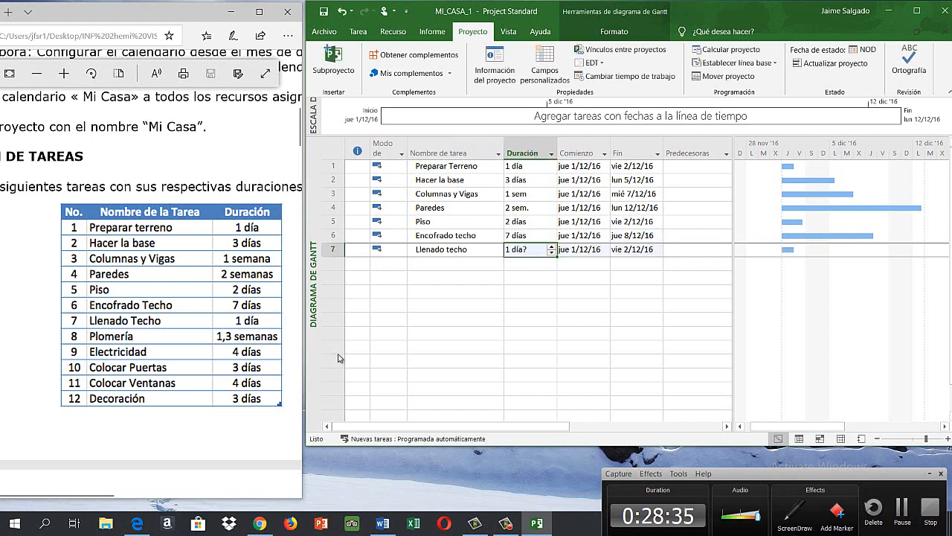
key(alt+Up)
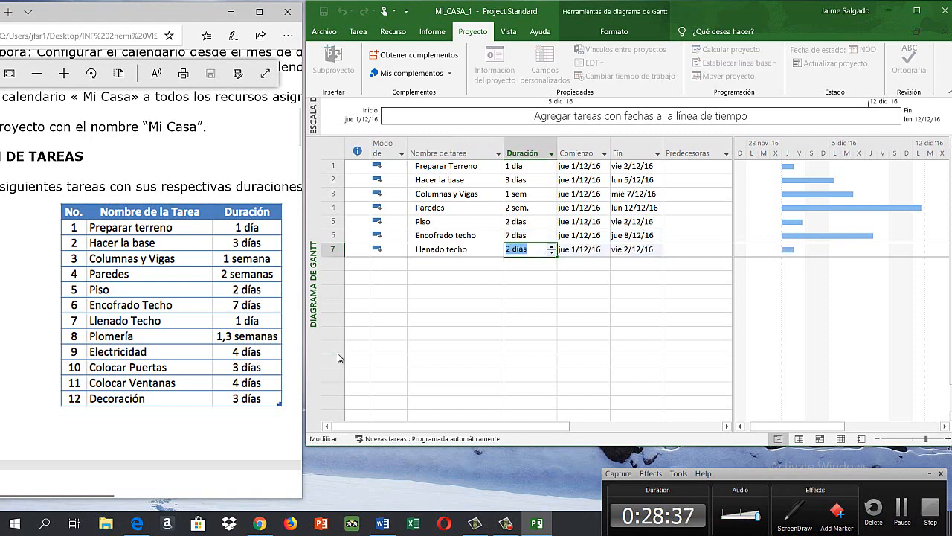
key(Return)
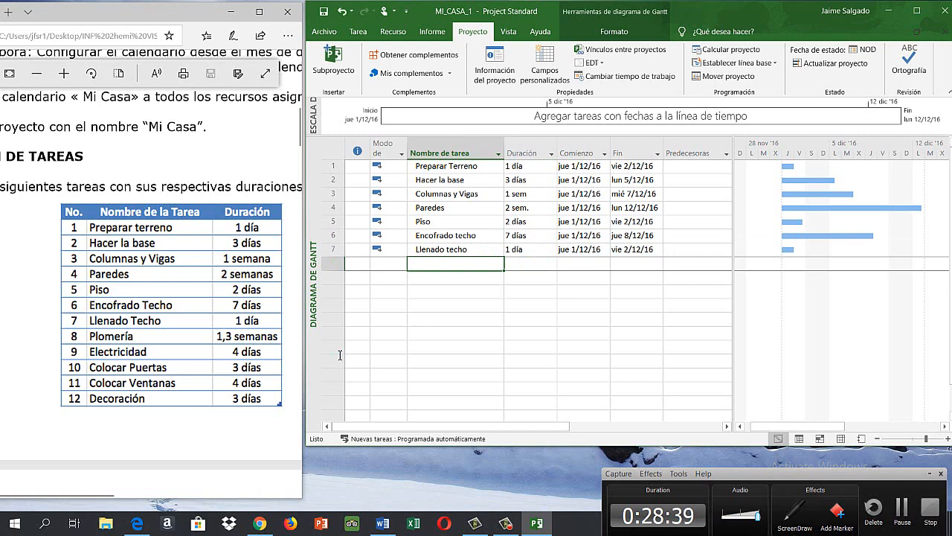
Add the task "Plomería" below "Llenado techo" with a duration of 1,3 semanas
text(Plome)
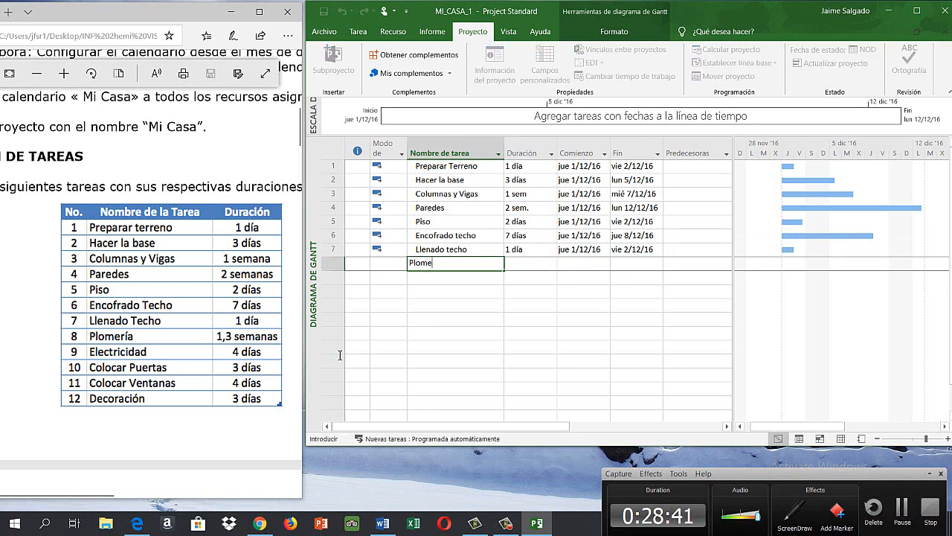
text(ría)
key(Tab)
key(shift+F2)
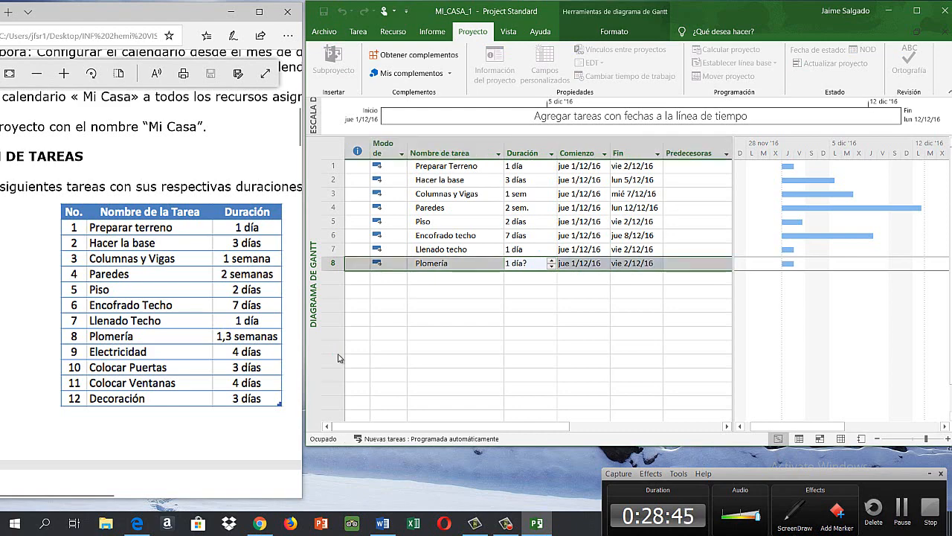
key(Return)
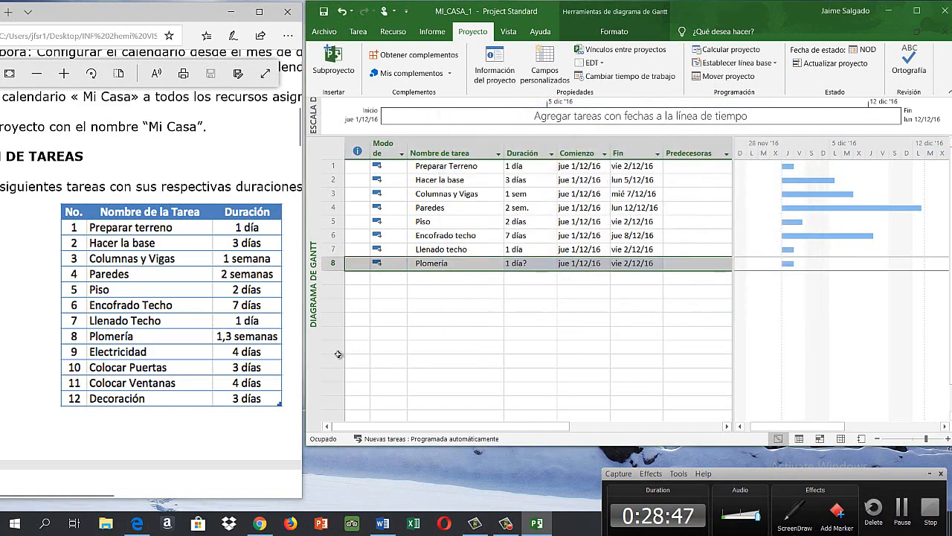
text(1)
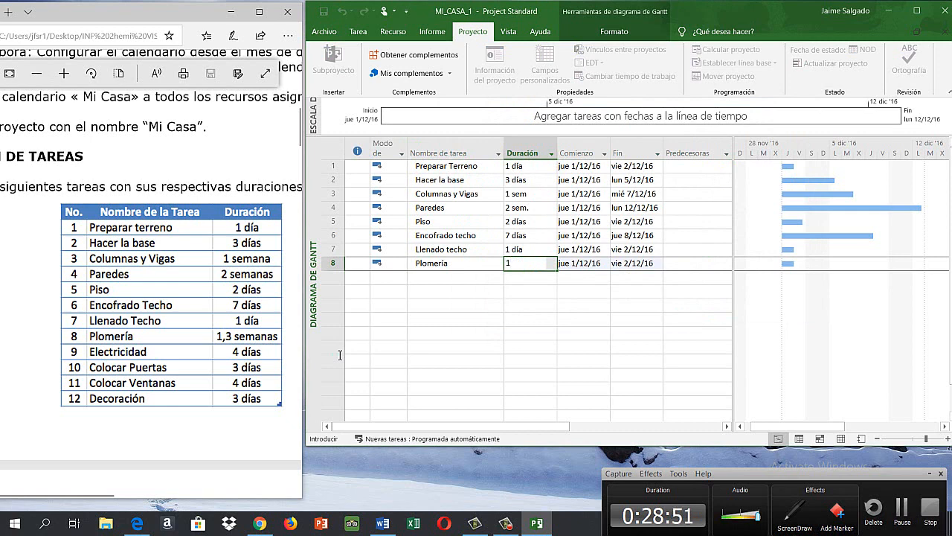
text(,3 semanas)
key(Return)
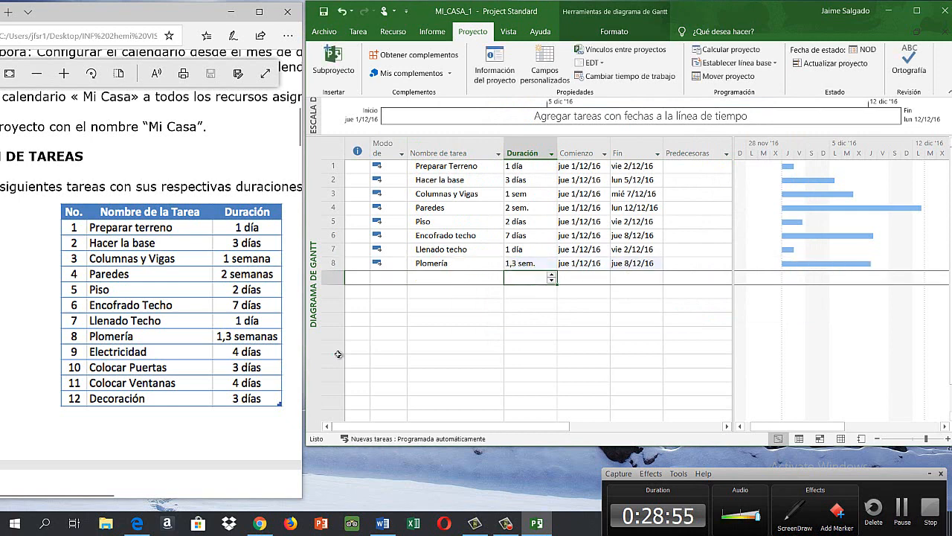
key(Left)
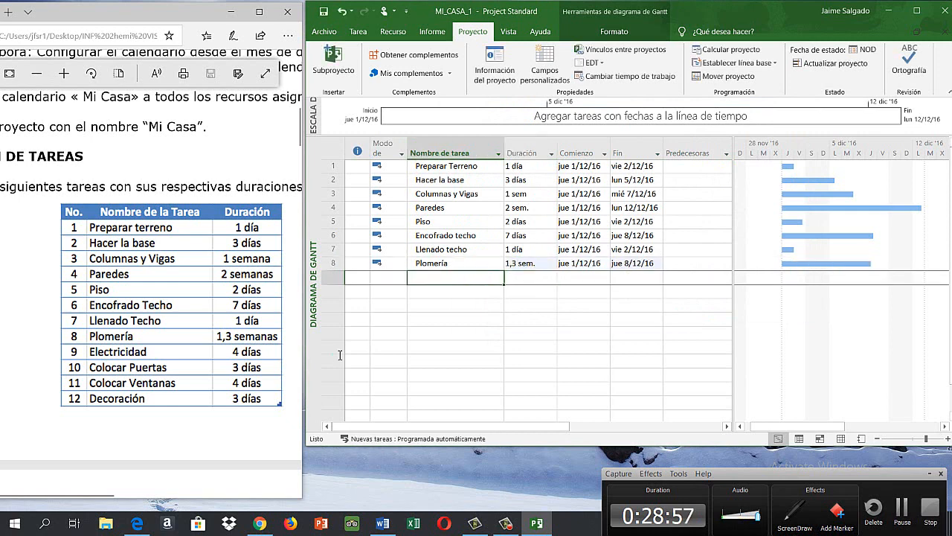
Add the task "Electricidad" below "Plomería" with a duration of 4 días
text(Ele)
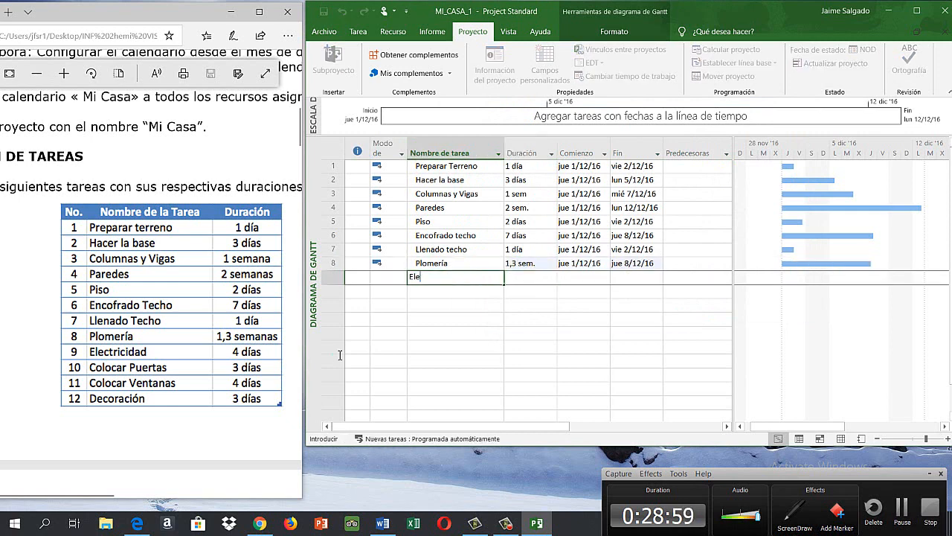
text(ctricidad)
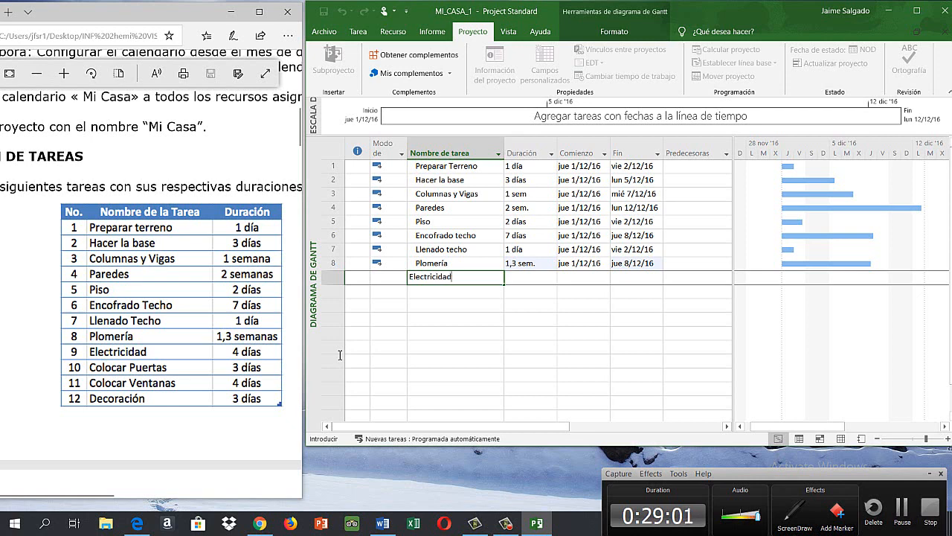
key(Tab)
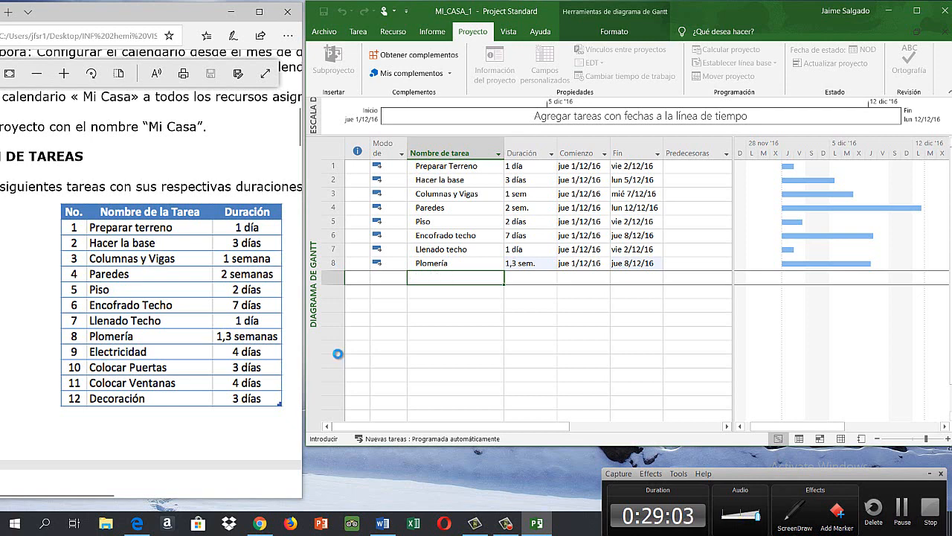
text(4 días)
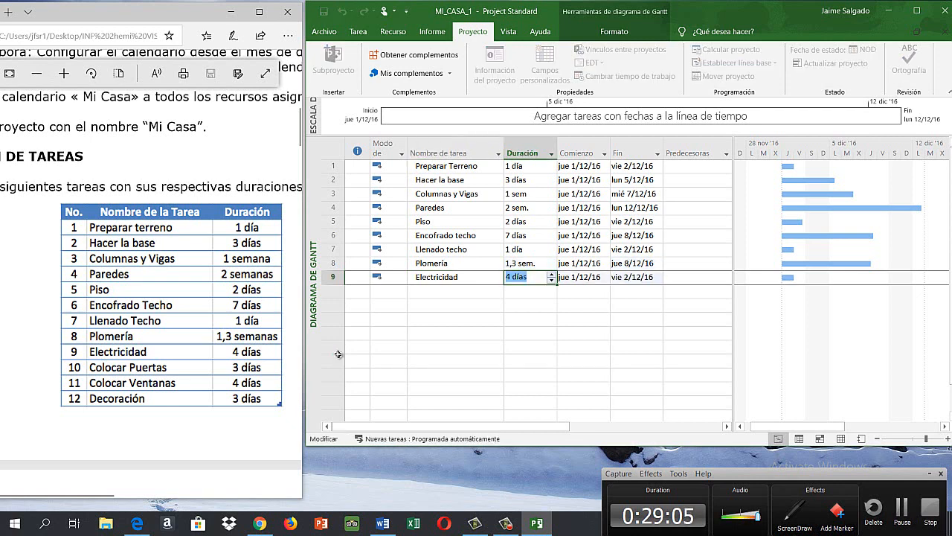
key(Return)
Add the task "Colocar puertas" below "Electricidad" with a duration of 3 días
text(C)
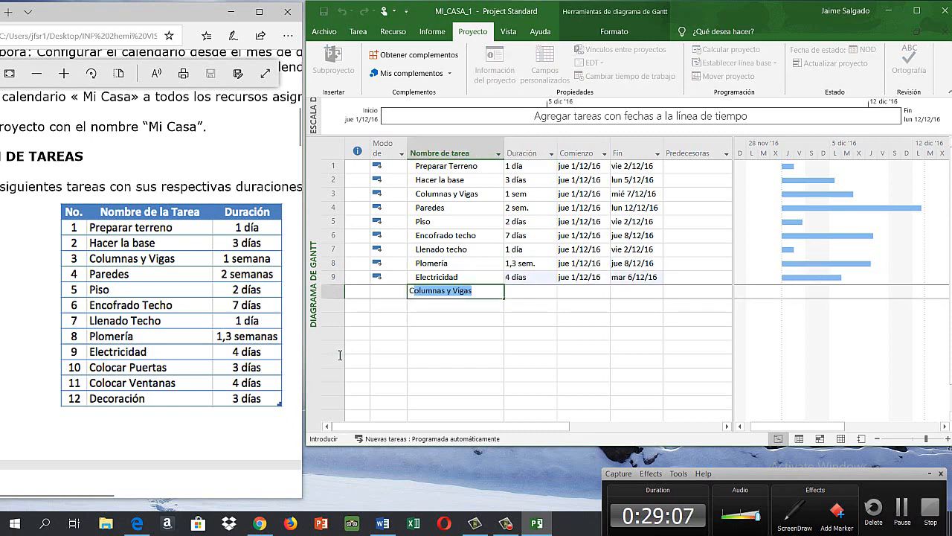
text(olocar puertas)
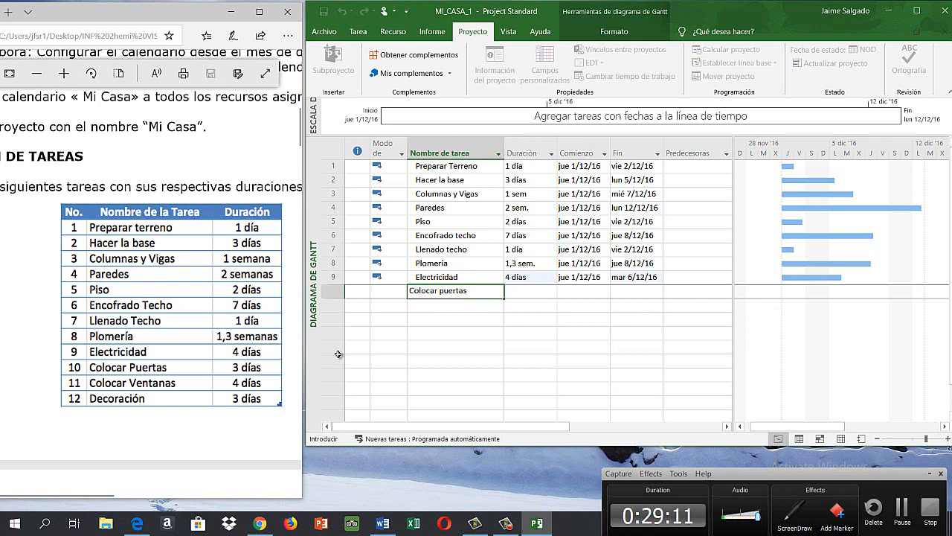
key(Tab)
key(alt+Up)
key(alt+Up)
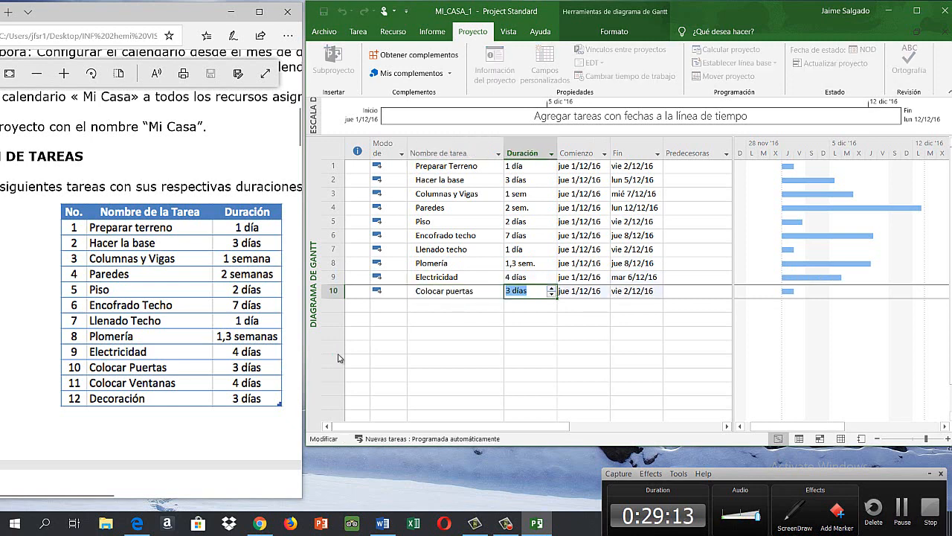
key(Return)
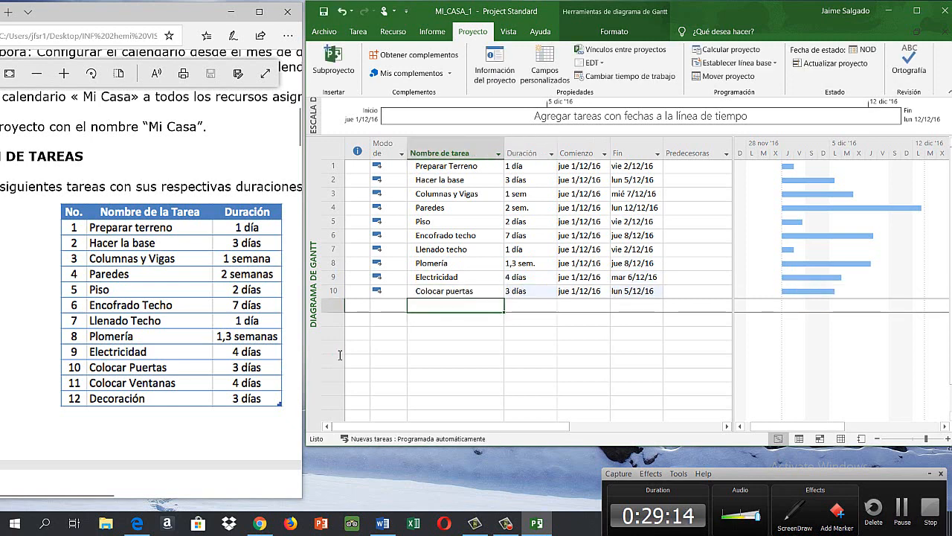
Add the task "Colocar ventanas" below "Colocar puertas" with a duration of 4 días
text(Colocar )
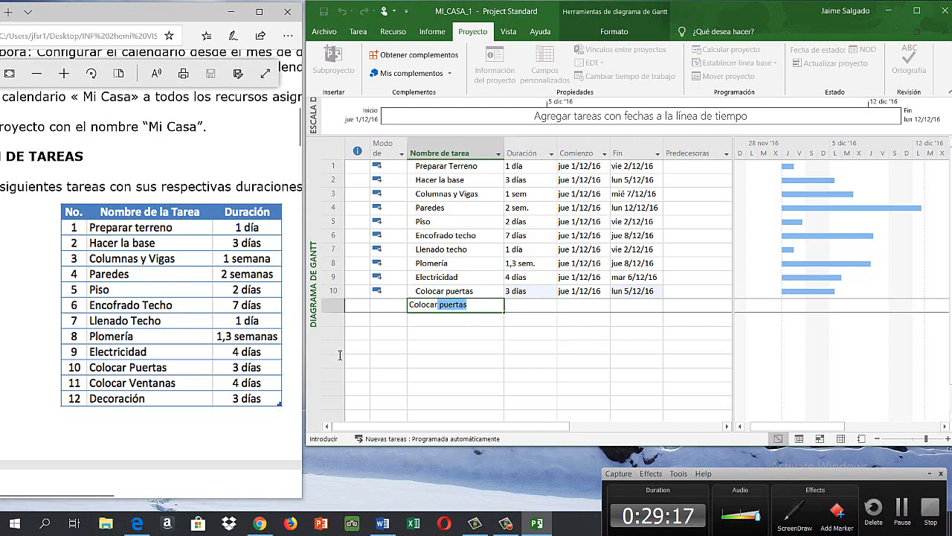
text(ventanas)
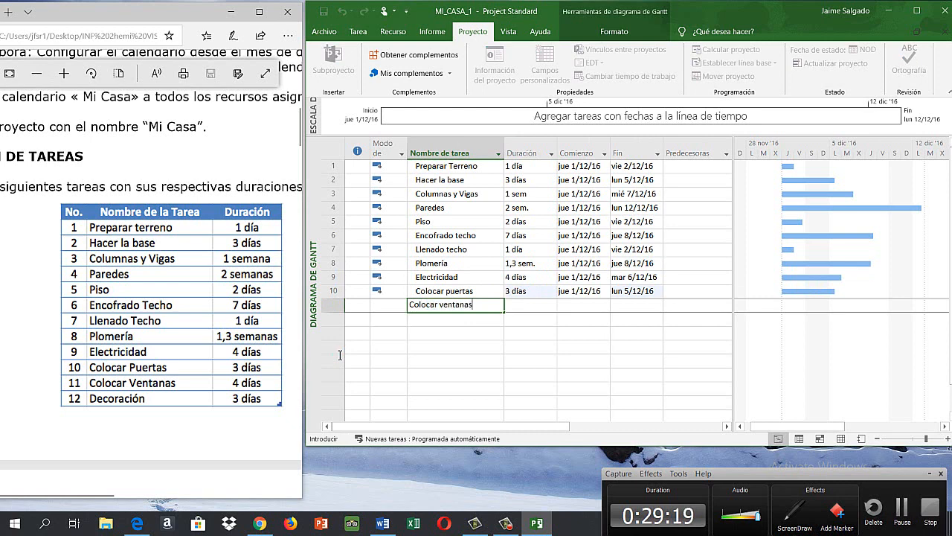
key(Tab)
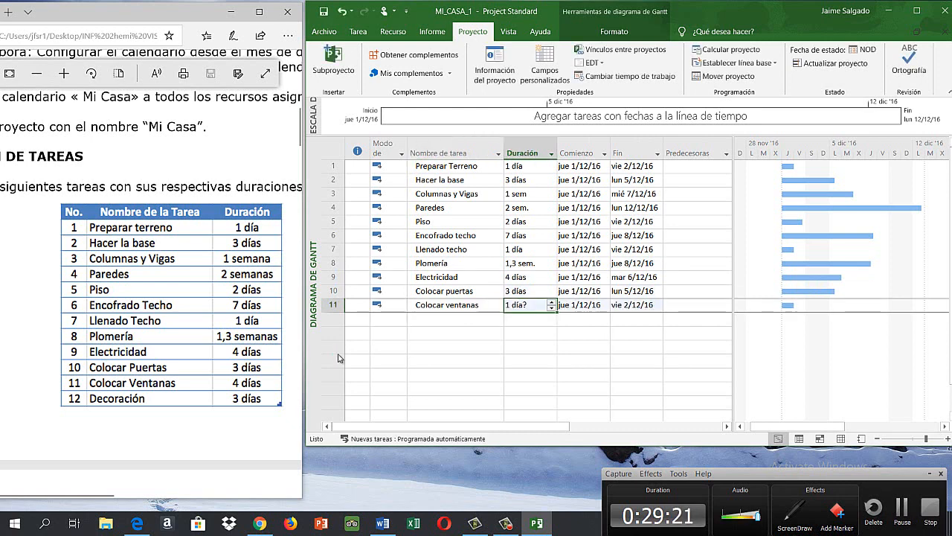
key(BackSpace)
text(4)
key(Return)
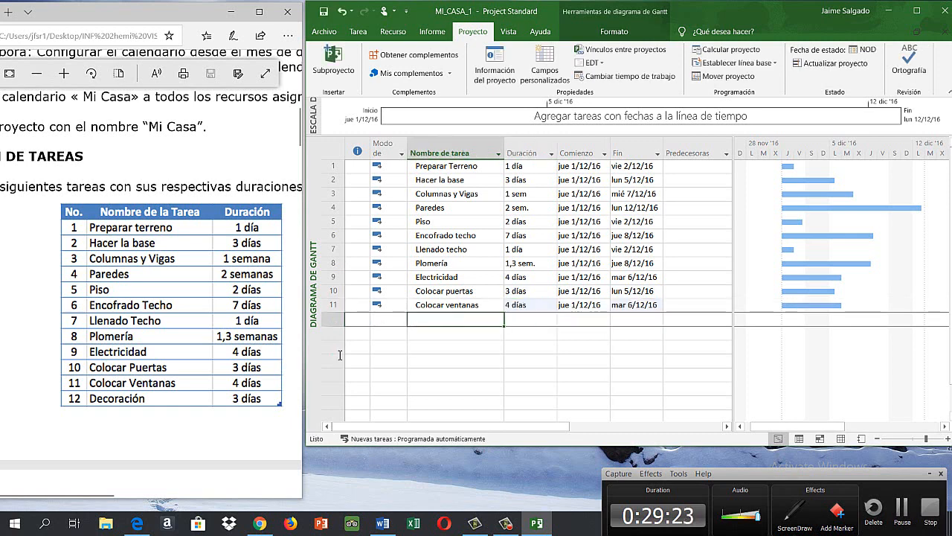
Add the task "Decoración" as the last row of the task list with a duration of 3 días
text(Dec)
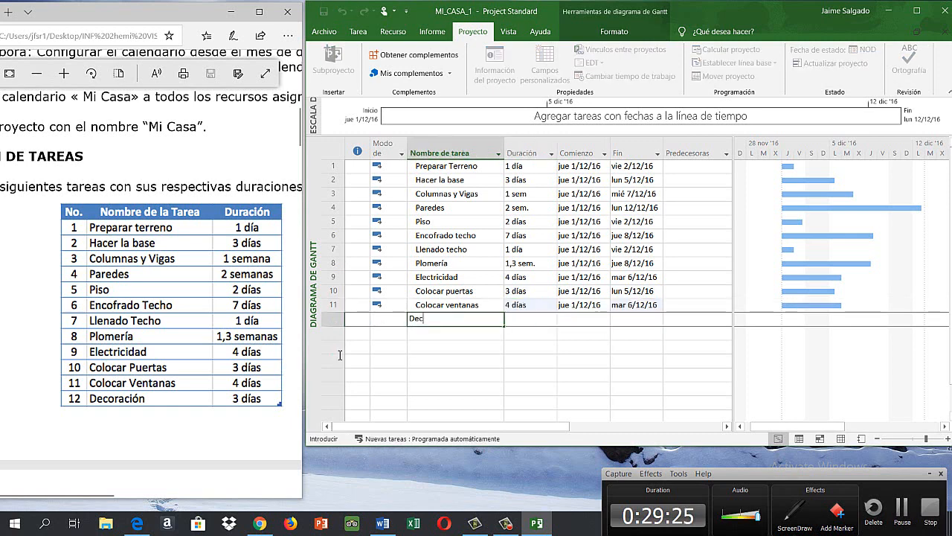
text(oración)
key(Tab)
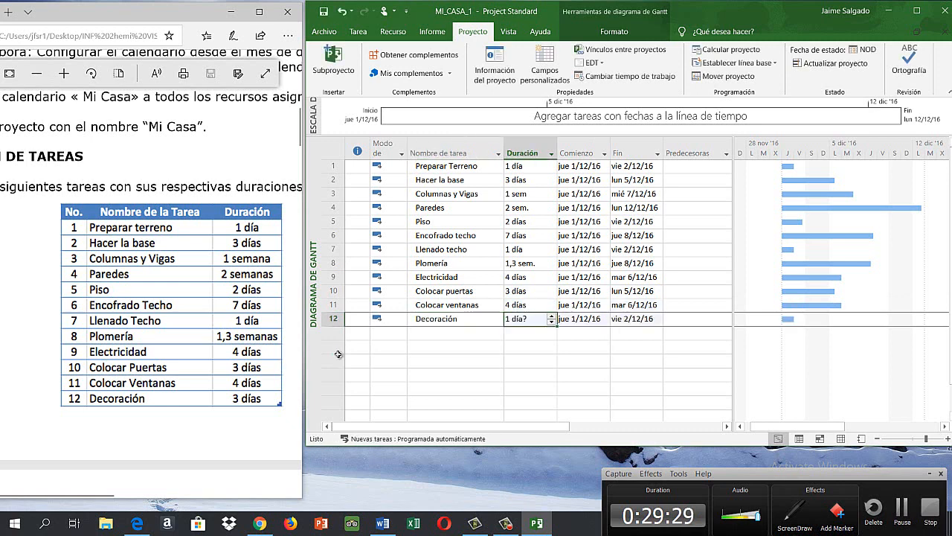
key(alt+Up)
key(alt+Up)
key(Return)
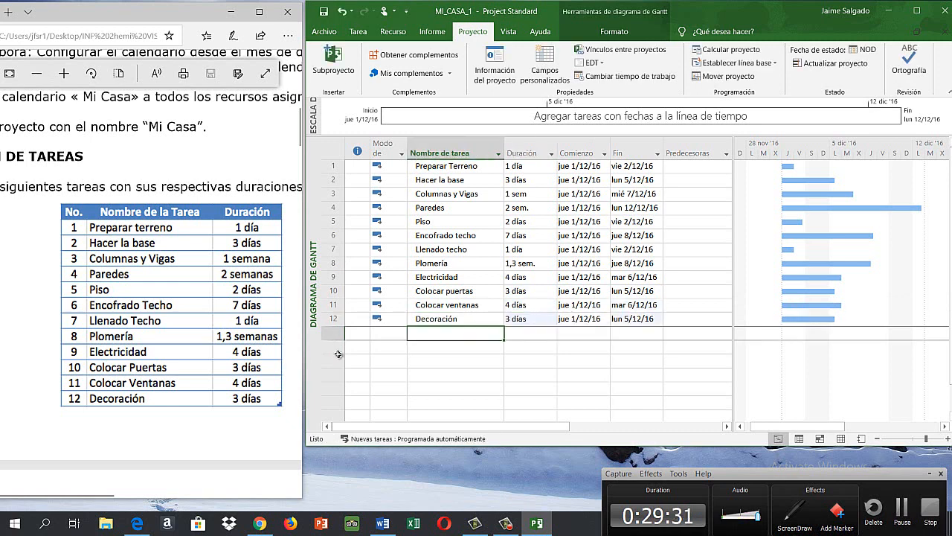
Switch to the exercise PDF in the browser, maximize it and read the instructions that follow the task table
scroll(338, 356, down, 3)
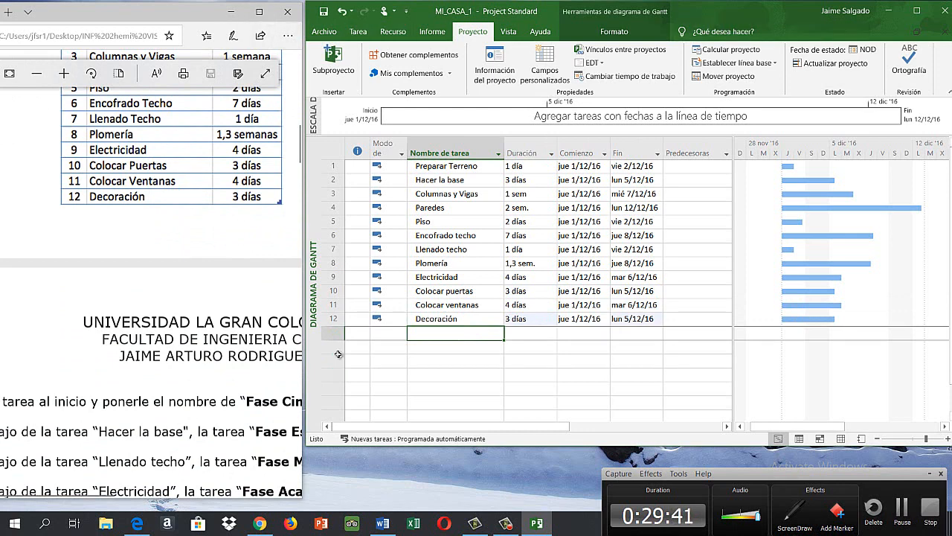
scroll(151, 297, down, 1)
click(259, 12)
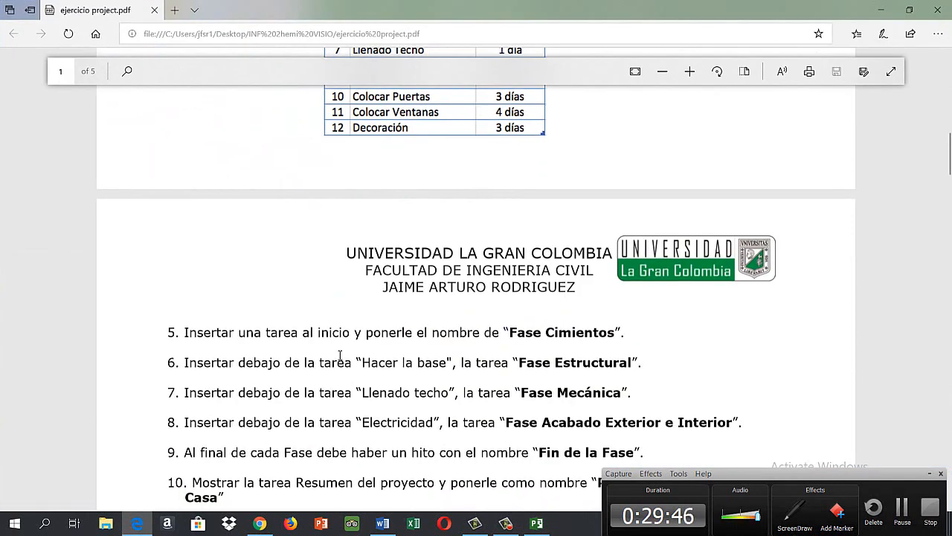
scroll(340, 355, down, 3)
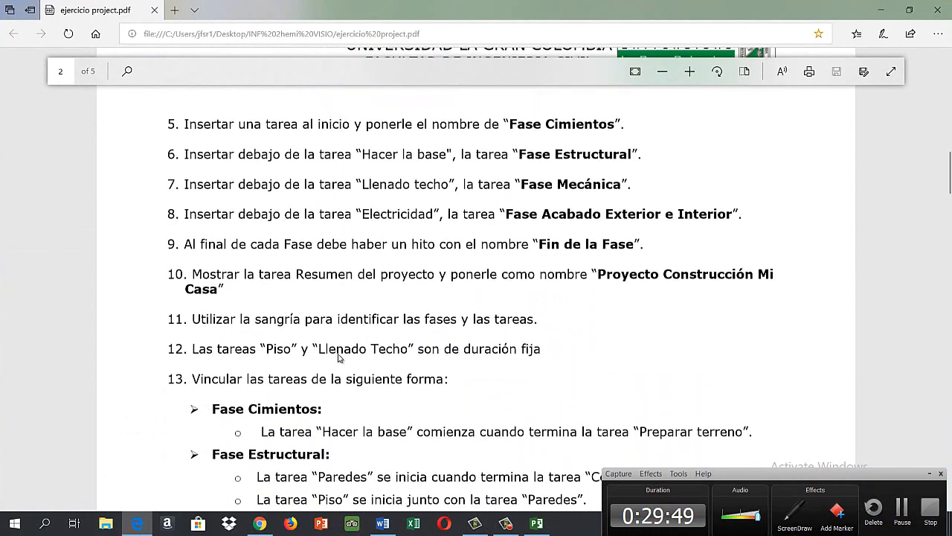
Switch back to Microsoft Project, maximize its window and insert a new task above "Preparar Terreno"
key(alt+Tab)
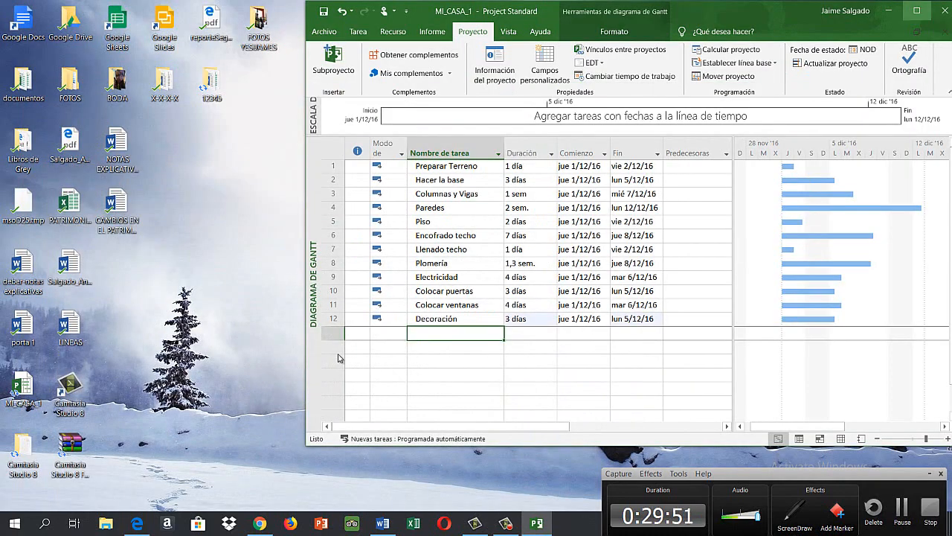
click(916, 10)
click(127, 31)
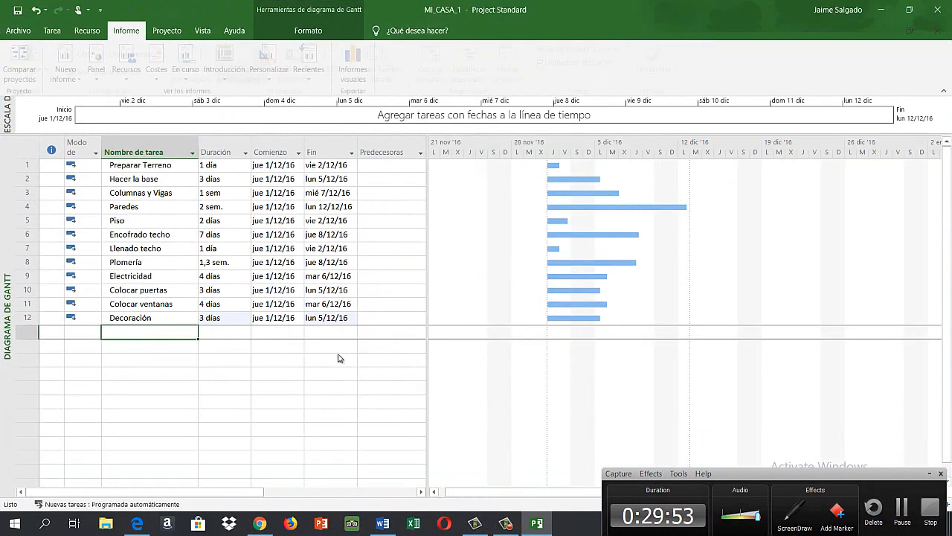
right_click(27, 166)
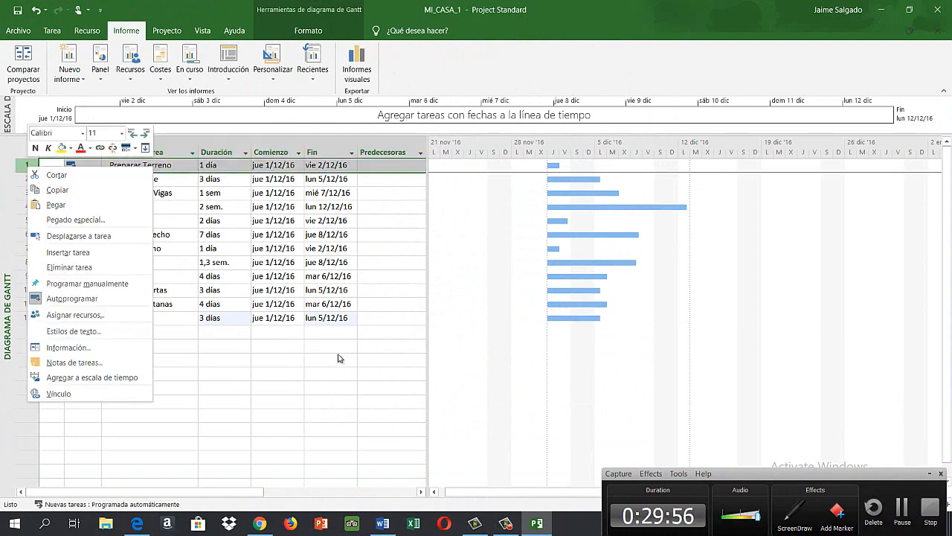
key(Escape)
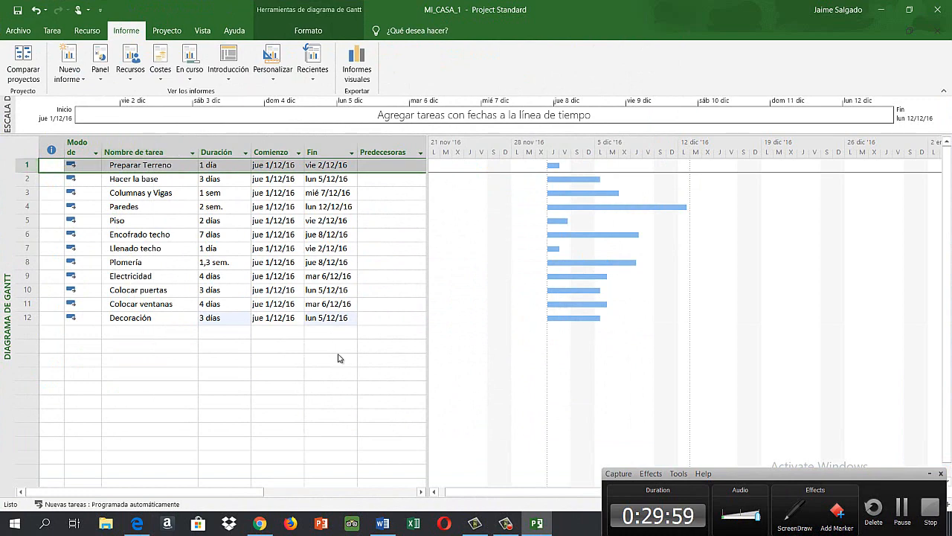
click(52, 30)
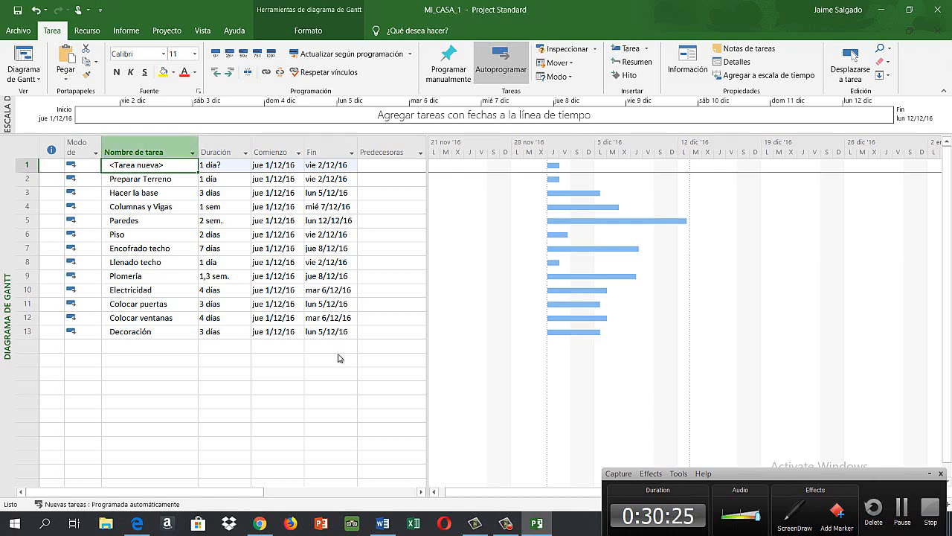
Replace the placeholder name of the new first task with "FACE CIMIENTOS"
key(F2)
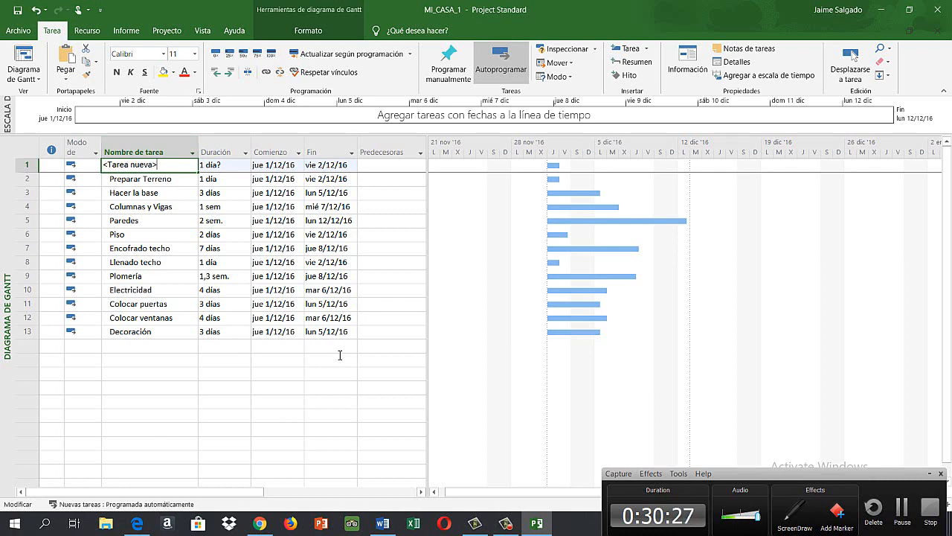
text(FACE)
key(BackSpace)
key(BackSpace)
key(BackSpace)
key(BackSpace)
key(BackSpace)
key(BackSpace)
key(BackSpace)
key(BackSpace)
key(BackSpace)
key(BackSpace)
key(BackSpace)
key(BackSpace)
key(BackSpace)
key(BackSpace)
key(BackSpace)
key(BackSpace)
key(BackSpace)
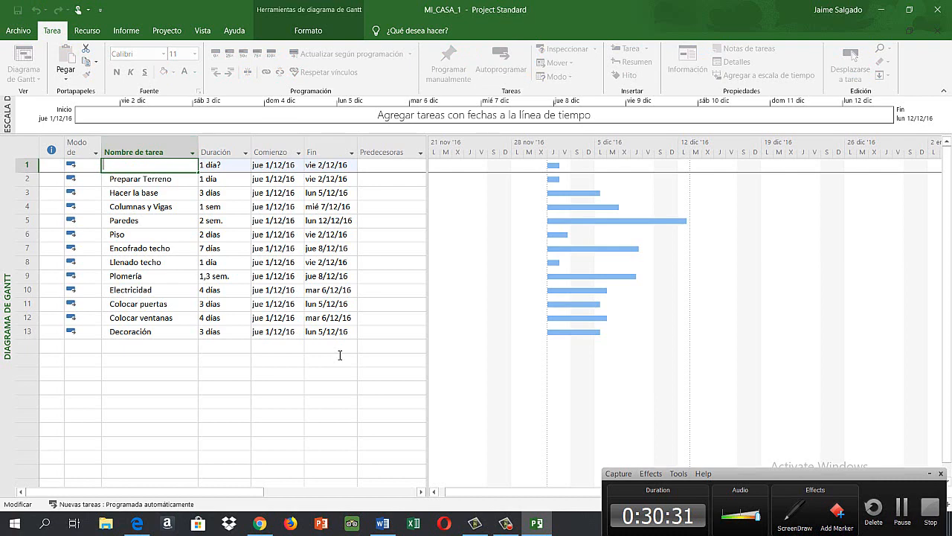
text(FACE CIMIENTOS)
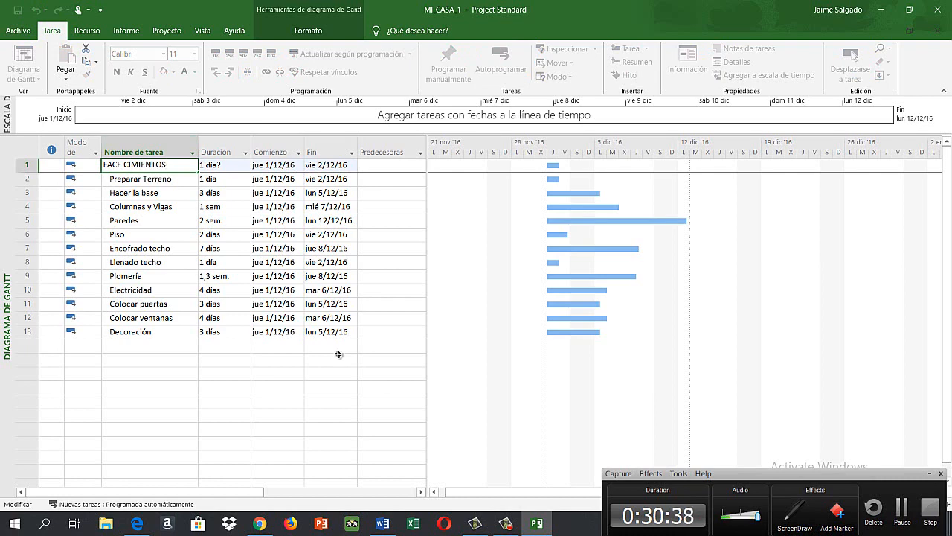
key(Escape)
key(Return)
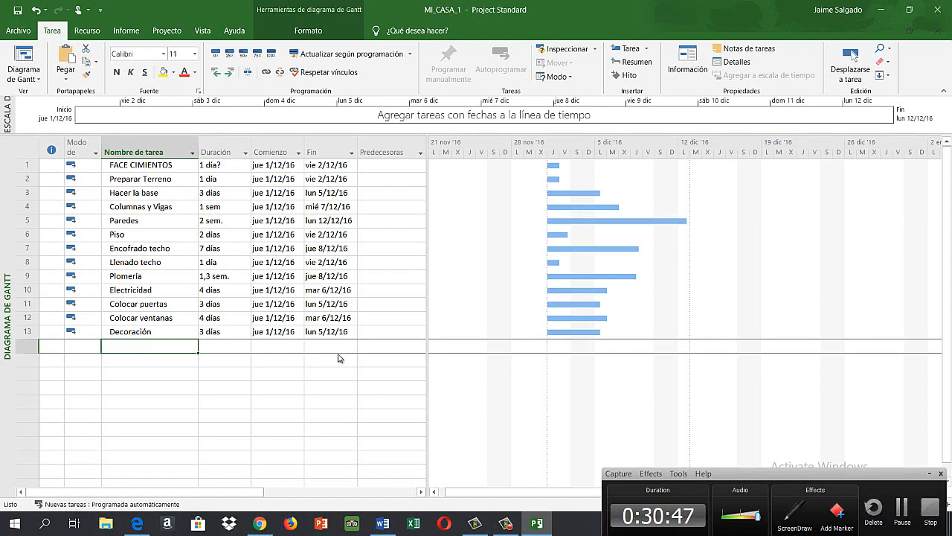
Consult the exercise PDF and, back in Microsoft Project, insert the task "FACE ESTRUCTURAL" directly below "Hacer la base"
key(alt+Tab)
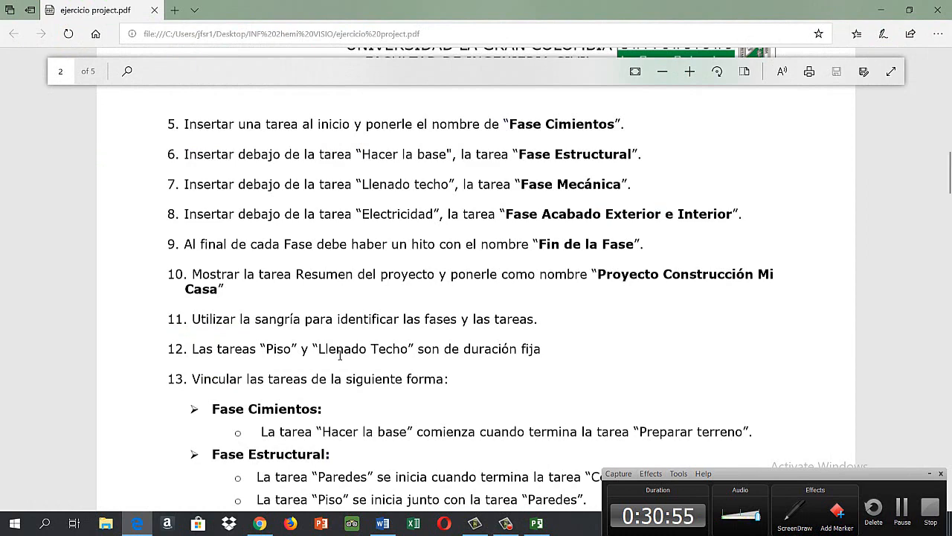
key(alt+Tab)
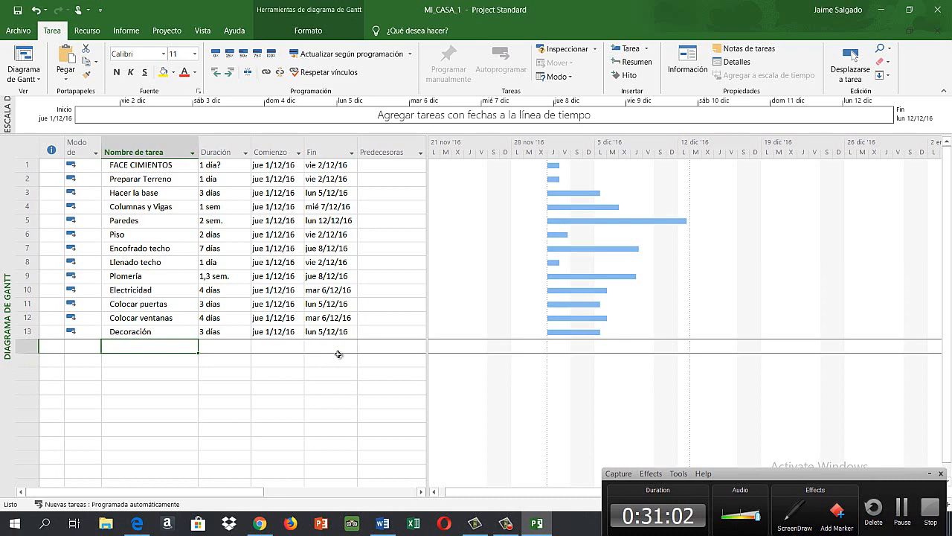
click(27, 192)
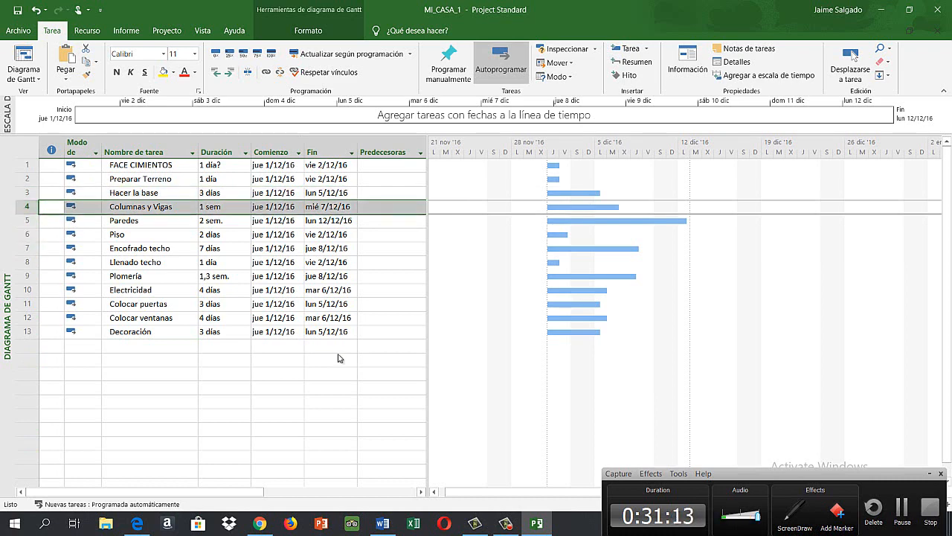
key(Insert)
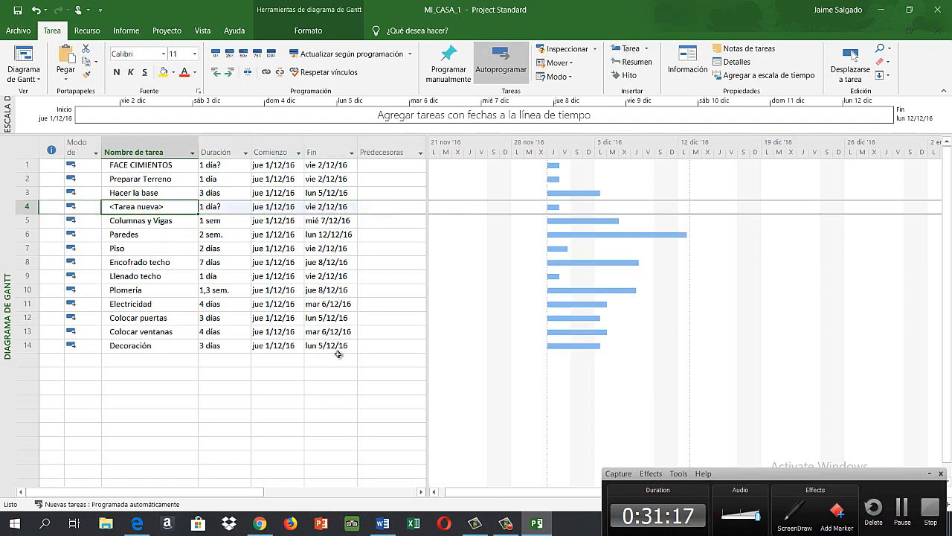
text(FA)
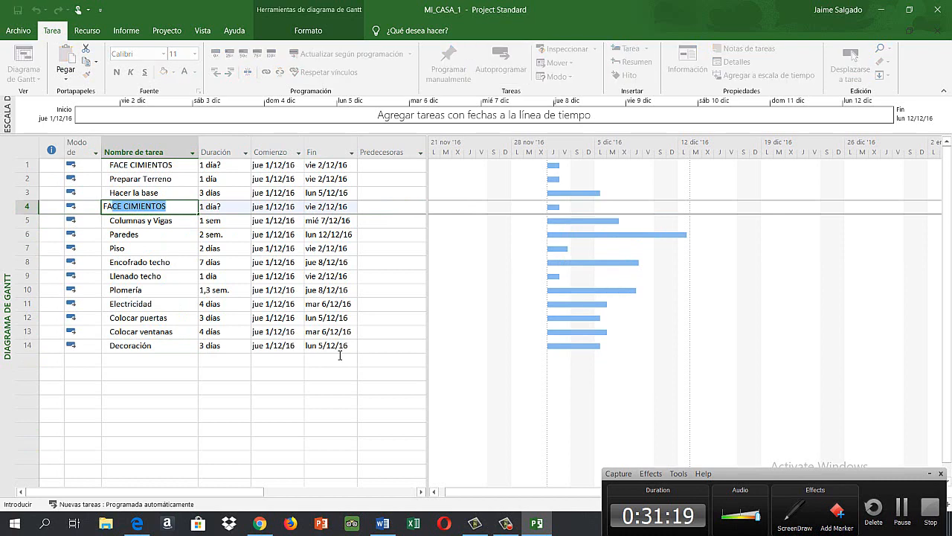
text(CE ESTR)
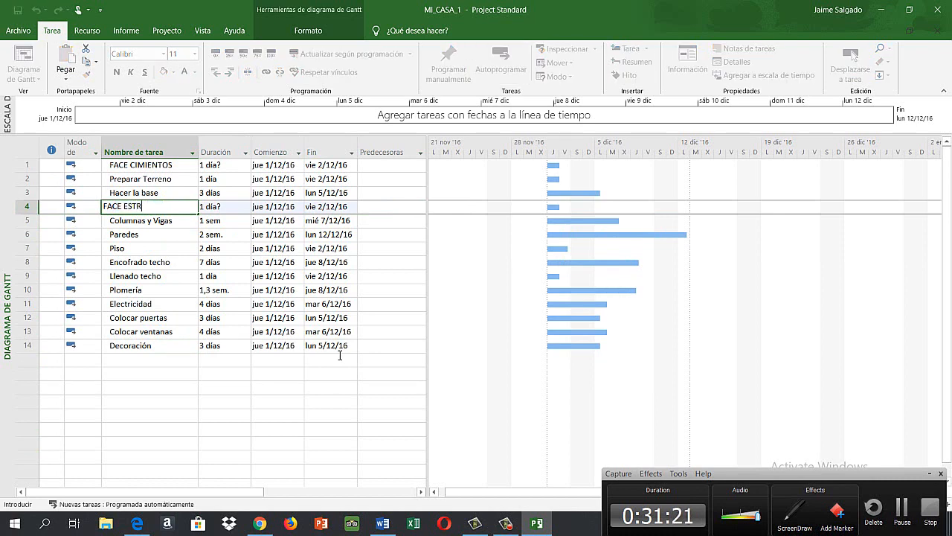
text(UCTURAL)
key(Return)
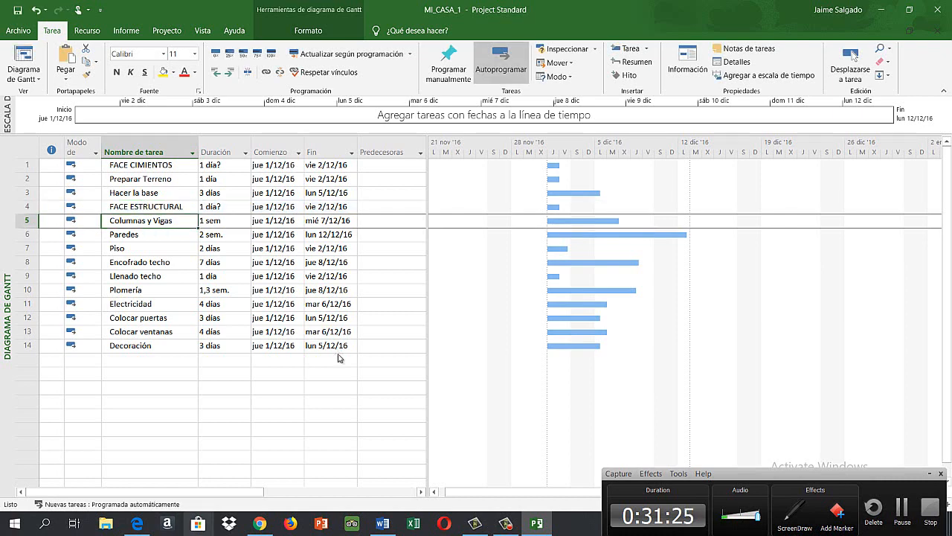
Consult the exercise PDF and, back in Microsoft Project, insert the task "FACE MECÁNICA" directly below "Llenado techo"
key(alt+Tab)
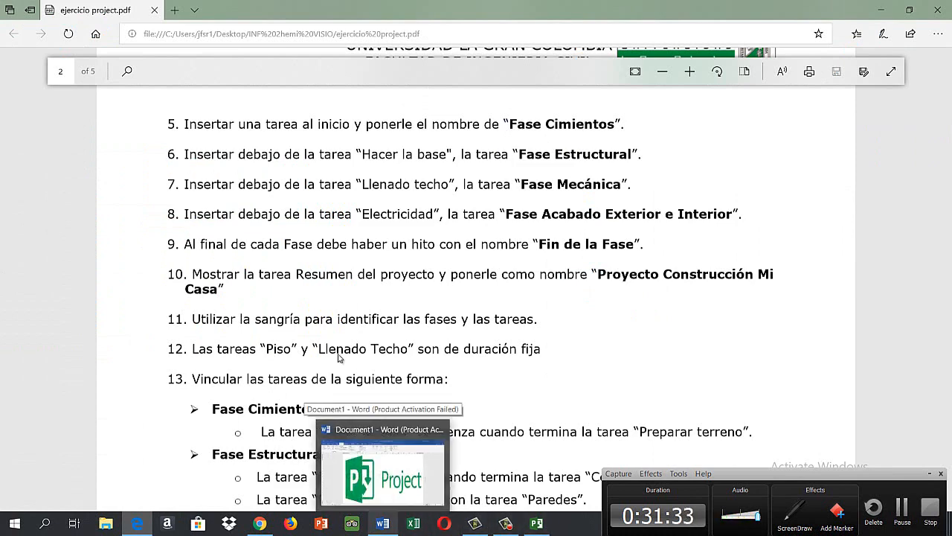
click(536, 523)
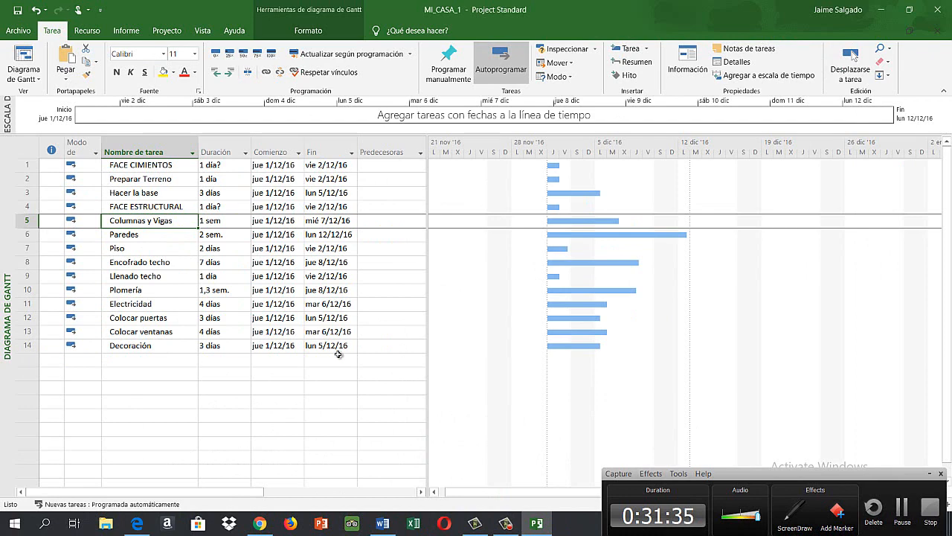
click(27, 290)
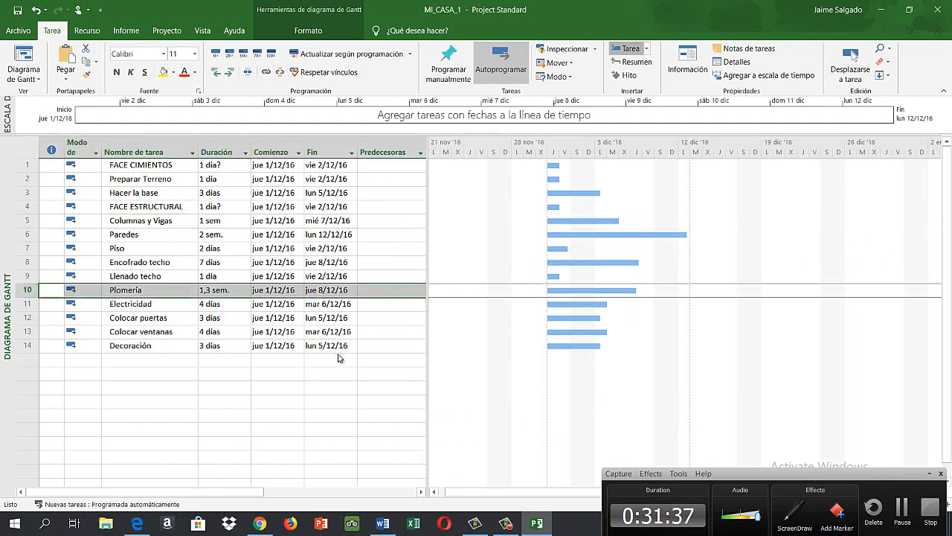
click(626, 48)
text(FACE ME)
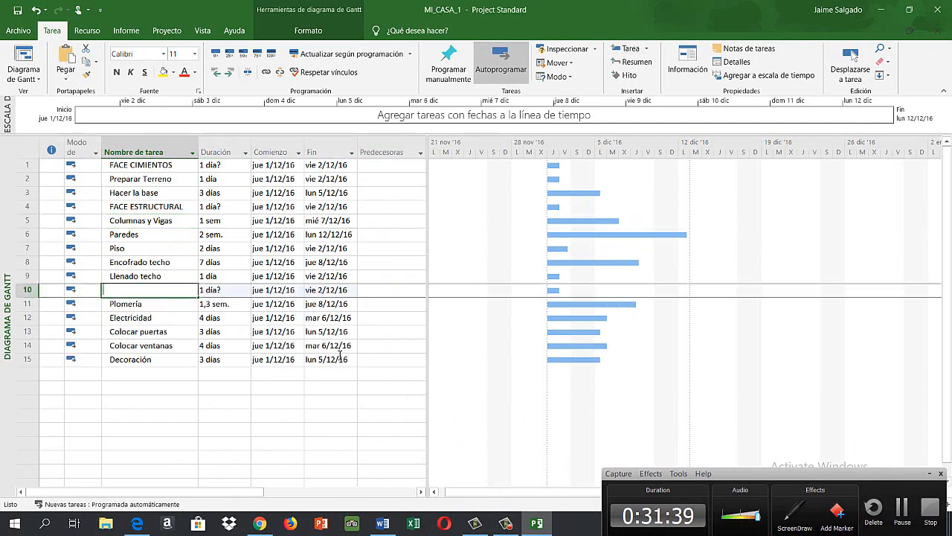
text(C)
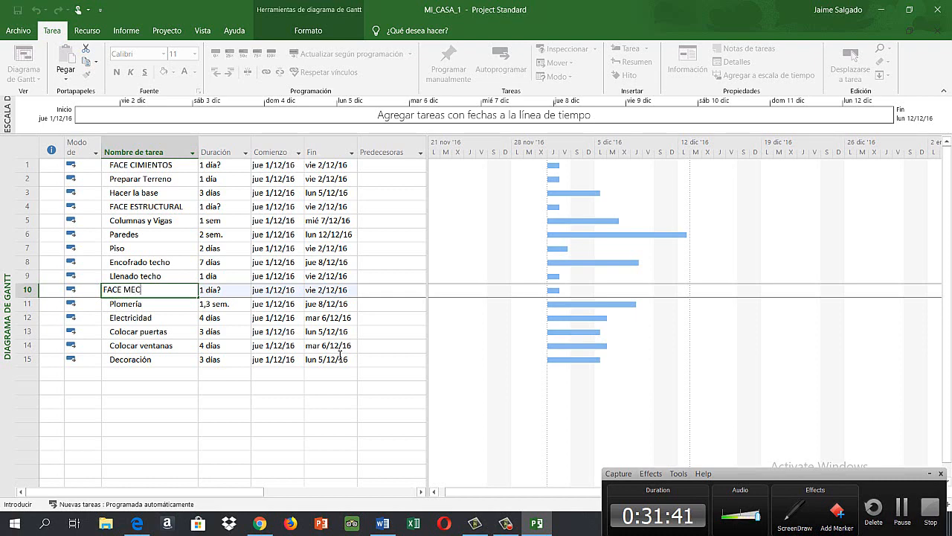
text(ÁNICA)
key(Return)
Consult the exercise PDF and, back in Microsoft Project, insert the task "FACE ACABADO EXTERIOR E INTERIOR" directly below "Electricidad"
key(alt+Tab)
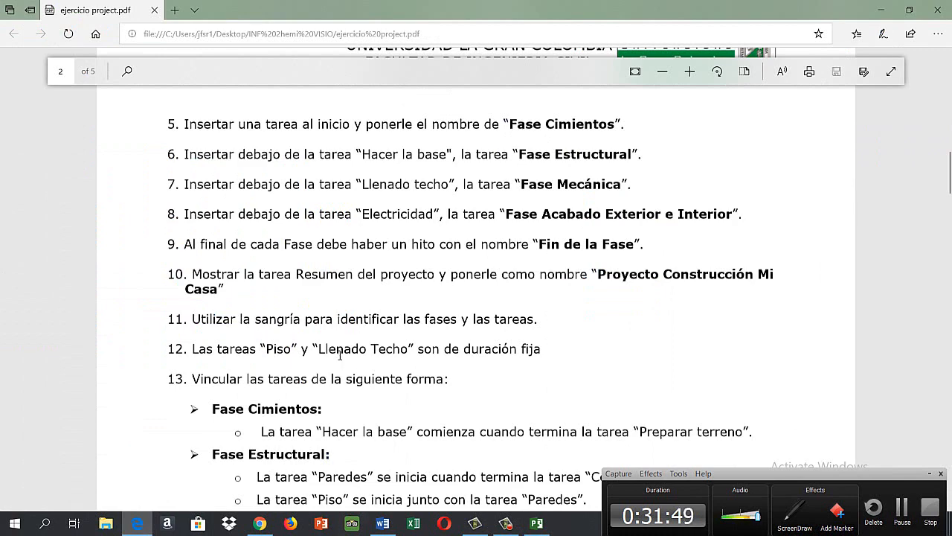
key(alt+Tab)
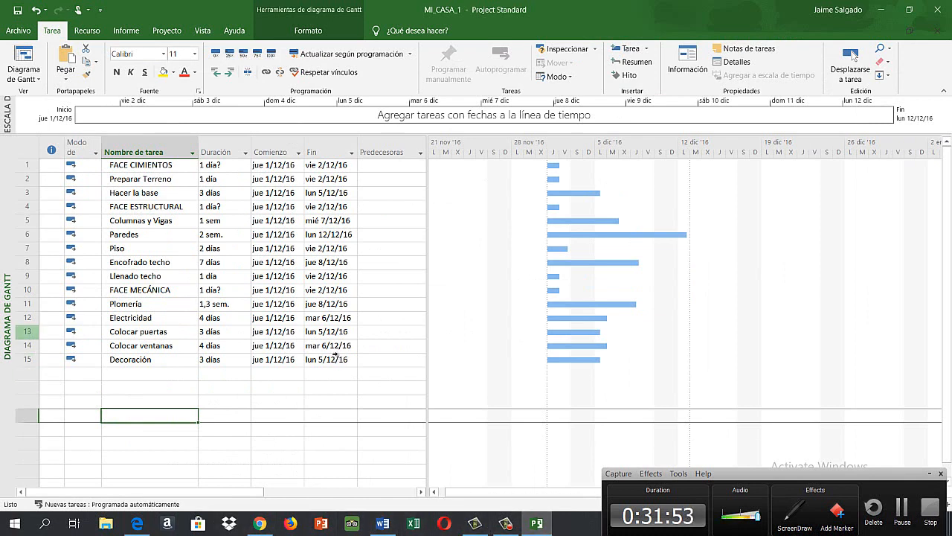
click(27, 331)
click(627, 49)
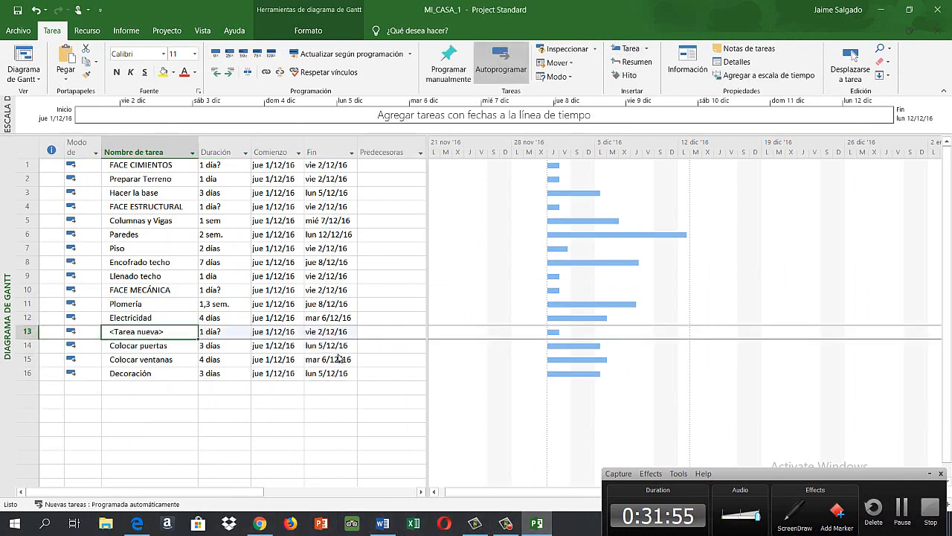
text(FACE)
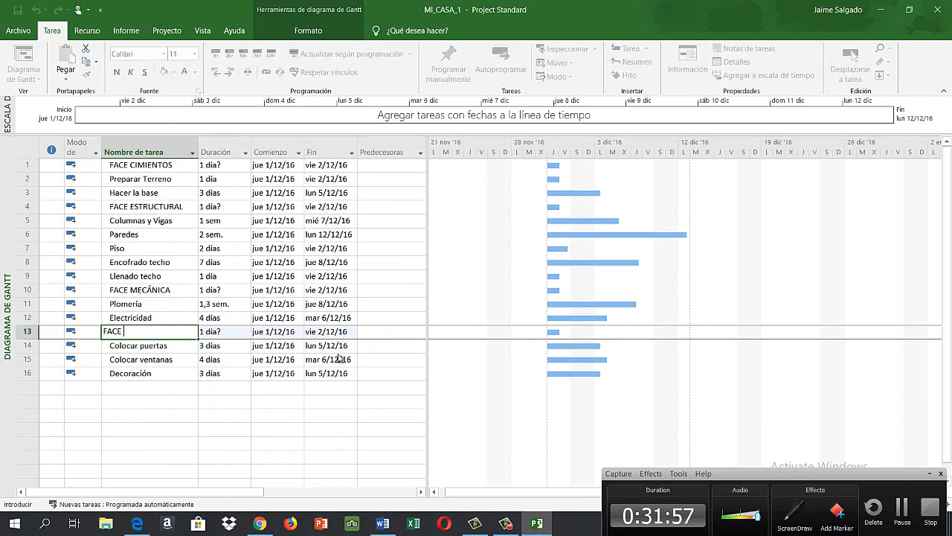
text( ACABADO EXTER)
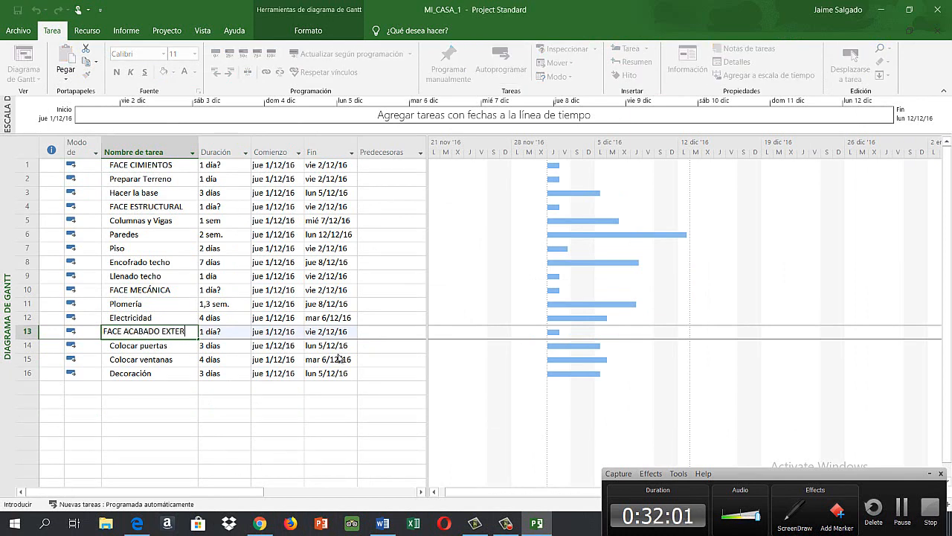
text(IOR E INTERIOR)
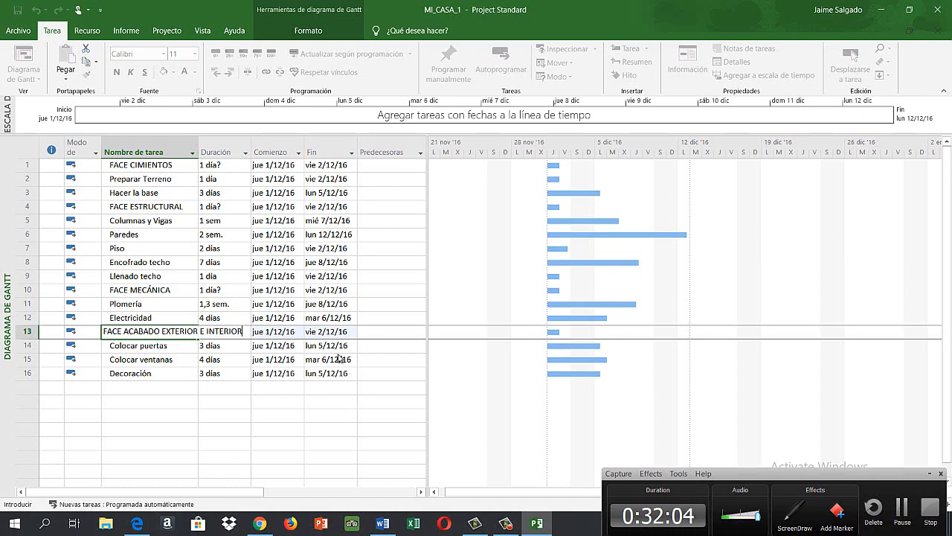
key(Return)
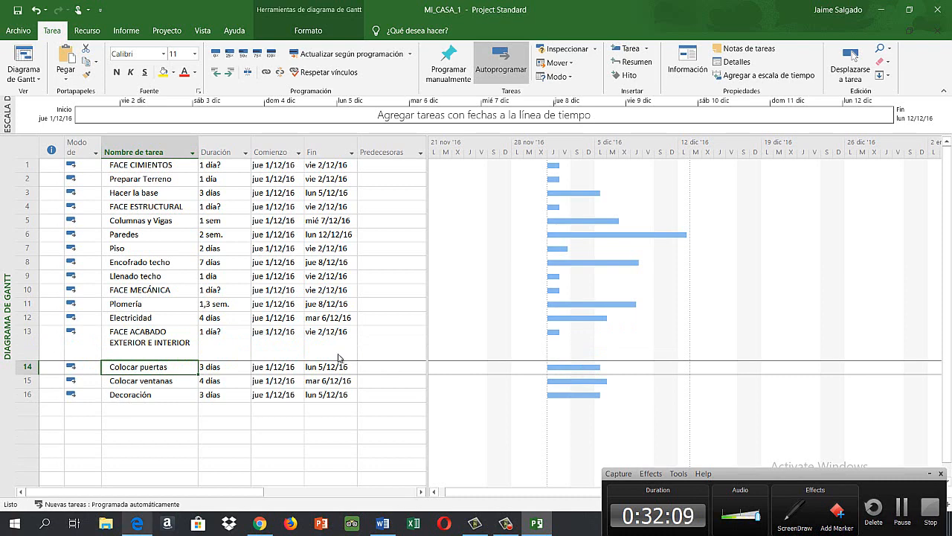
Consult the exercise PDF and, back in Microsoft Project, insert a milestone directly below "Hacer la base"
key(alt+Tab)
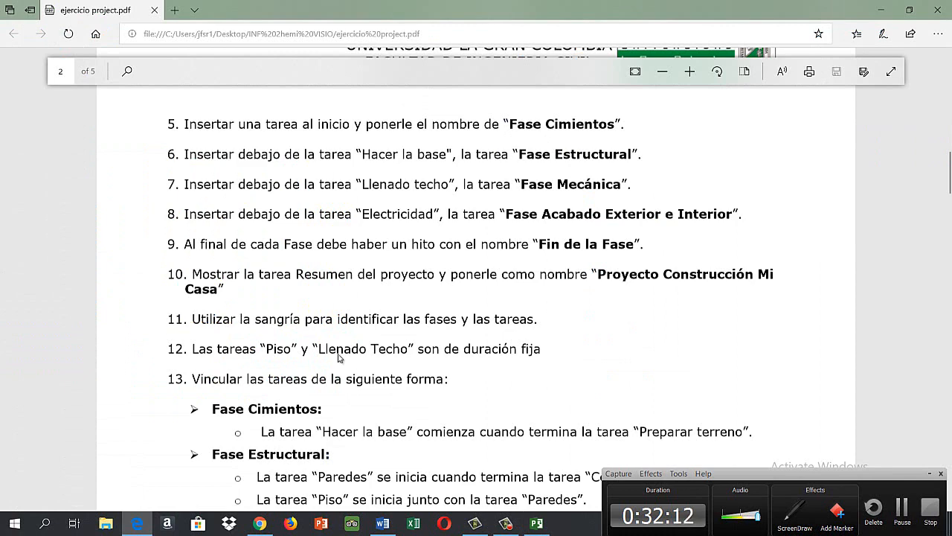
key(alt+Tab)
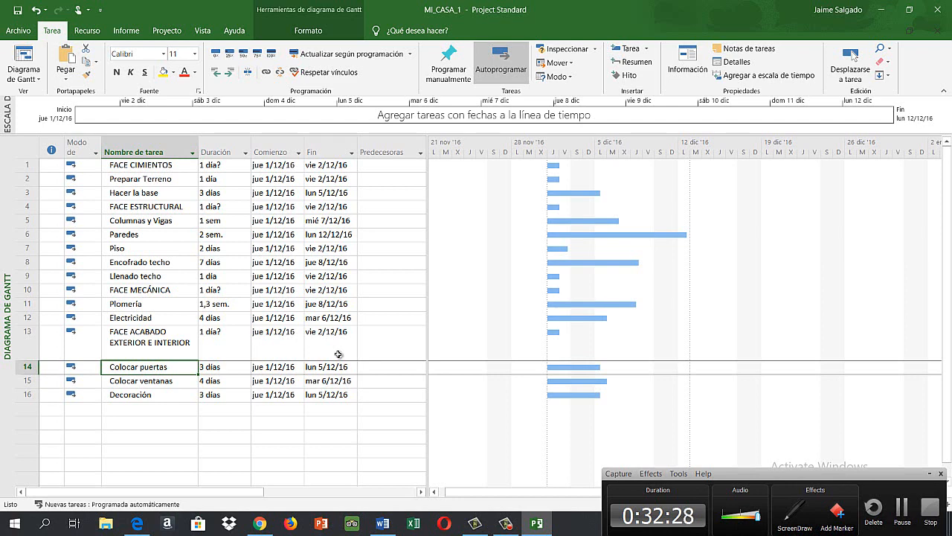
click(28, 207)
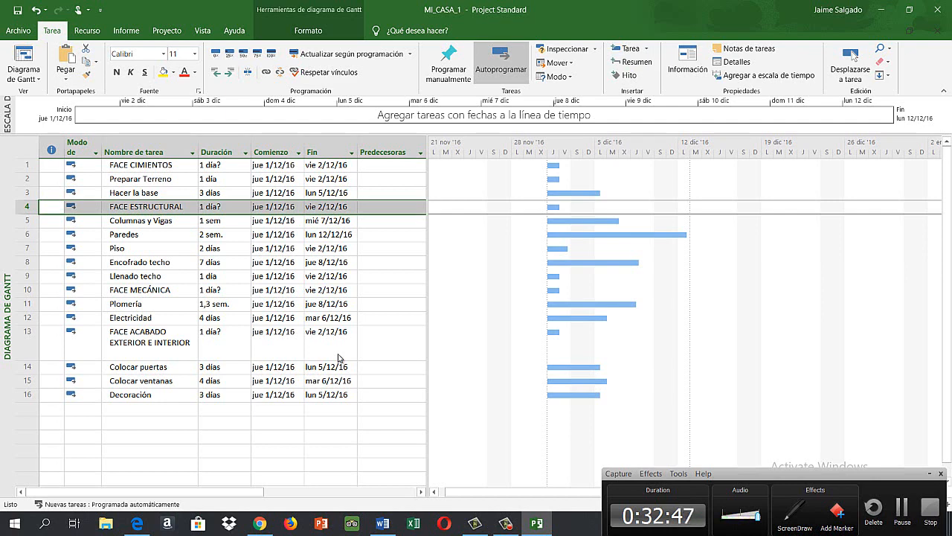
click(625, 75)
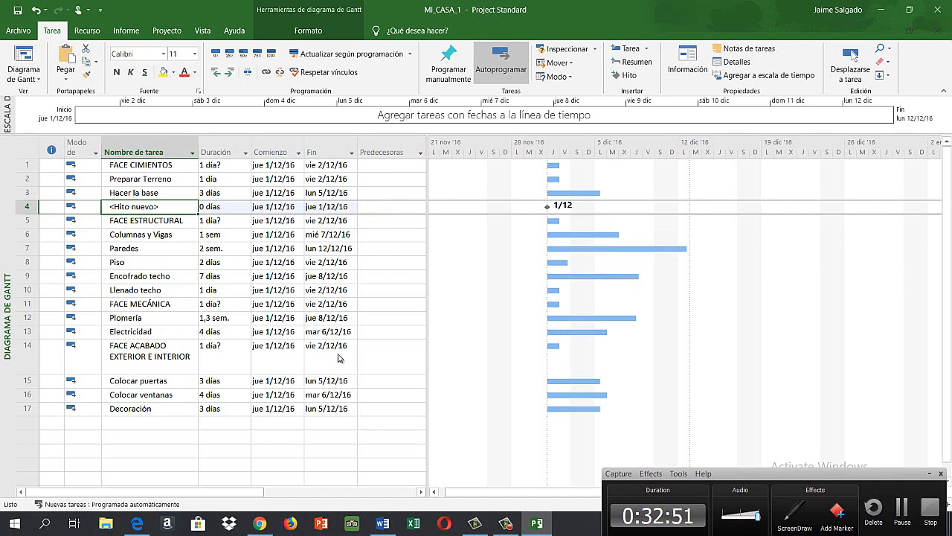
click(901, 511)
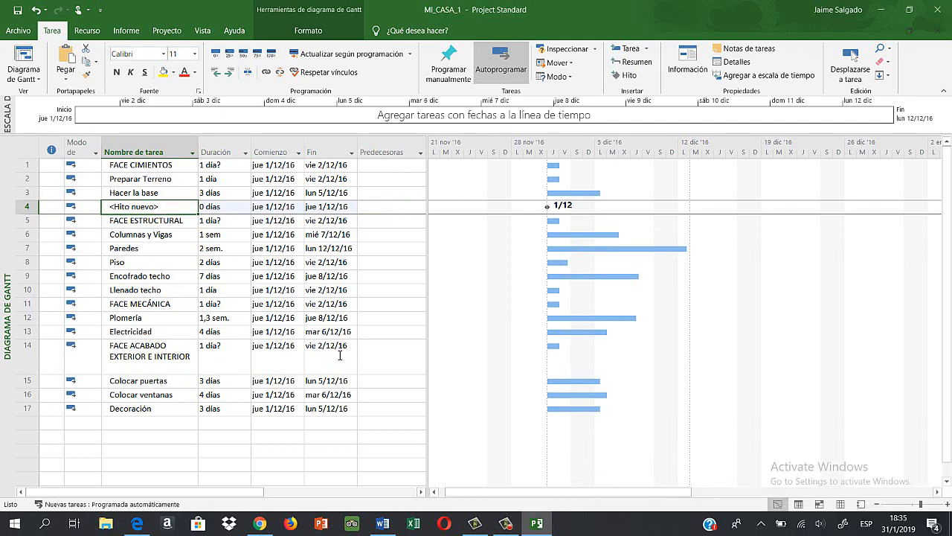
Replace the placeholder name of the new milestone above "FACE ESTRUCTURAL" with "Fin de fase"
click(155, 207)
drag(153, 206, 100, 207)
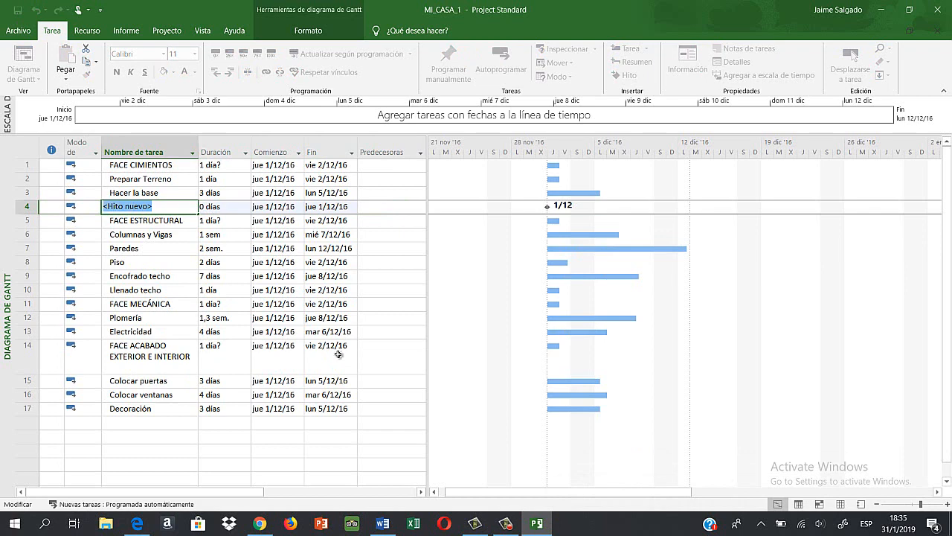
text(Tarea programada automáticamente)
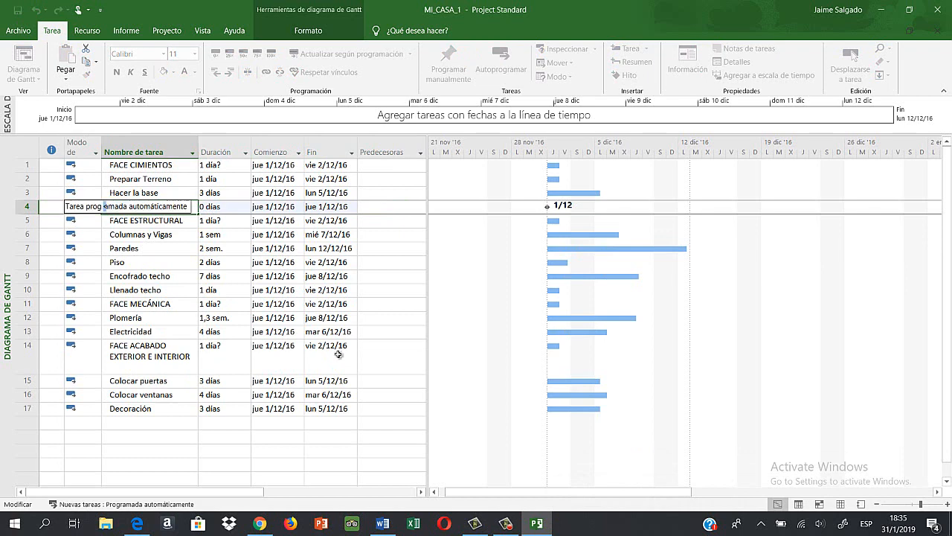
text(Fin de f)
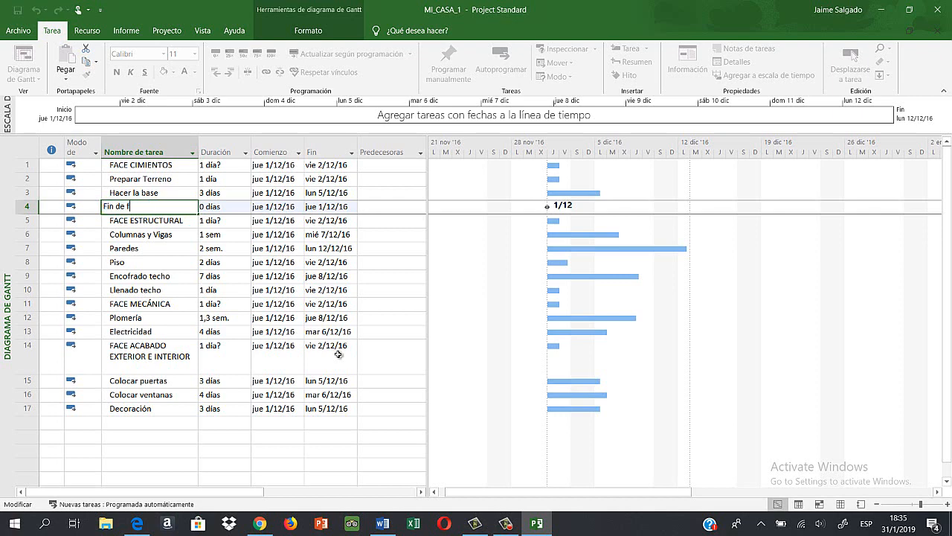
text(as)
key(Return)
Insert a milestone named "Fin de fase" directly below "Llenado techo", before "FACE MECÁNICA"
key(F9)
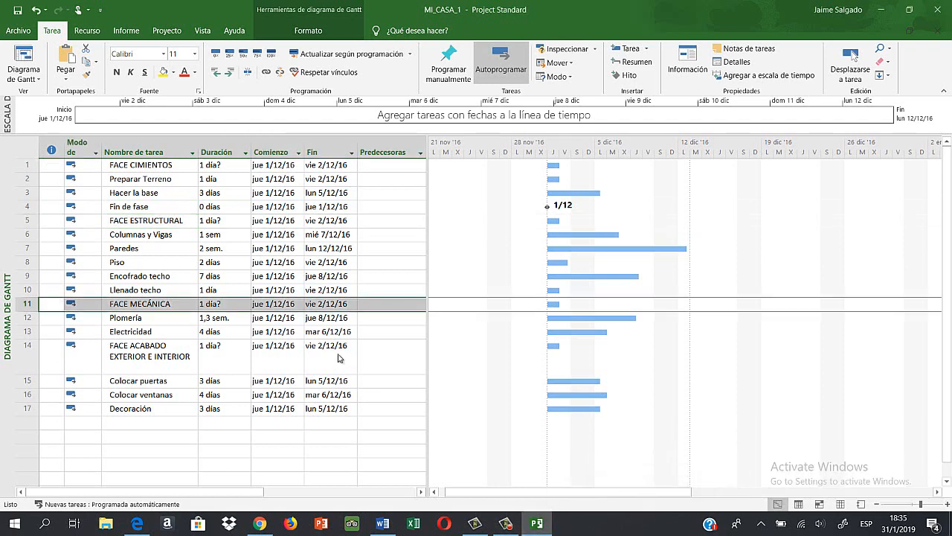
click(625, 75)
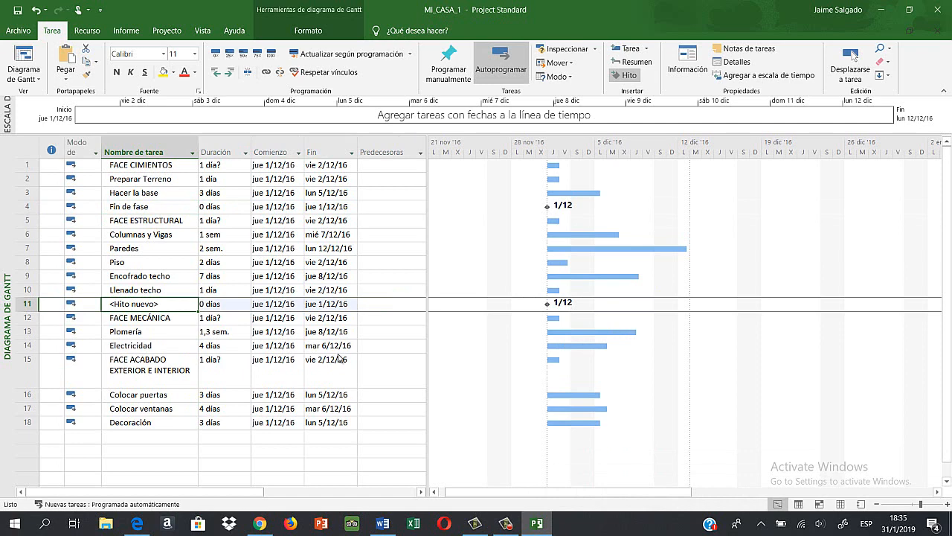
text(Fin de )
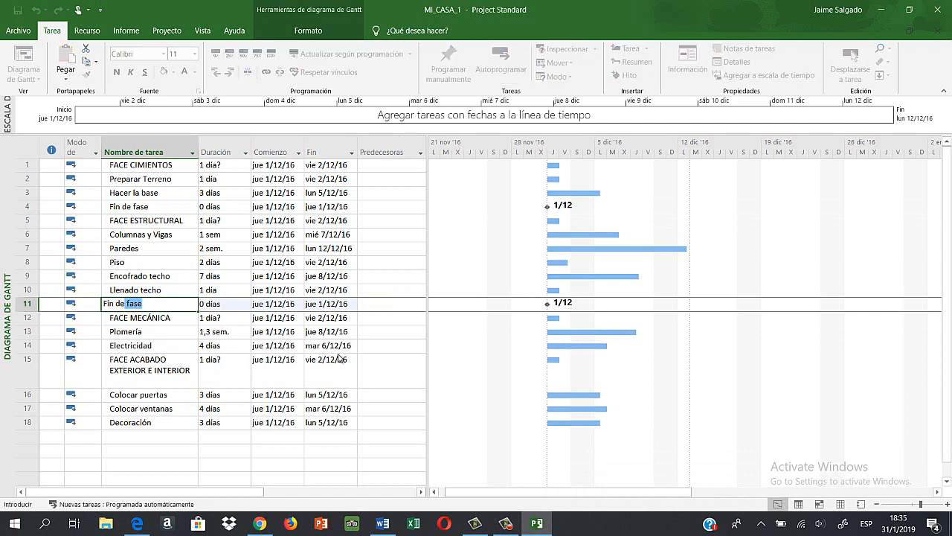
text(fase)
key(Return)
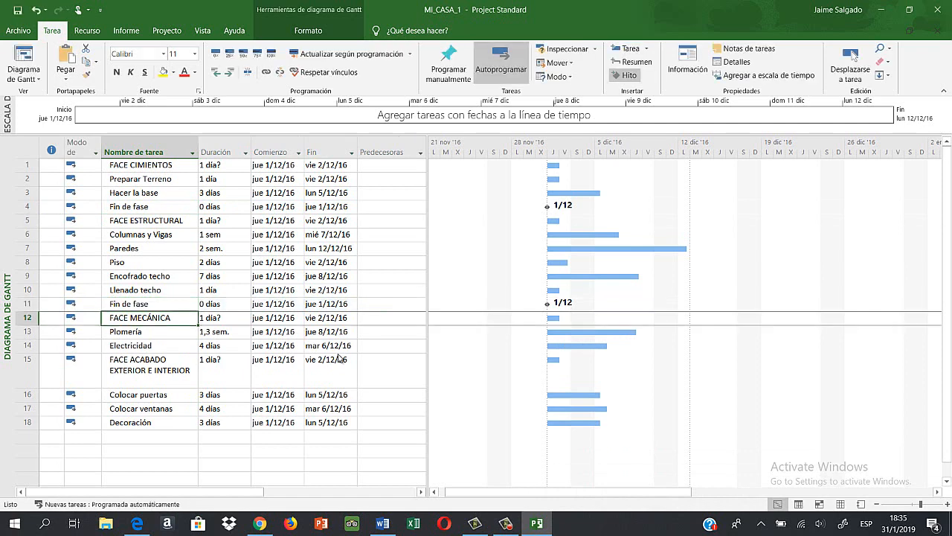
key(F9)
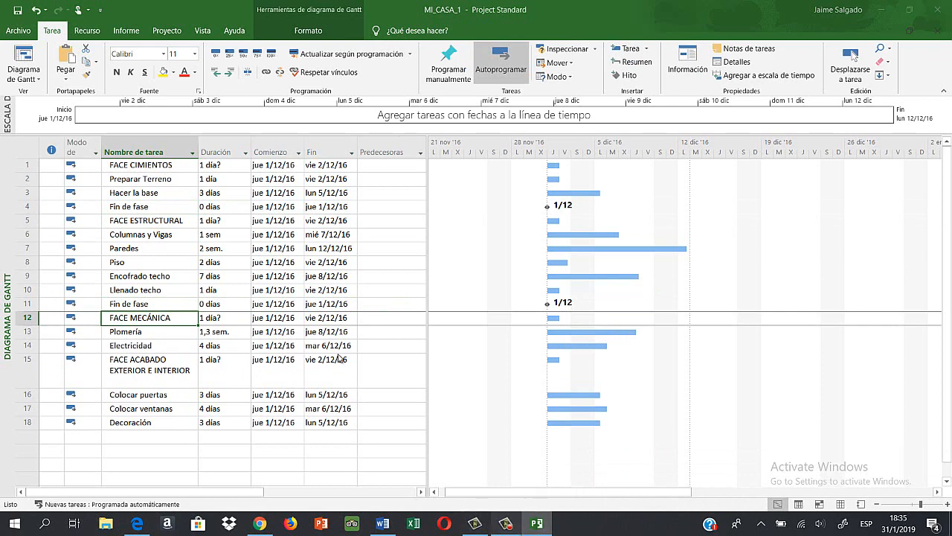
Insert a milestone named "Fin de fase" directly below "Electricidad", before "FACE ACABADO EXTERIOR E INTERIOR"
click(339, 359)
scroll(338, 359, down, 1)
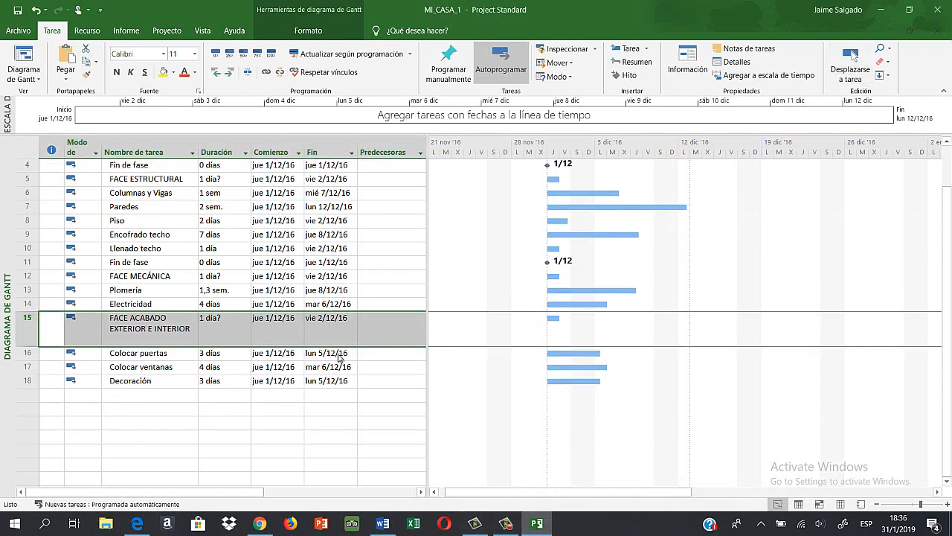
key(Down)
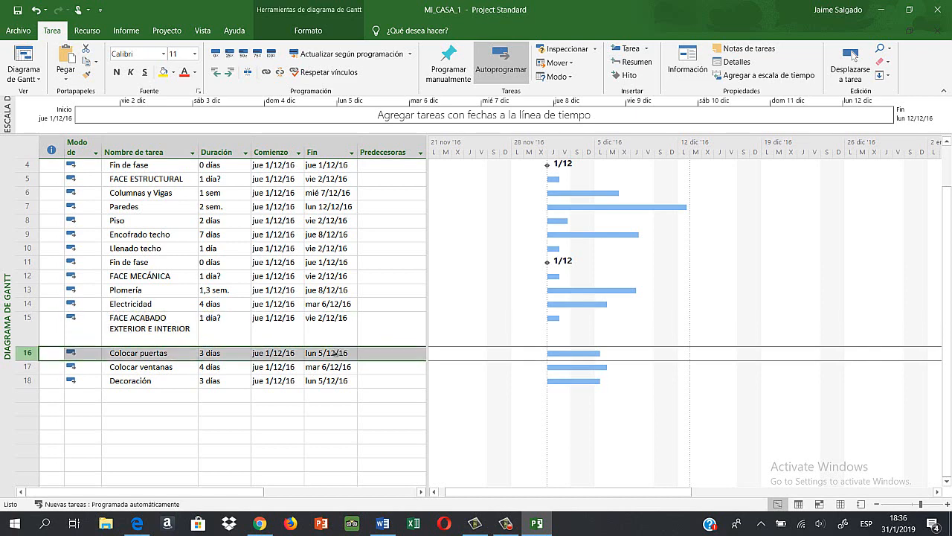
key(Up)
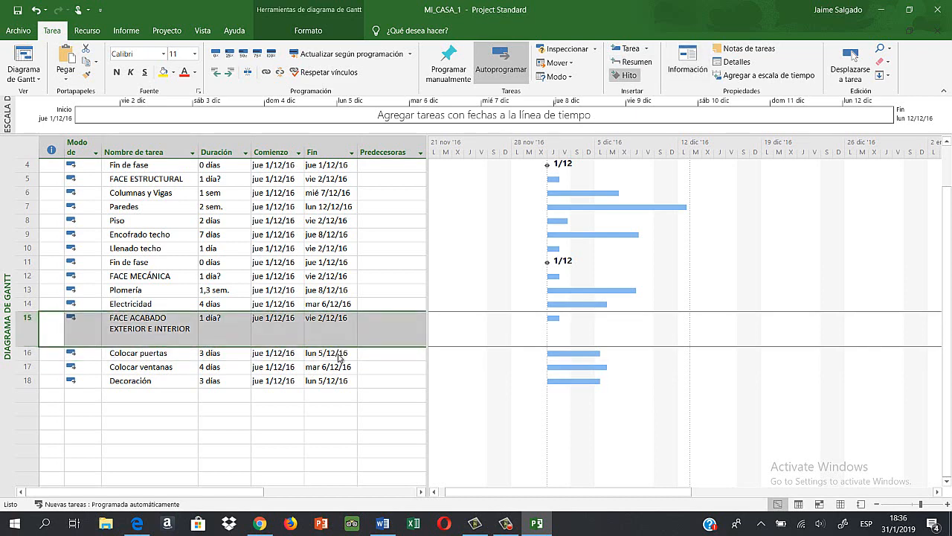
click(625, 76)
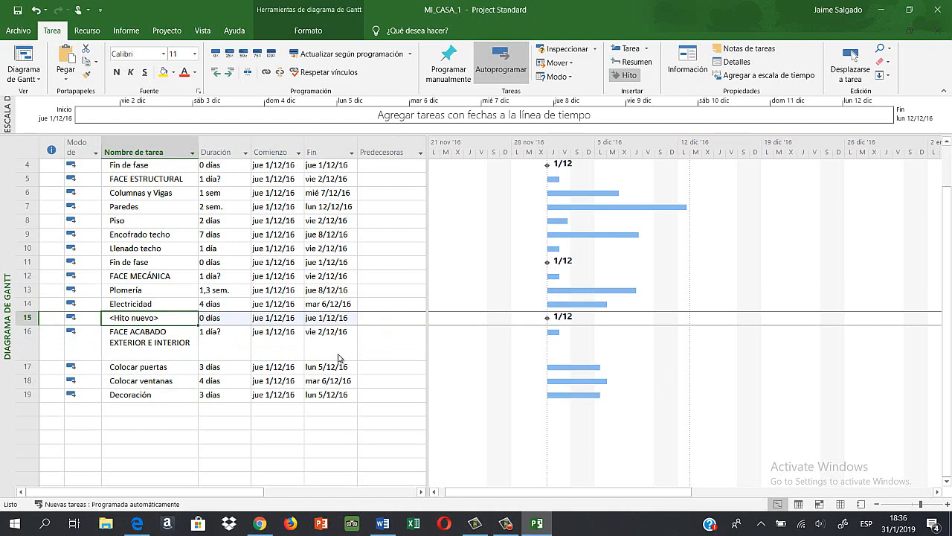
text(Fin de fase)
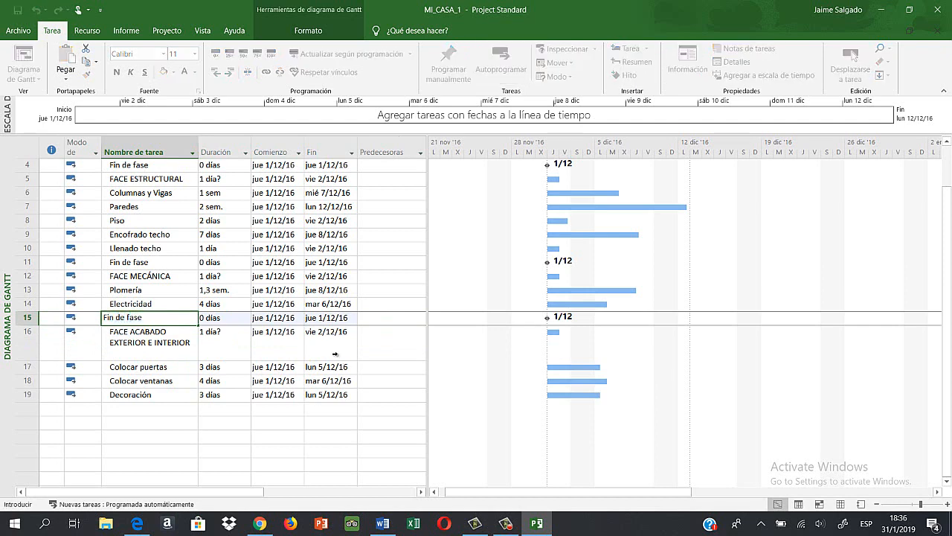
Add a milestone named "Fin de fase" at the end of the task list, directly below "Decoración"
click(26, 409)
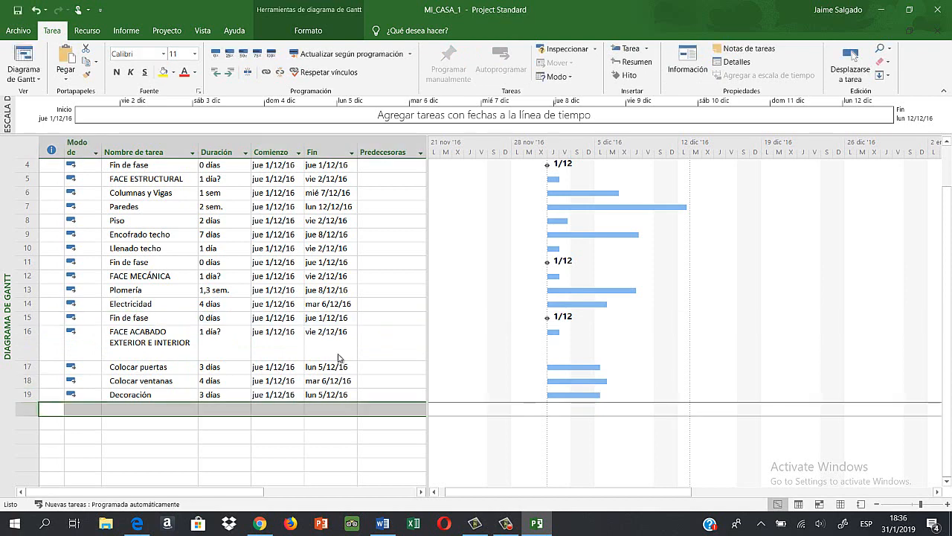
click(629, 75)
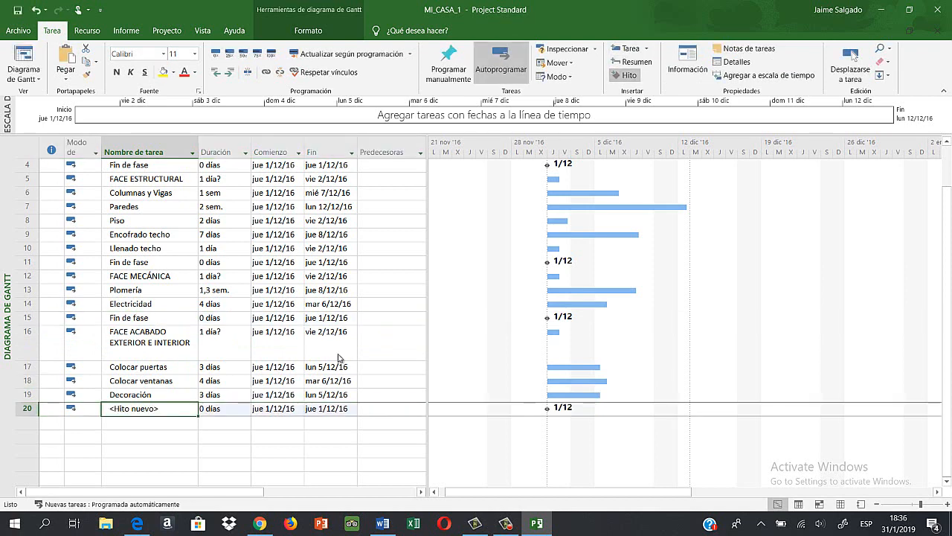
text(Fin de )
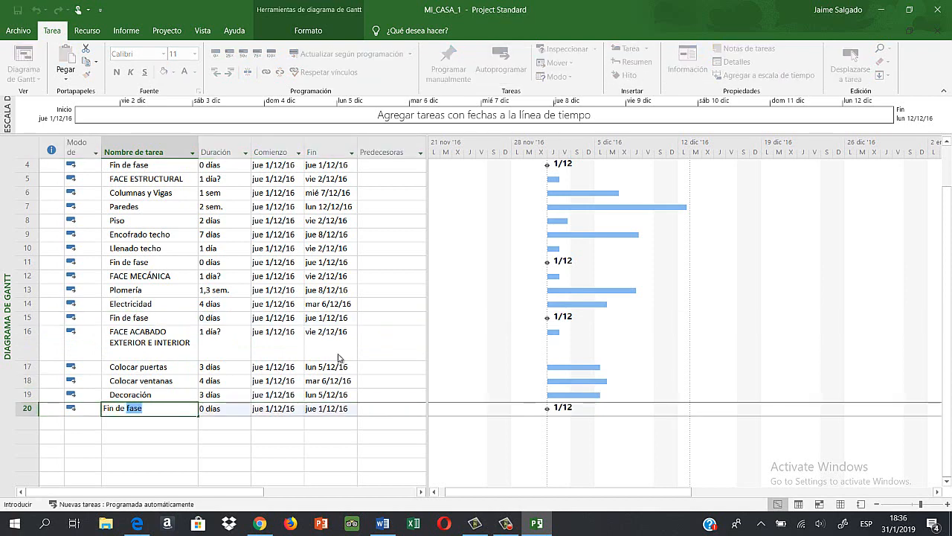
text(fase)
key(Return)
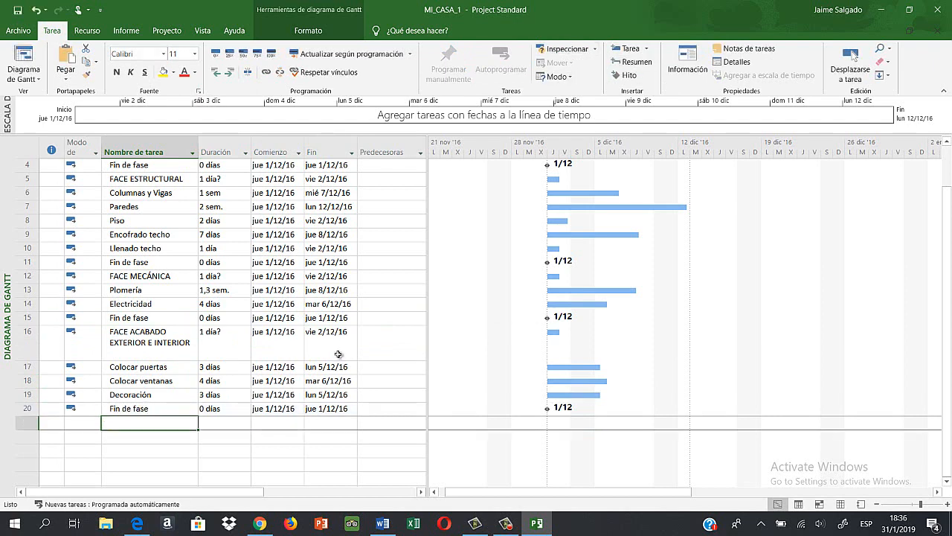
click(506, 523)
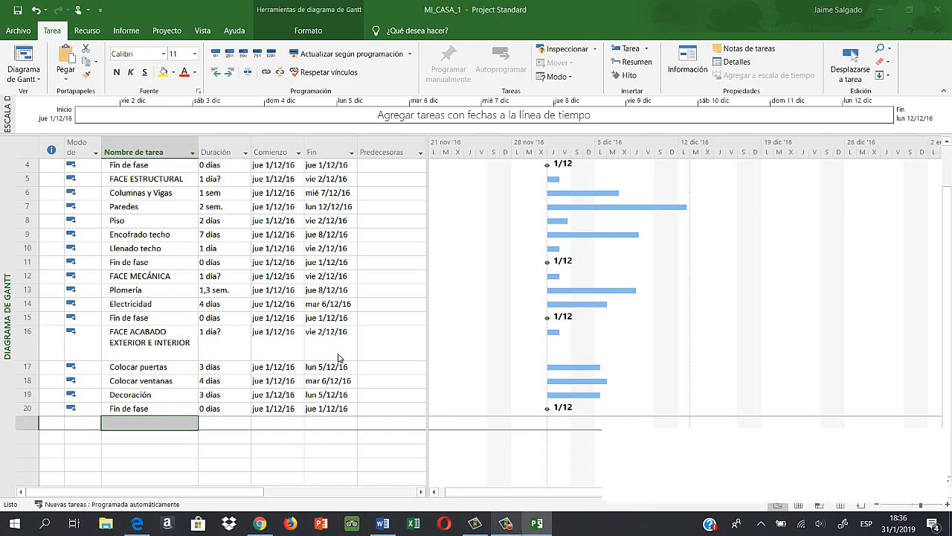
key(F9)
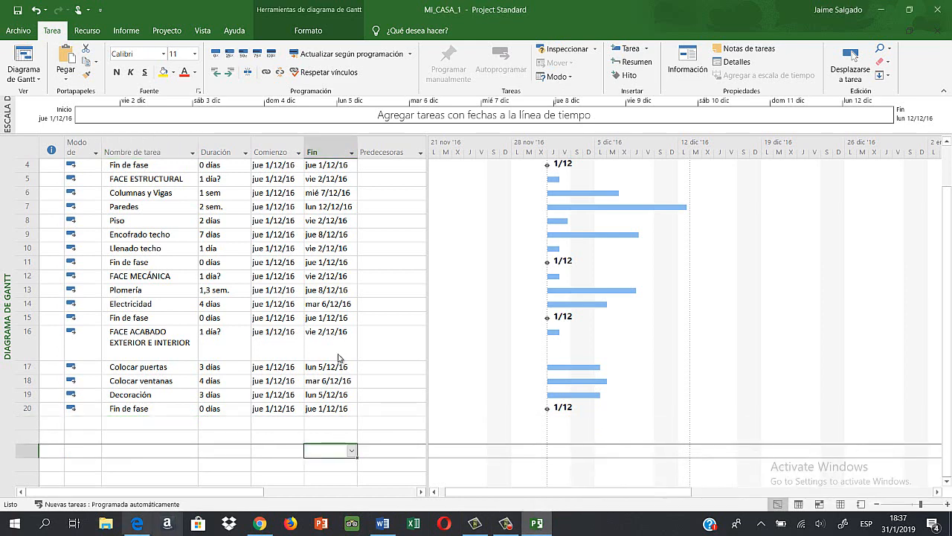
Consult the exercise PDF and, back in Microsoft Project, insert the summary task "PROYECTO CONSTRUCCIÓN MI CASA" above "FACE CIMIENTOS"
key(alt+Tab)
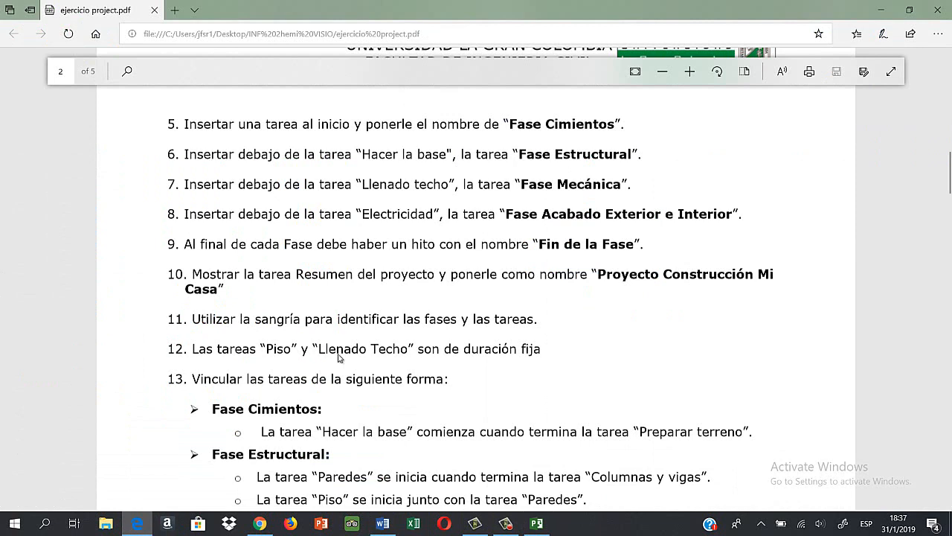
key(alt+Tab)
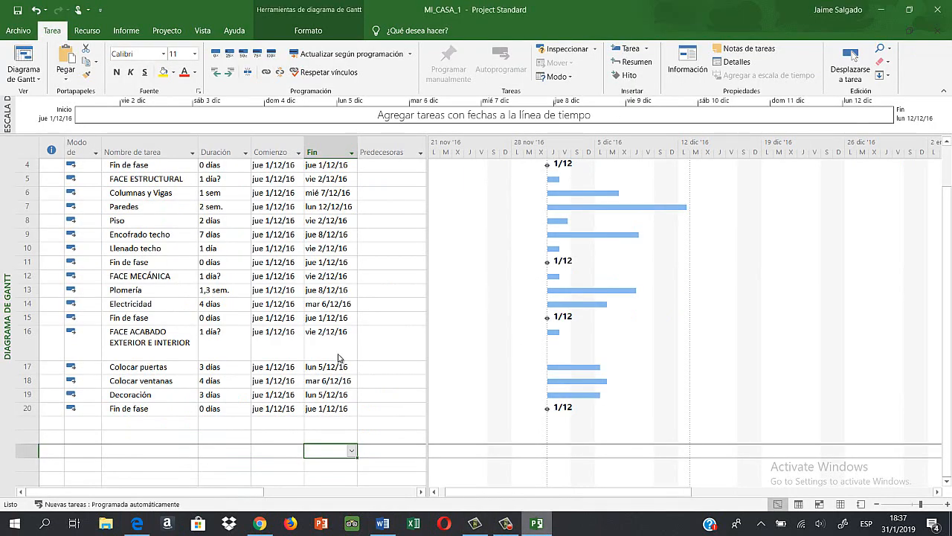
scroll(339, 357, up, 1)
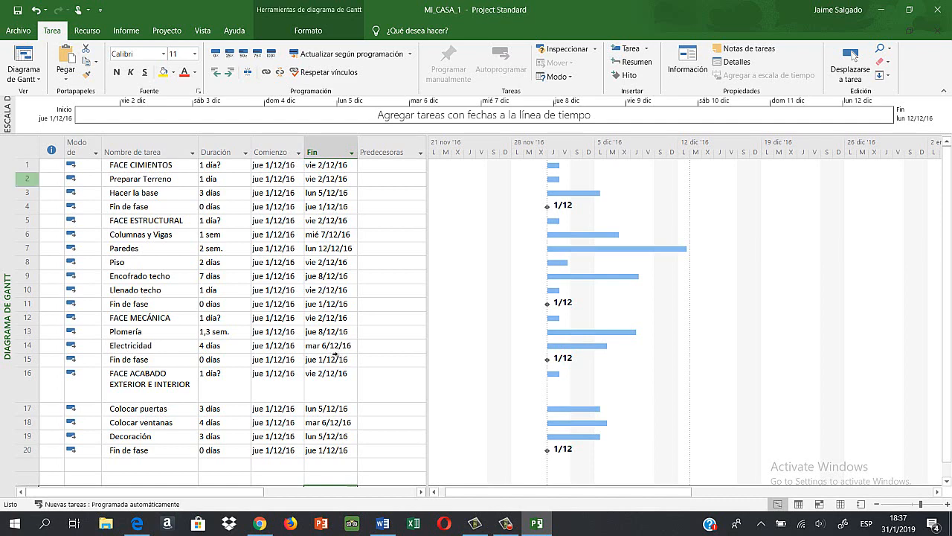
click(149, 165)
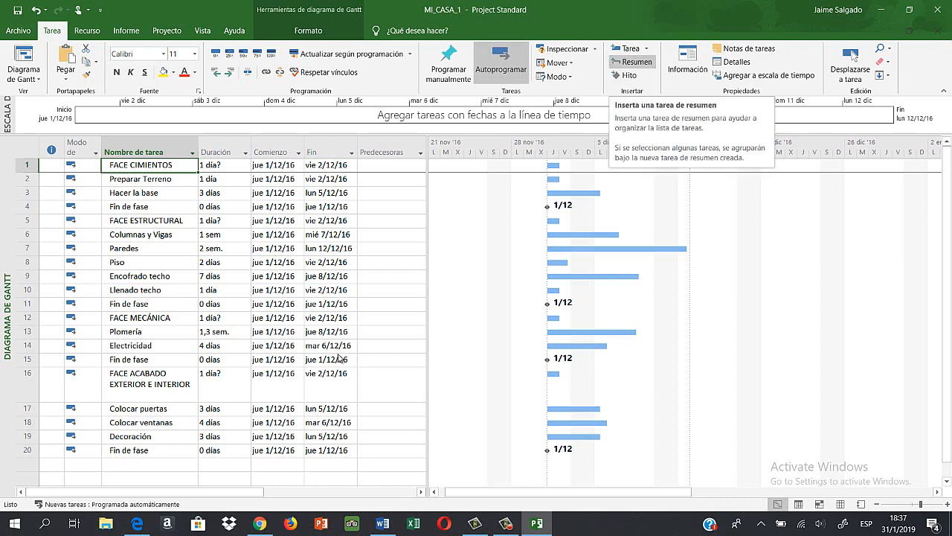
click(632, 62)
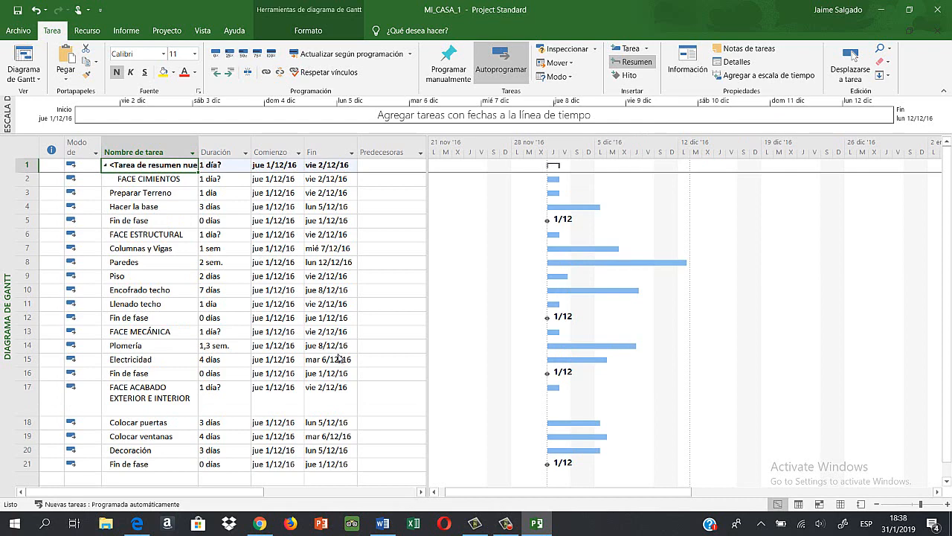
text(P)
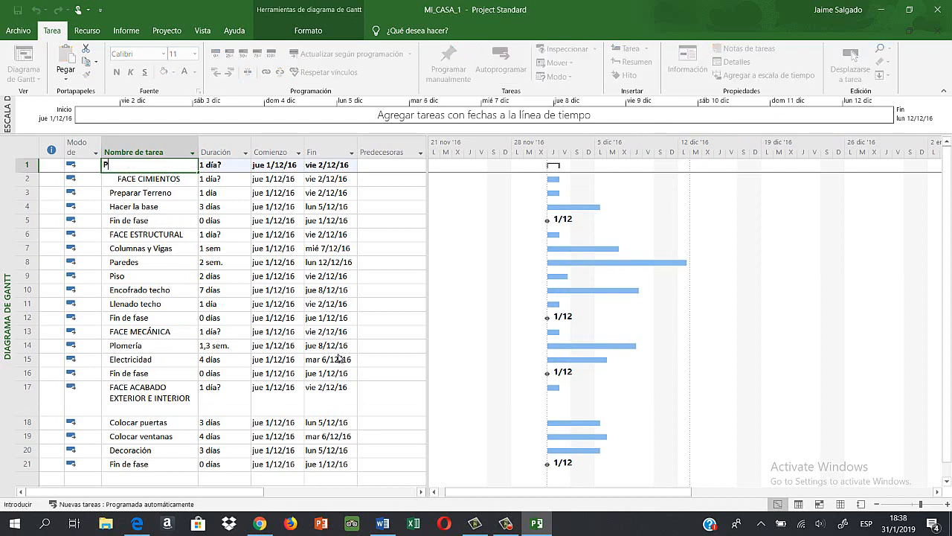
text(ROYECT)
text(O CONSTRUCCIÓN M)
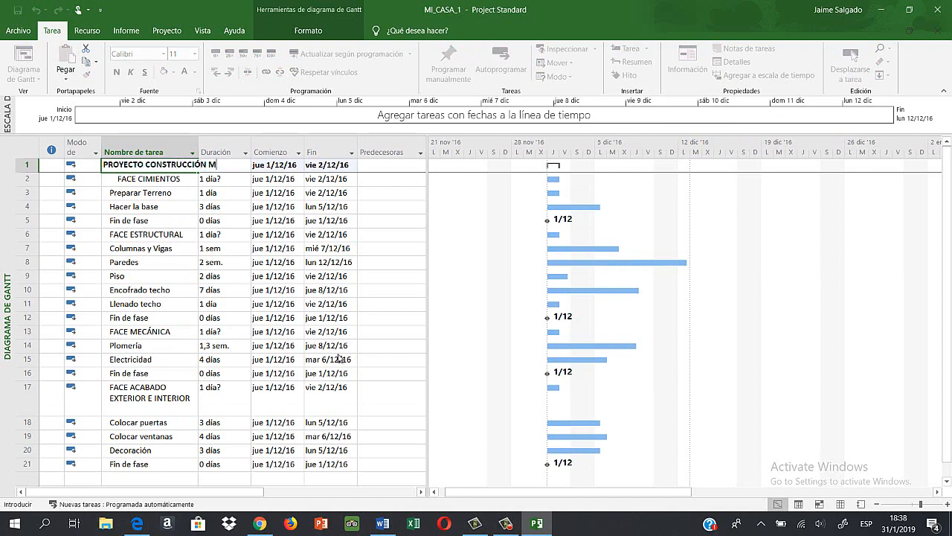
text(I CASA)
key(Return)
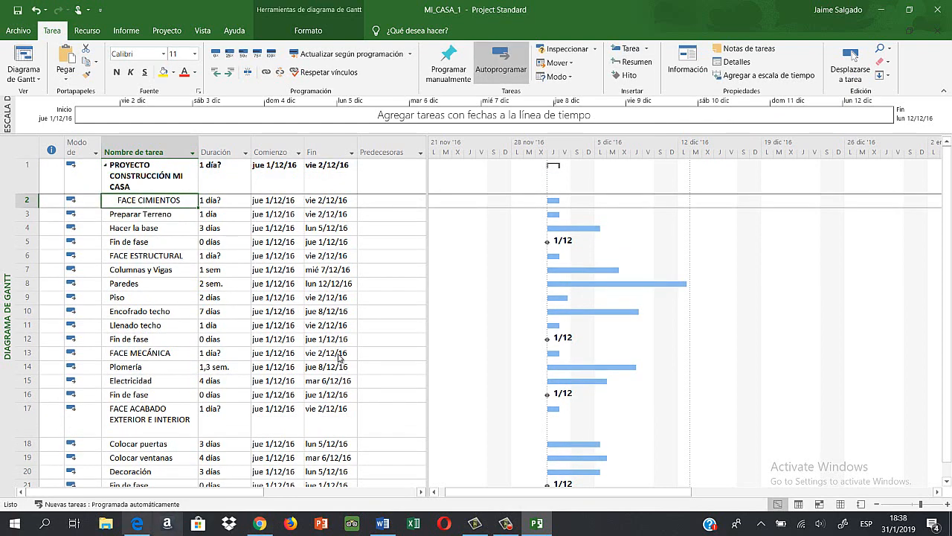
Check the exercise PDF's instruction on indenting phases and tasks, and return to the Microsoft Project task list
key(alt+Tab)
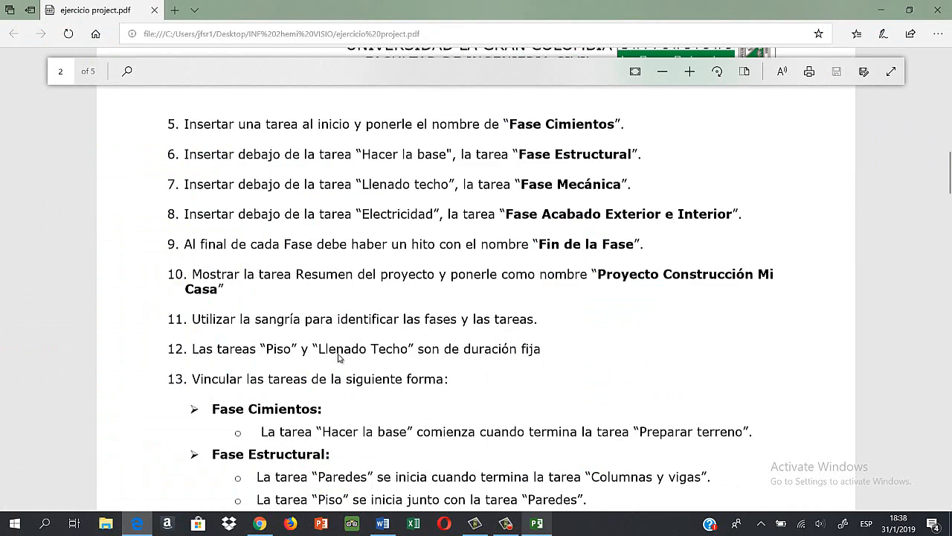
key(alt+Tab)
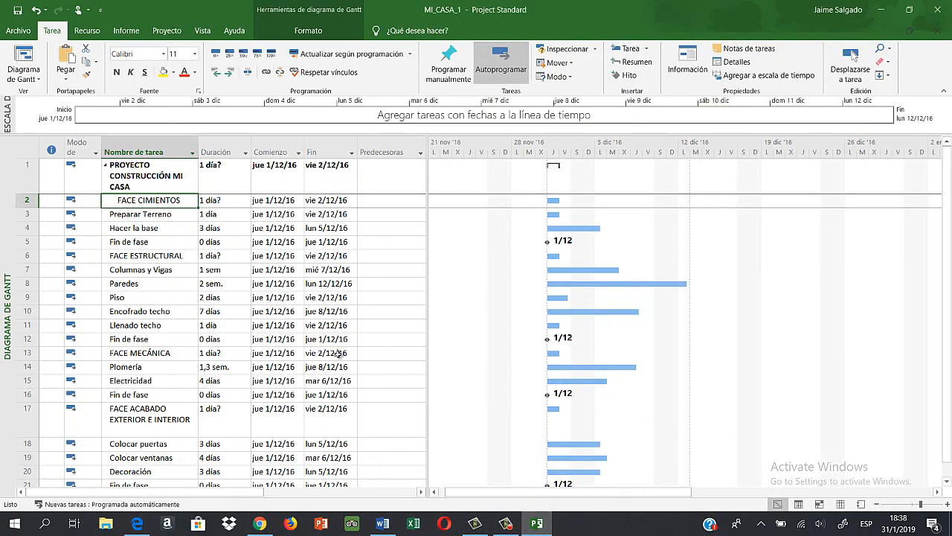
key(Down)
key(Down)
key(Down)
key(Down)
key(Down)
key(Down)
key(Right)
key(Right)
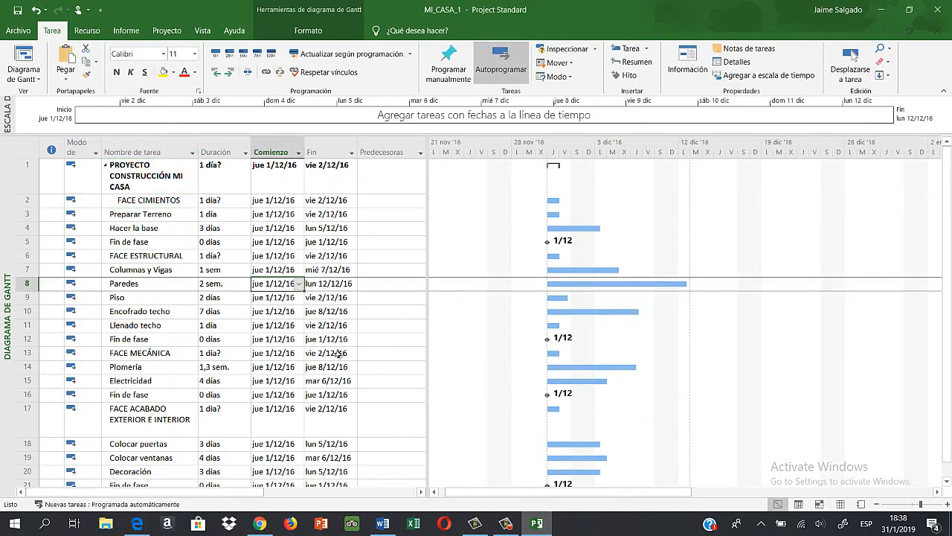
Indent all tasks from "Preparar Terreno" to the last "Fin de fase" one level, beneath "PROYECTO CONSTRUCCIÓN MI CASA"
drag(27, 214, 26, 311)
key(shift+Down)
key(shift+Down)
key(shift+Down)
key(shift+Down)
key(shift+Down)
key(shift+Down)
key(shift+Down)
key(shift+Down)
key(shift+Down)
key(shift+Down)
key(shift+Down)
key(shift+Down)
key(shift+Down)
key(shift+Down)
key(shift+Down)
key(shift+Down)
key(shift+Down)
key(shift+Down)
key(shift+Down)
key(shift+Down)
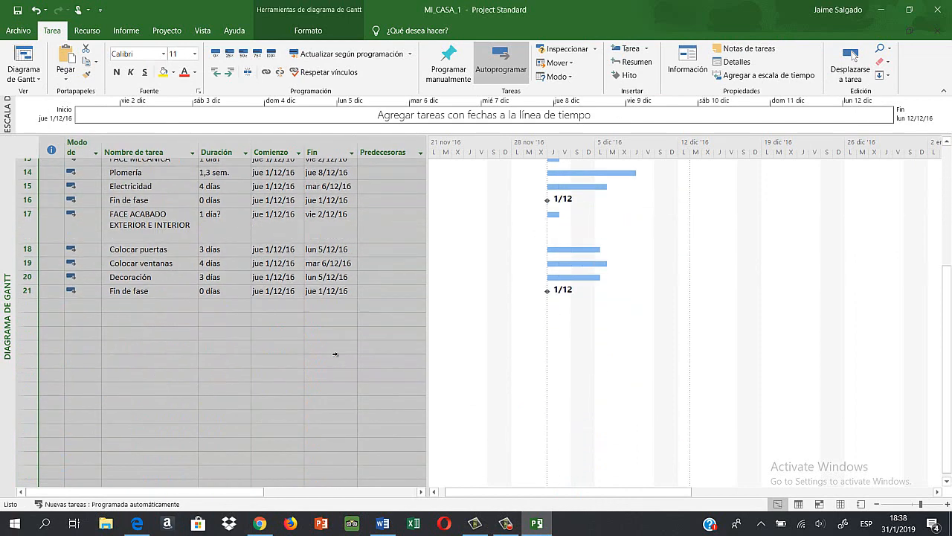
key(shift+Up)
key(shift+Up)
key(shift+Up)
key(shift+Up)
key(shift+Up)
key(shift+Up)
key(shift+Up)
key(shift+Up)
key(shift+Up)
key(shift+Up)
key(shift+Up)
key(shift+Up)
key(shift+Up)
key(shift+Up)
key(shift+Up)
key(shift+Up)
key(shift+Up)
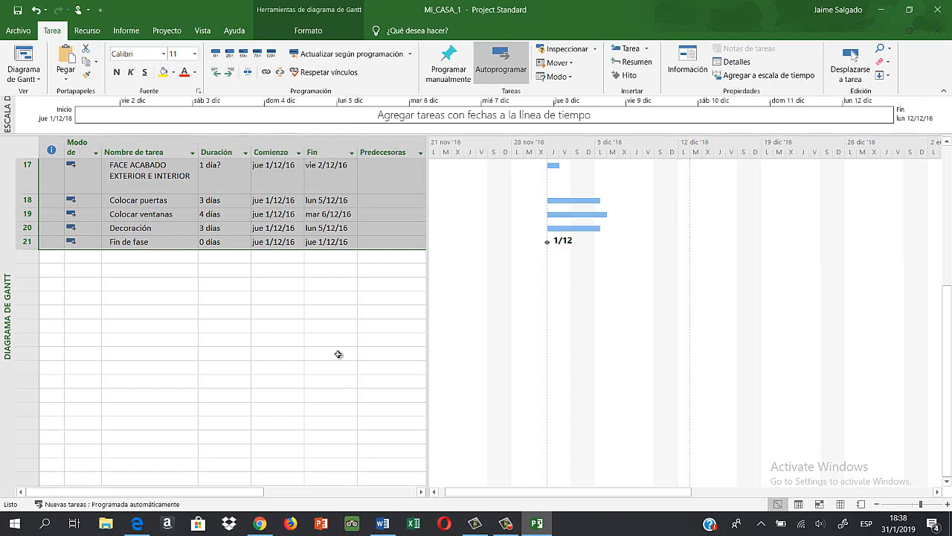
scroll(338, 357, up, 5)
scroll(338, 355, up, 1)
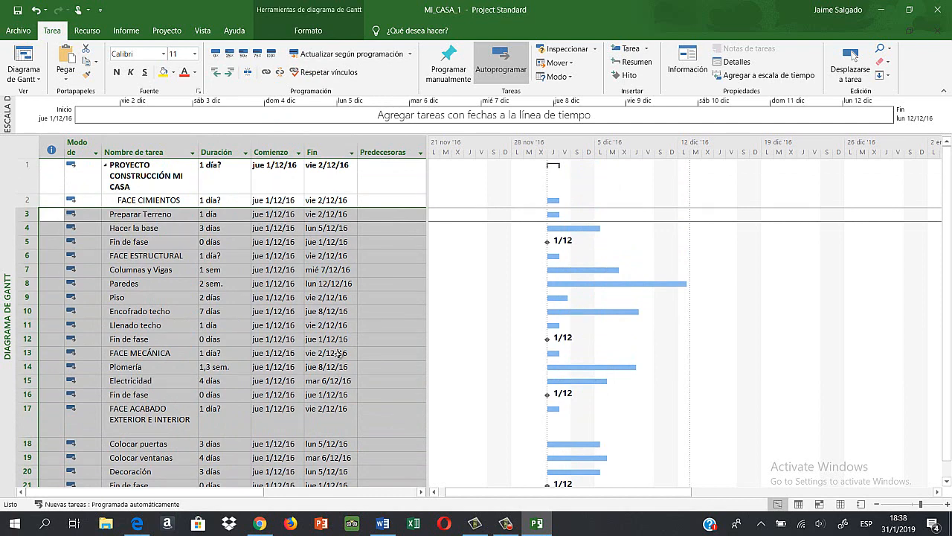
click(229, 72)
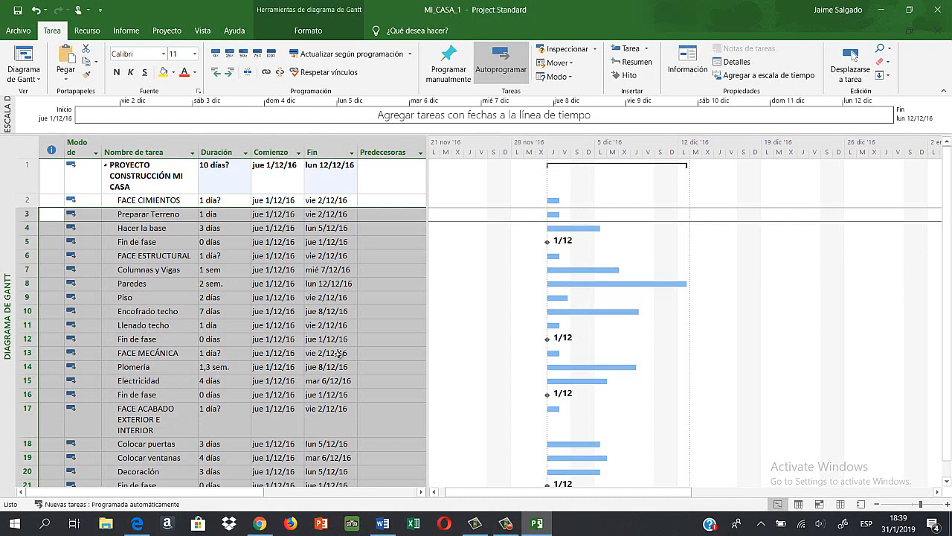
key(Up)
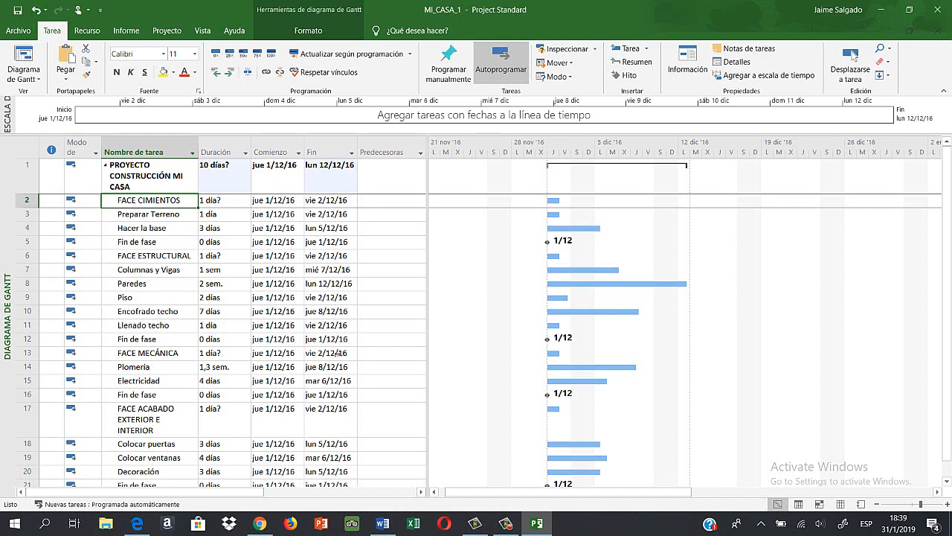
Indent "Preparar Terreno", "Hacer la base" and their "Fin de fase" milestone as subtasks of "FACE CIMIENTOS"
click(27, 214)
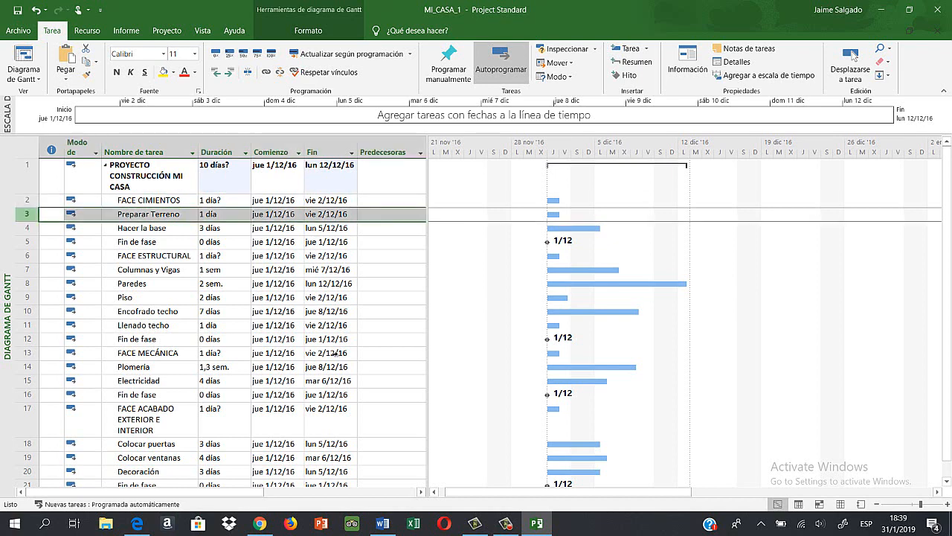
key(shift+Down)
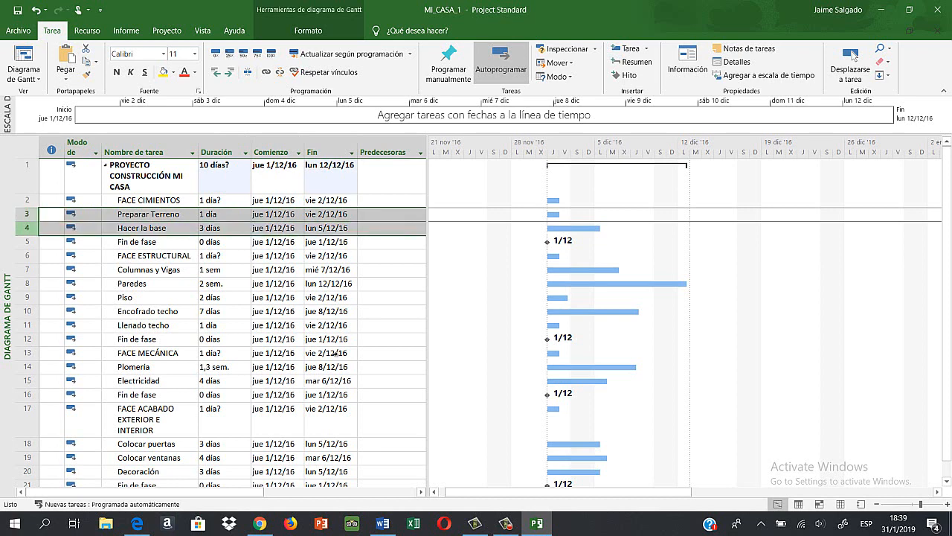
key(shift+Down)
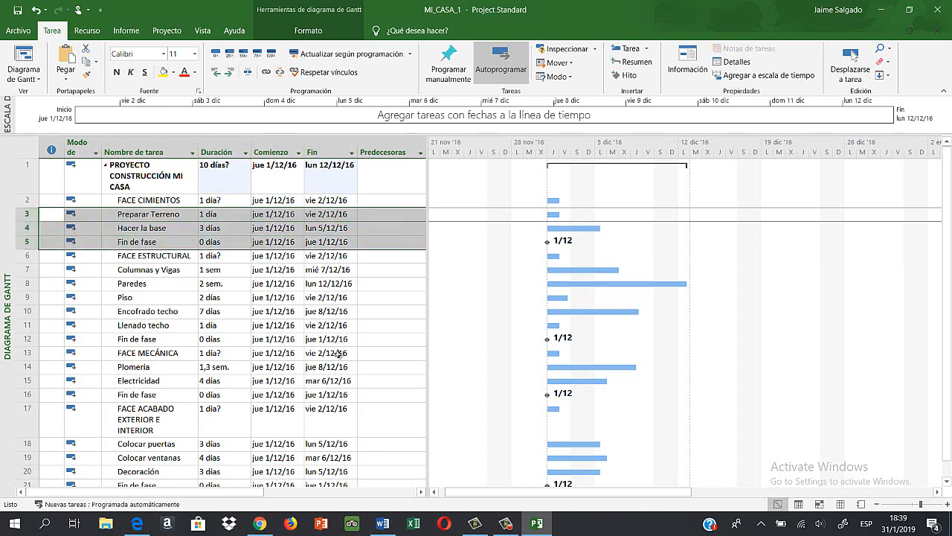
key(alt+shift+Right)
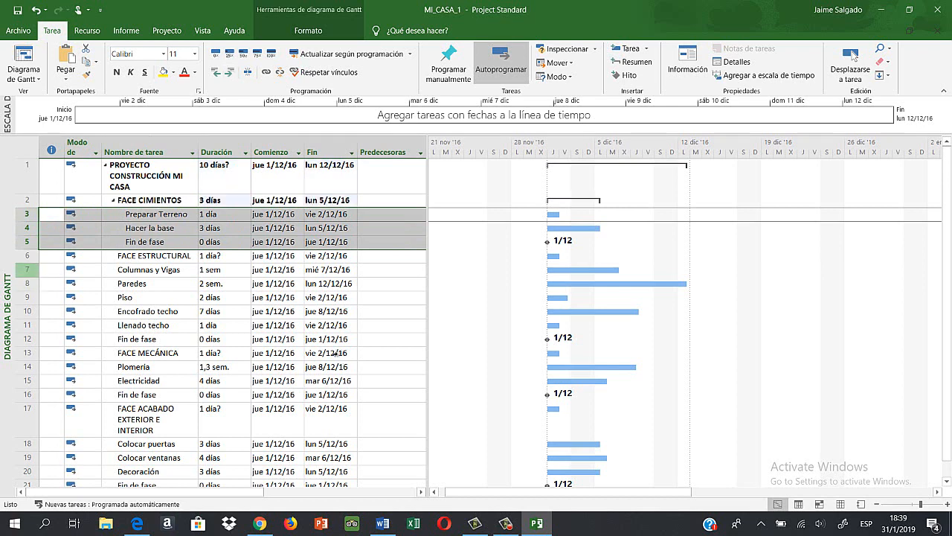
Indent the tasks from "Columnas y Vigas" through the "Fin de fase" below "Llenado techo" as subtasks of "FACE ESTRUCTURAL"
drag(27, 269, 27, 284)
key(shift+Down)
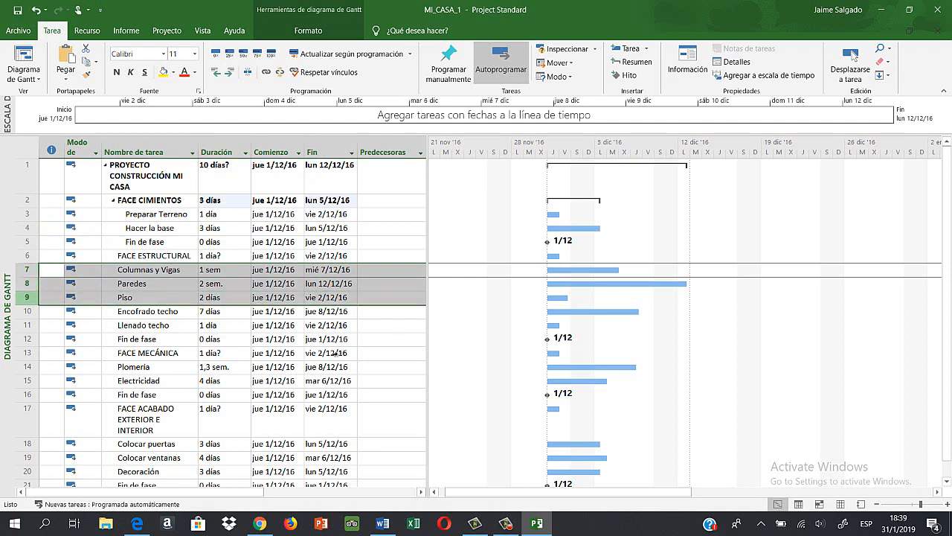
key(shift+Down)
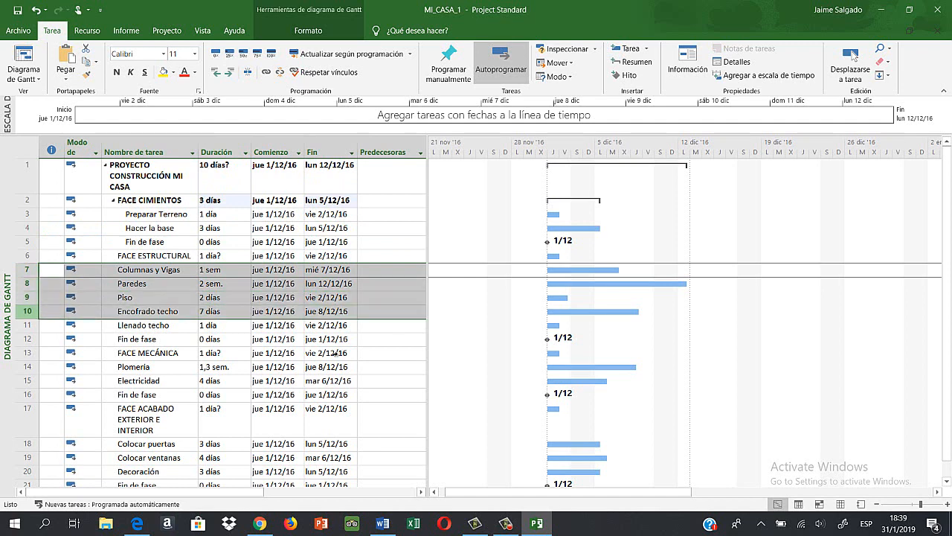
key(shift+Down)
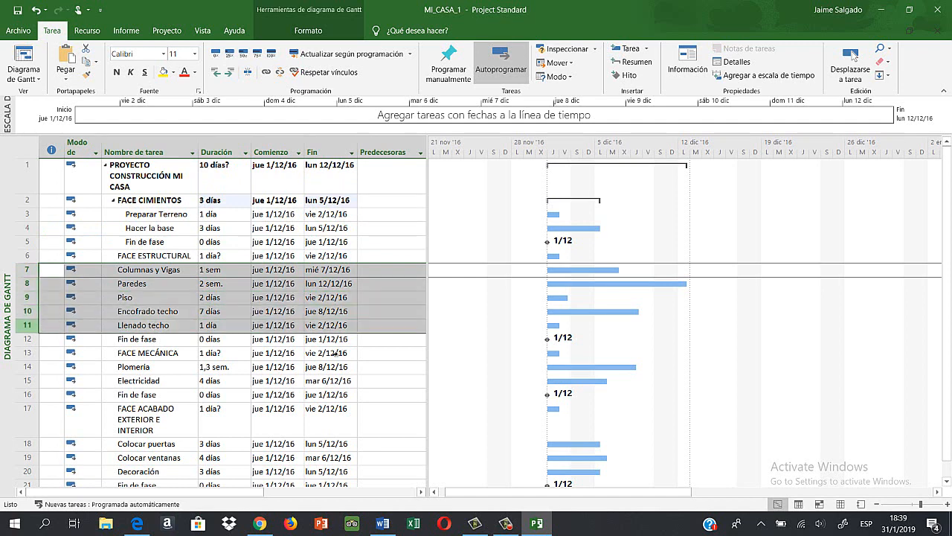
key(shift+Down)
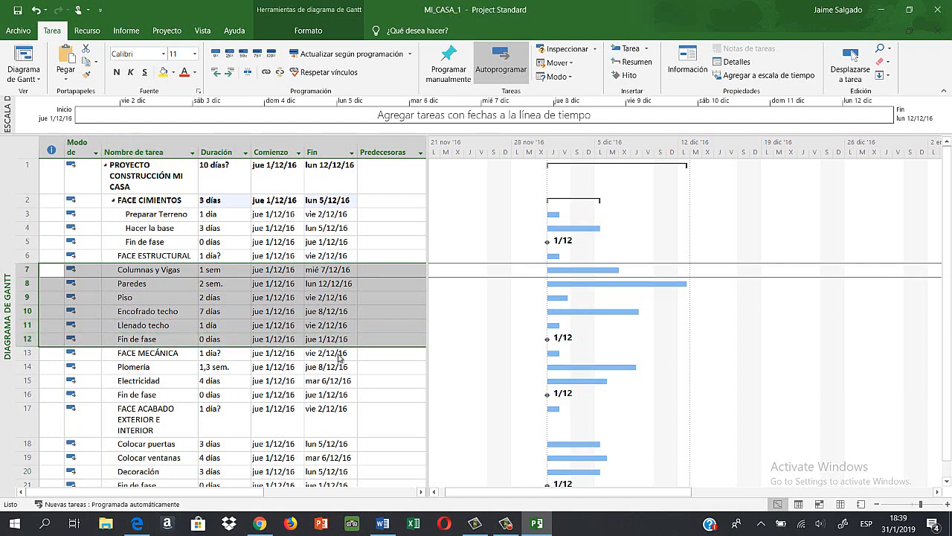
key(alt+shift+Right)
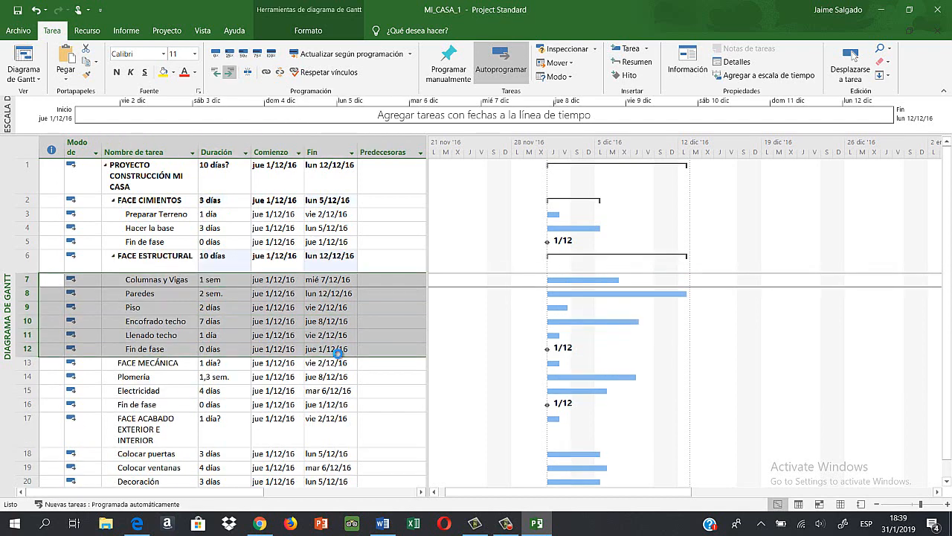
Indent "Plomería", "Electricidad" and the following "Fin de fase" milestone as subtasks of "FACE MECÁNICA"
scroll(339, 356, down, 1)
scroll(339, 356, down, 1)
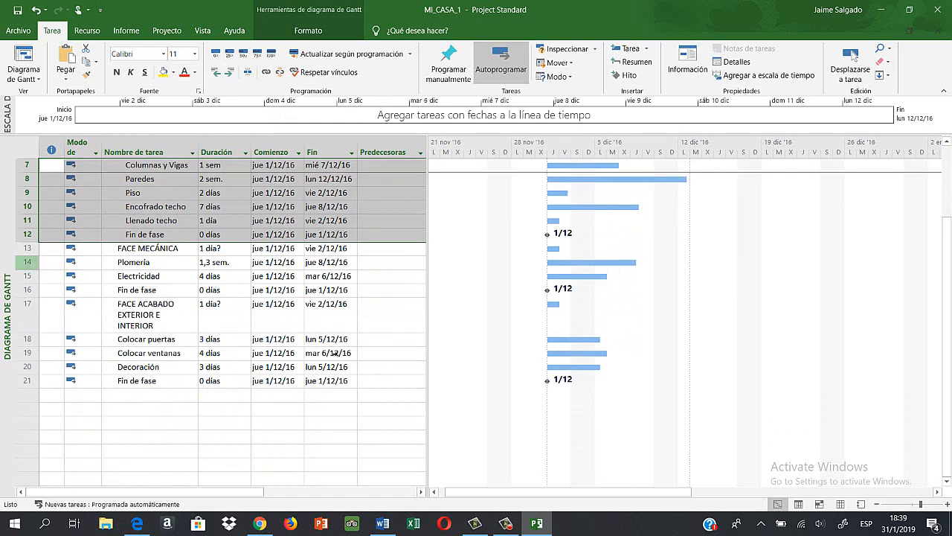
click(27, 262)
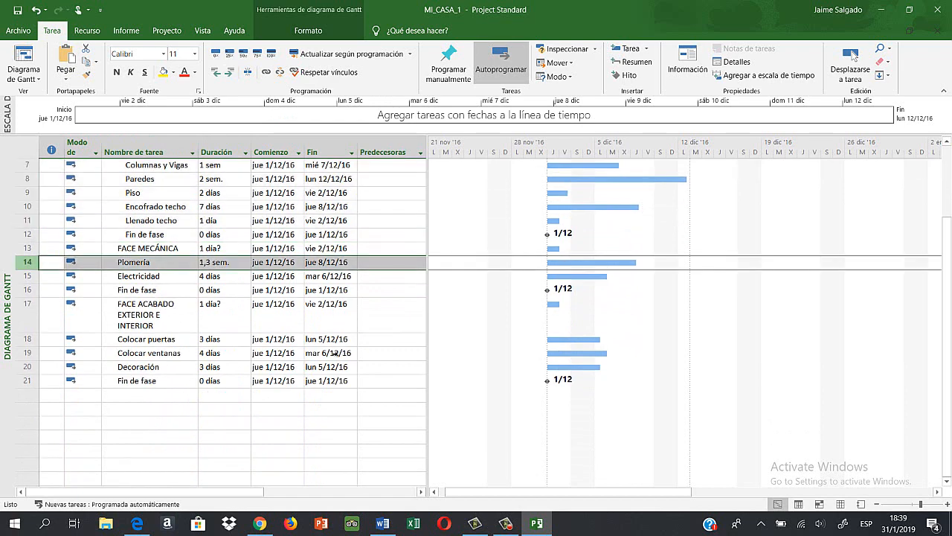
drag(27, 262, 27, 289)
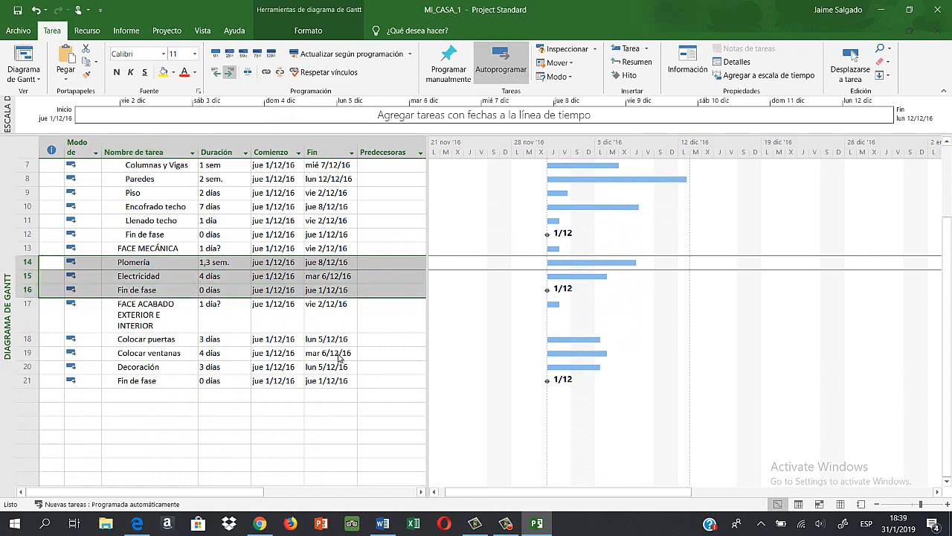
click(229, 72)
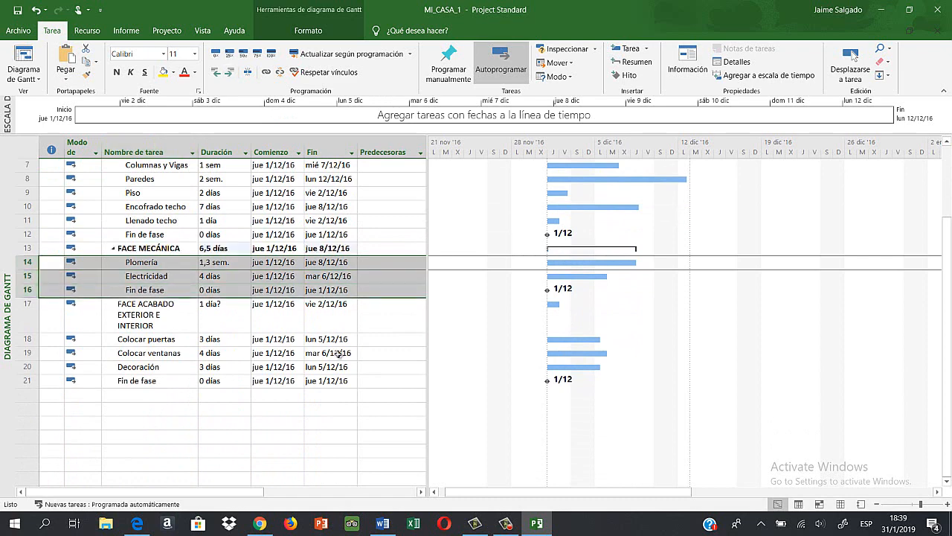
Indent "Colocar puertas", "Colocar ventanas", "Decoración" and the final "Fin de fase" as subtasks of "FACE ACABADO EXTERIOR E INTERIOR"
scroll(339, 353, down, 1)
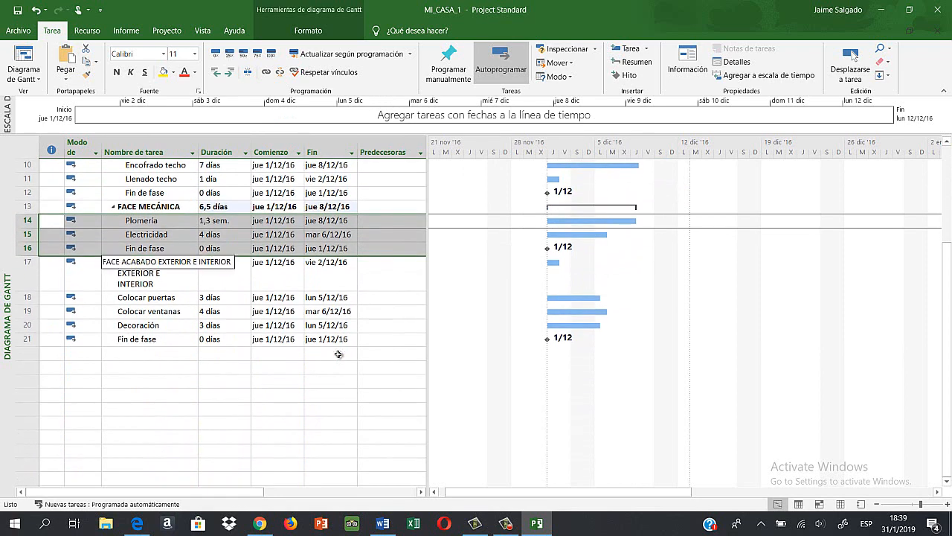
click(27, 298)
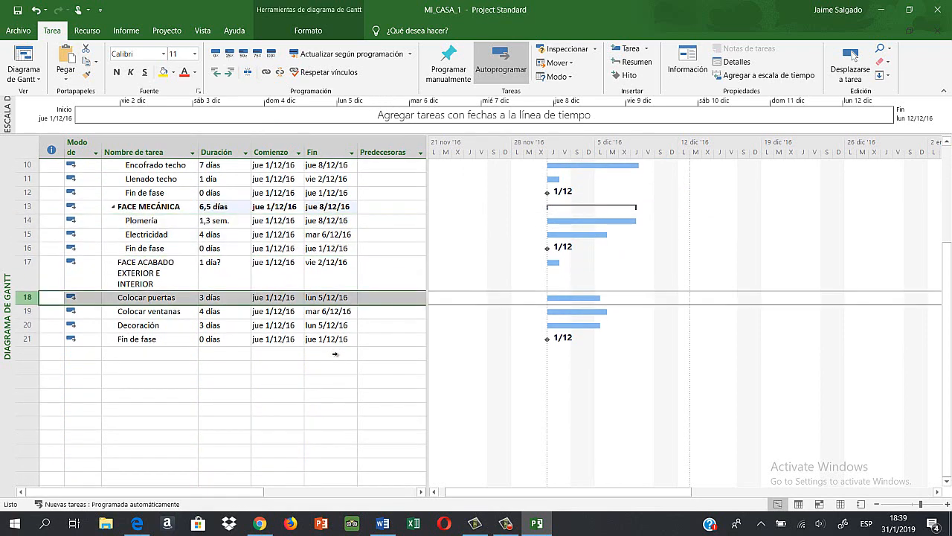
key(shift+Down)
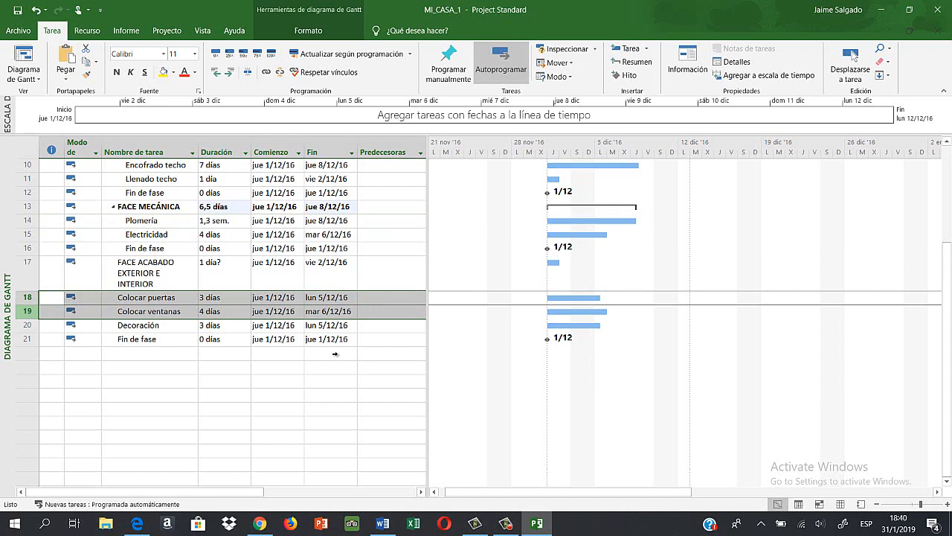
key(shift+Down)
key(shift+Down)
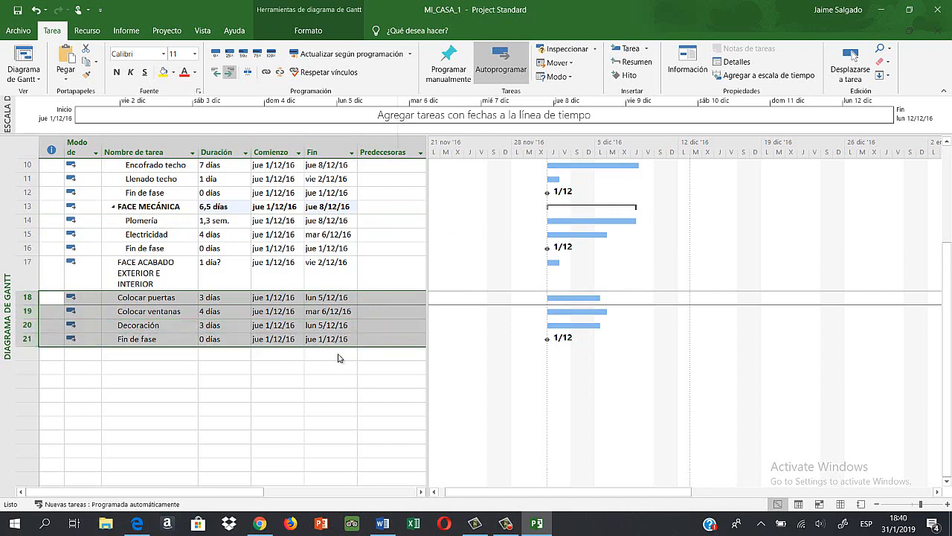
key(alt+shift+Right)
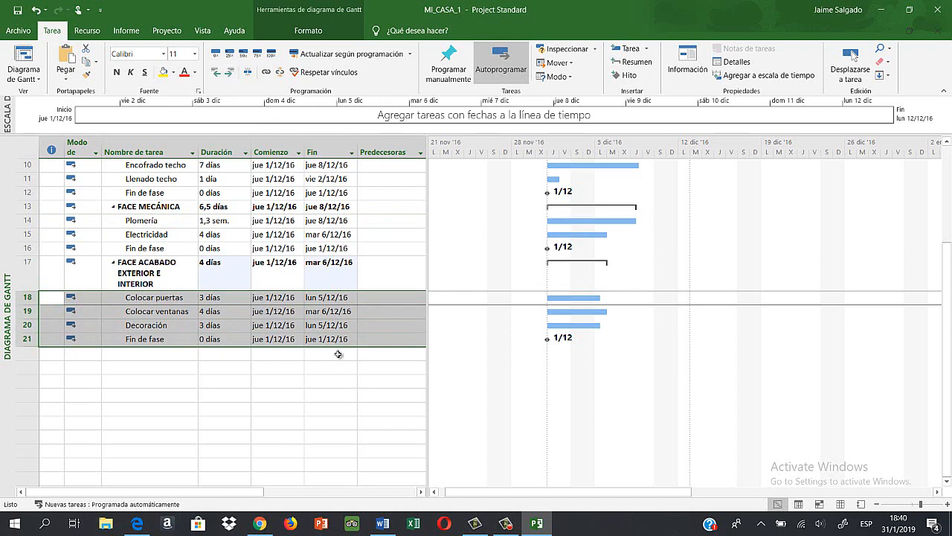
Check the exercise PDF's instruction on fixed-duration tasks, and return to the Microsoft Project task list
scroll(339, 354, up, 2)
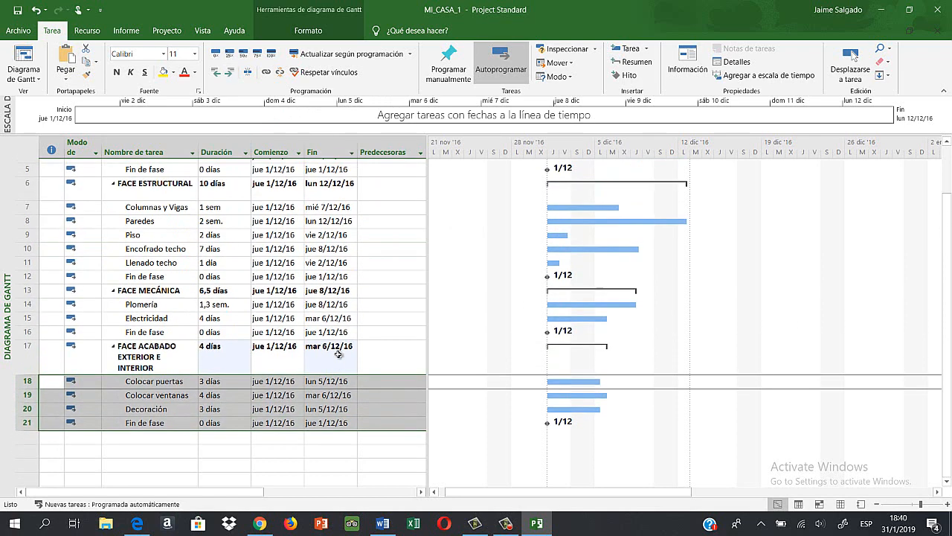
key(alt+Tab)
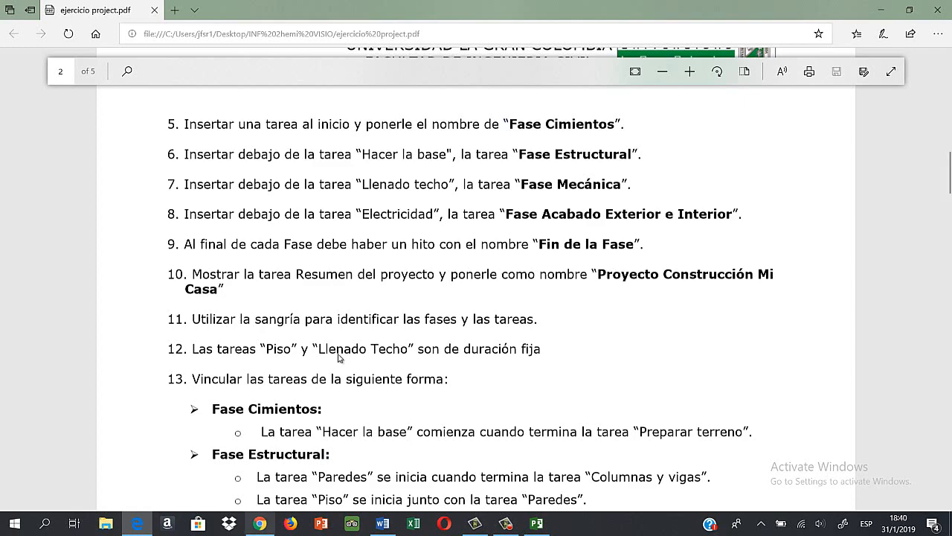
key(alt+Tab)
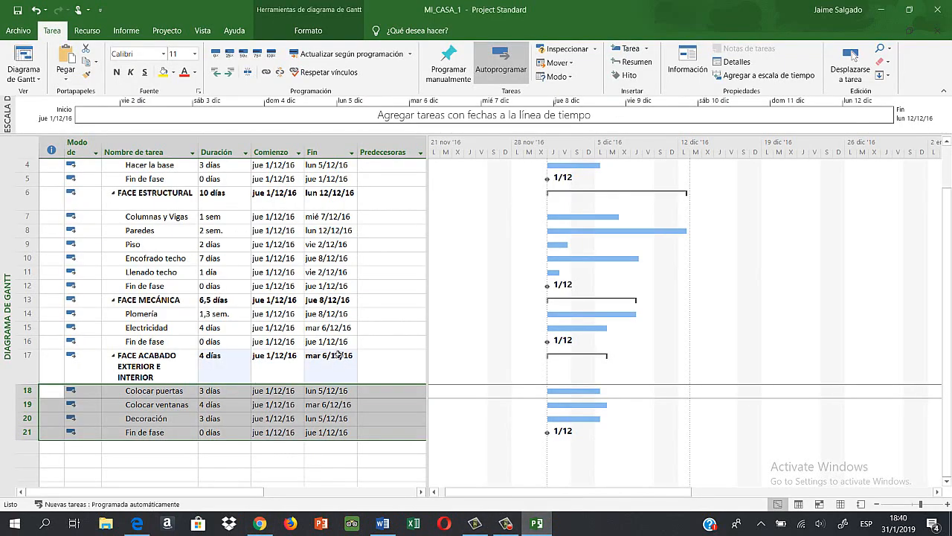
Set the task type of "Piso" to "Duración fija" in its advanced task information
scroll(339, 355, up, 1)
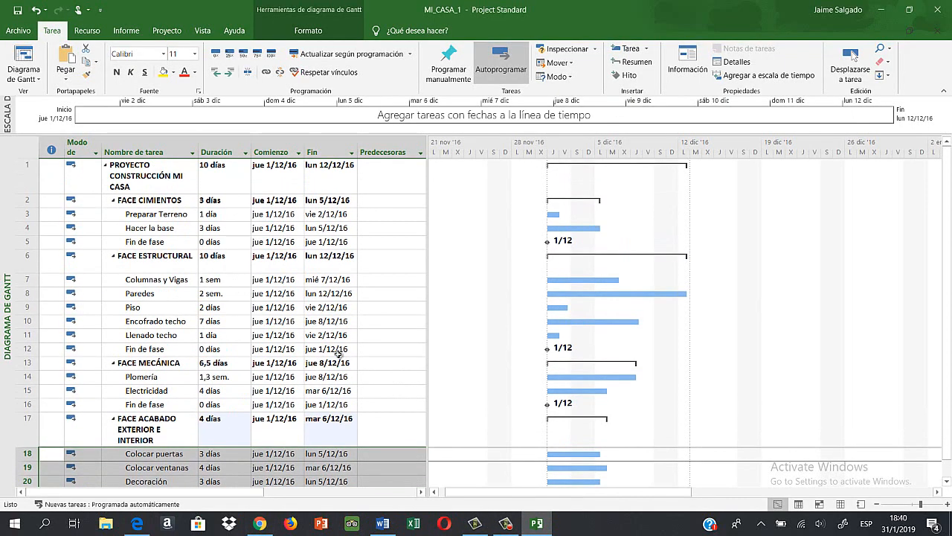
double_click(134, 307)
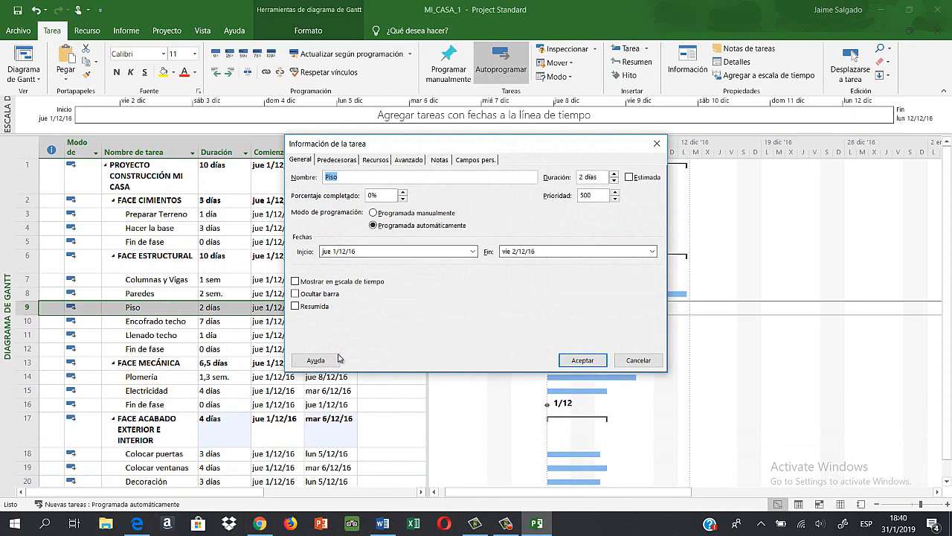
key(ctrl+Tab)
key(ctrl+Tab)
key(ctrl+Tab)
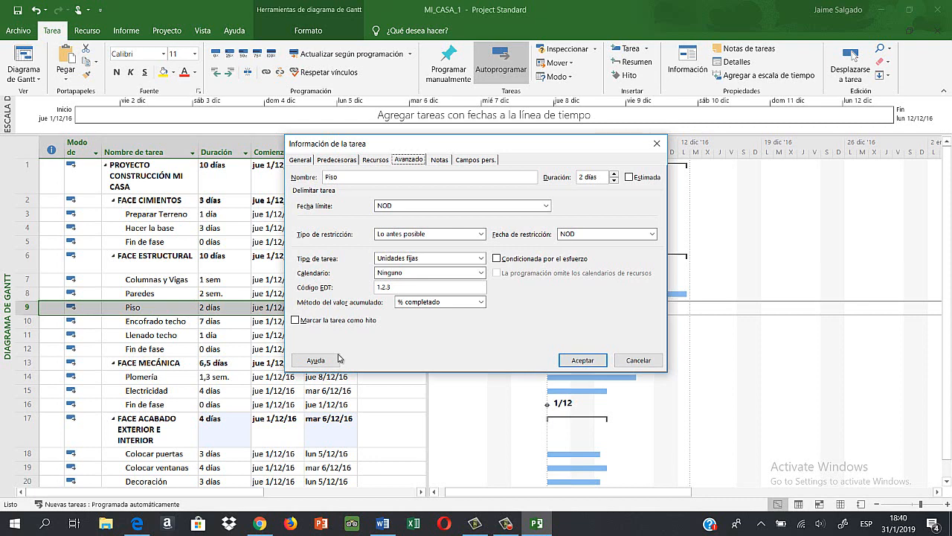
key(alt+Down)
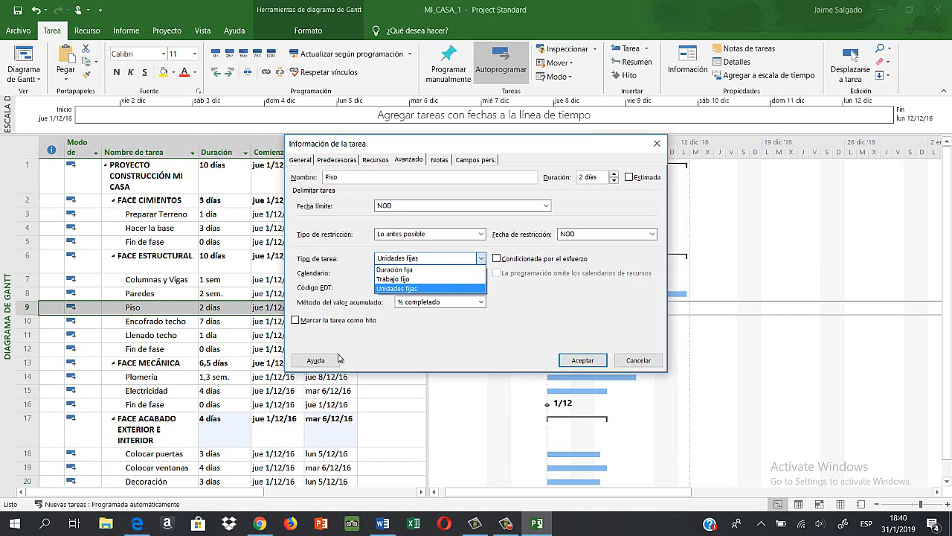
key(Up)
key(Up)
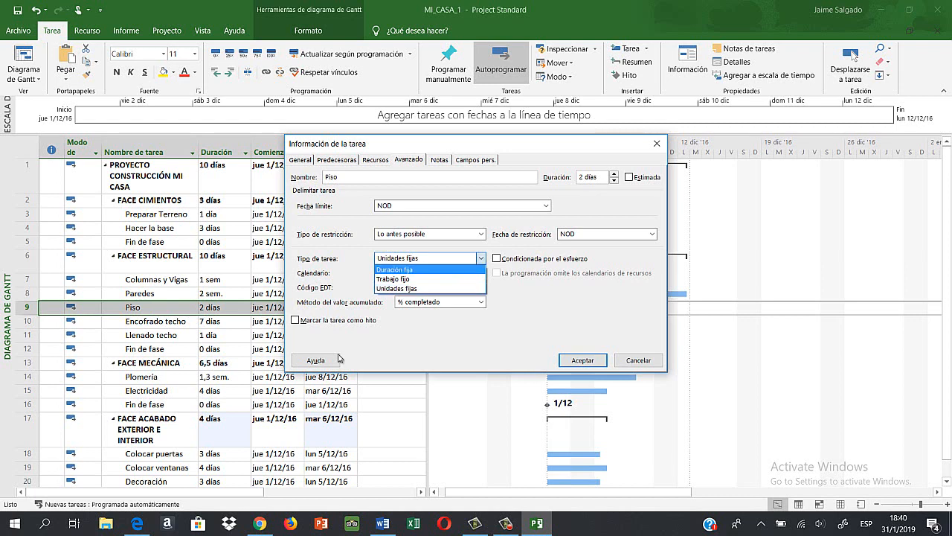
key(Return)
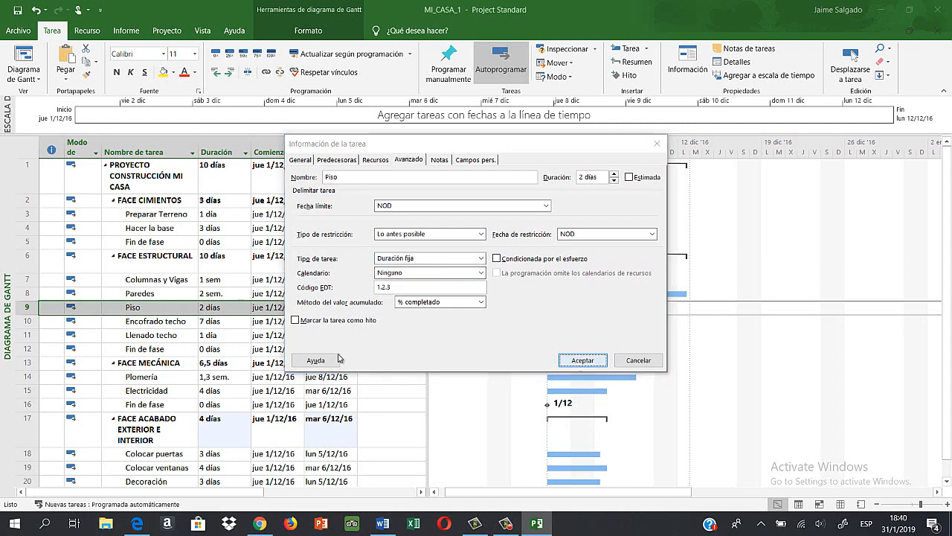
key(Return)
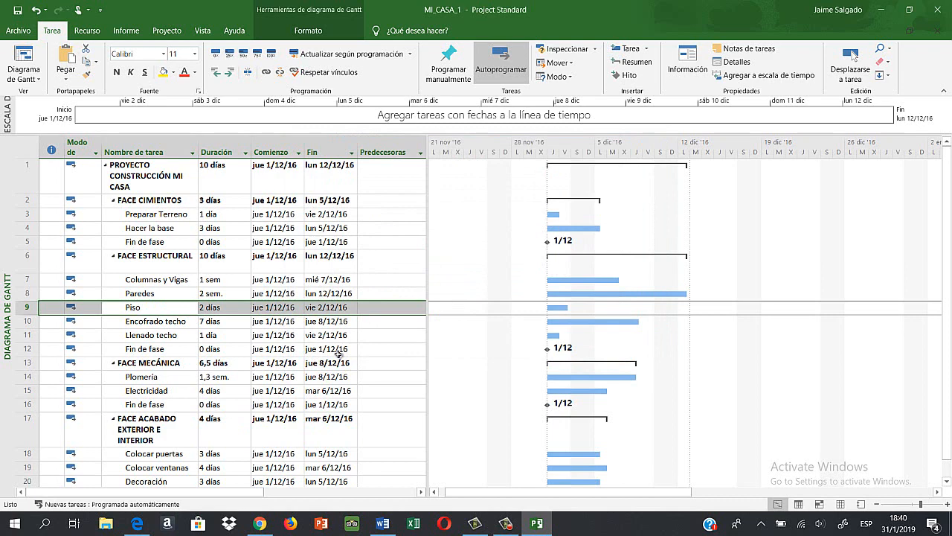
Set the task type of "Llenado techo" to "Duración fija" in its advanced task information
key(Down)
key(Down)
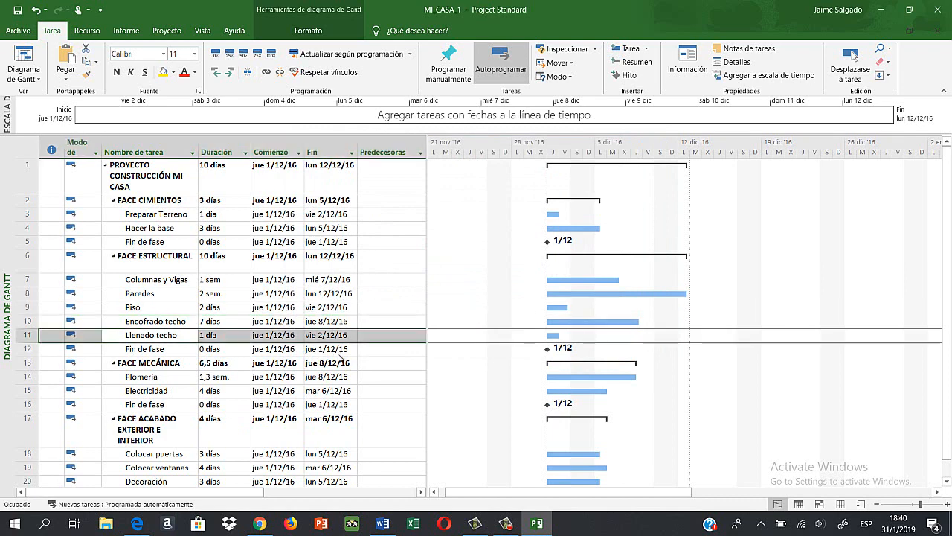
key(shift+F2)
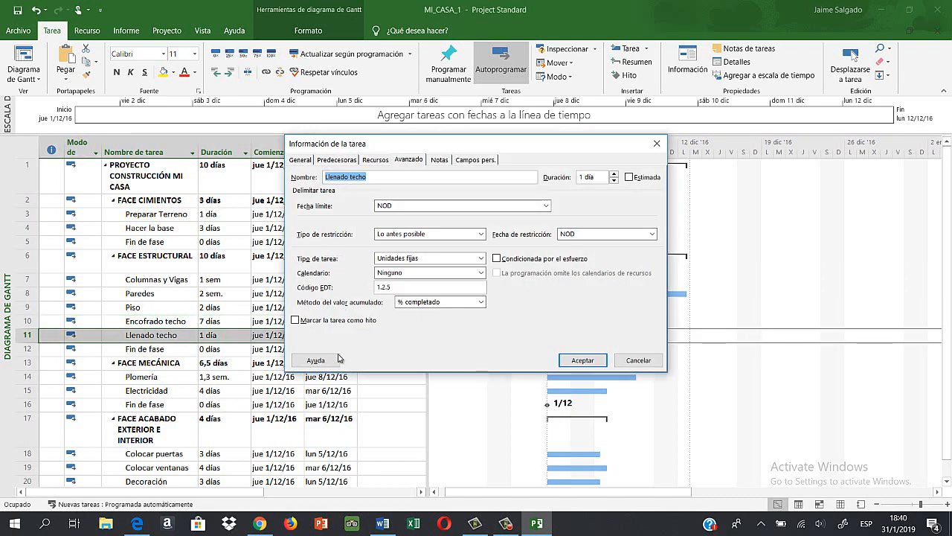
key(Tab)
key(Tab)
key(Tab)
key(Tab)
key(Tab)
key(Tab)
key(alt+Down)
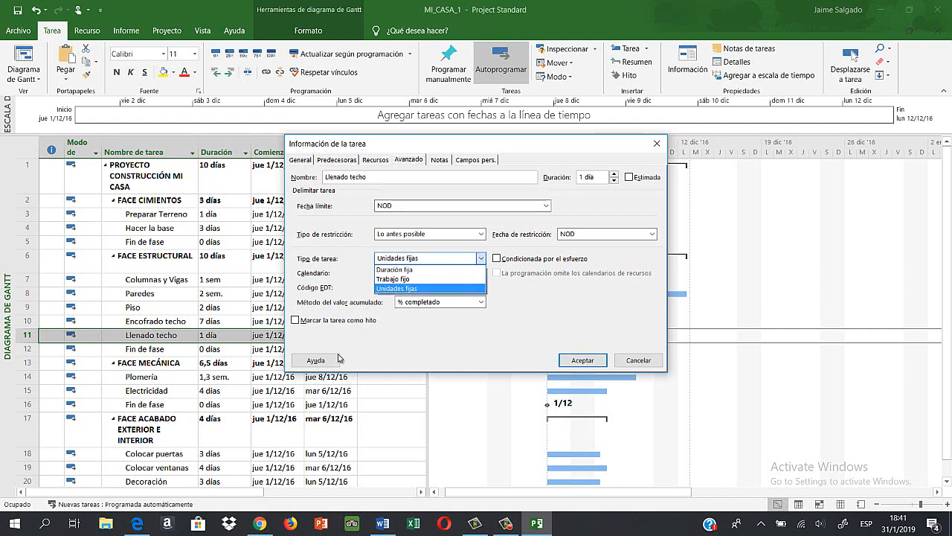
key(Up)
key(Up)
key(Return)
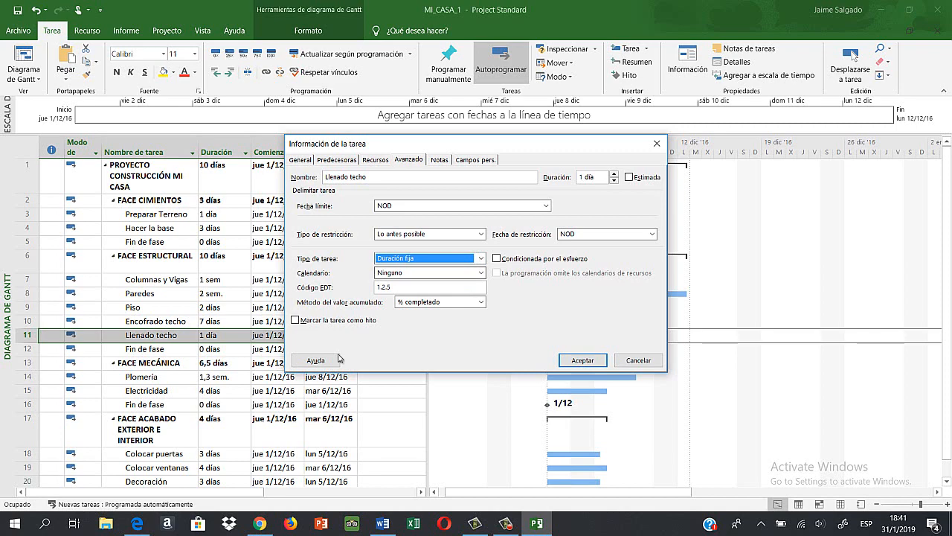
key(Return)
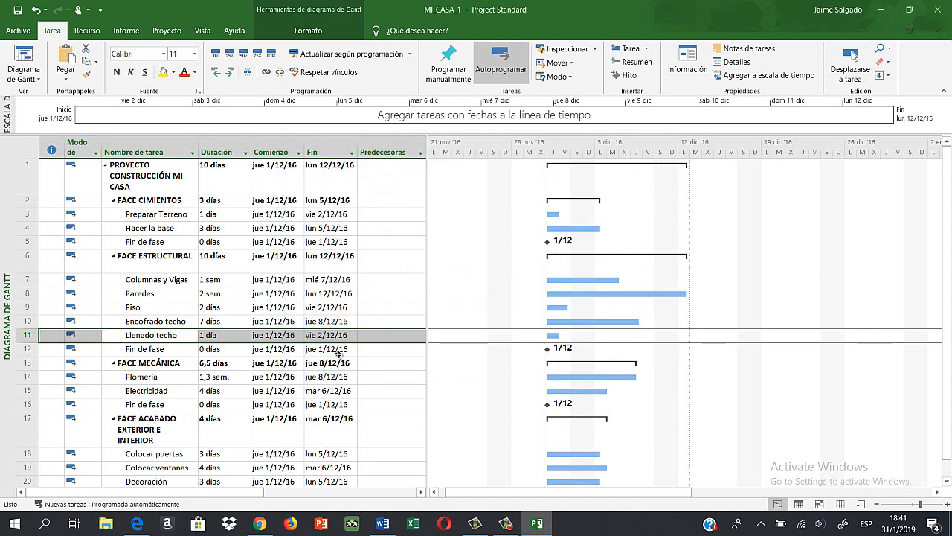
Read the task-linking instructions under point 13 of the exercise PDF, and return to the Microsoft Project schedule
key(alt+Tab)
scroll(338, 358, down, 2)
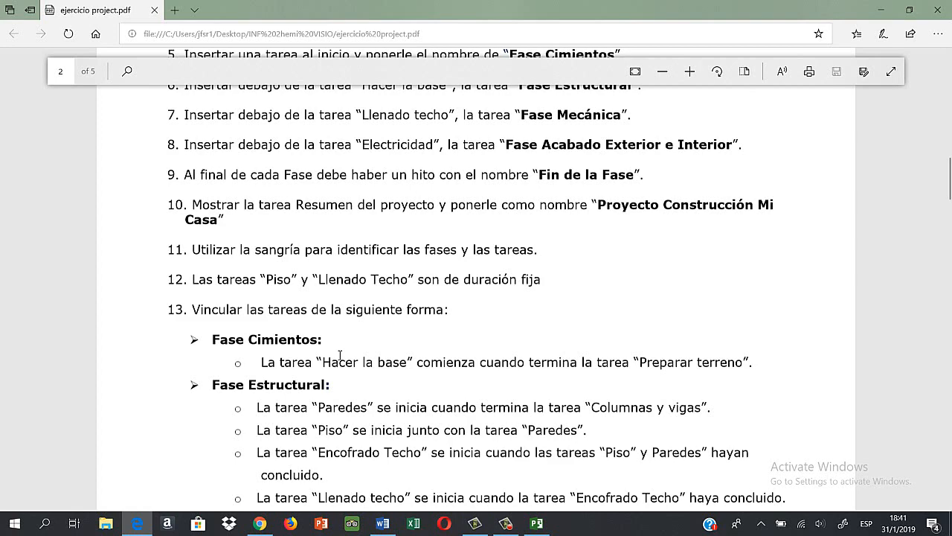
scroll(340, 355, down, 2)
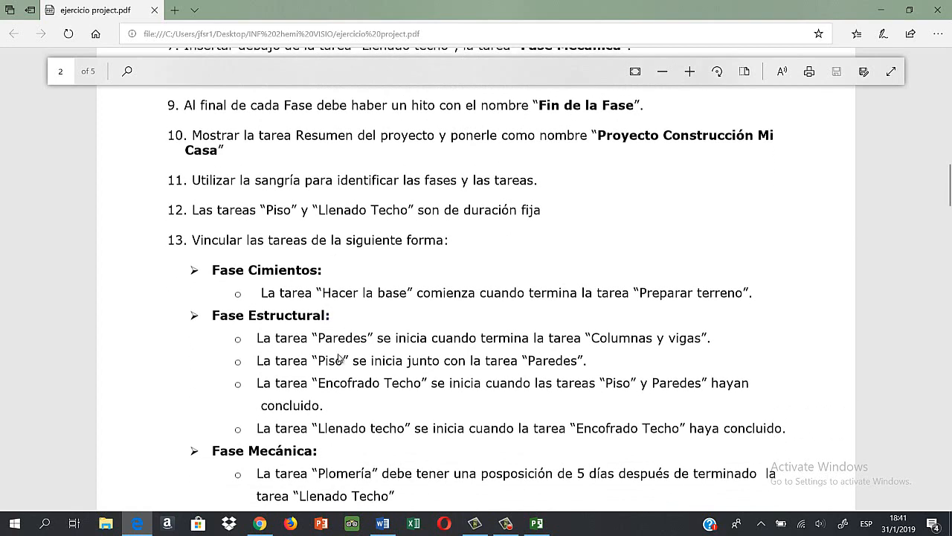
key(alt+Tab)
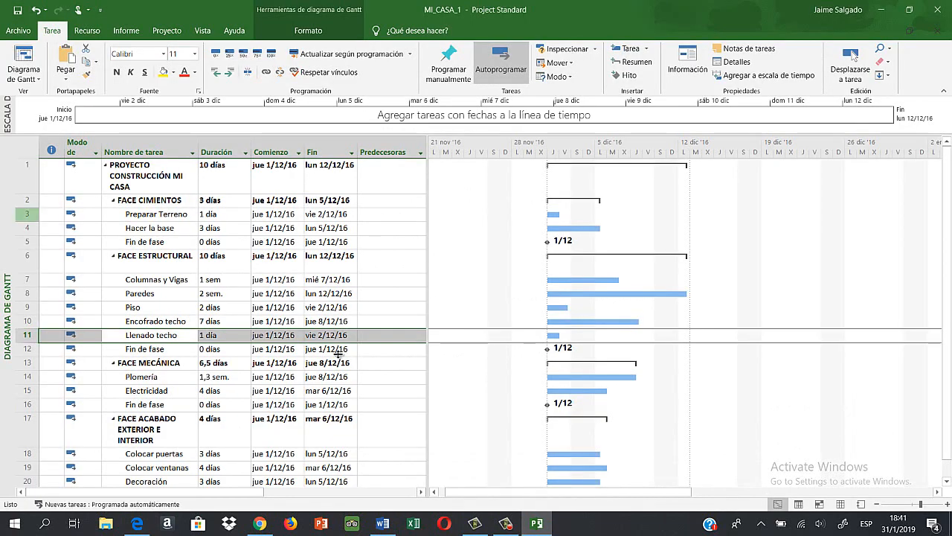
Link "Preparar Terreno" to "Hacer la base" with a "Fin a comienzo (FC)" dependency and 0d lag
drag(27, 215, 27, 229)
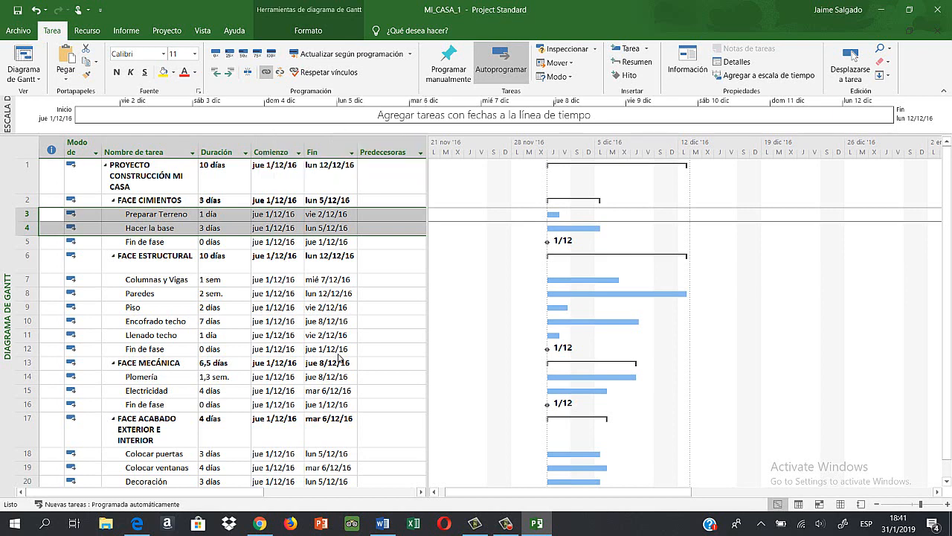
key(ctrl+F2)
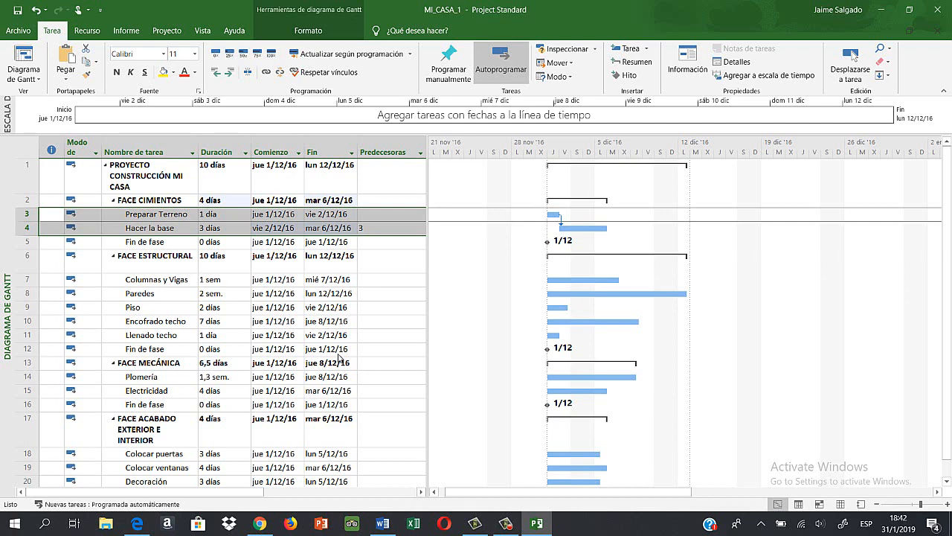
double_click(561, 220)
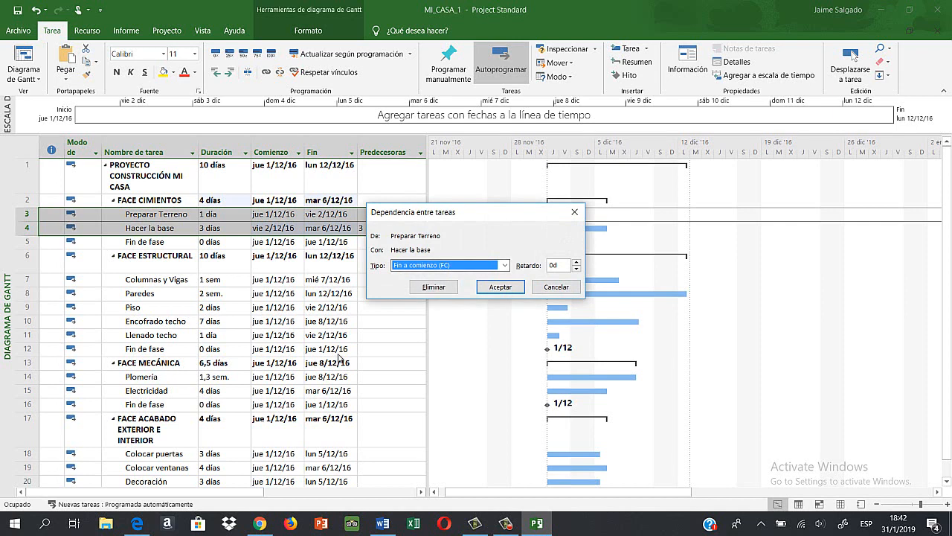
key(Return)
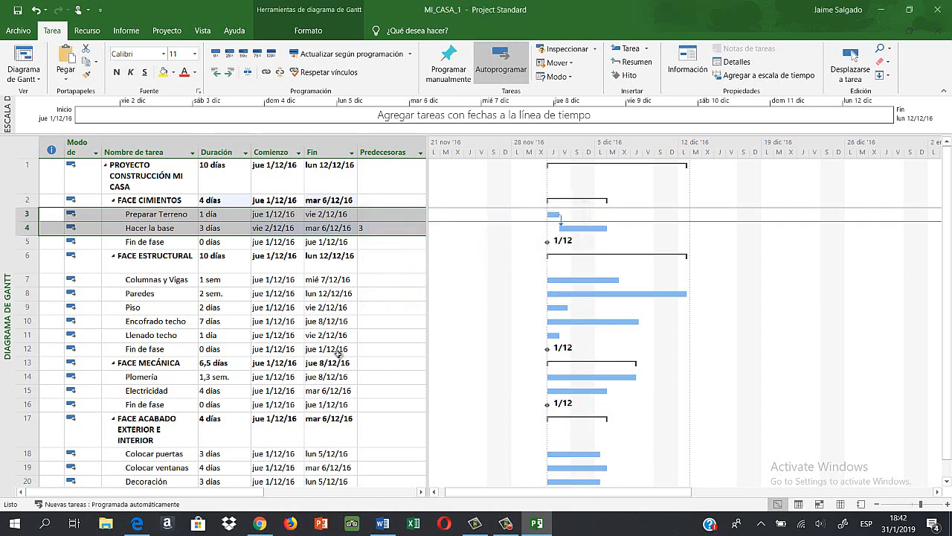
Consult the exercise PDF for the structural phase and link "Columnas y Vigas" to "Paredes" as finish-to-start
key(alt+Tab)
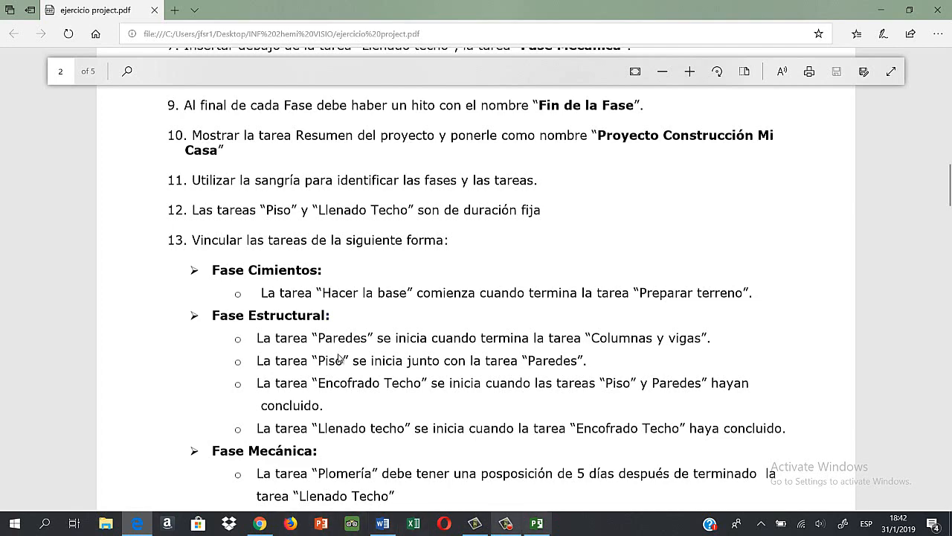
key(alt+Tab)
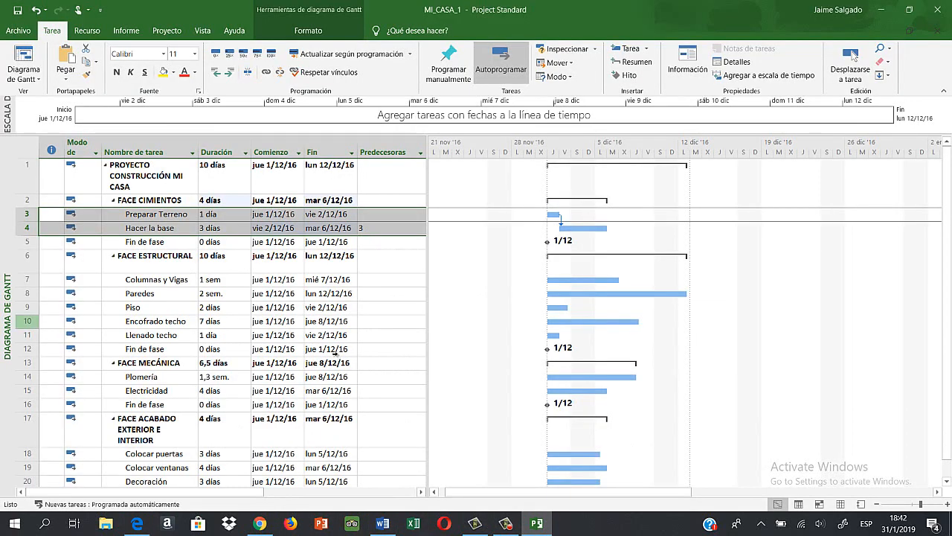
drag(27, 280, 27, 294)
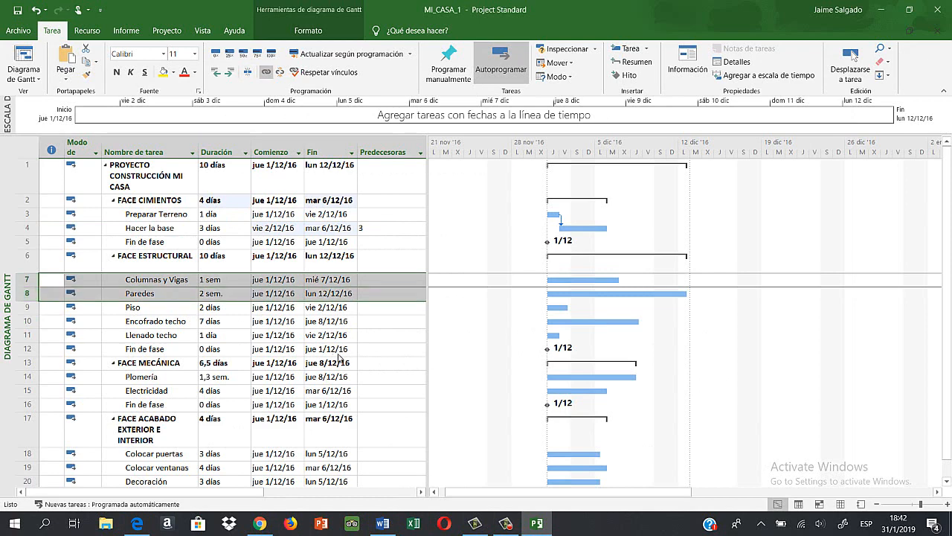
click(266, 72)
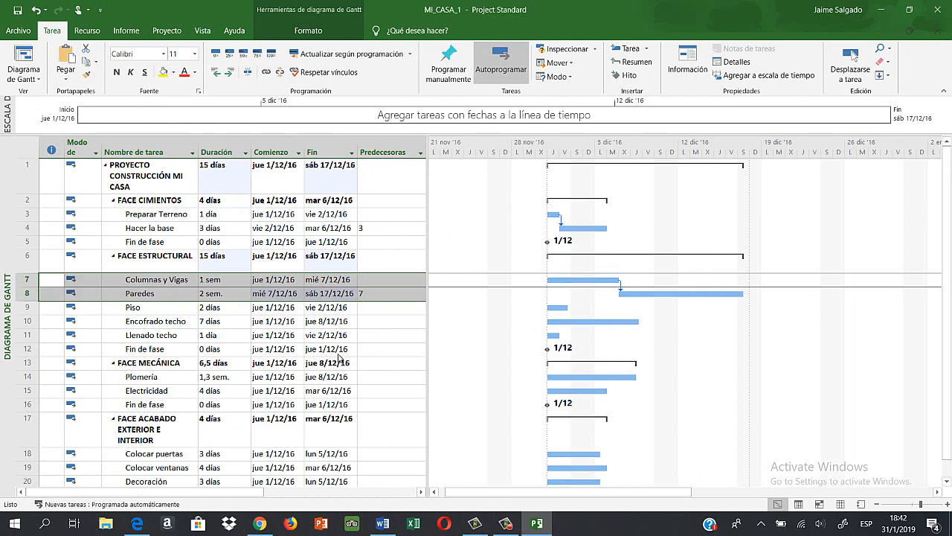
Check the exercise PDF's linking instruction for "Piso", and return to the Microsoft Project schedule
key(alt+Tab)
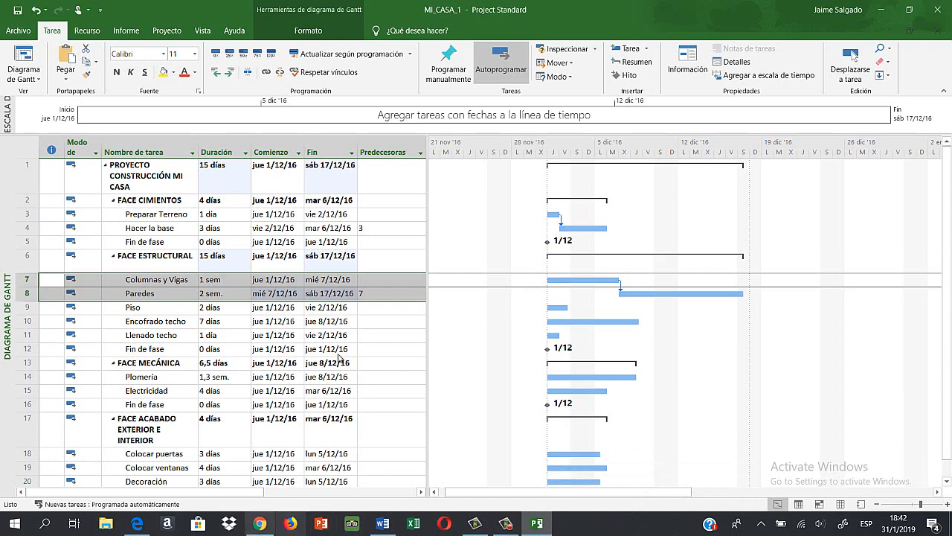
key(alt+Tab)
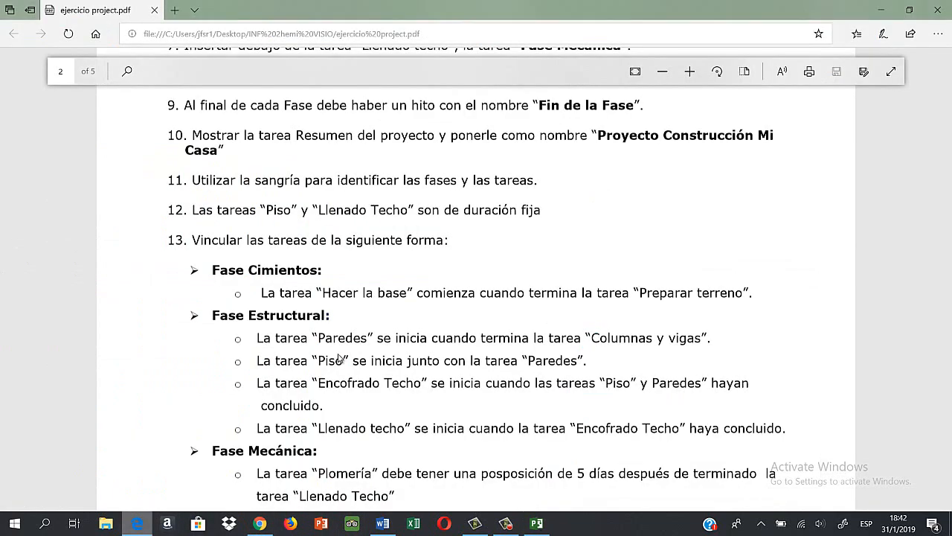
key(alt+Tab)
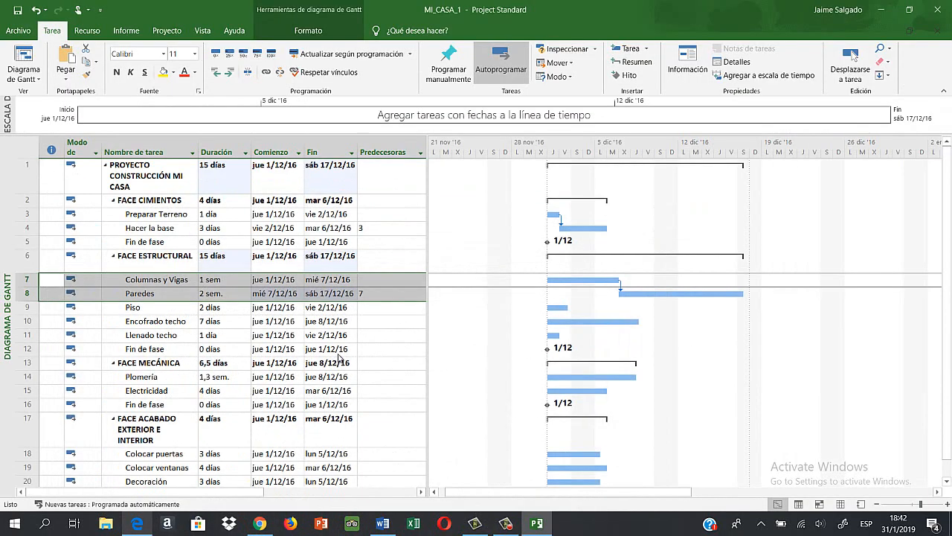
Try linking "Piso" to "Encofrado techo" as finish-to-start, and undo that link
drag(28, 307, 28, 321)
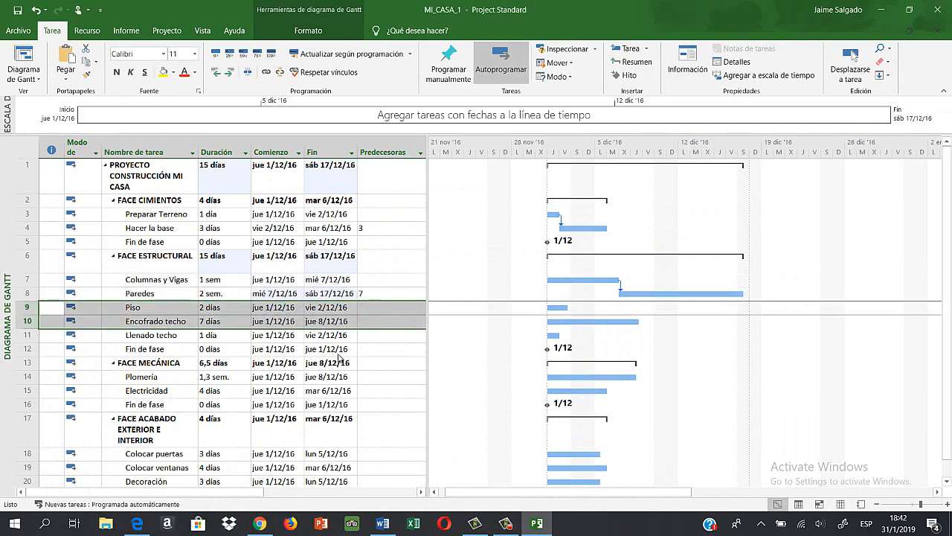
key(ctrl+F2)
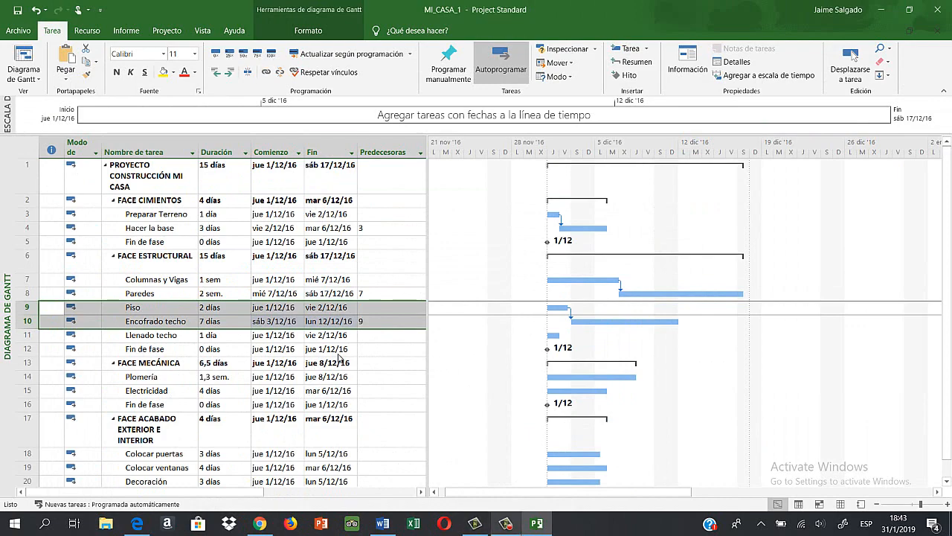
mouse_move(505, 523)
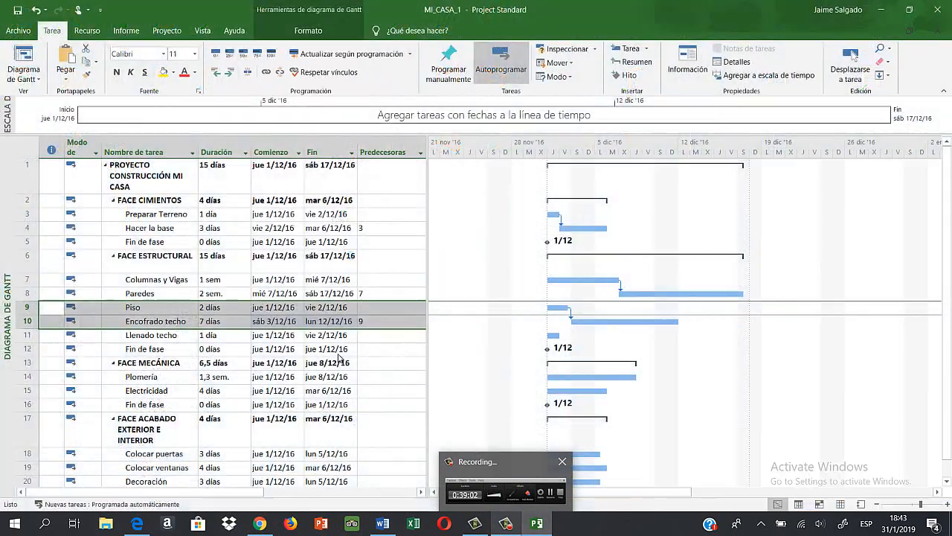
click(506, 487)
key(ctrl+z)
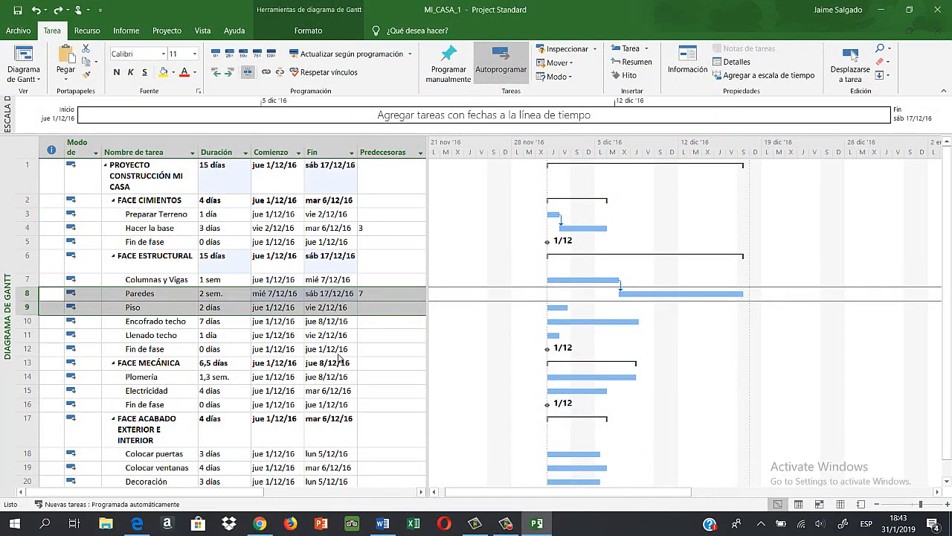
Link "Paredes" to "Piso" and change the dependency type to "Comienzo a comienzo (CC)"
key(ctrl+F2)
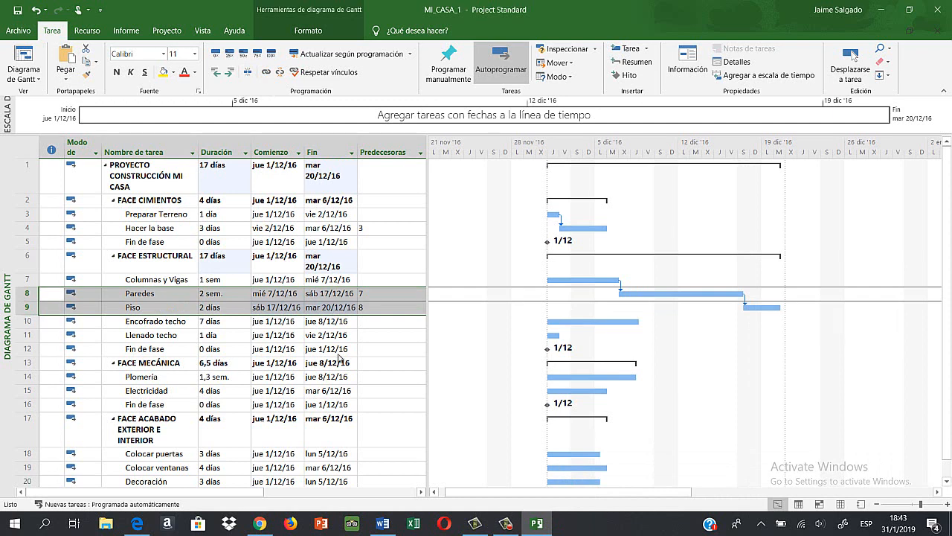
double_click(745, 299)
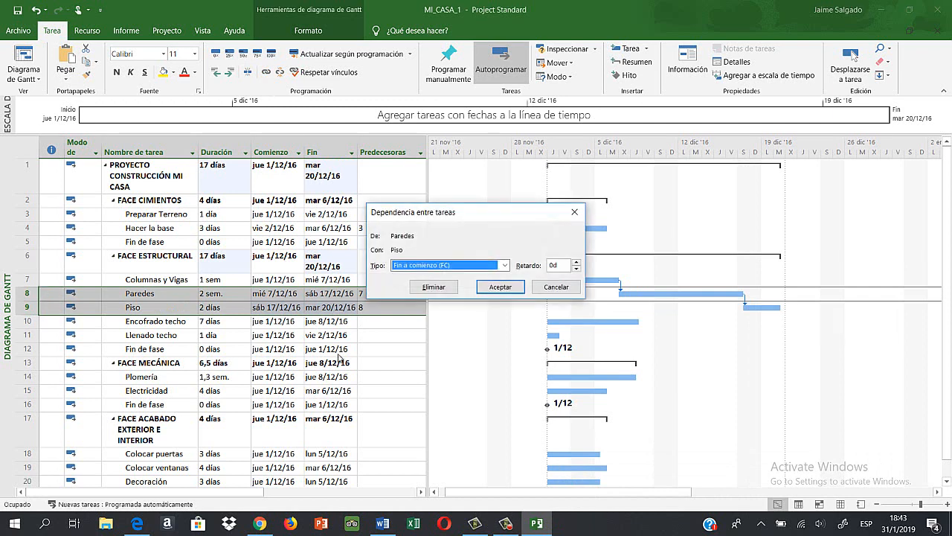
click(505, 265)
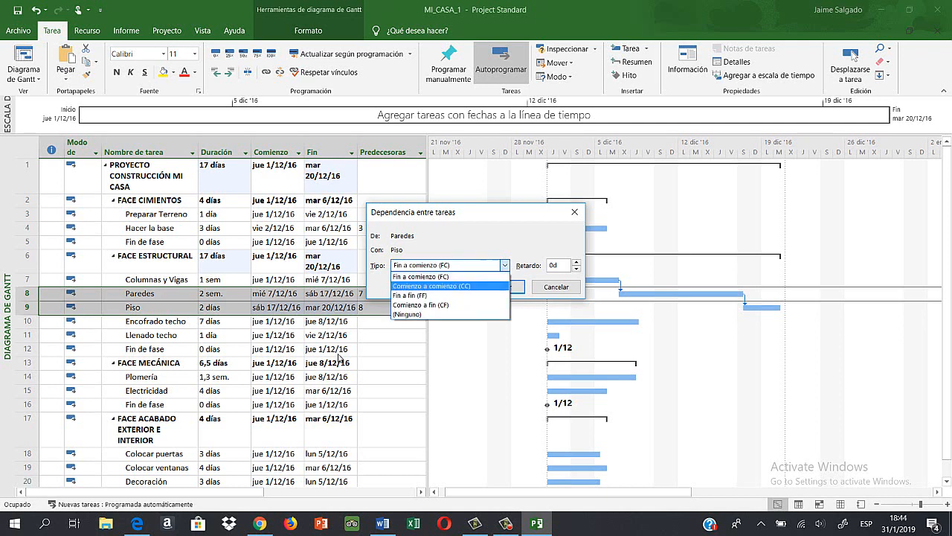
click(444, 285)
click(500, 286)
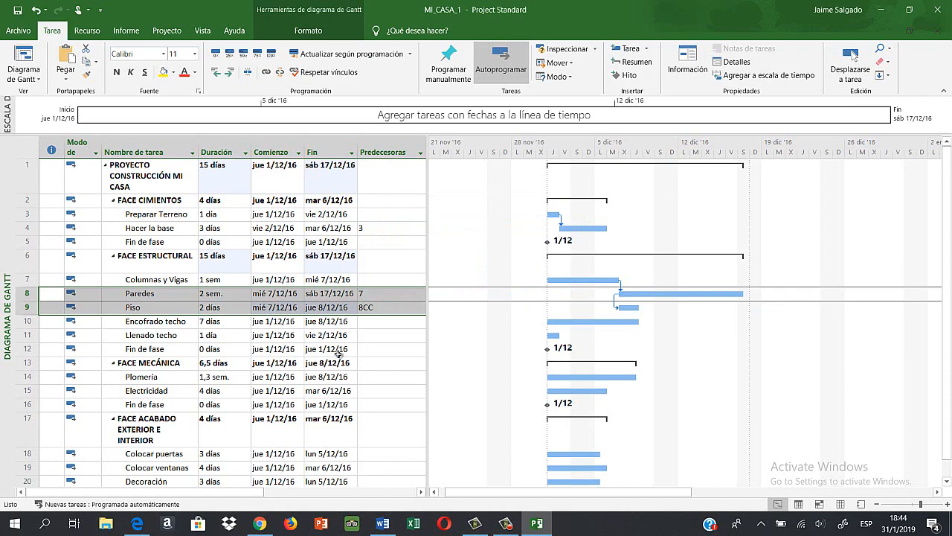
Widen the task table beside the Gantt chart to reveal the "Nombres de los recursos" column
scroll(338, 354, down, 3)
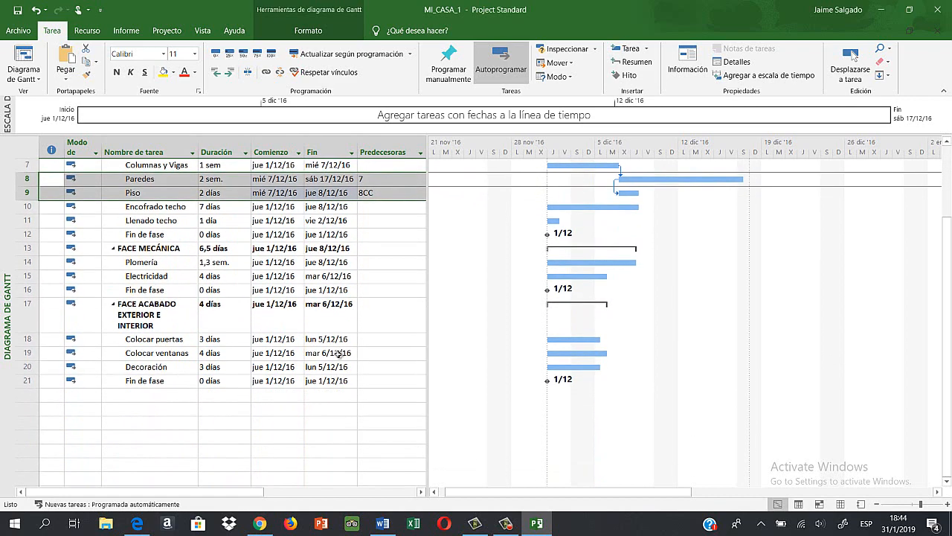
scroll(338, 354, up, 1)
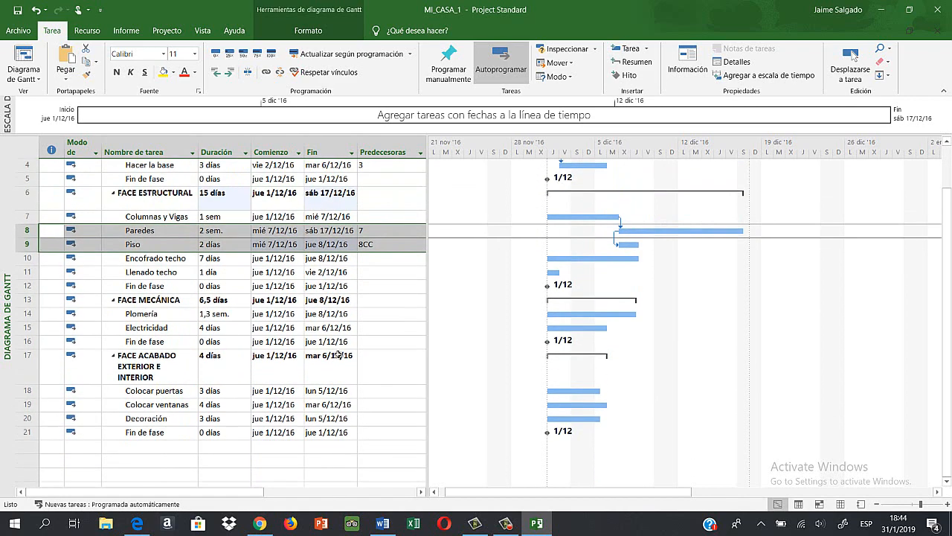
key(Down)
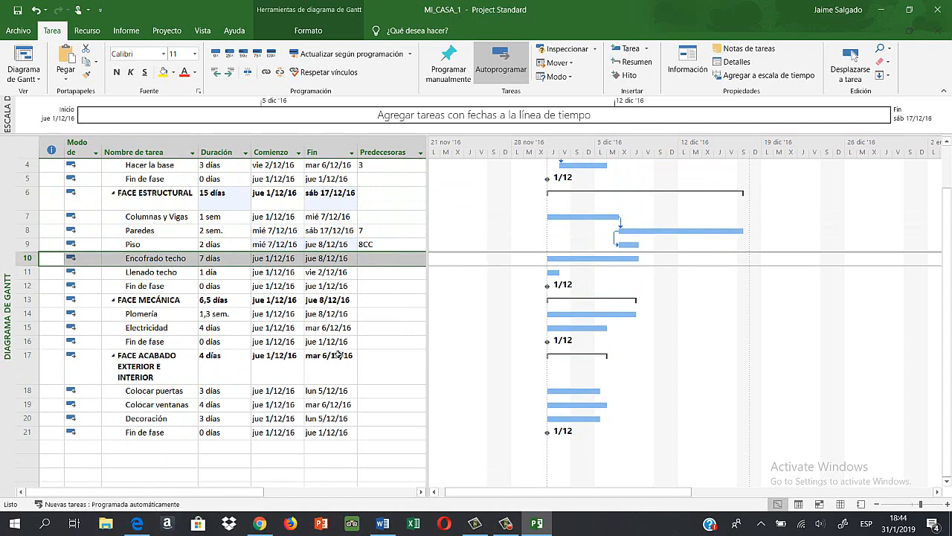
drag(428, 355, 487, 355)
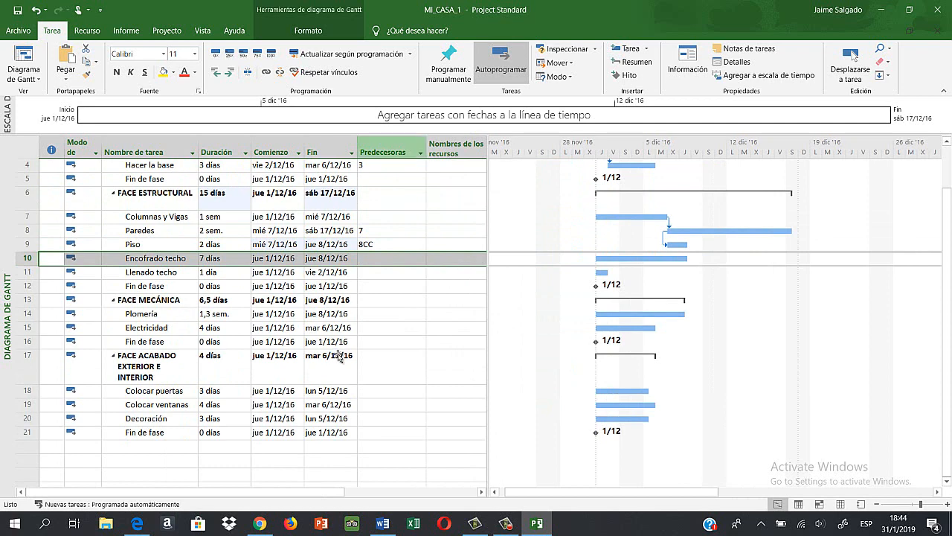
Enter 8;9 as the predecessors of "Encofrado techo" so it starts after both "Paredes" and "Piso" finish
click(386, 152)
key(Down)
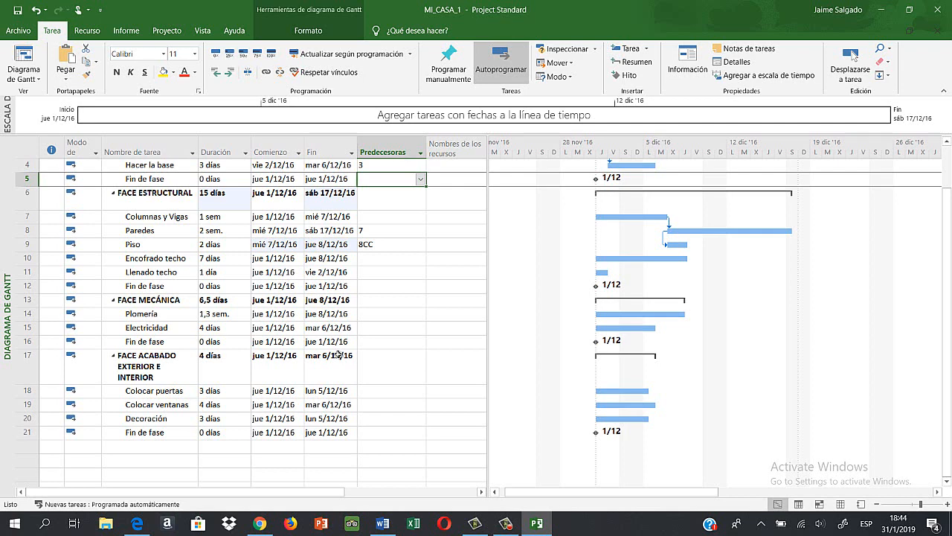
key(Down)
key(Down)
key(Down)
key(Down)
key(Down)
key(Down)
key(Down)
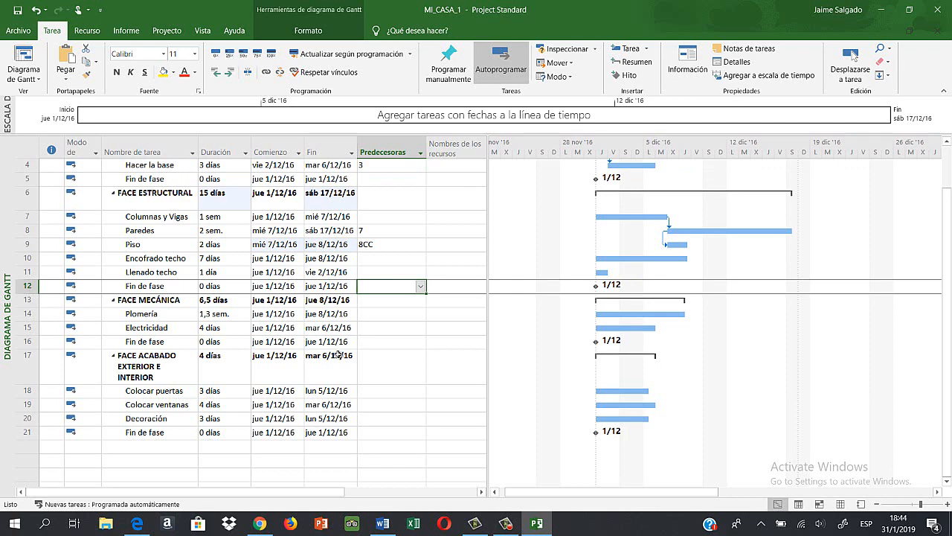
key(Up)
key(Up)
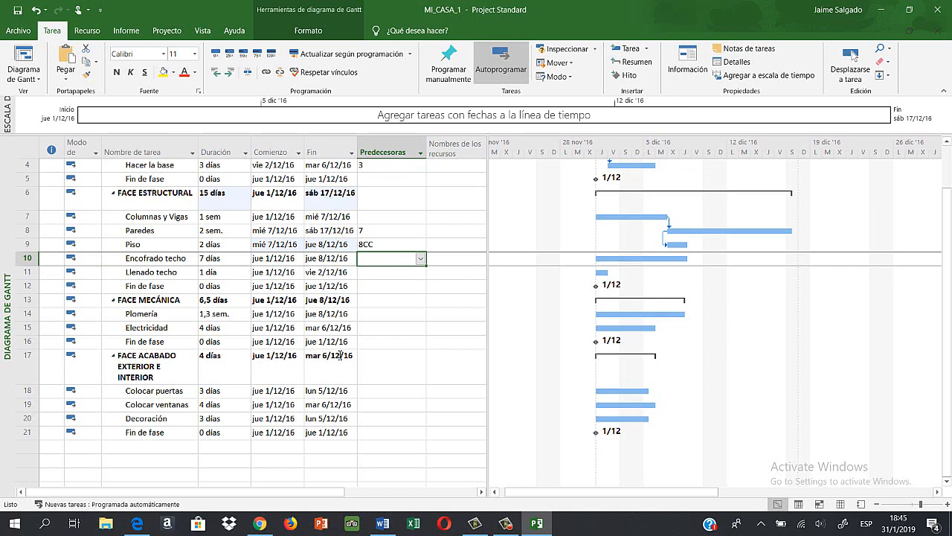
text(8)
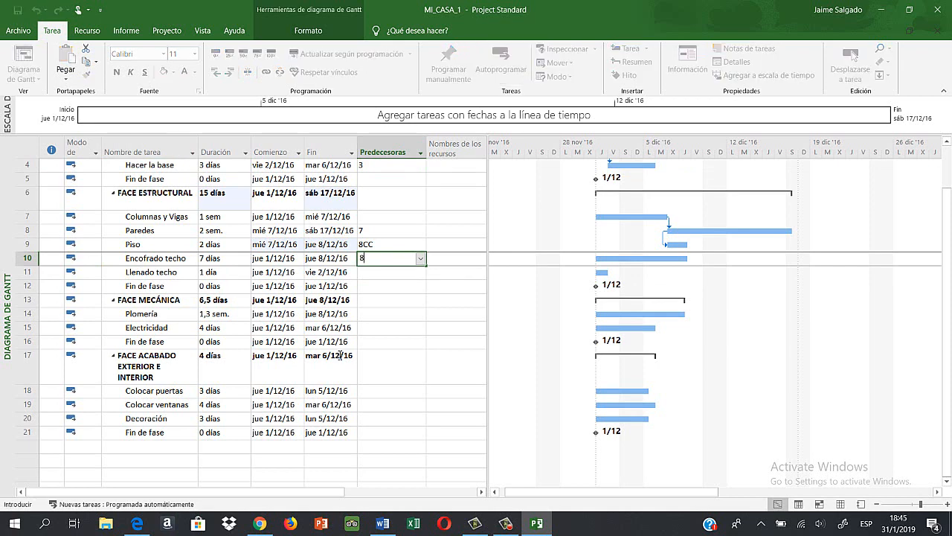
text(;9)
key(Return)
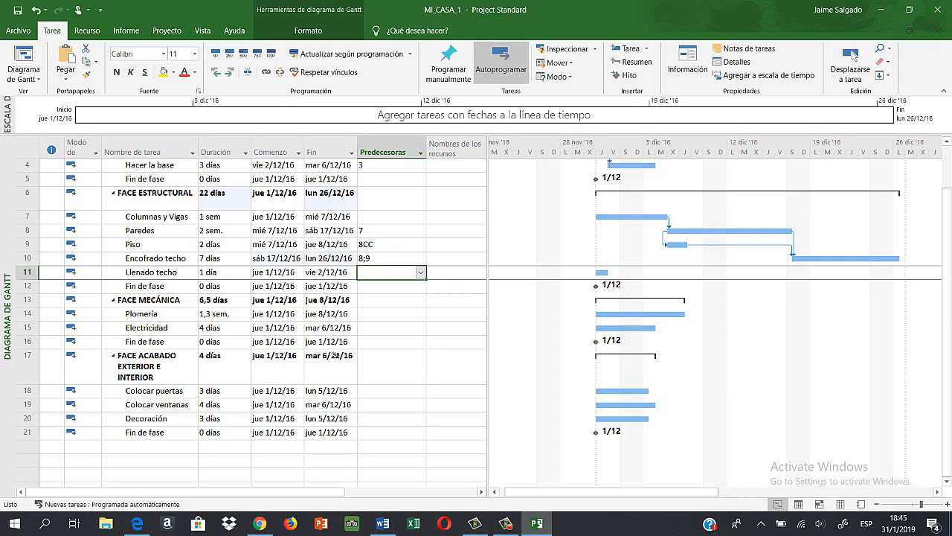
Set the Gantt chart zoom to "Proyecto completo" to fit the whole project duration
mouse_move(799, 258)
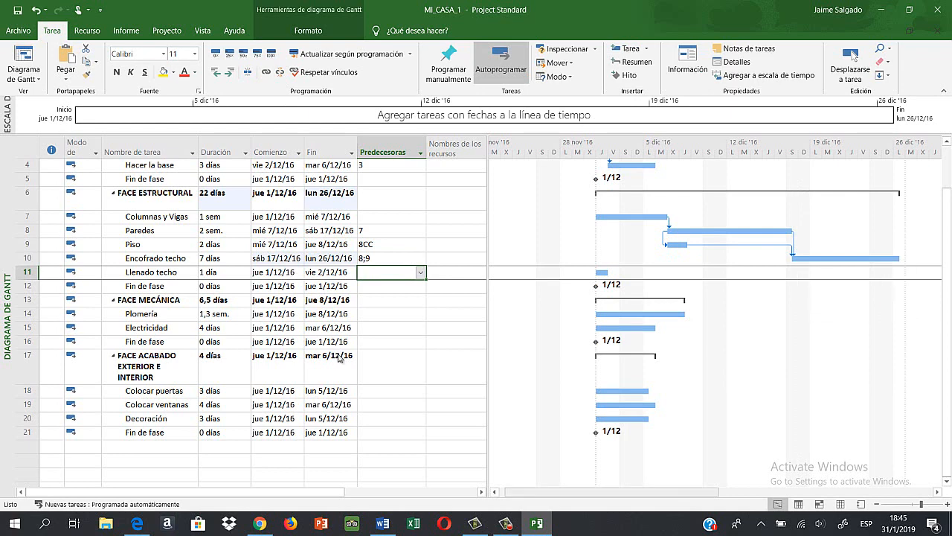
mouse_move(611, 492)
mouse_down()
mouse_move(657, 491)
mouse_move(646, 491)
mouse_up()
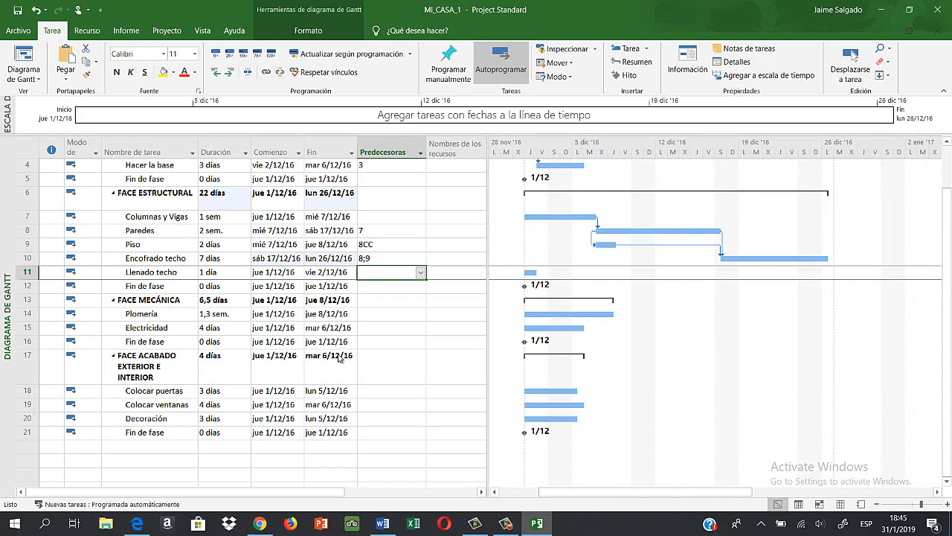
right_click(630, 145)
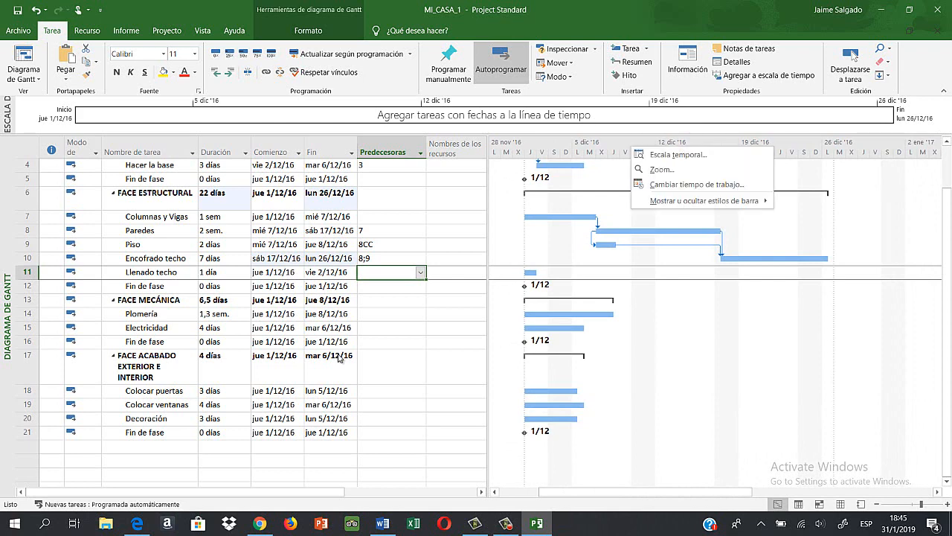
key(Down)
key(Down)
key(Return)
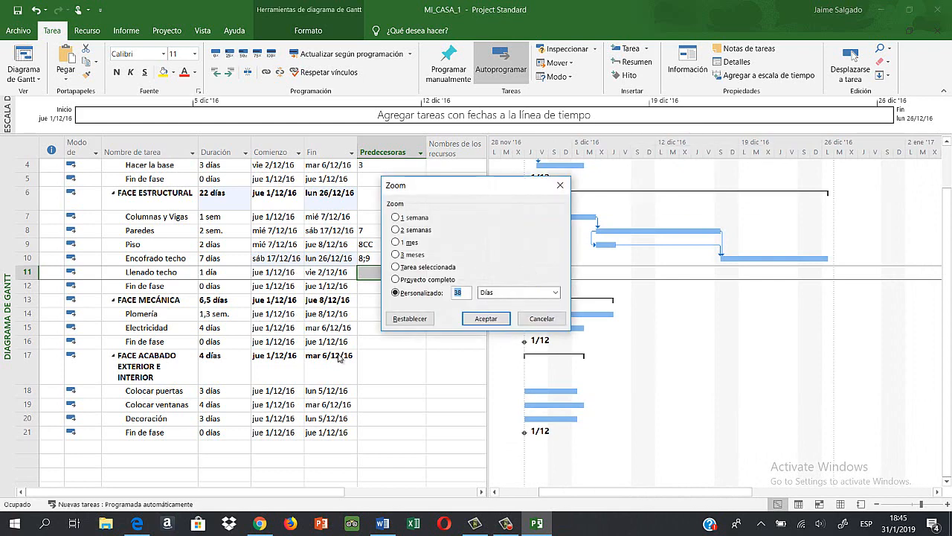
key(alt+o)
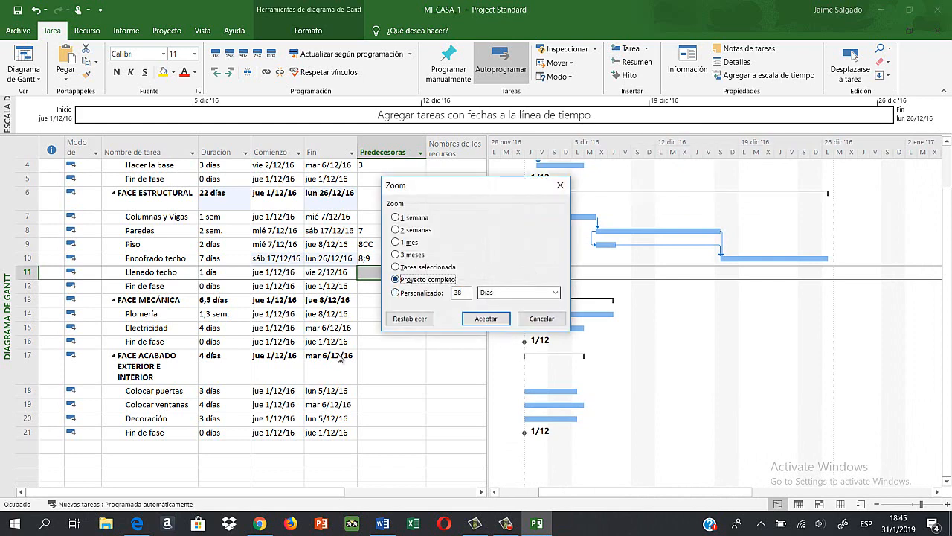
key(Return)
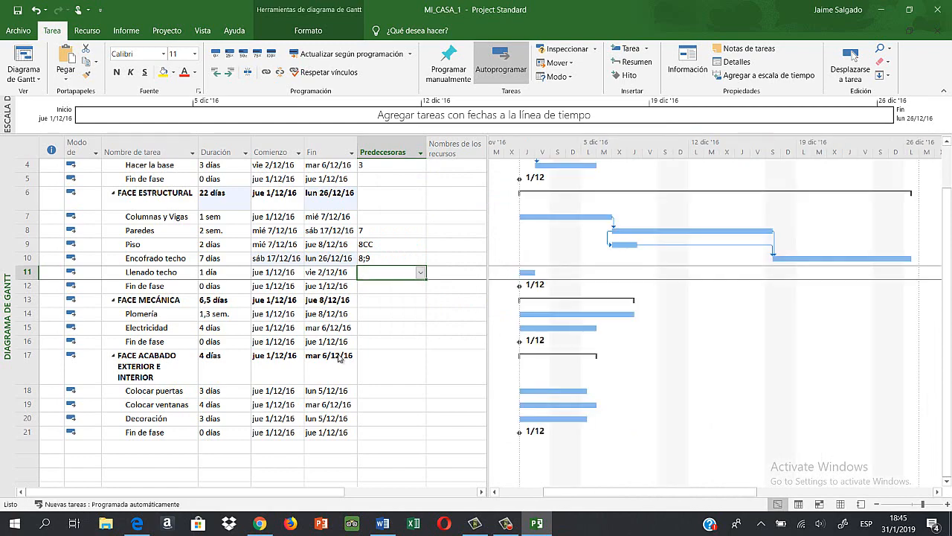
scroll(338, 358, up, 2)
scroll(338, 358, down, 2)
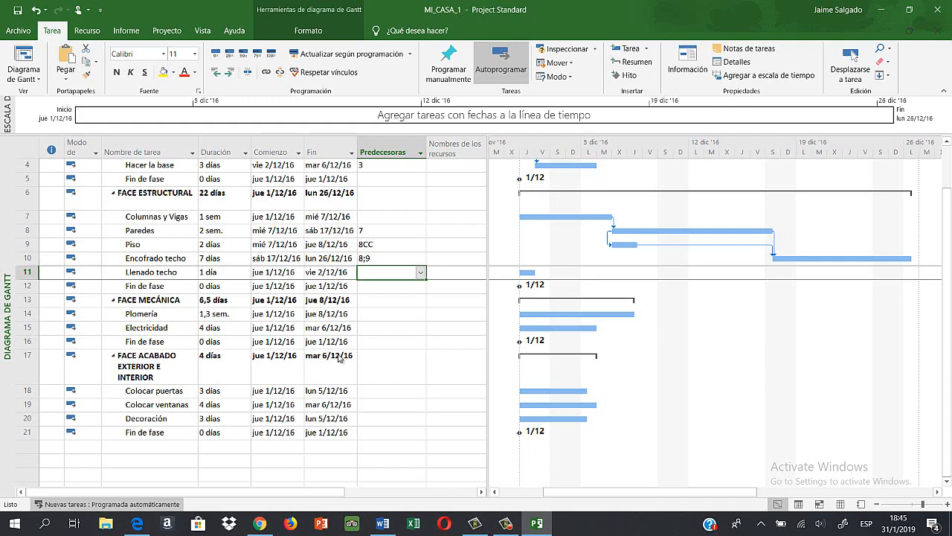
Check the linking instructions for the structural and mechanical phases in the exercise PDF, and return to the Microsoft Project schedule
key(alt+Tab)
scroll(339, 358, down, 1)
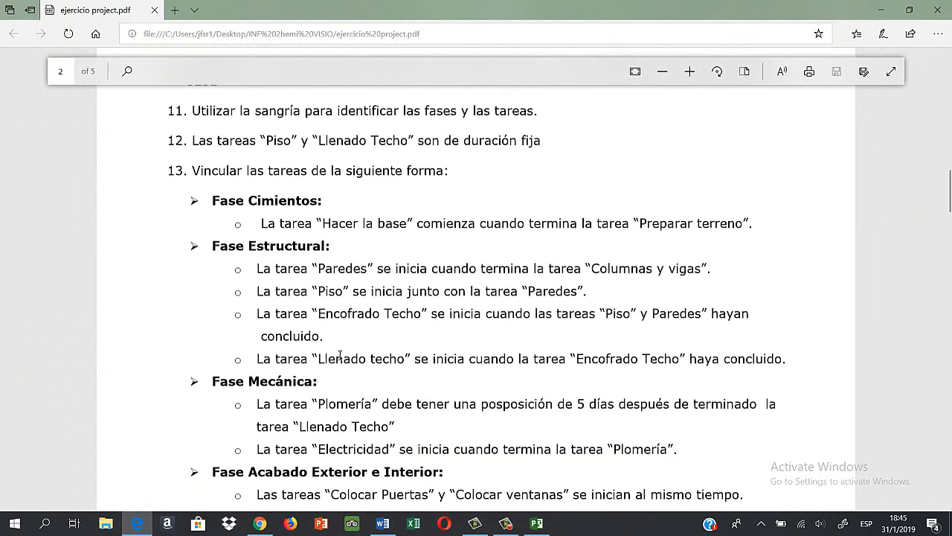
scroll(339, 356, down, 2)
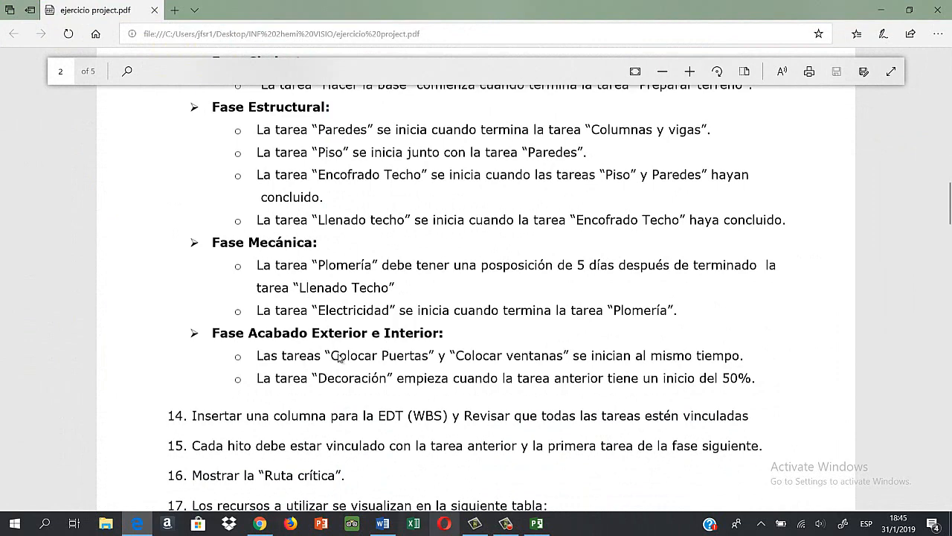
key(alt+Tab)
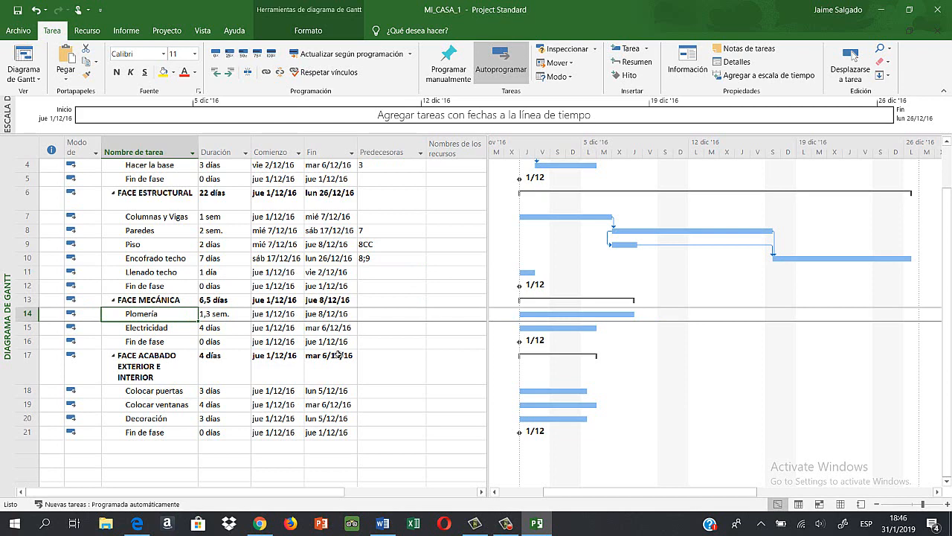
Enter task 11, "Llenado techo", as the predecessor of "Plomería"
key(Right)
key(Right)
key(Right)
key(Right)
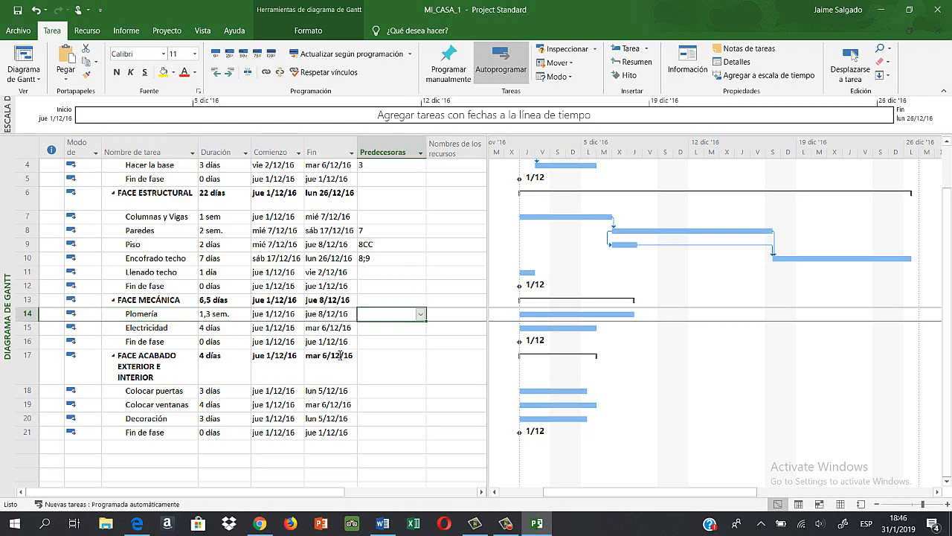
text(11)
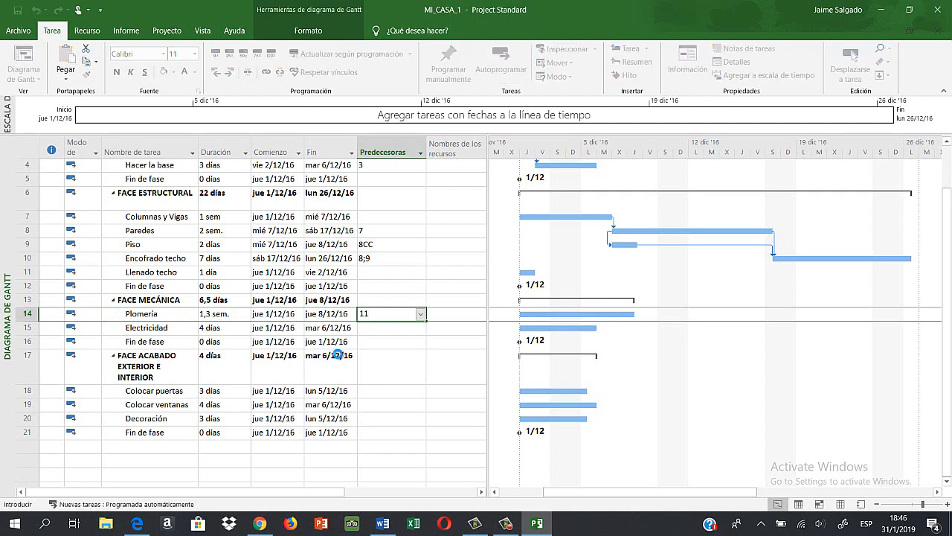
key(Return)
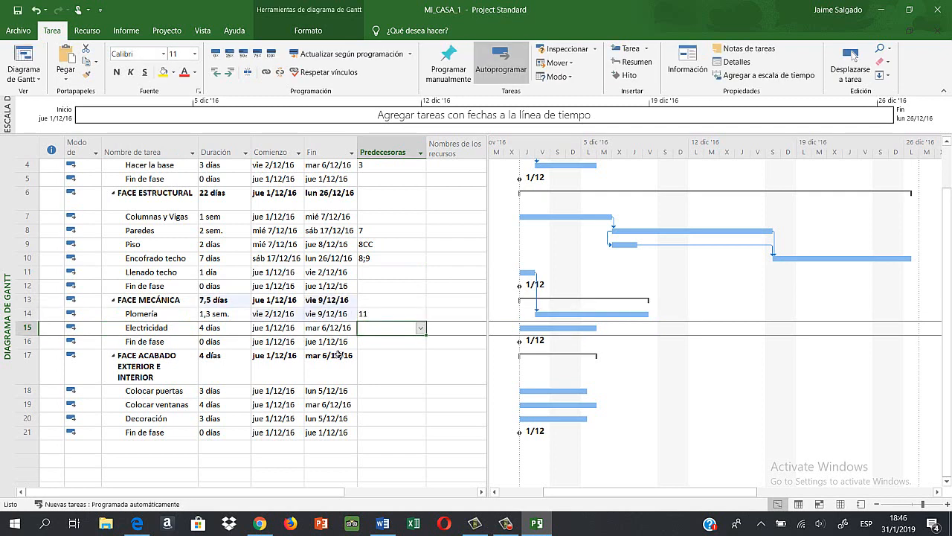
Check the "Plomería" instruction in the exercise PDF, and set a 5-day lag on its dependency from "Llenado techo" in Microsoft Project
key(alt+Tab)
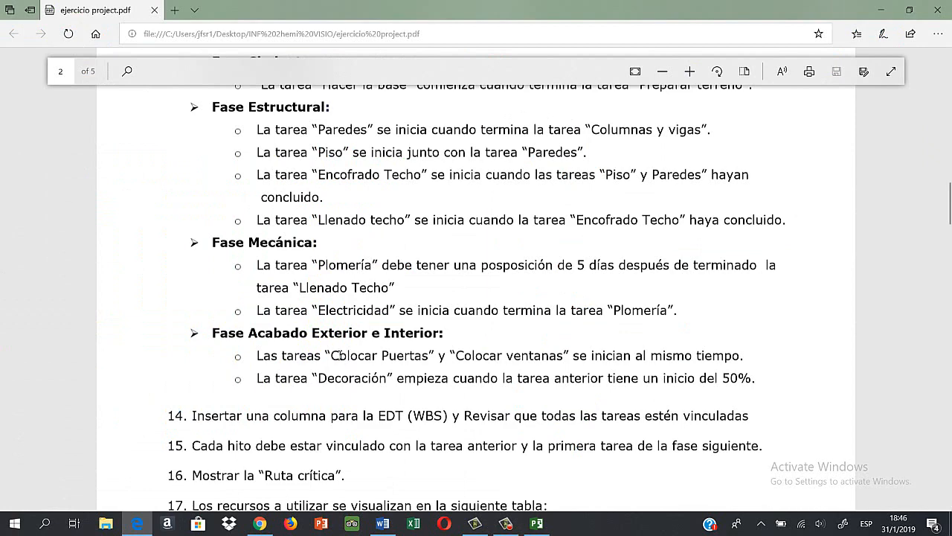
key(alt+Tab)
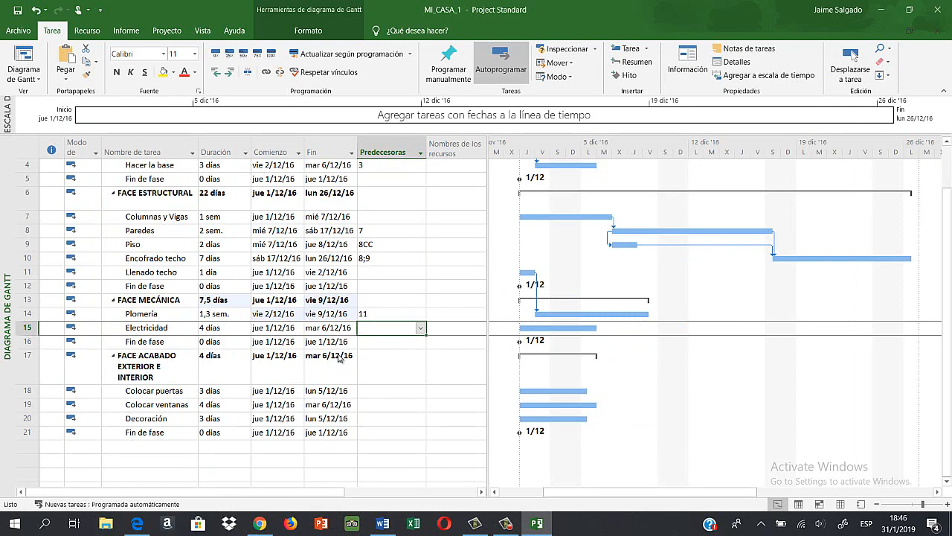
double_click(536, 294)
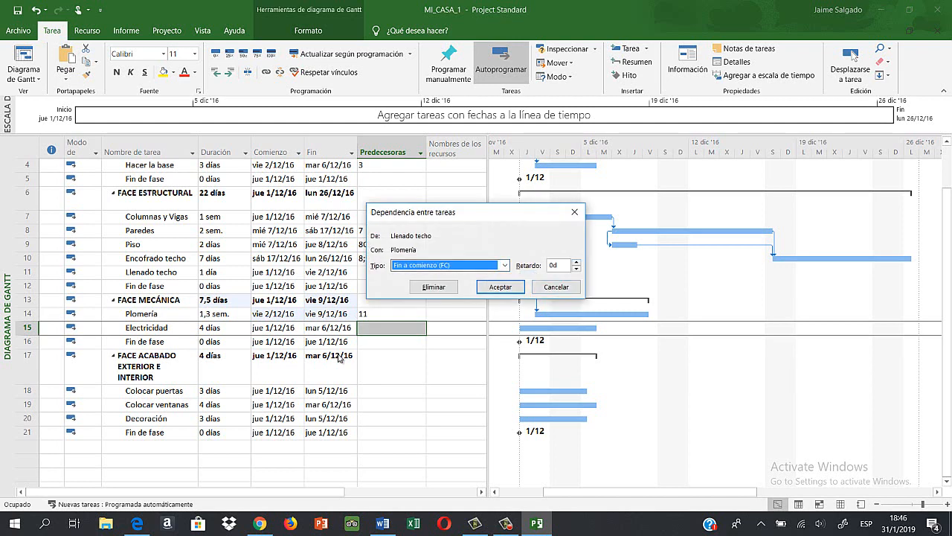
click(577, 262)
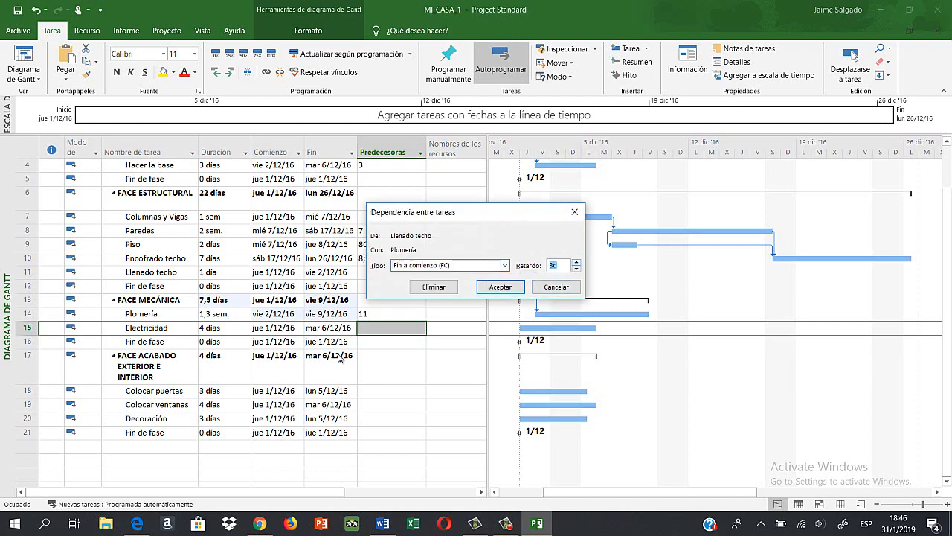
click(577, 262)
click(577, 261)
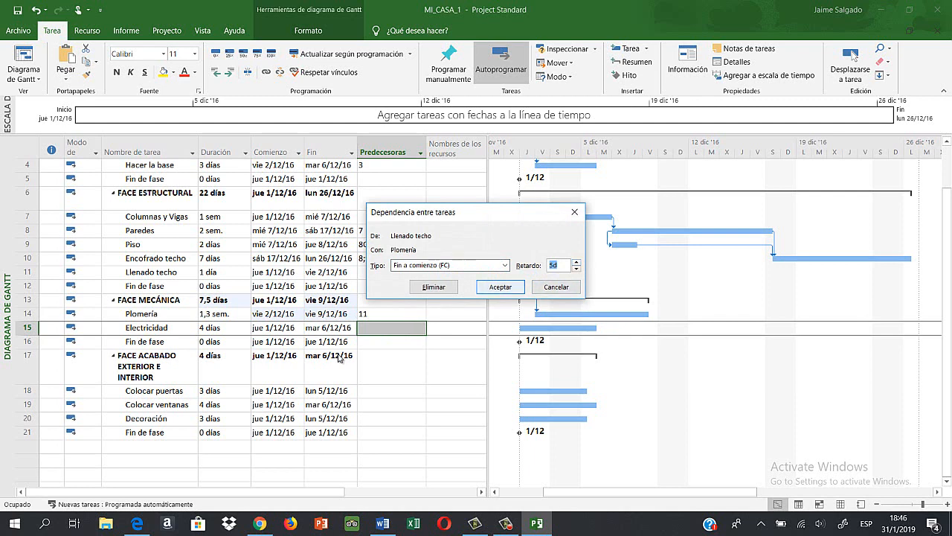
click(500, 286)
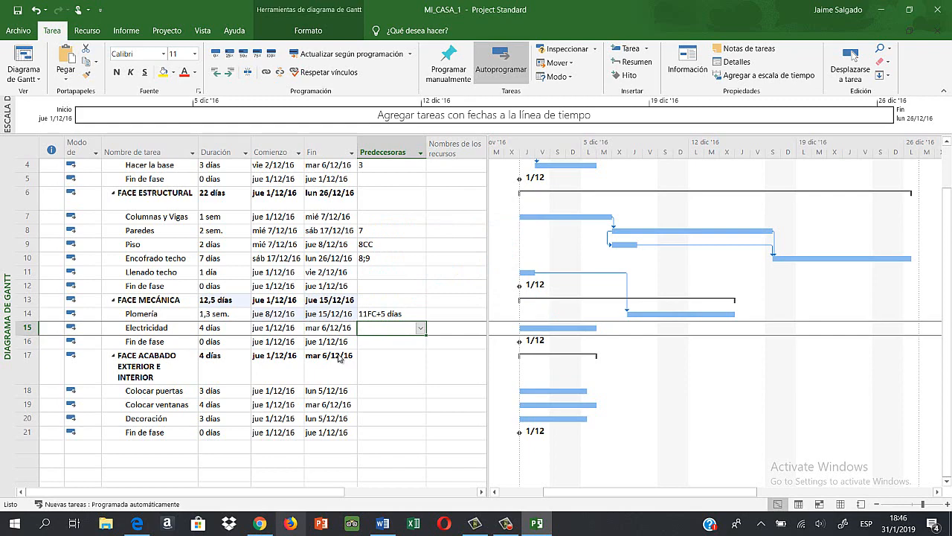
Check the "Electricidad" instruction in the exercise PDF, and enter task 14, "Plomería", as its predecessor in Microsoft Project
key(alt+Tab)
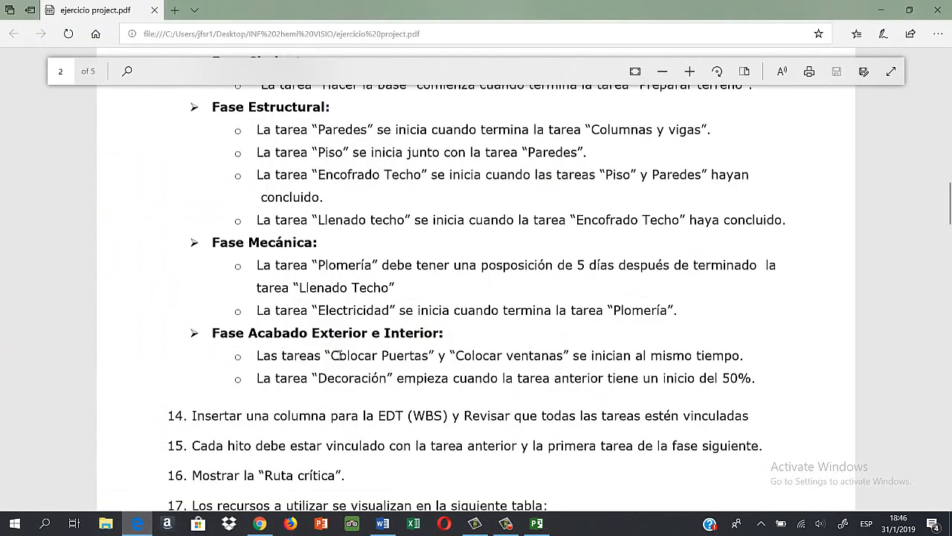
scroll(339, 357, down, 1)
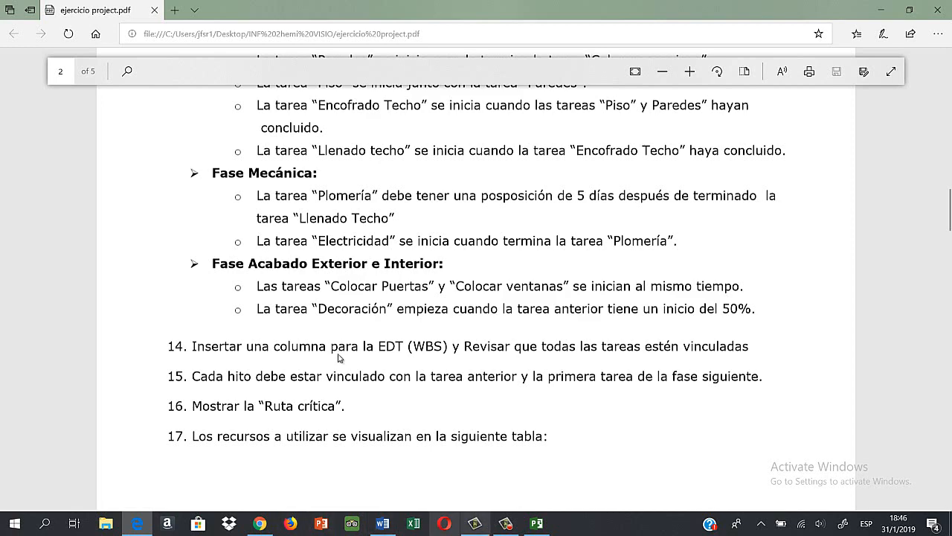
key(alt+Tab)
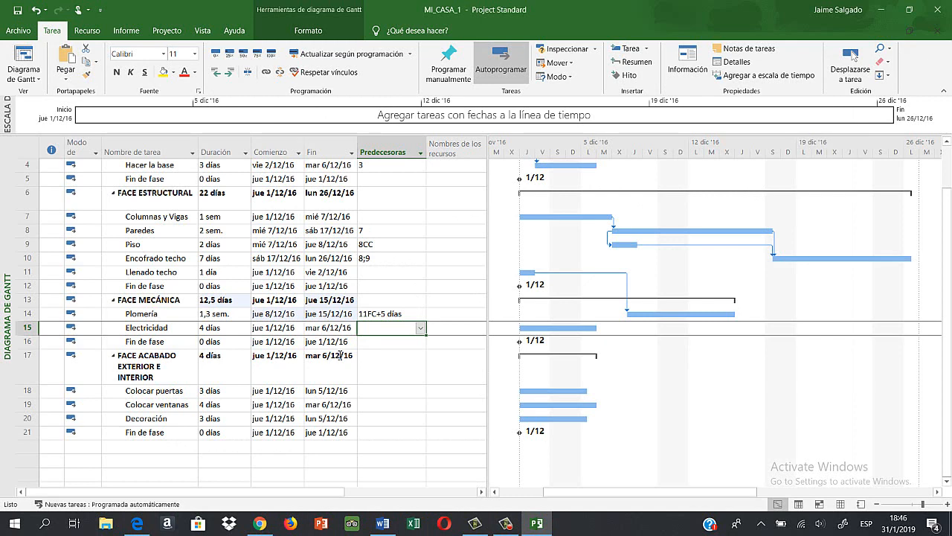
text(14)
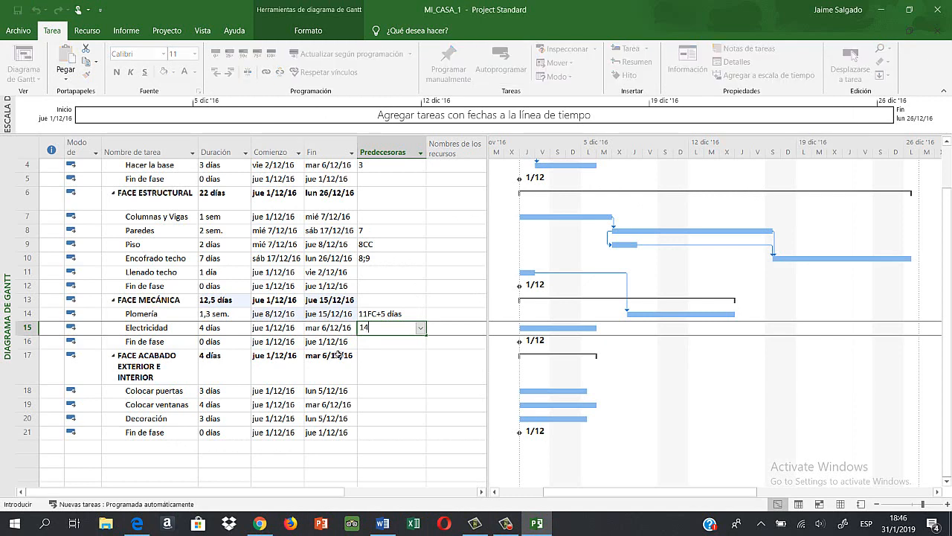
key(Return)
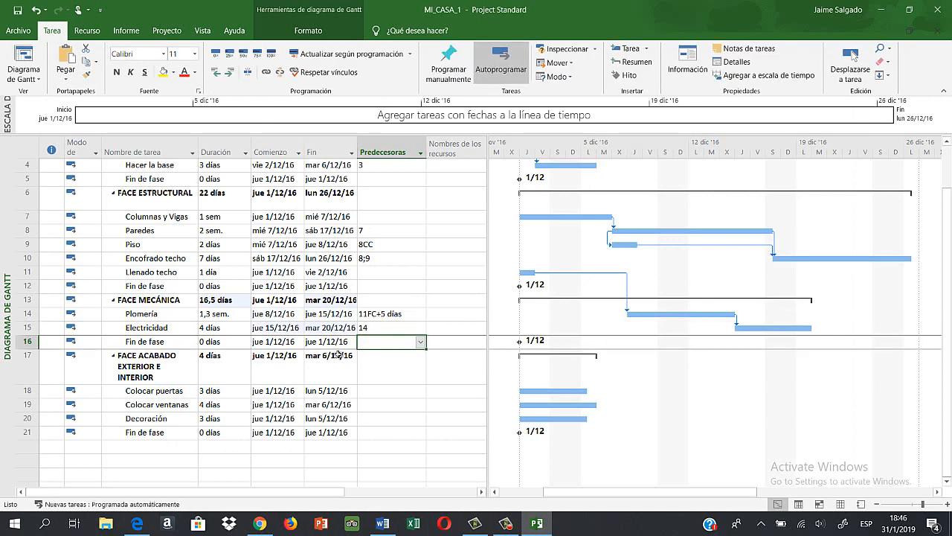
Check the finishing phase's instructions in the exercise PDF, and link "Colocar puertas" to "Colocar ventanas" in Microsoft Project
key(alt+Tab)
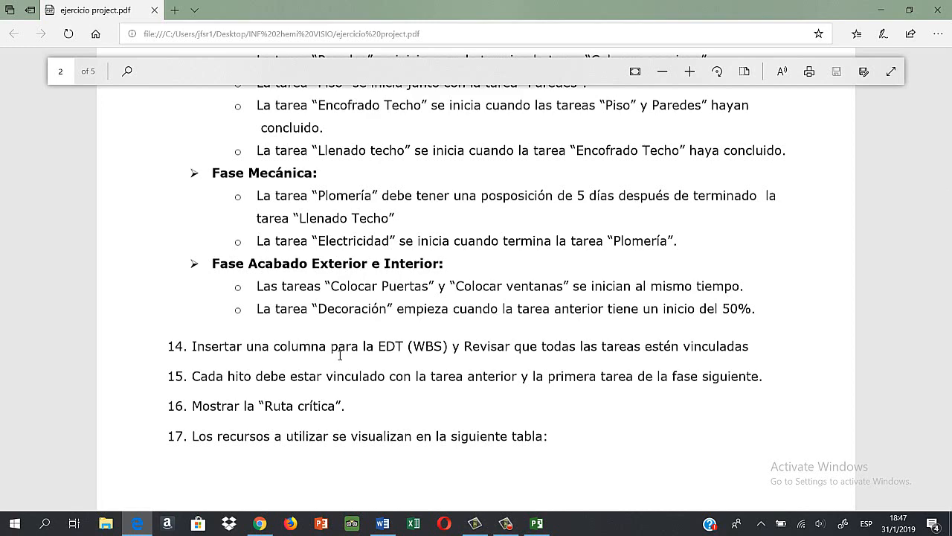
key(alt+Tab)
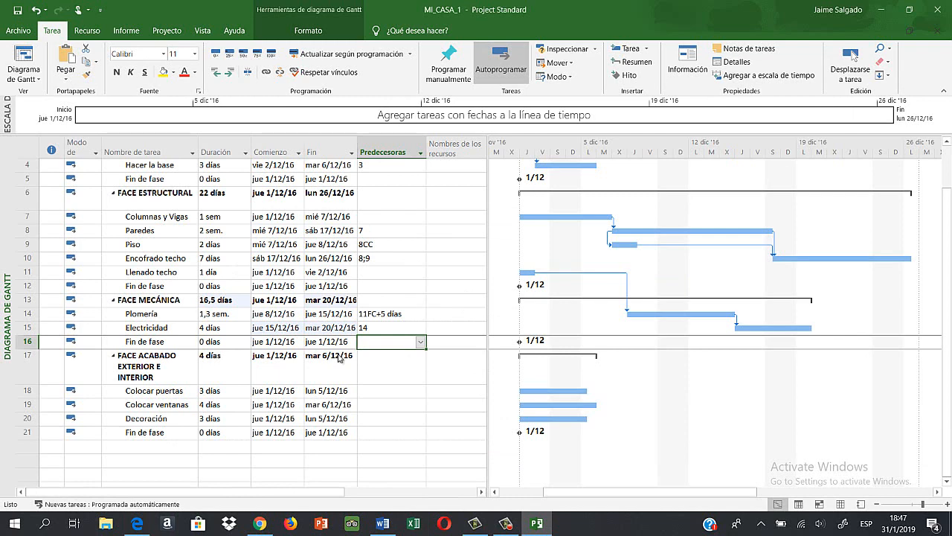
drag(26, 391, 27, 404)
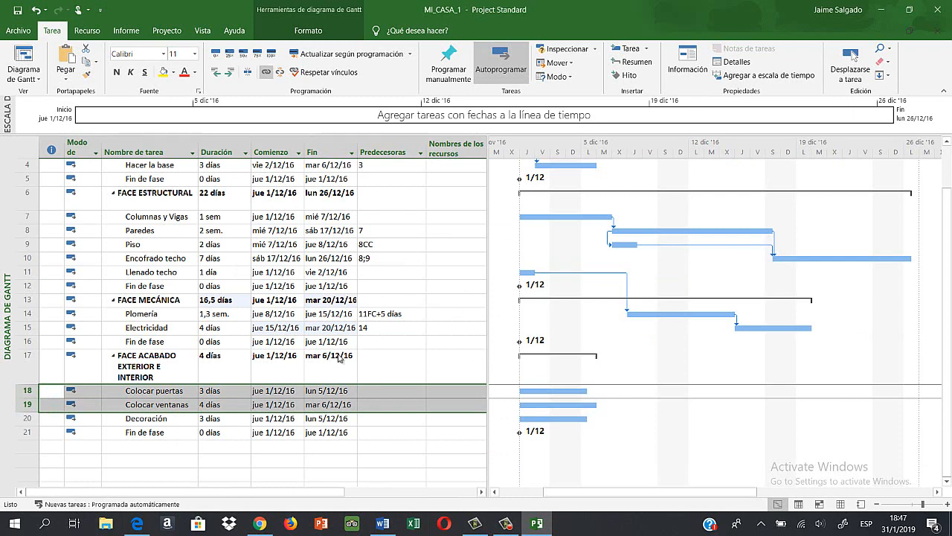
key(ctrl+F2)
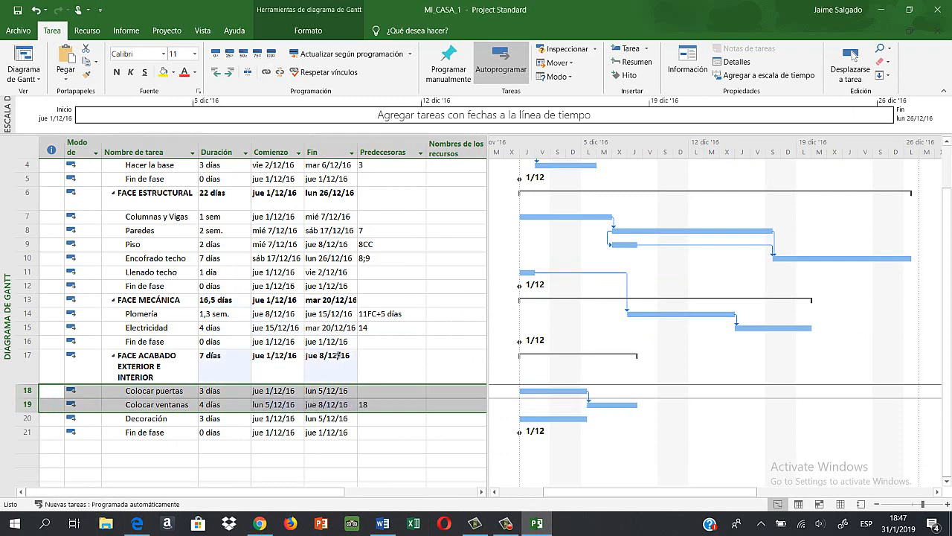
Change the dependency from "Colocar puertas" to "Colocar ventanas" to "Comienzo a comienzo (CC)"
double_click(588, 398)
key(alt+Down)
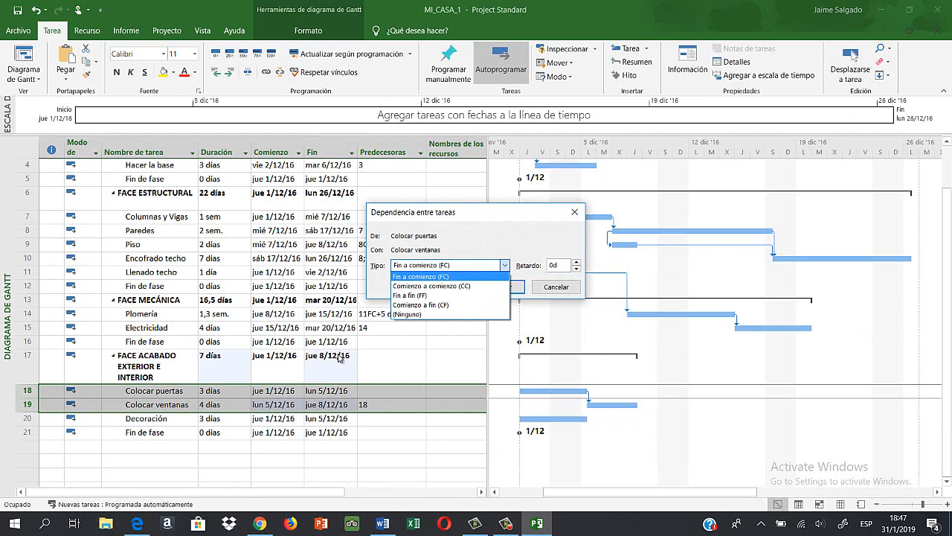
key(Down)
key(Down)
key(Down)
key(Down)
key(Up)
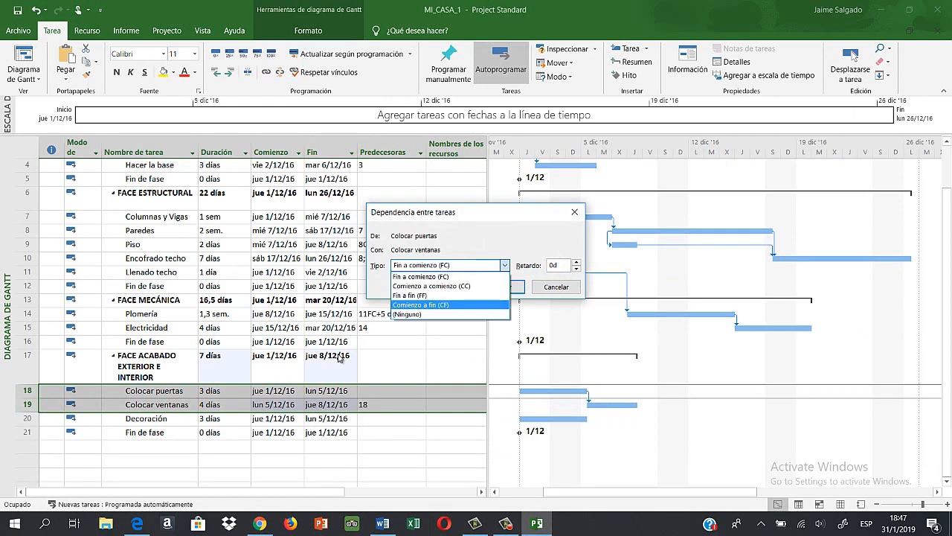
key(Up)
key(Up)
key(Return)
key(Return)
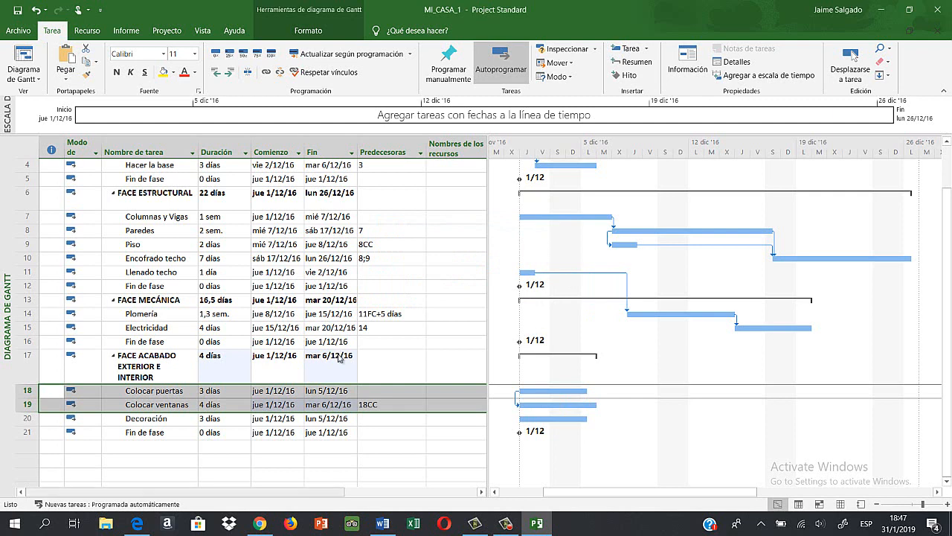
Check the "Decoración" instruction in the exercise PDF, and enter task 19, "Colocar ventanas", as its predecessor in Microsoft Project
key(alt+Tab)
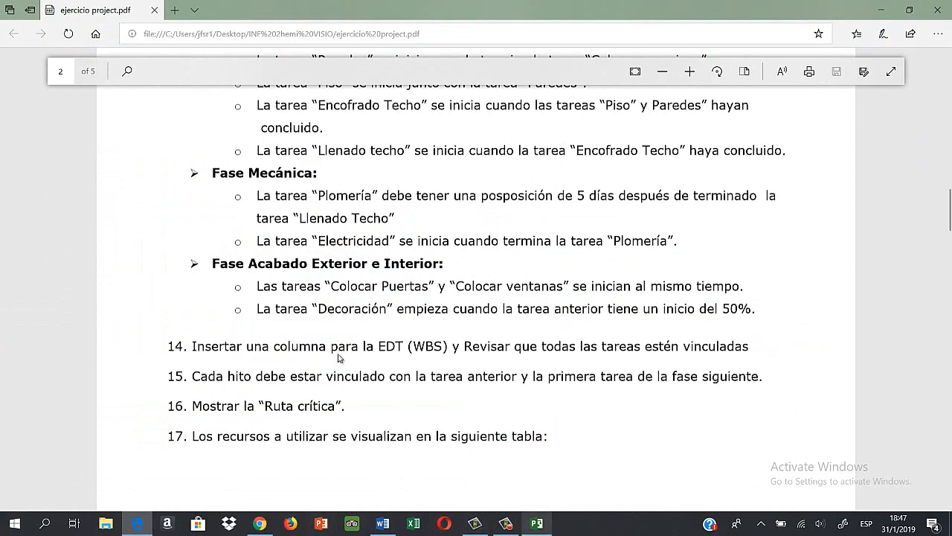
key(alt+Tab)
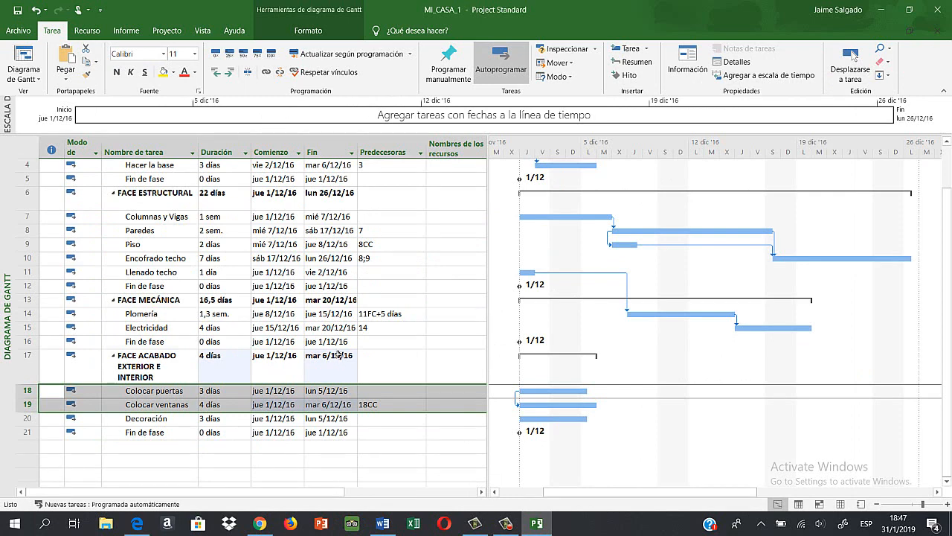
key(Down)
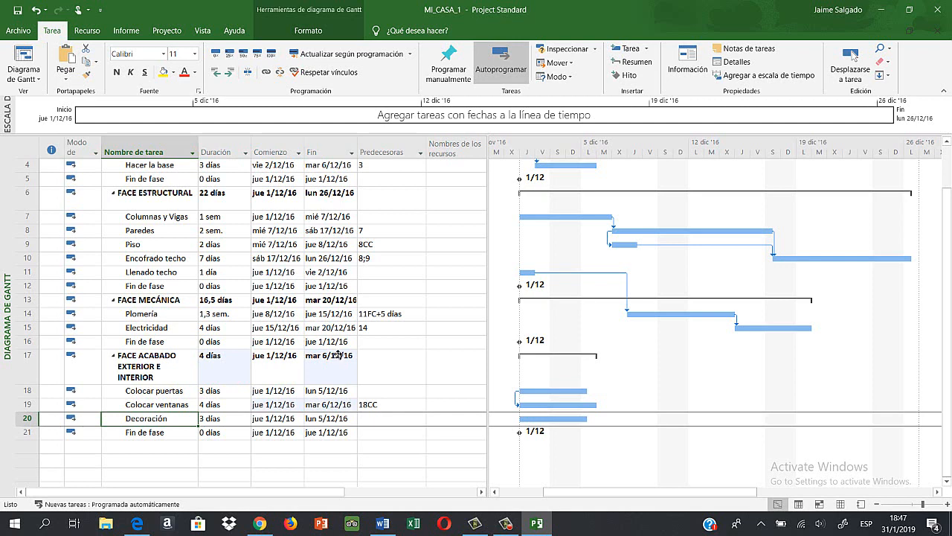
mouse_move(552, 418)
click(396, 418)
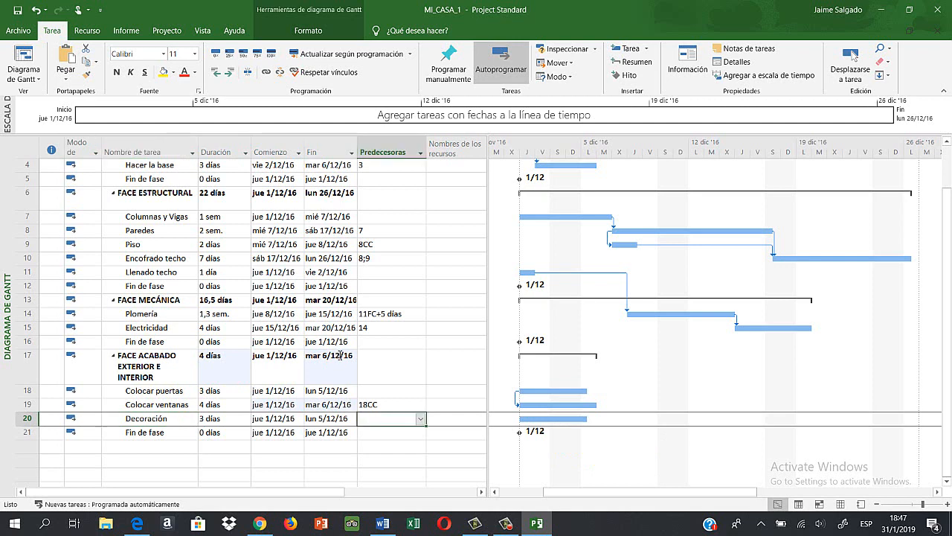
text(19)
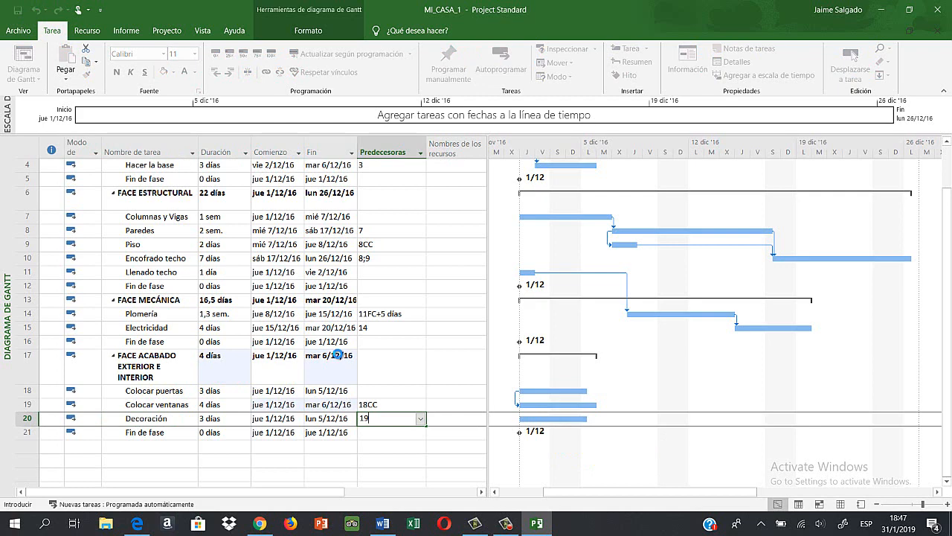
key(Return)
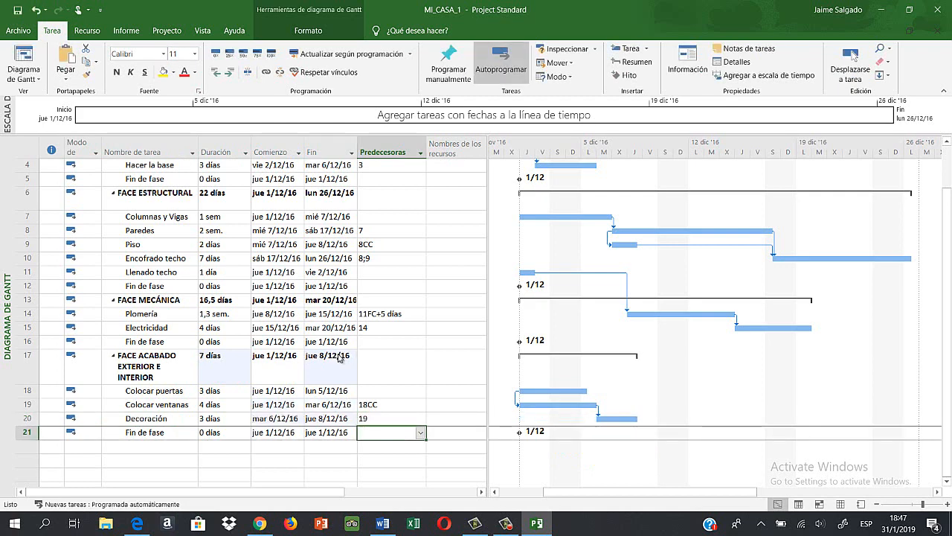
Set a -50% lag on the dependency from "Colocar ventanas" to "Decoración"
double_click(598, 412)
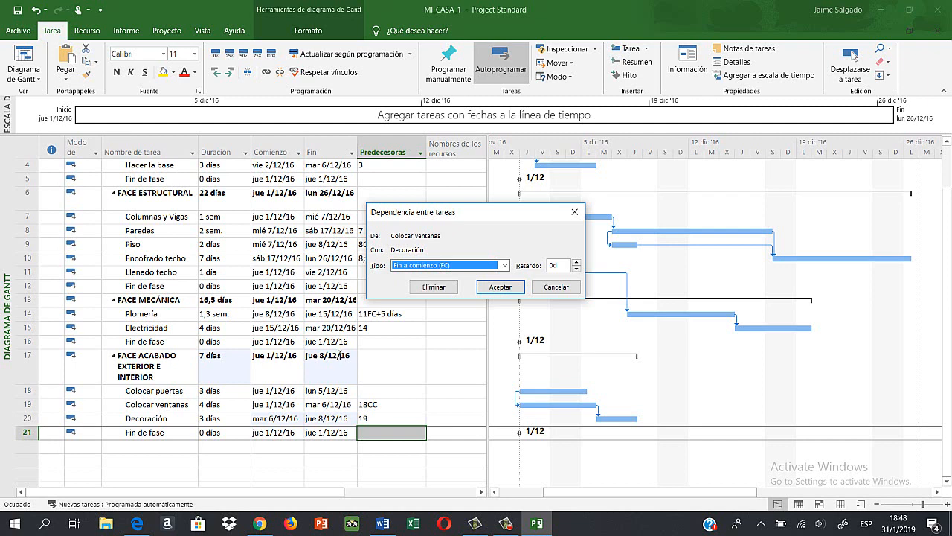
key(Tab)
key(BackSpace)
key(BackSpace)
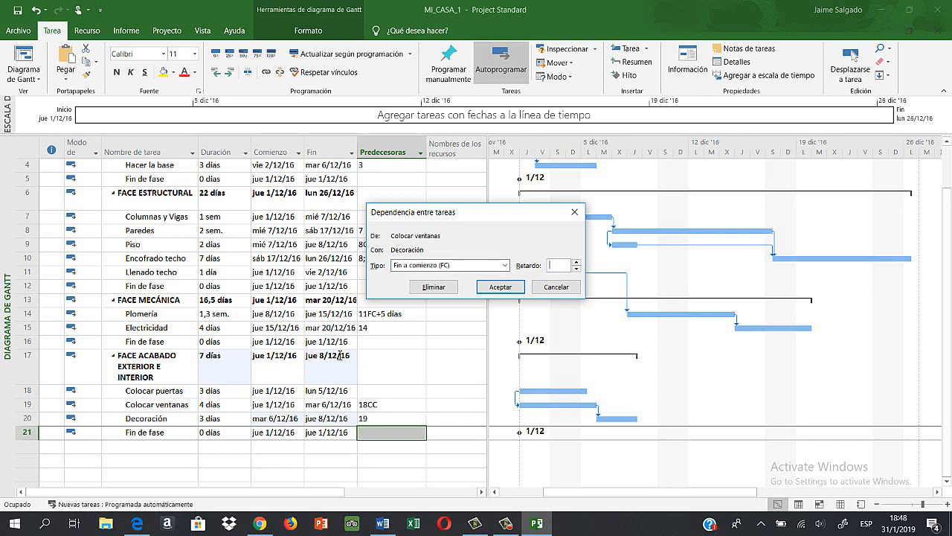
text(50%)
key(Left)
key(Left)
key(Left)
text(-)
key(Tab)
key(Return)
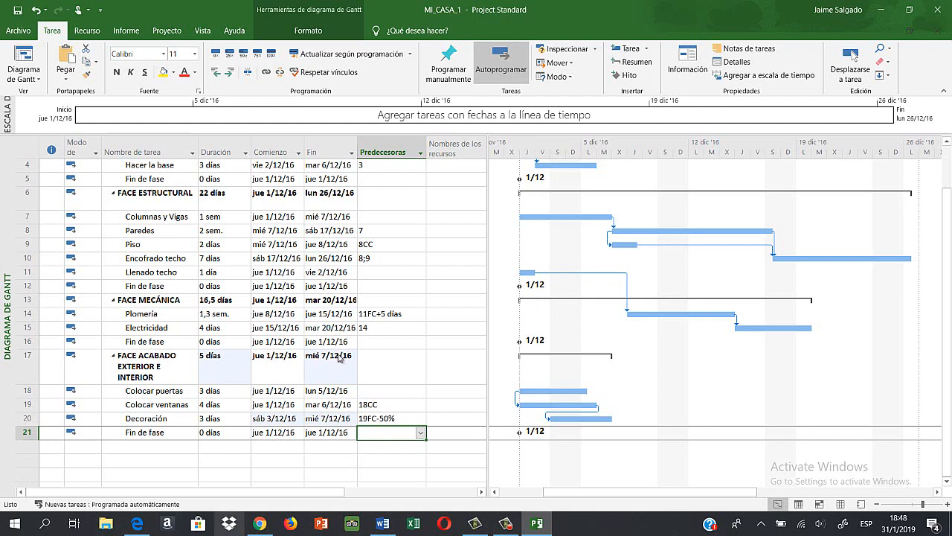
Check the linking instructions in the exercise PDF, and enter task 10, "Encofrado techo", as the predecessor of "Llenado techo" in Microsoft Project
key(alt+Tab)
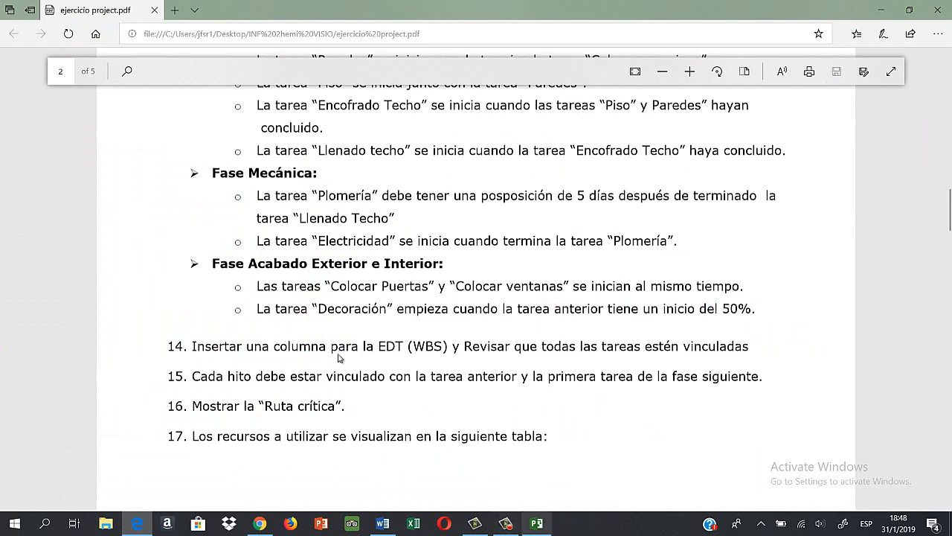
key(alt+Tab)
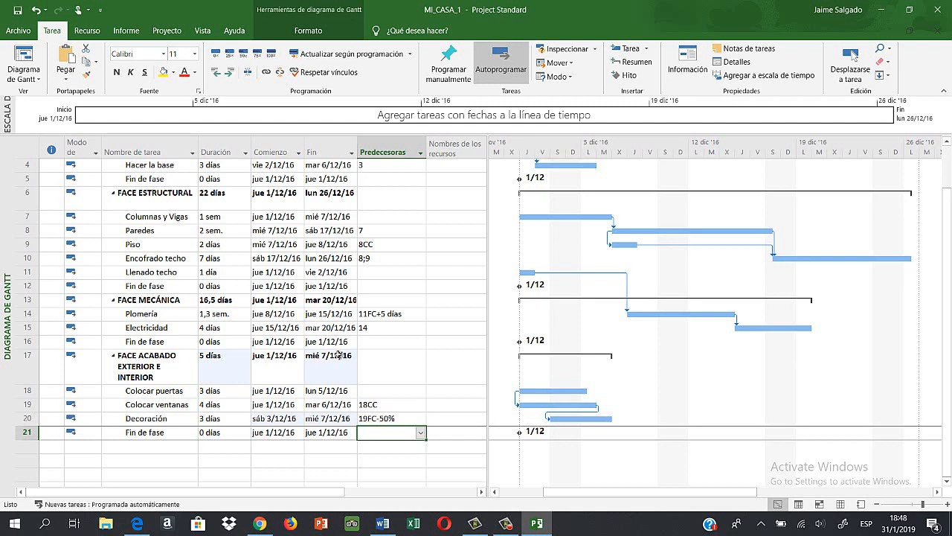
key(Up)
key(Up)
key(Up)
key(Up)
key(Up)
key(Up)
key(Up)
key(Up)
key(Up)
key(Up)
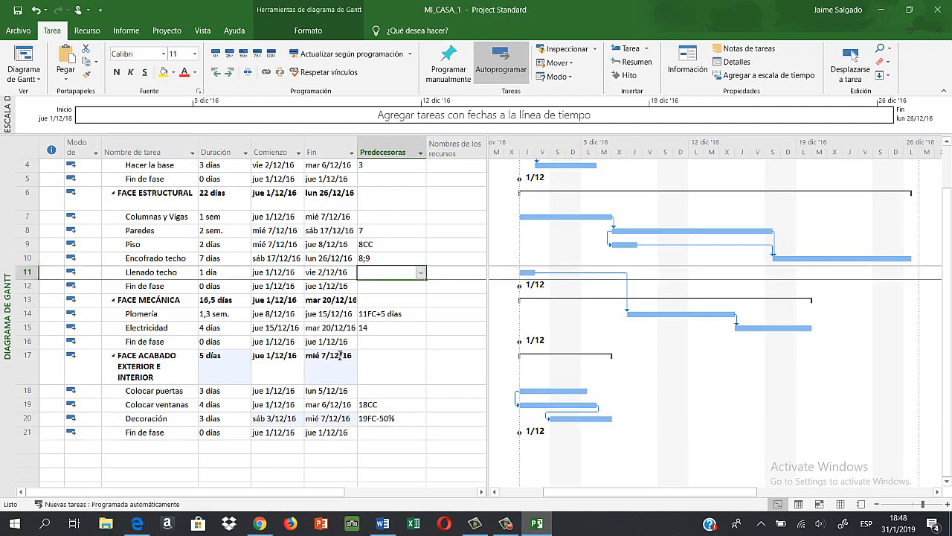
text(10)
key(Return)
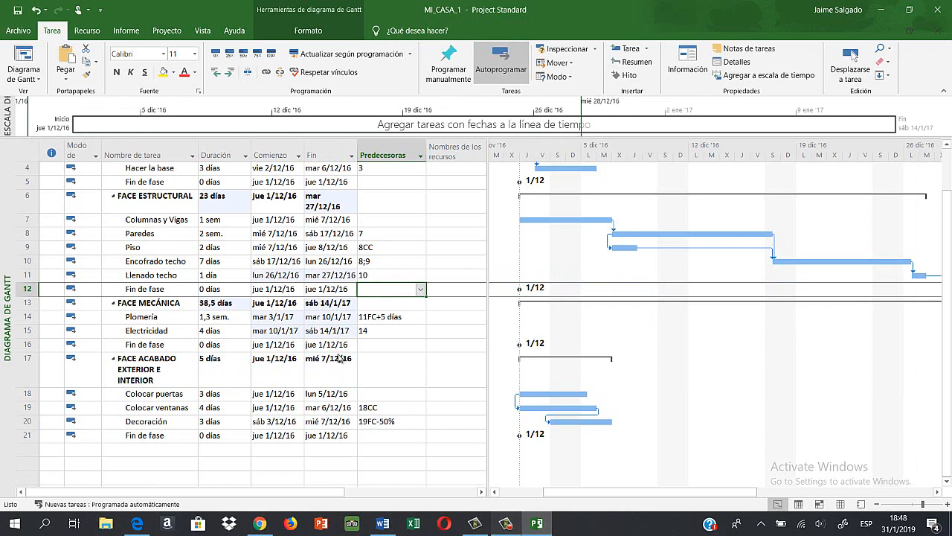
key(F9)
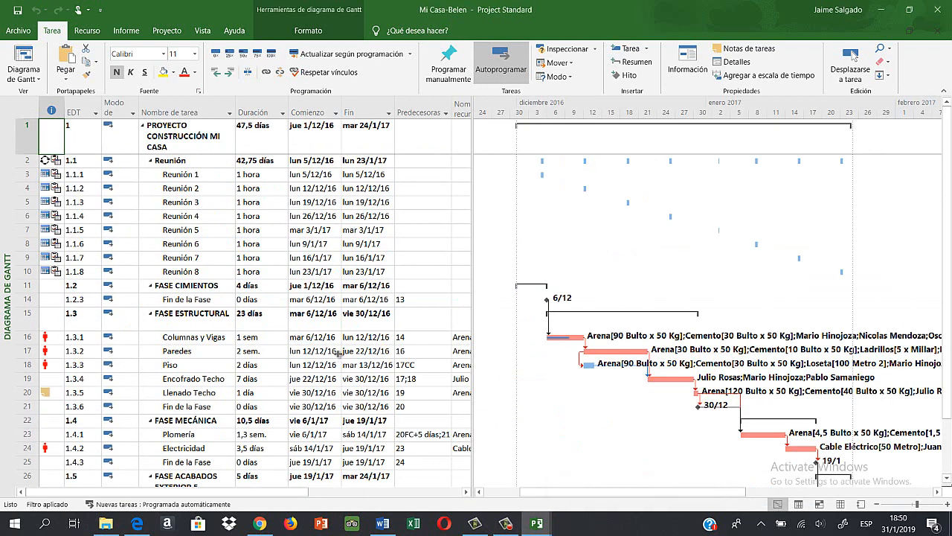
Examine the finished example project's task table and Gantt chart, with the timescale zoomed to the complete project
mouse_move(473, 353)
mouse_down()
mouse_move(621, 353)
mouse_move(484, 353)
mouse_up()
drag(338, 355, 338, 359)
scroll(338, 357, down, 3)
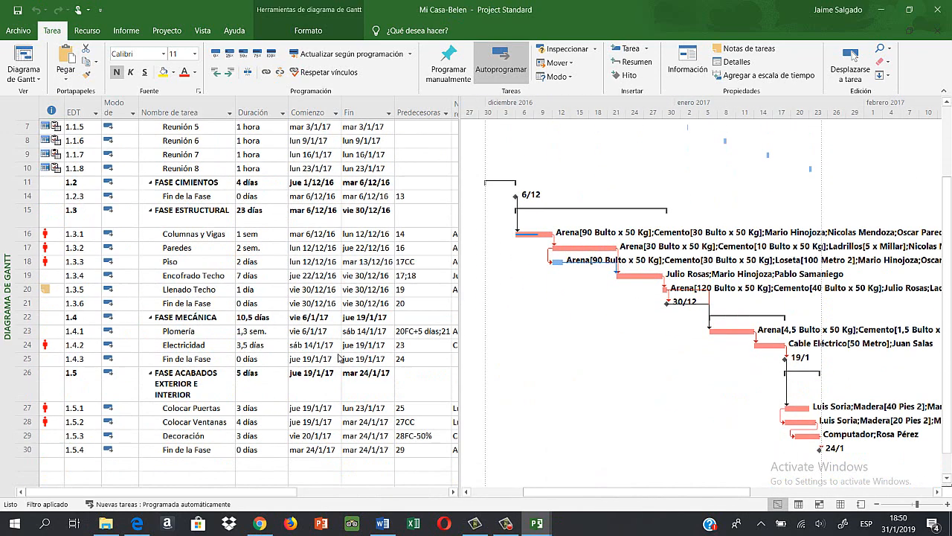
scroll(339, 358, up, 3)
right_click(681, 111)
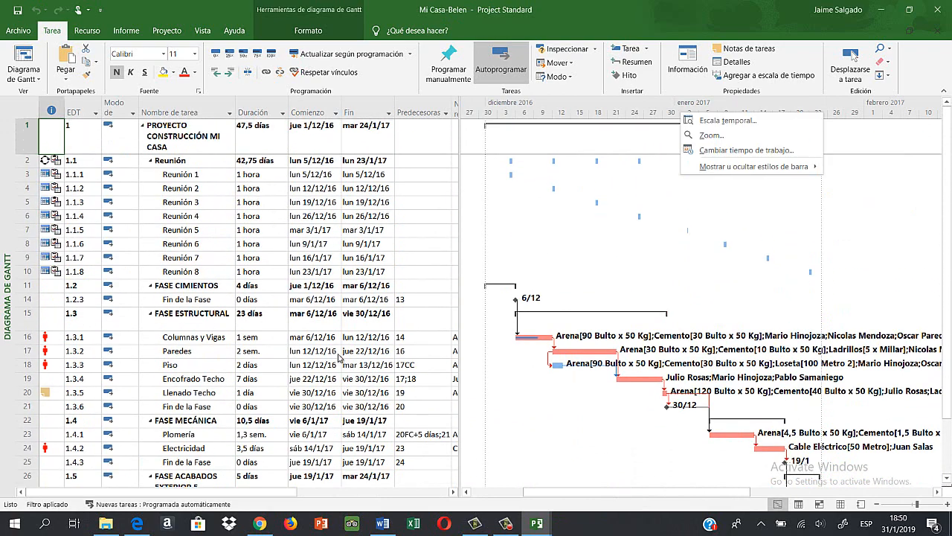
click(713, 134)
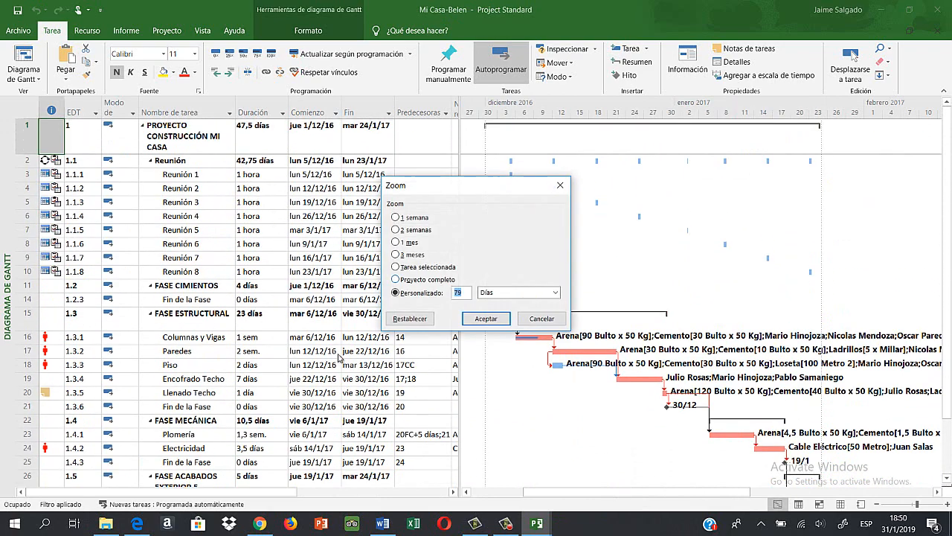
key(Return)
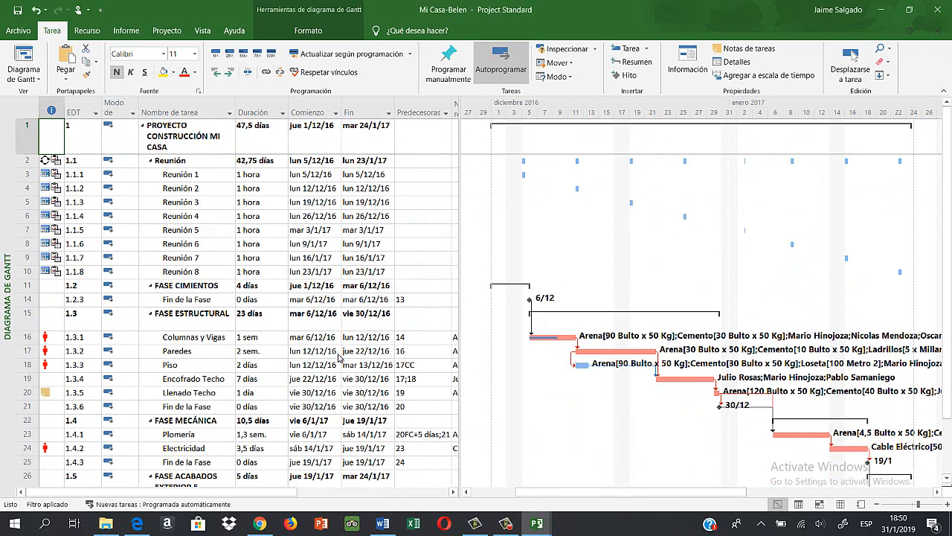
drag(631, 491, 586, 492)
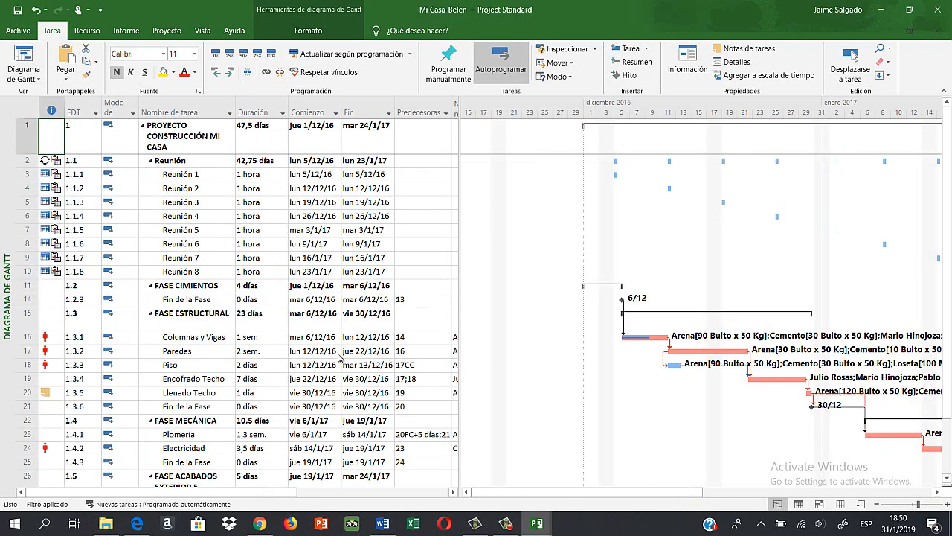
View the finished project as a timeline ("Escala de tiempo") and as a network diagram ("Diagrama de red")
click(24, 79)
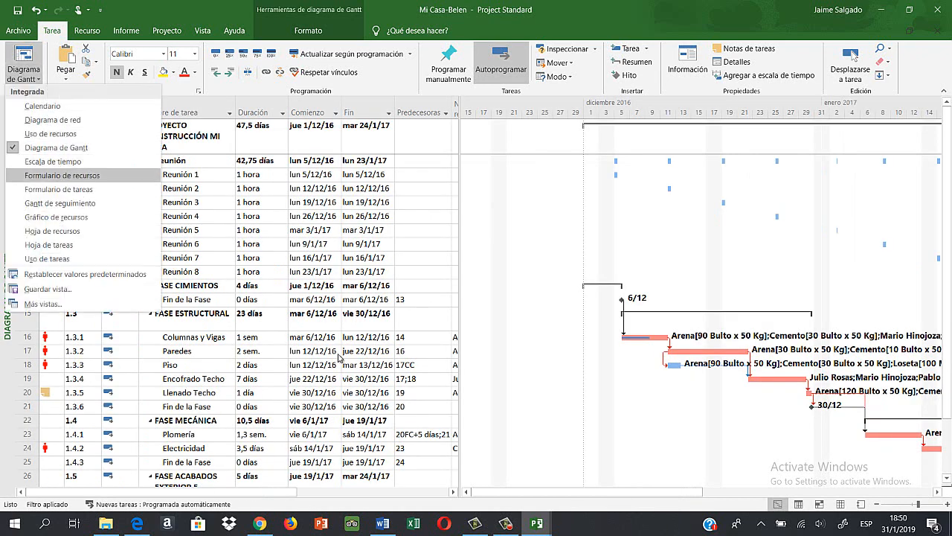
click(50, 161)
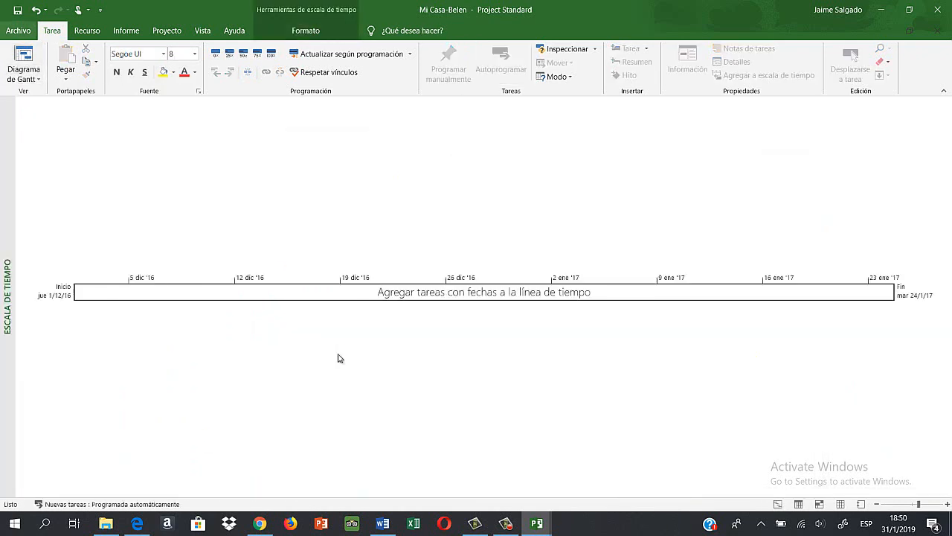
click(24, 78)
click(55, 120)
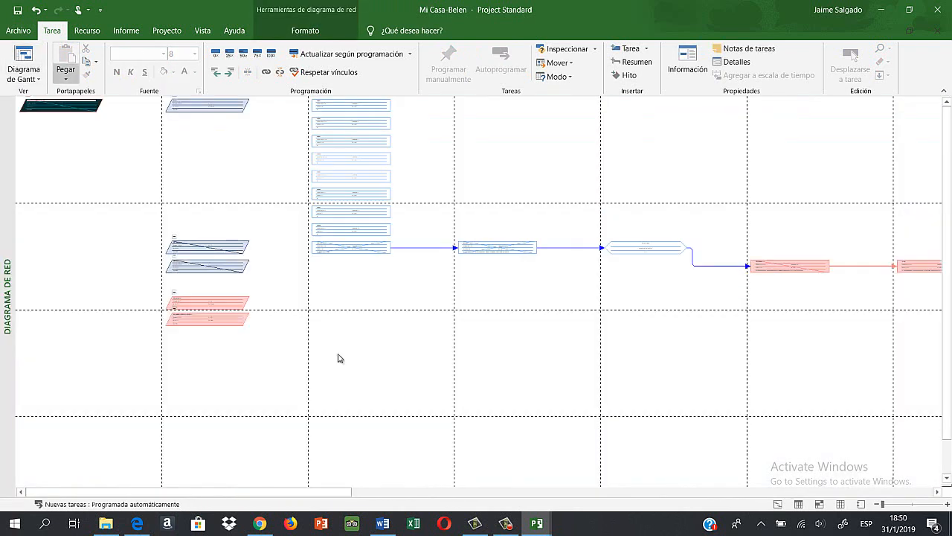
Show the finished project's resource sheet ("Hoja de recursos") to review its work, material and cost resources
click(24, 76)
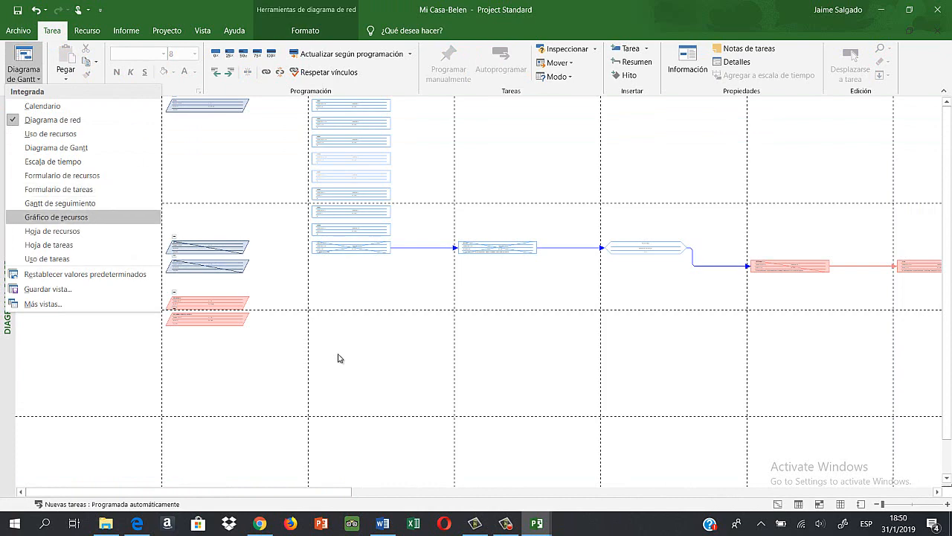
key(Down)
key(Down)
key(Up)
key(Return)
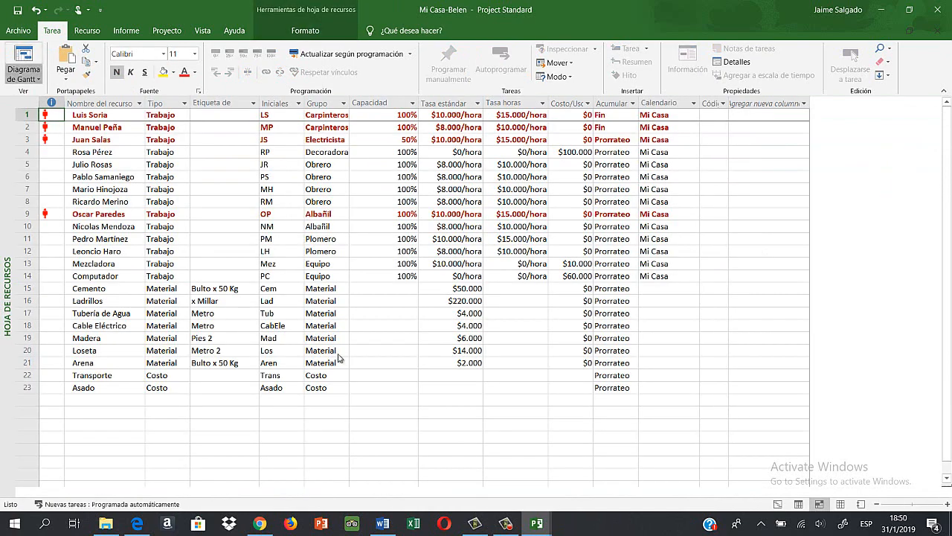
click(24, 77)
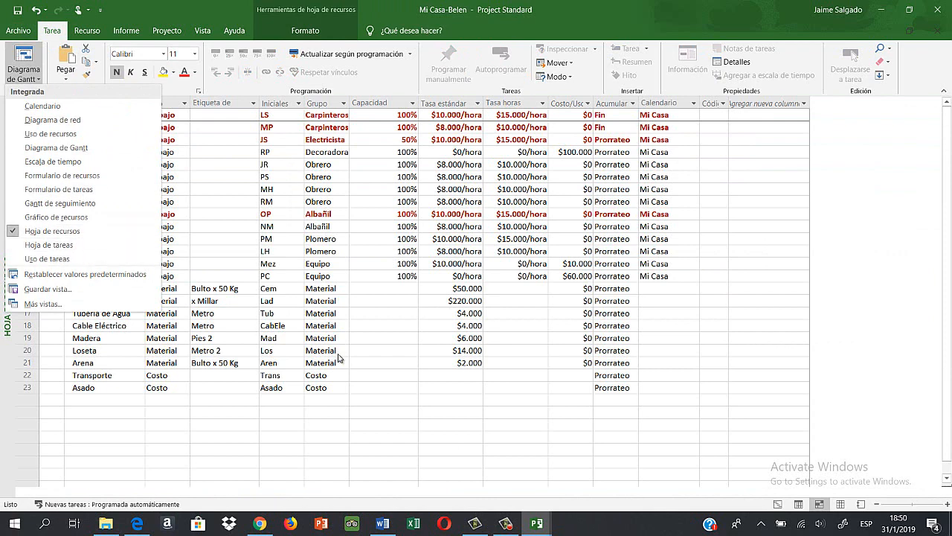
key(Escape)
Open the "Flujo de caja" cost report for the finished project
click(87, 31)
click(126, 31)
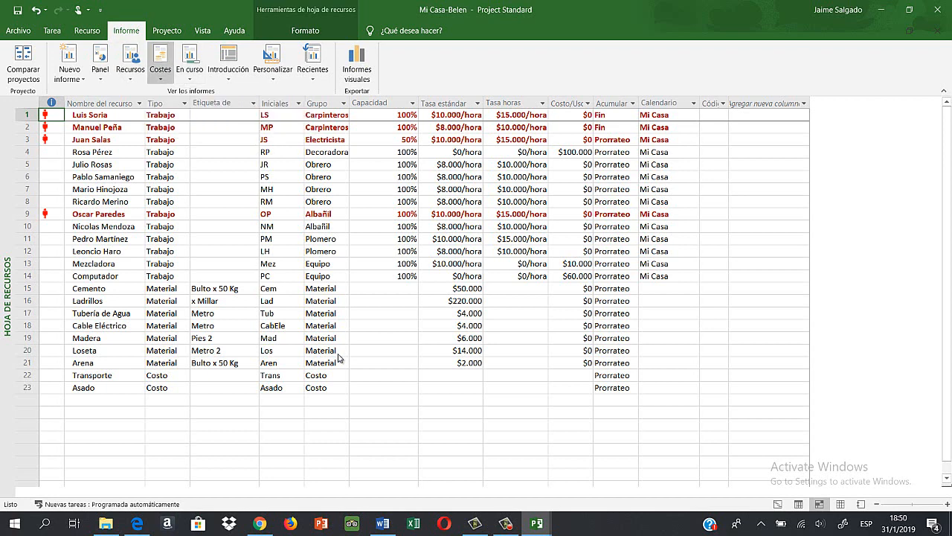
click(160, 64)
click(189, 92)
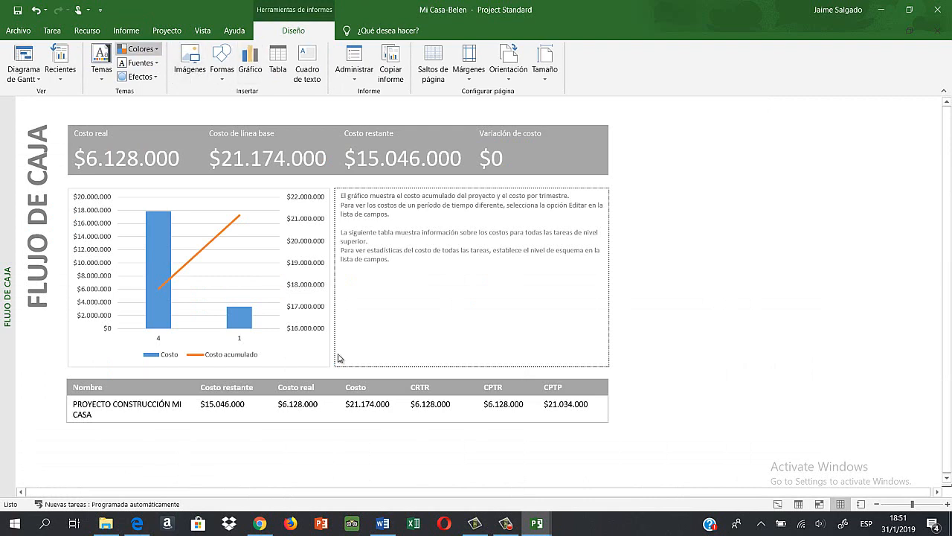
Open the "Información general de costos de la tarea" cost report for the finished project
click(87, 30)
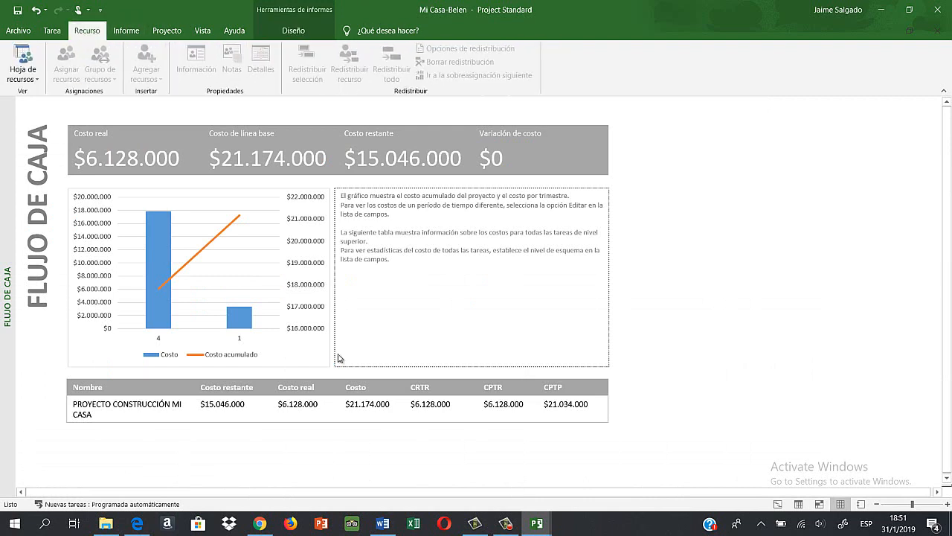
click(126, 31)
click(160, 69)
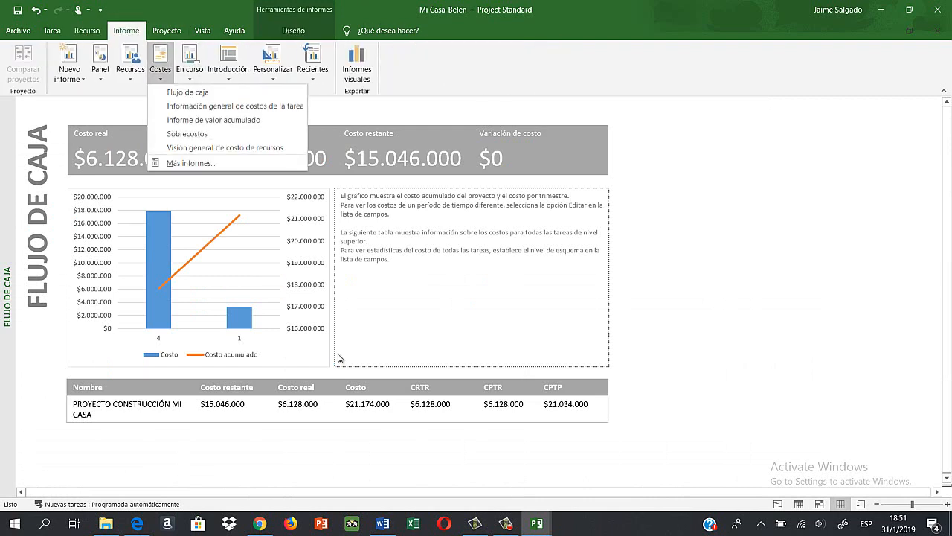
click(235, 105)
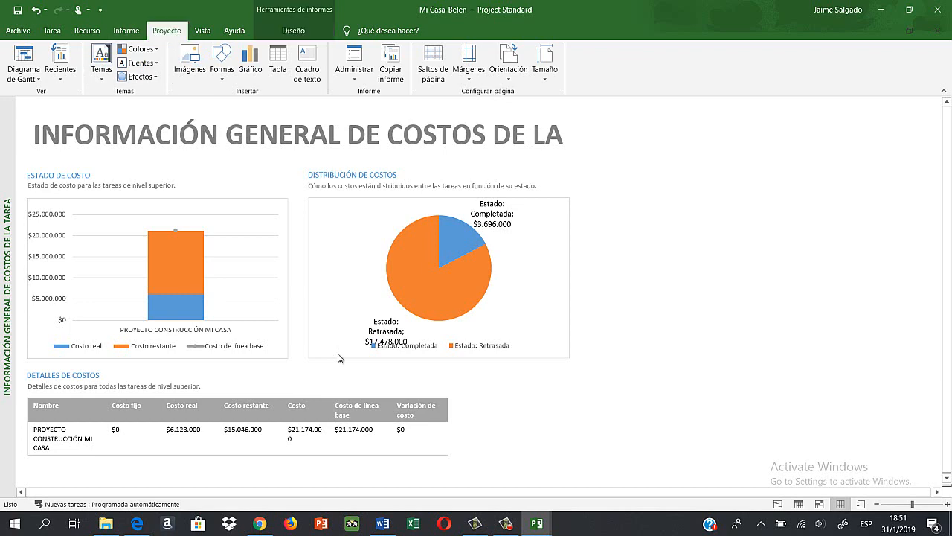
click(166, 30)
click(203, 31)
click(167, 30)
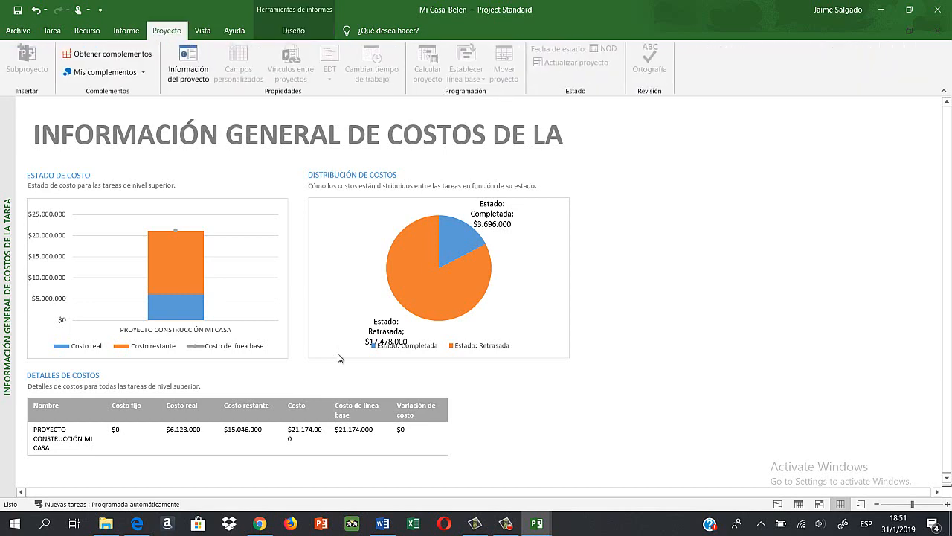
click(126, 30)
click(87, 30)
click(52, 30)
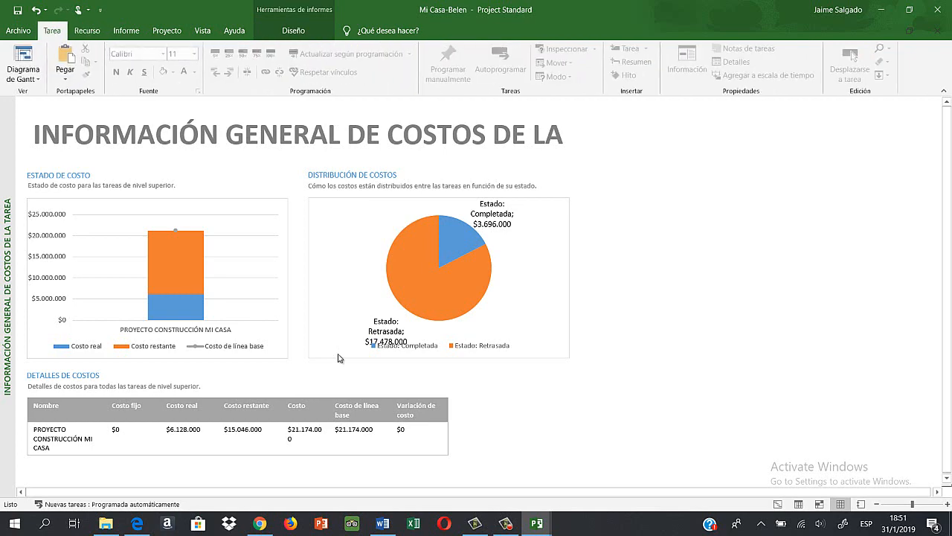
click(19, 30)
click(25, 23)
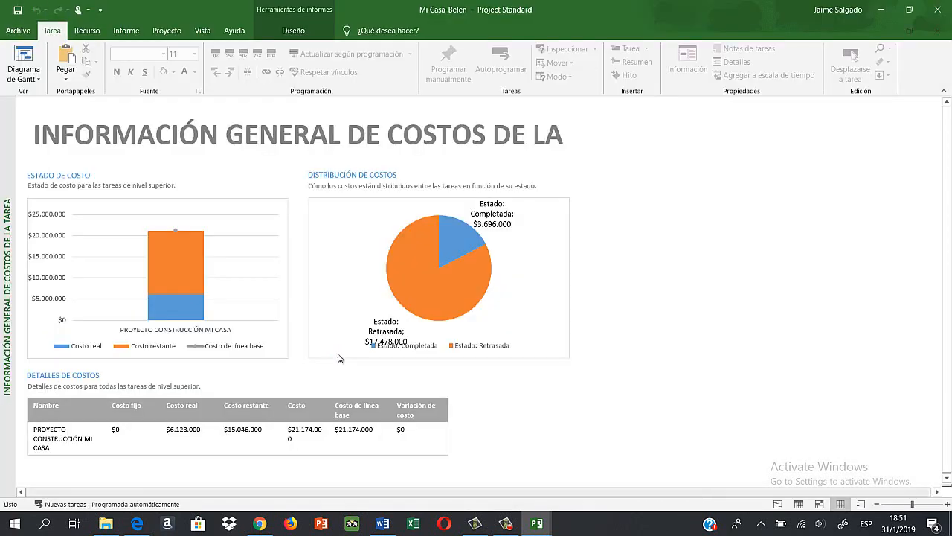
mouse_move(506, 524)
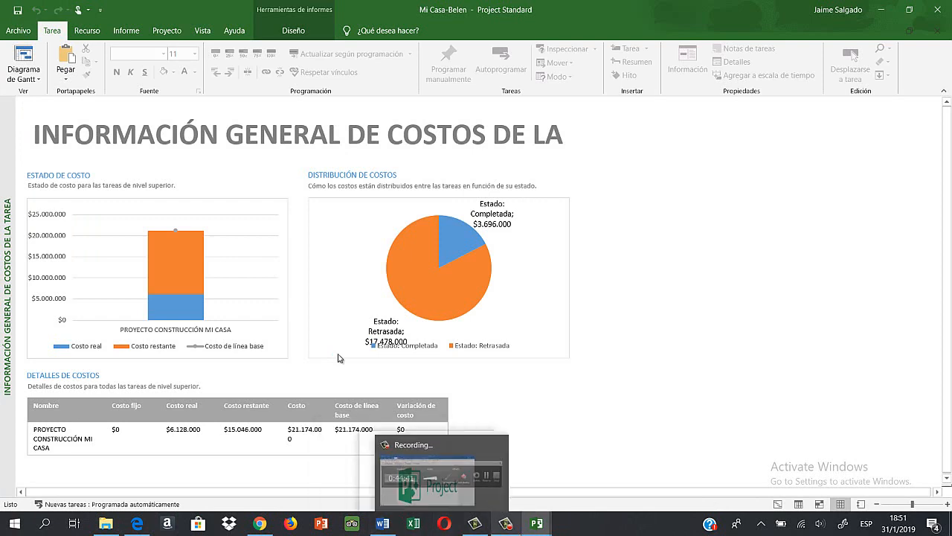
click(506, 487)
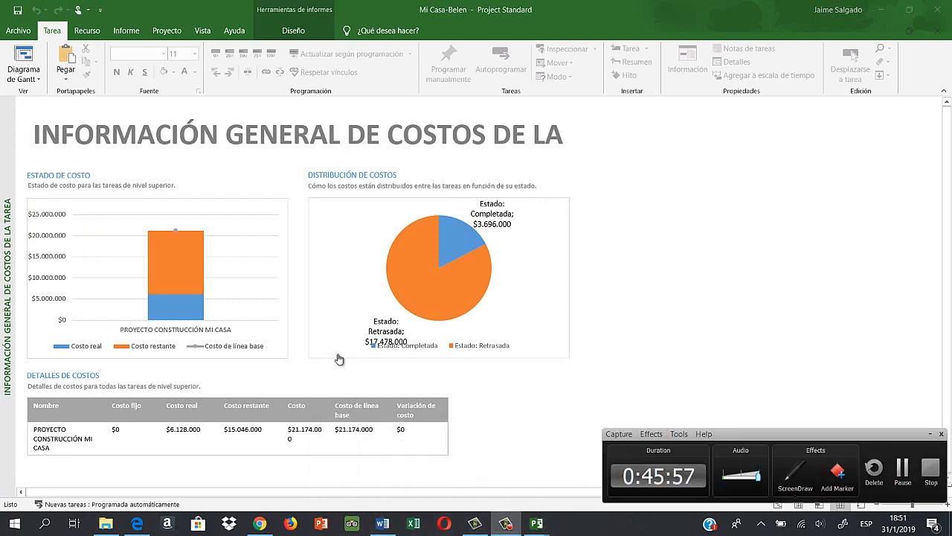